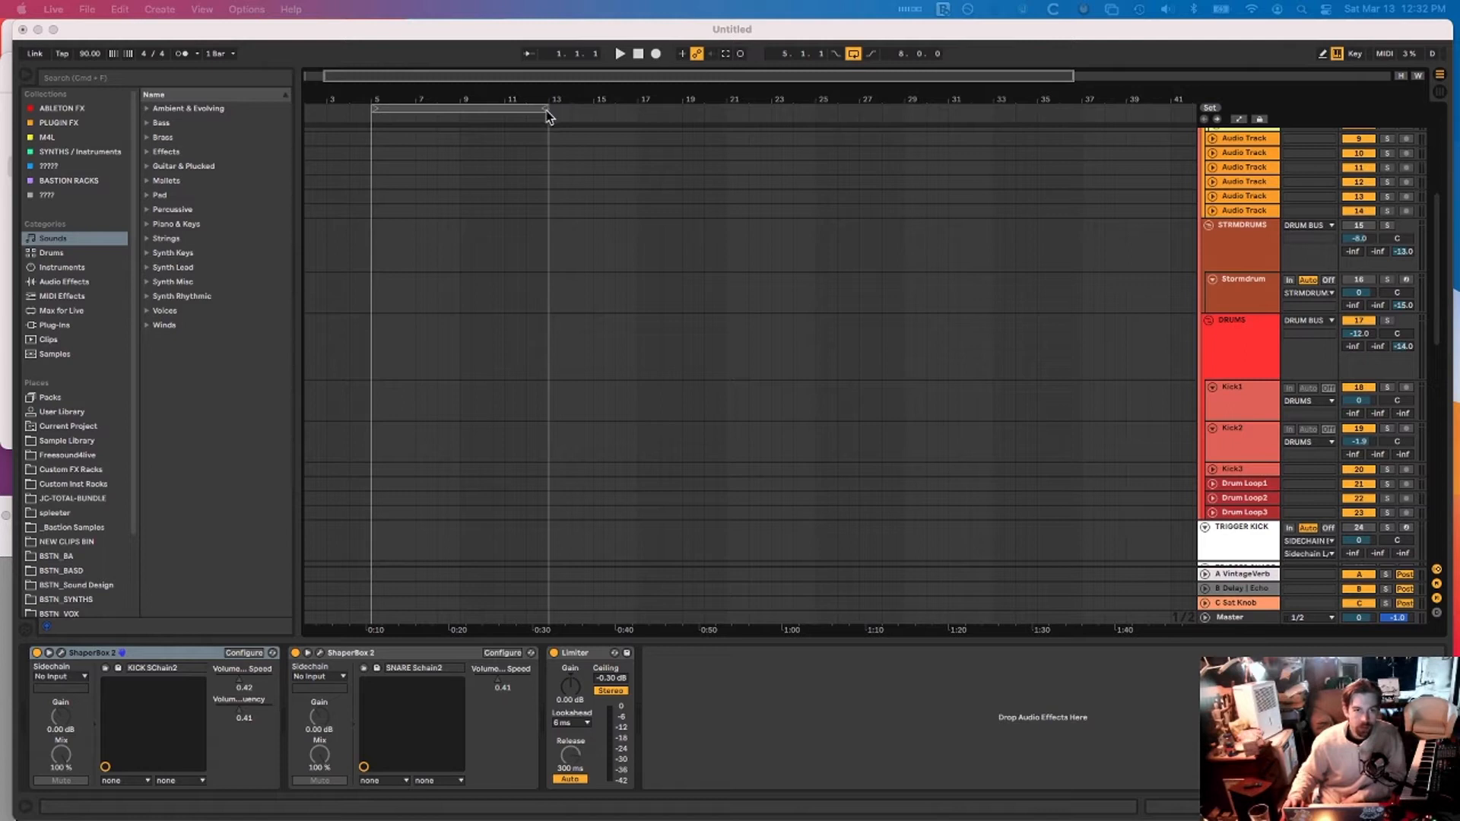
# Select a bar on the DRUM BUS lane and place the insert marker at bar 15
pyautogui.scroll(5, 497, 205)
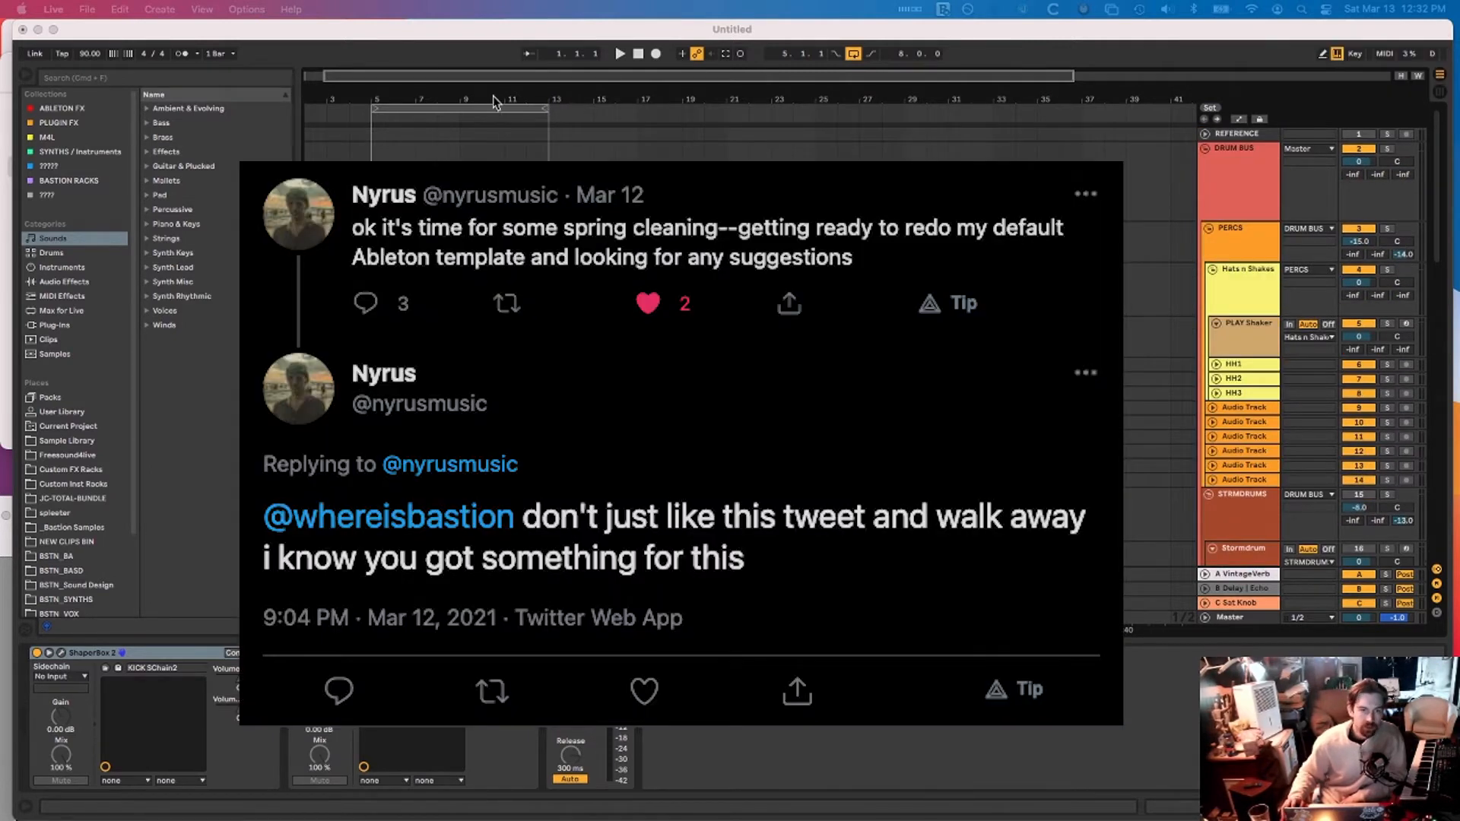
pyautogui.click(361, 183)
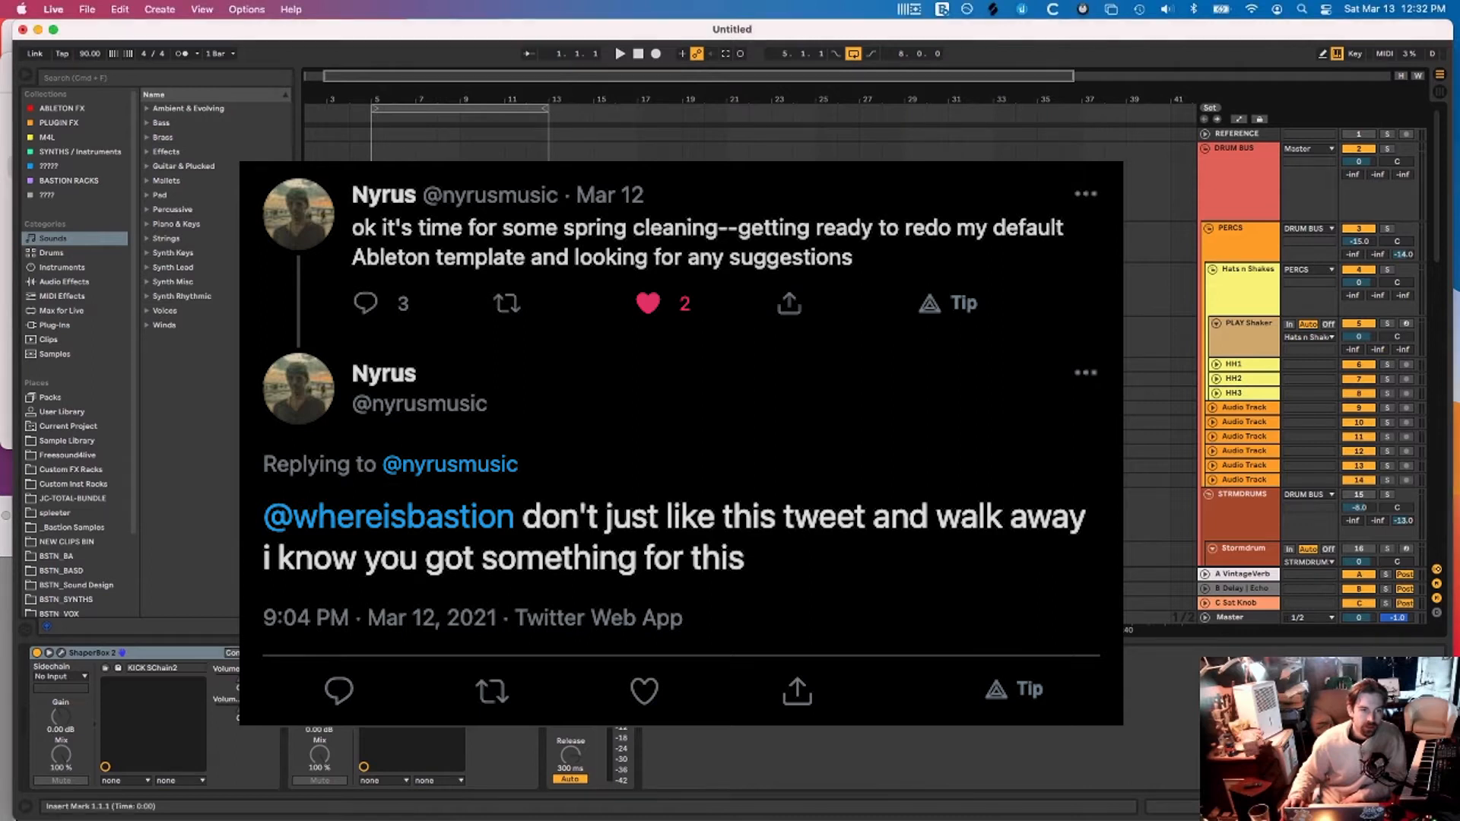
pyautogui.doubleClick(360, 183)
pyautogui.click(594, 289)
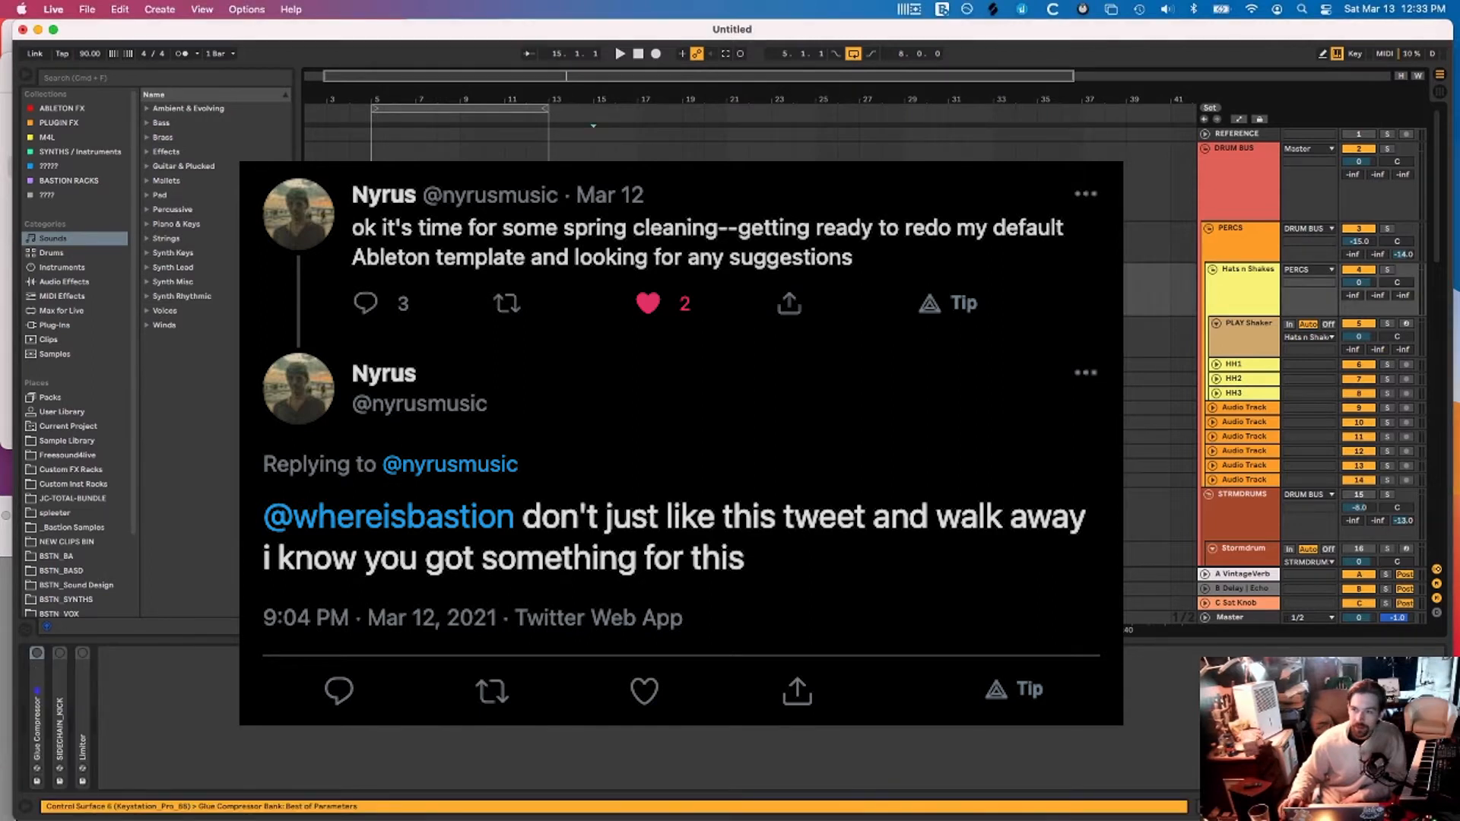
pyautogui.scroll(-15, 873, 245)
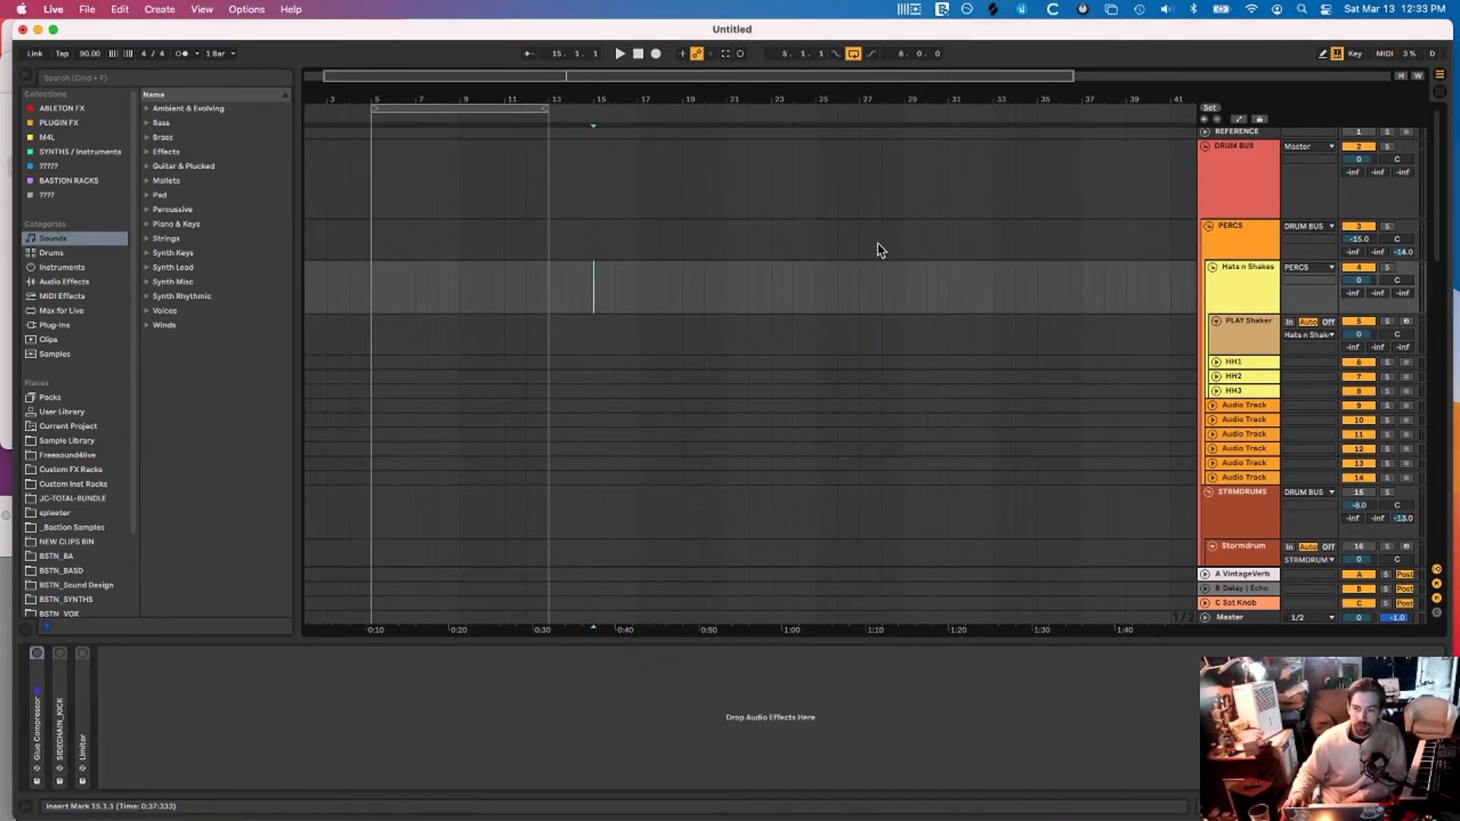
pyautogui.scroll(15, 879, 240)
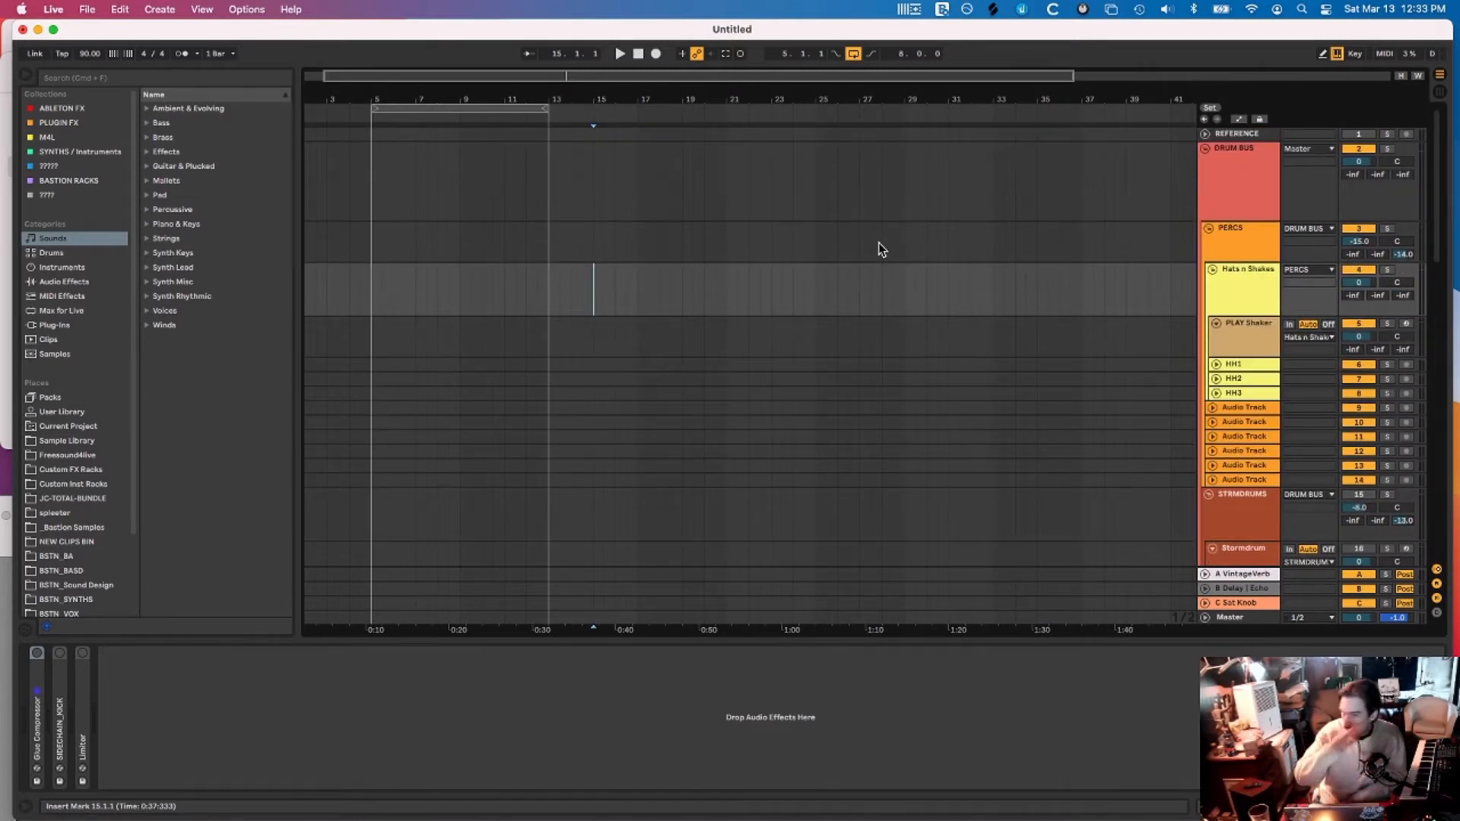
pyautogui.scroll(-20, 1127, 257)
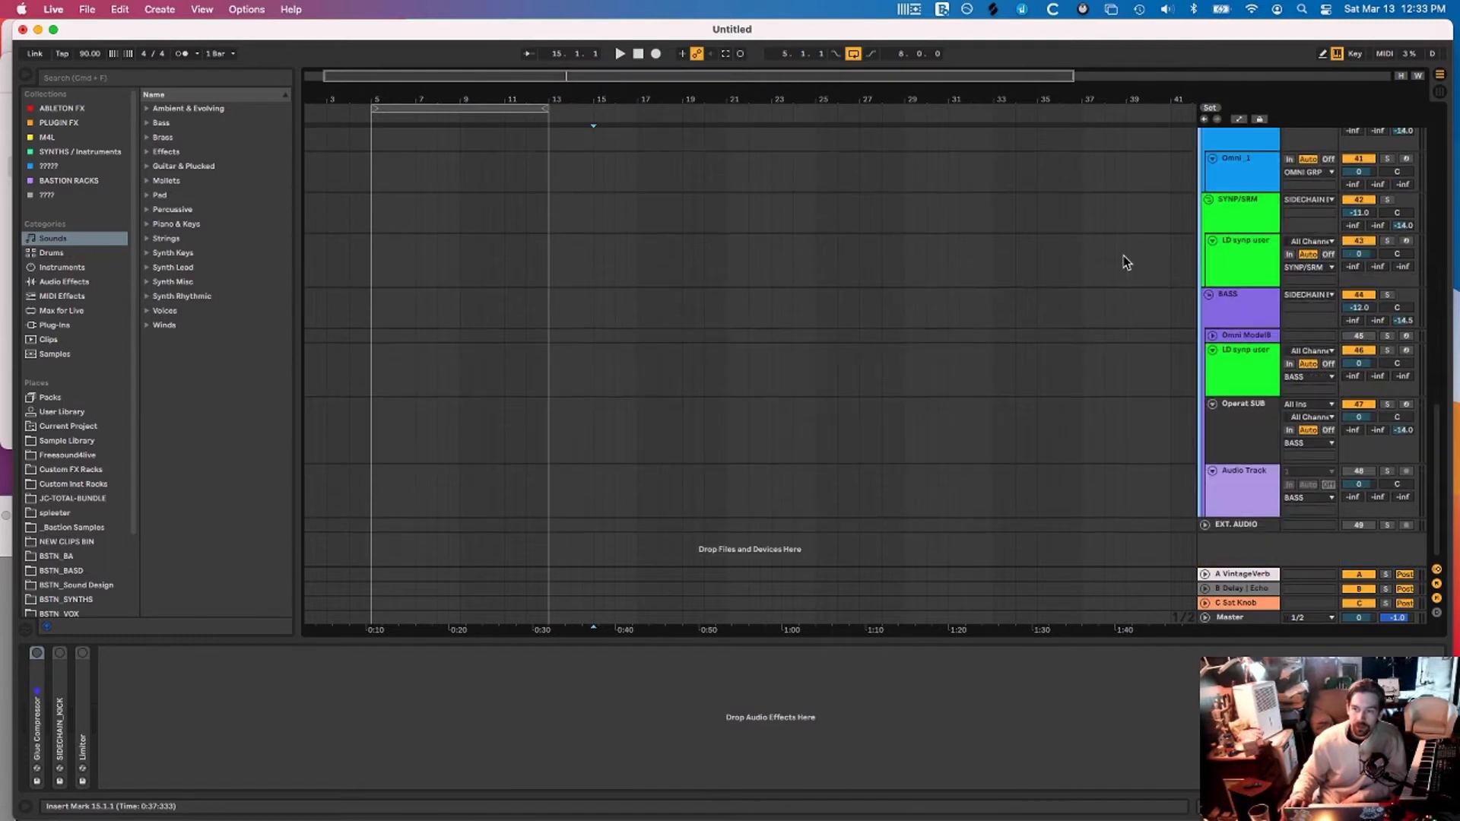
pyautogui.scroll(20, 1126, 257)
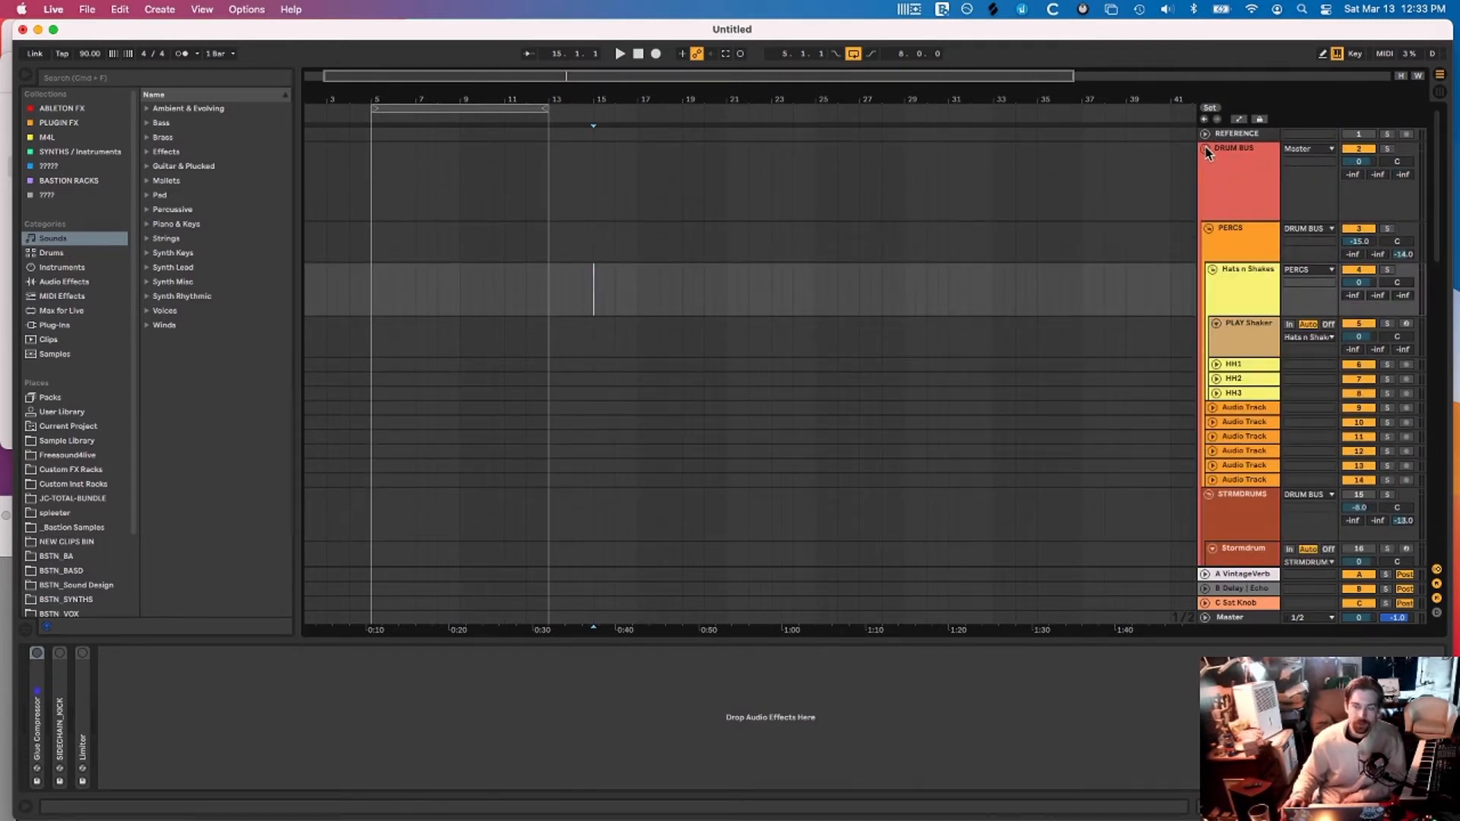
# Fold DRUM BUS, SIDECHAIN BUS, TRIGGER SNARE and TRIGGER KICK
pyautogui.click(1206, 150)
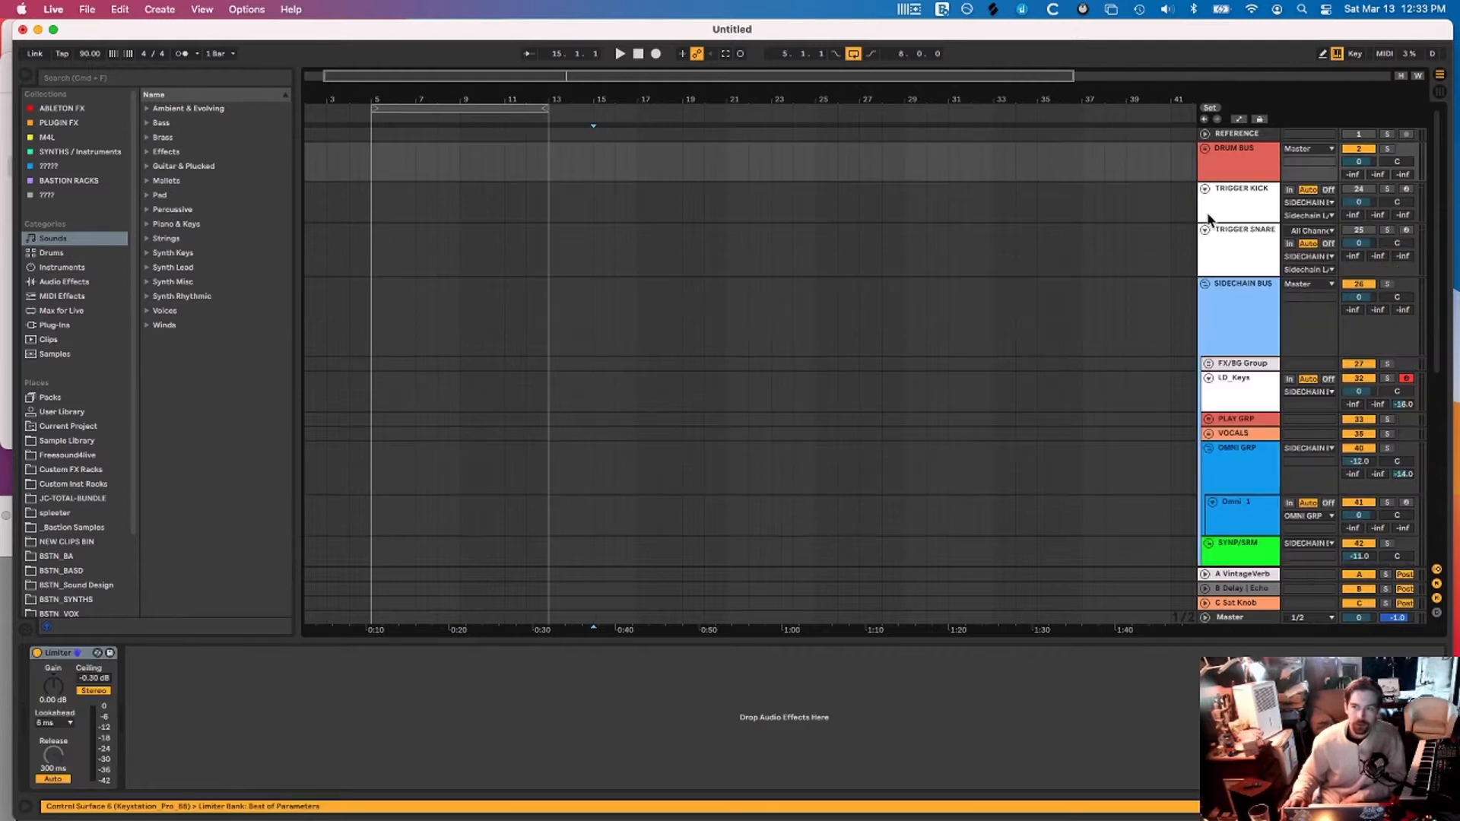
pyautogui.click(1205, 286)
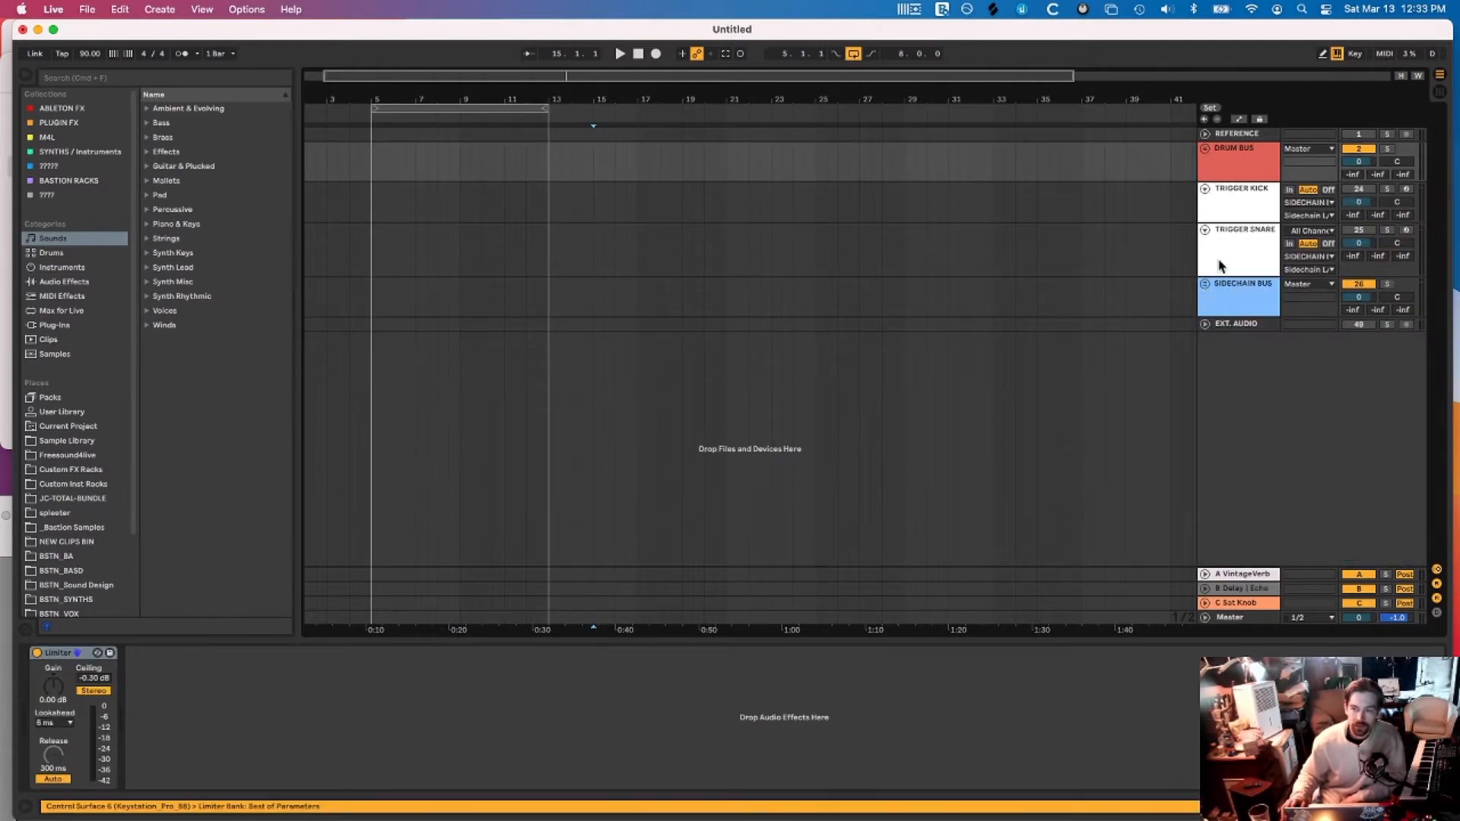
pyautogui.click(1205, 229)
pyautogui.click(1205, 188)
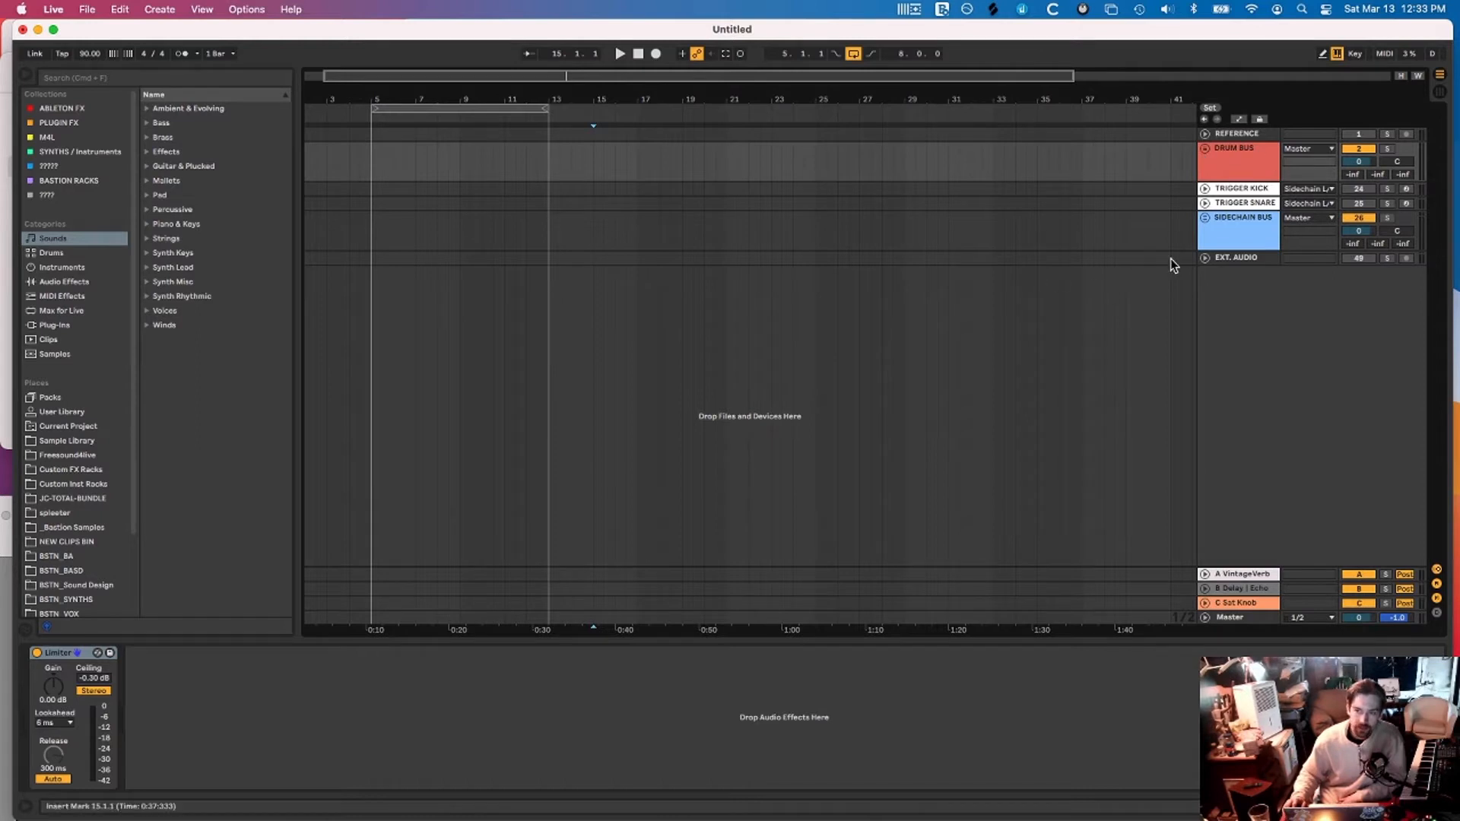
# Compare the SIDECHAIN BUS and DRUM BUS device chains, ending on DRUM BUS
pyautogui.click(1240, 240)
pyautogui.click(1240, 160)
pyautogui.click(1237, 235)
pyautogui.click(1233, 164)
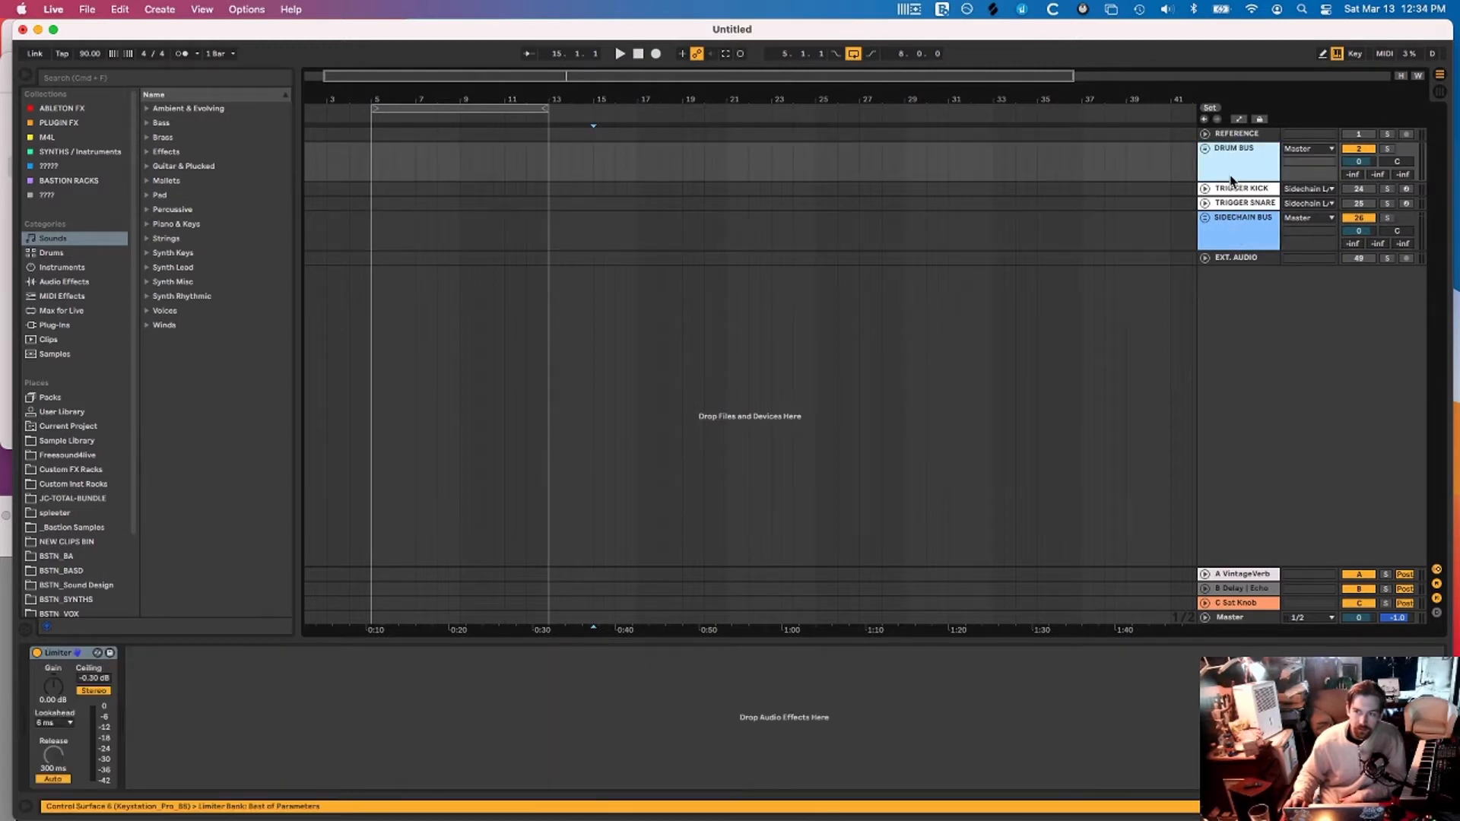
pyautogui.click(1233, 228)
pyautogui.click(1233, 166)
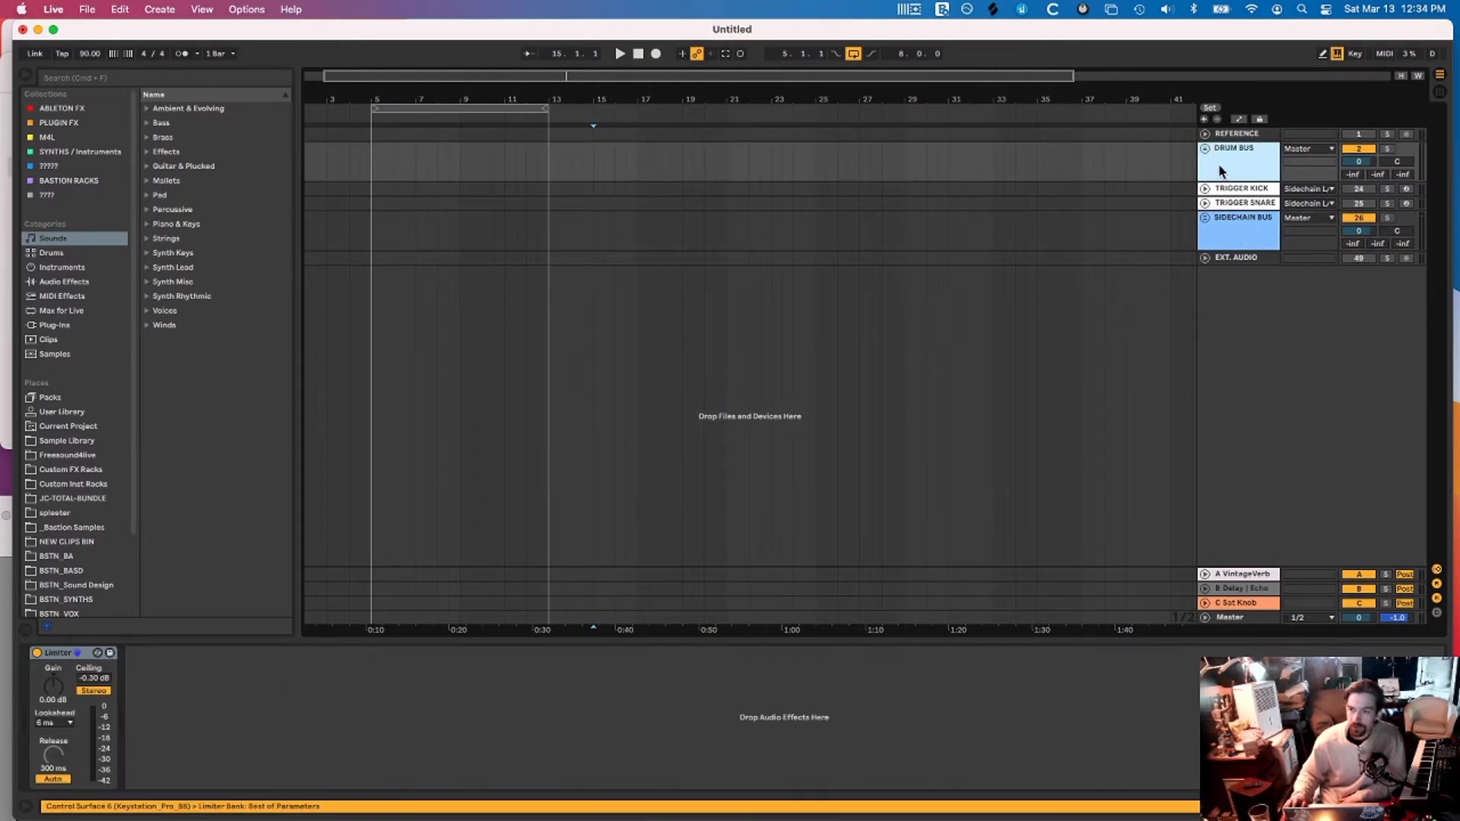
# Unfold DRUM BUS and fold its PERCS and STRMDRUMS groups
pyautogui.click(1204, 148)
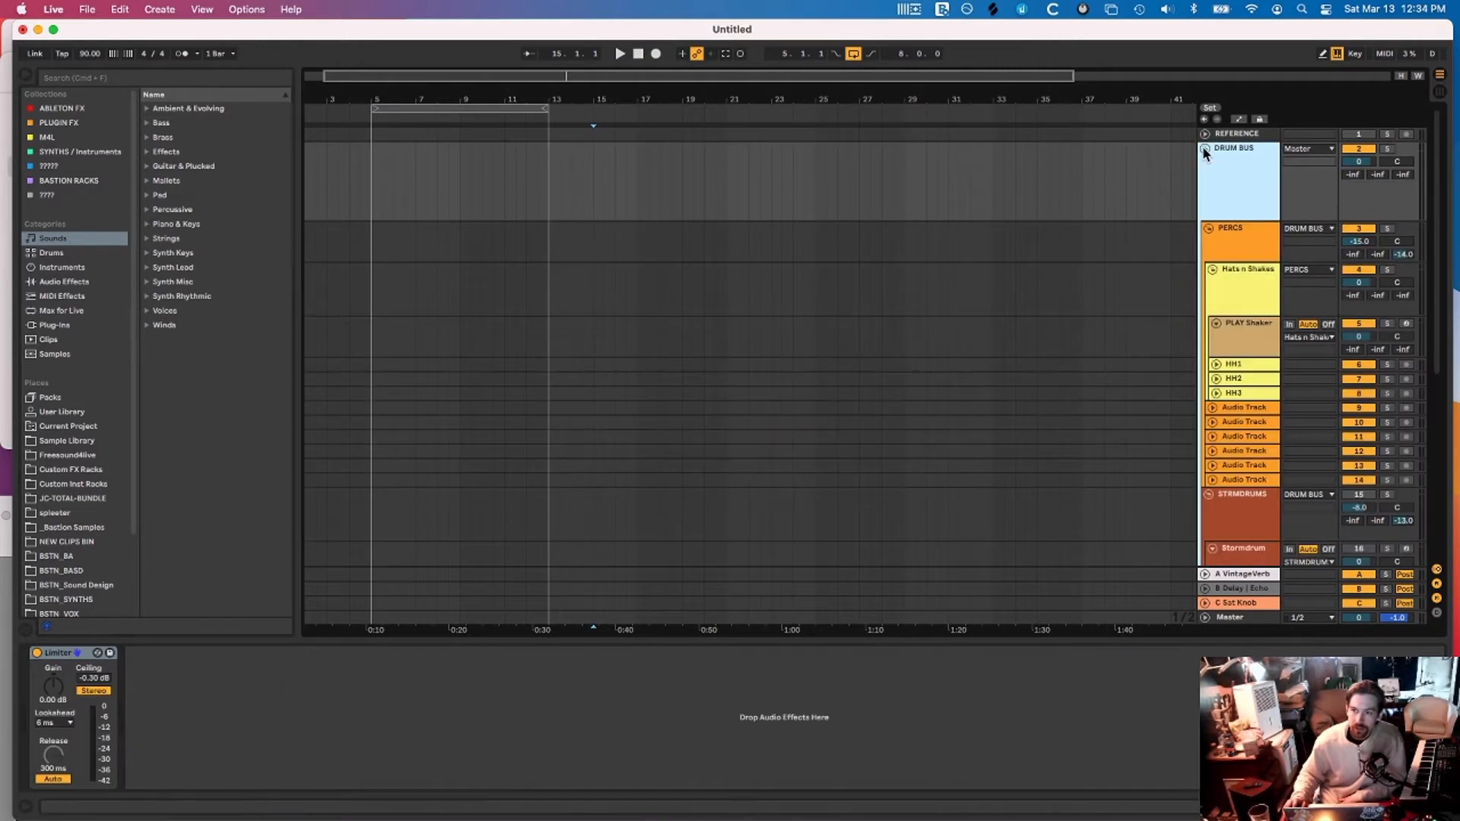
pyautogui.click(1209, 228)
pyautogui.click(1209, 228)
pyautogui.click(1210, 228)
pyautogui.scroll(-1, 1214, 240)
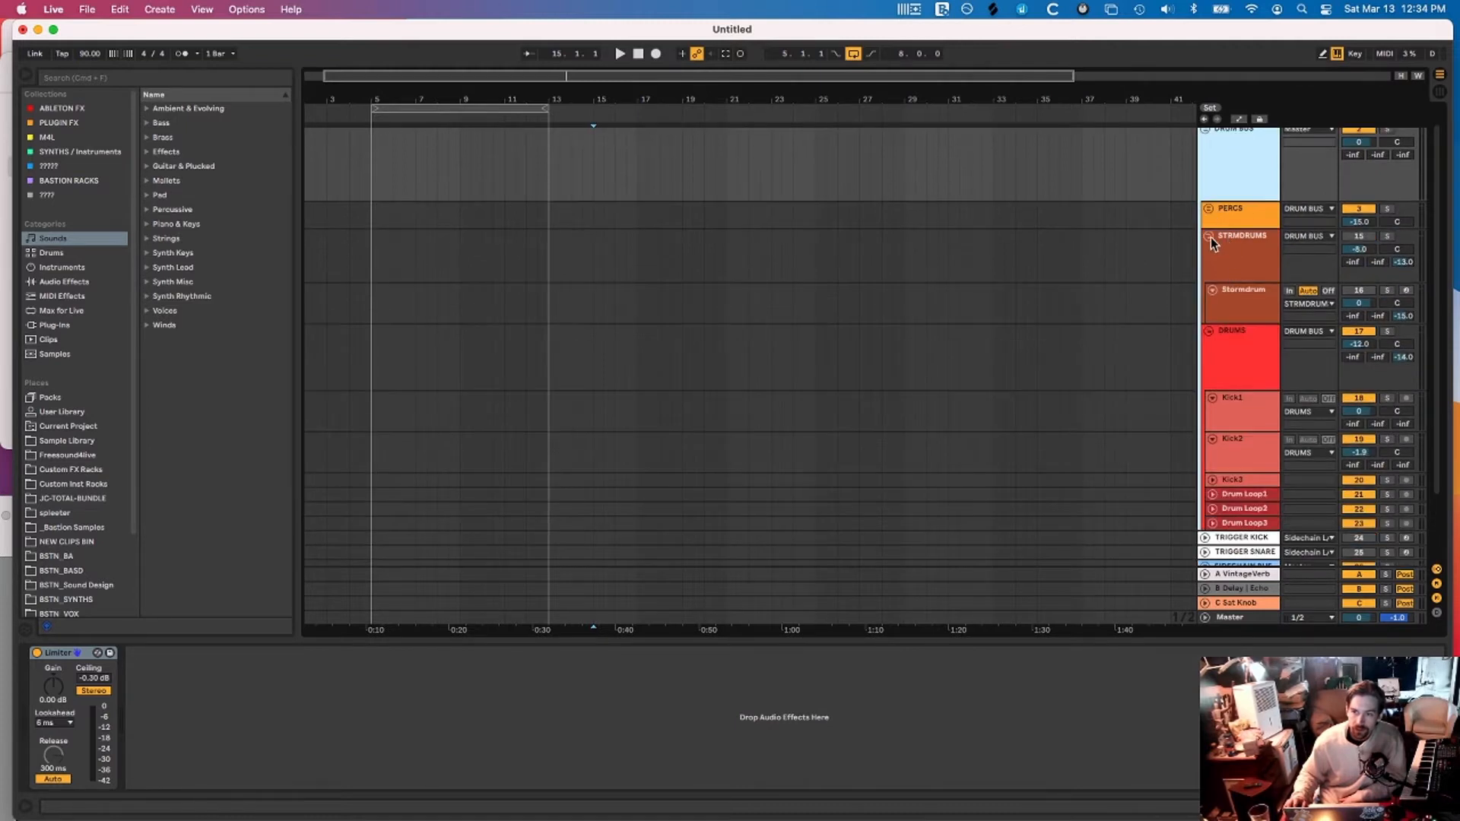
pyautogui.click(1211, 237)
# Review the device chains of DRUMS, Kick2, Kick3, Drum Loop1–3 and DRUM BUS
pyautogui.click(1257, 275)
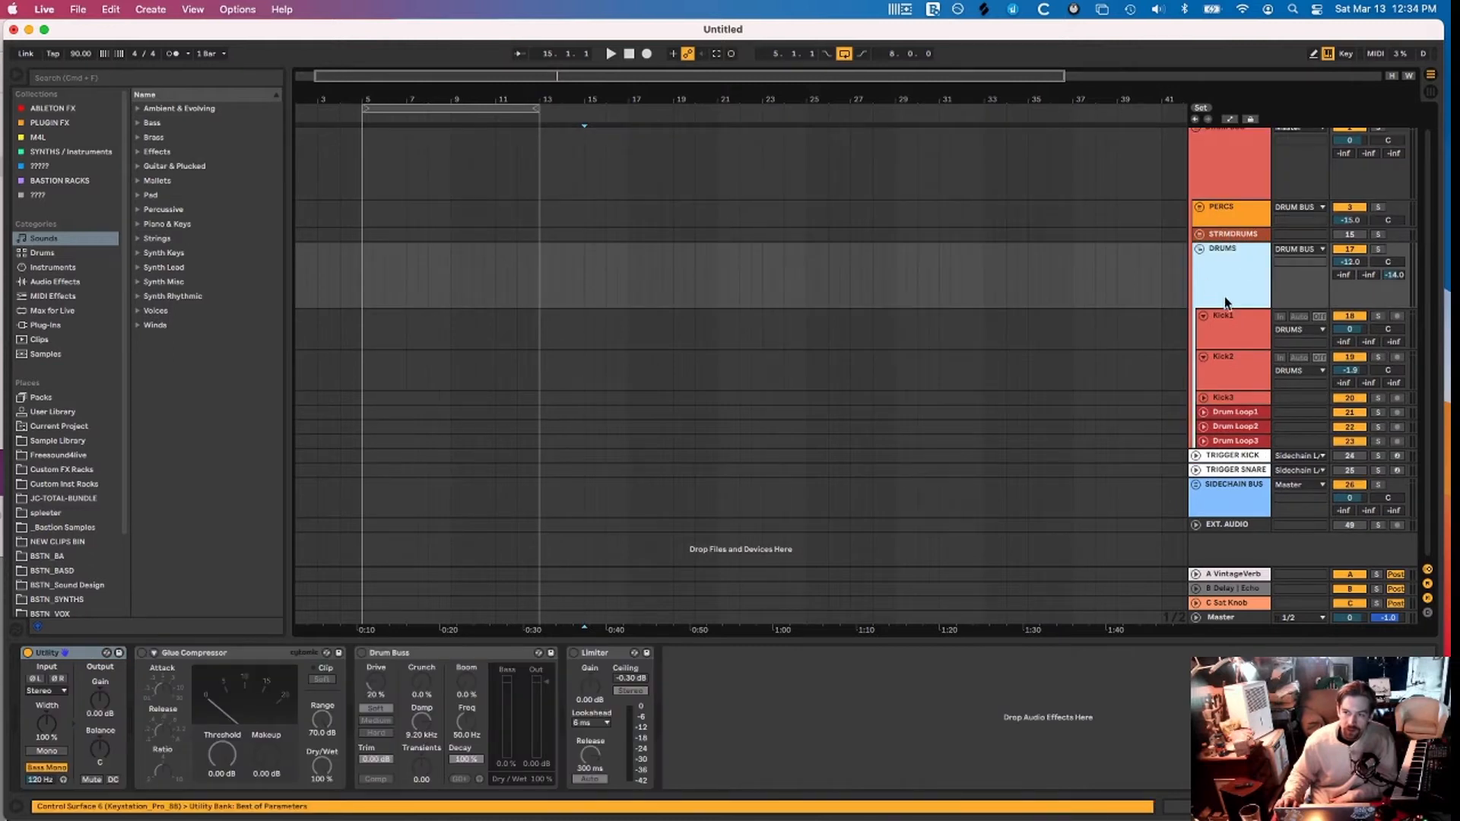
pyautogui.click(1238, 369)
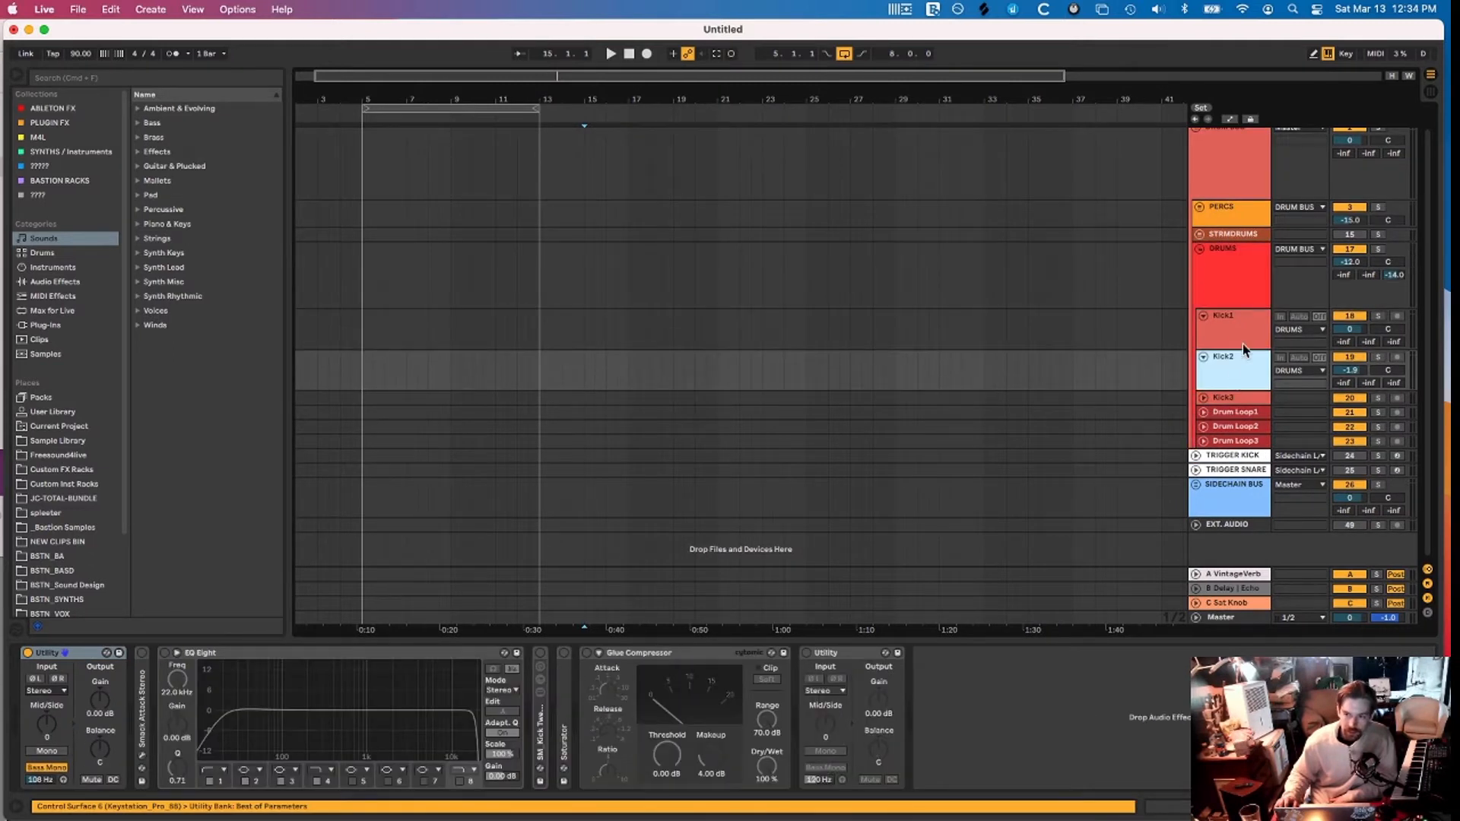
pyautogui.click(1234, 414)
pyautogui.click(1234, 427)
pyautogui.click(1235, 441)
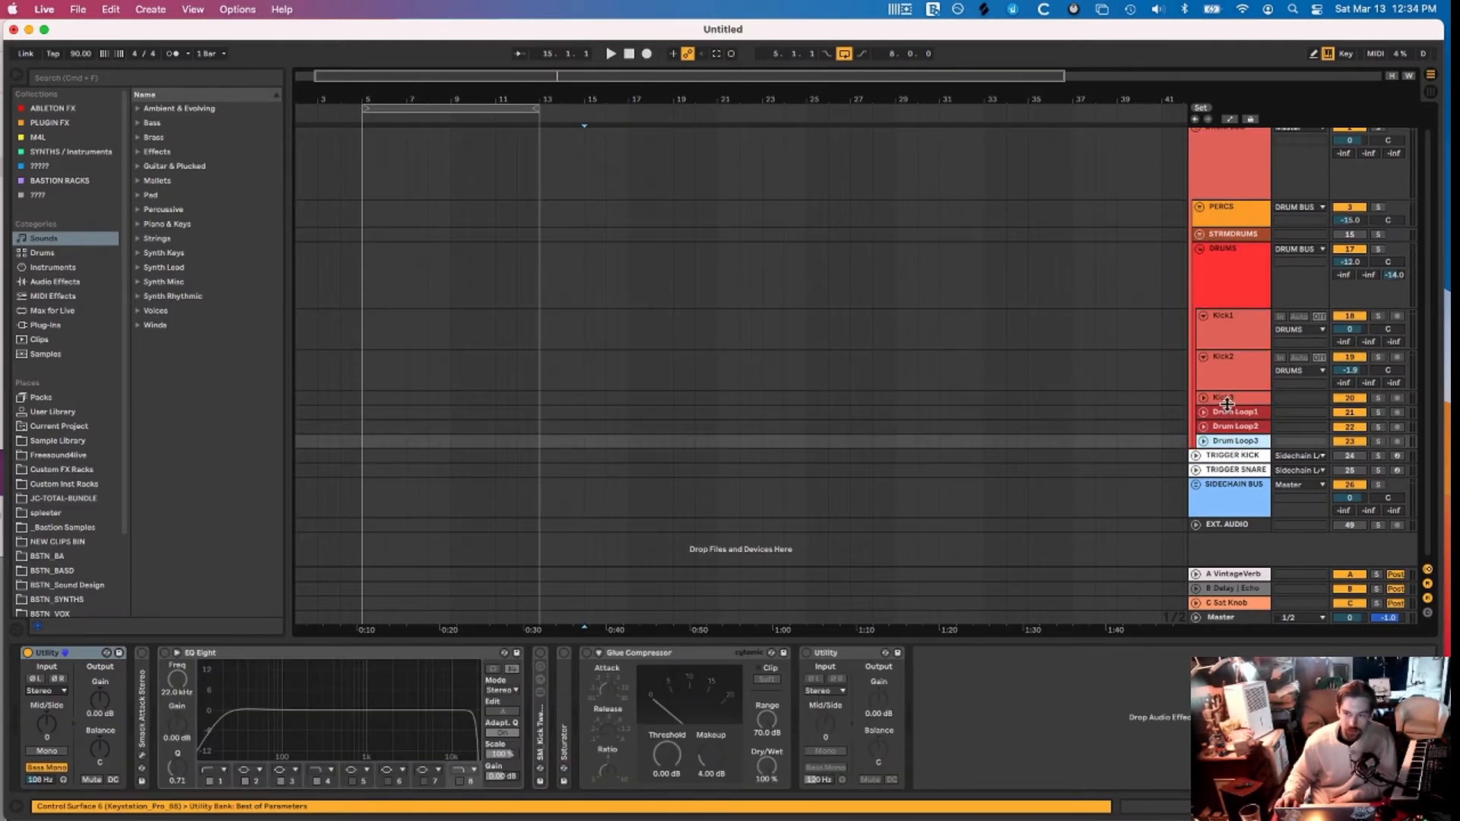
pyautogui.click(1227, 401)
pyautogui.click(1197, 153)
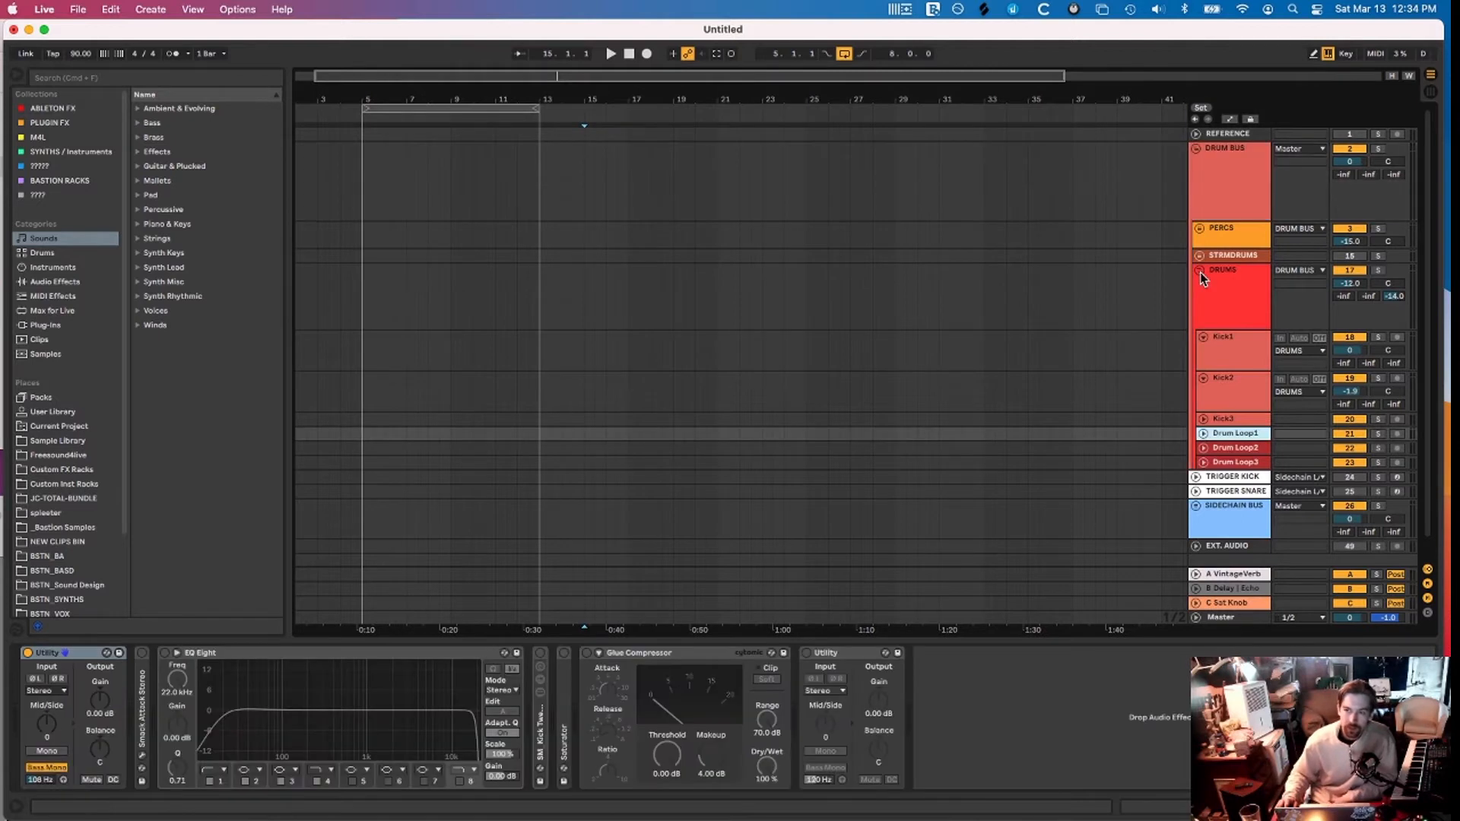
# Fold DRUMS and unfold SIDECHAIN BUS to review its tracks
pyautogui.click(1199, 271)
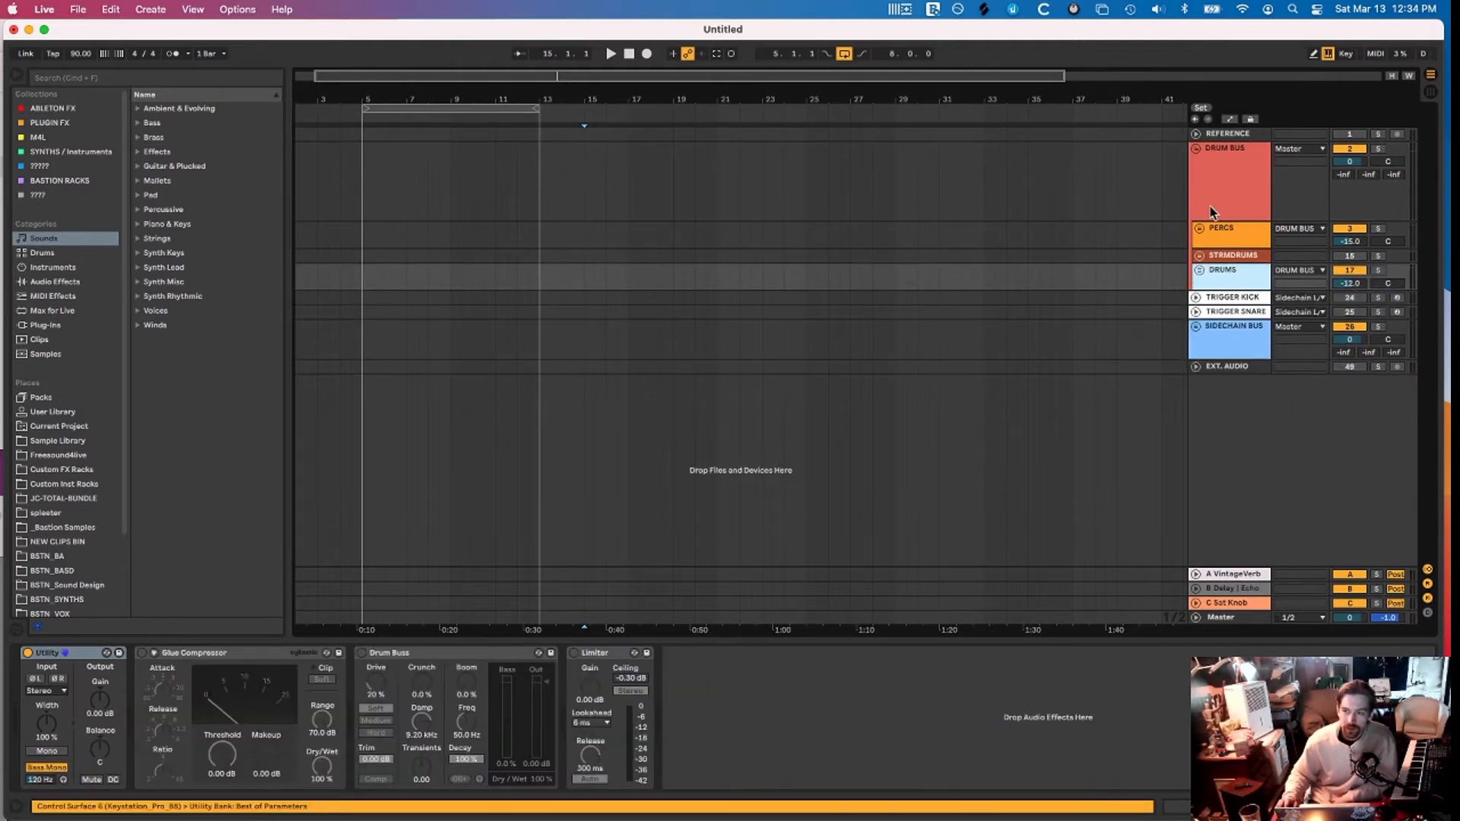
pyautogui.click(1229, 346)
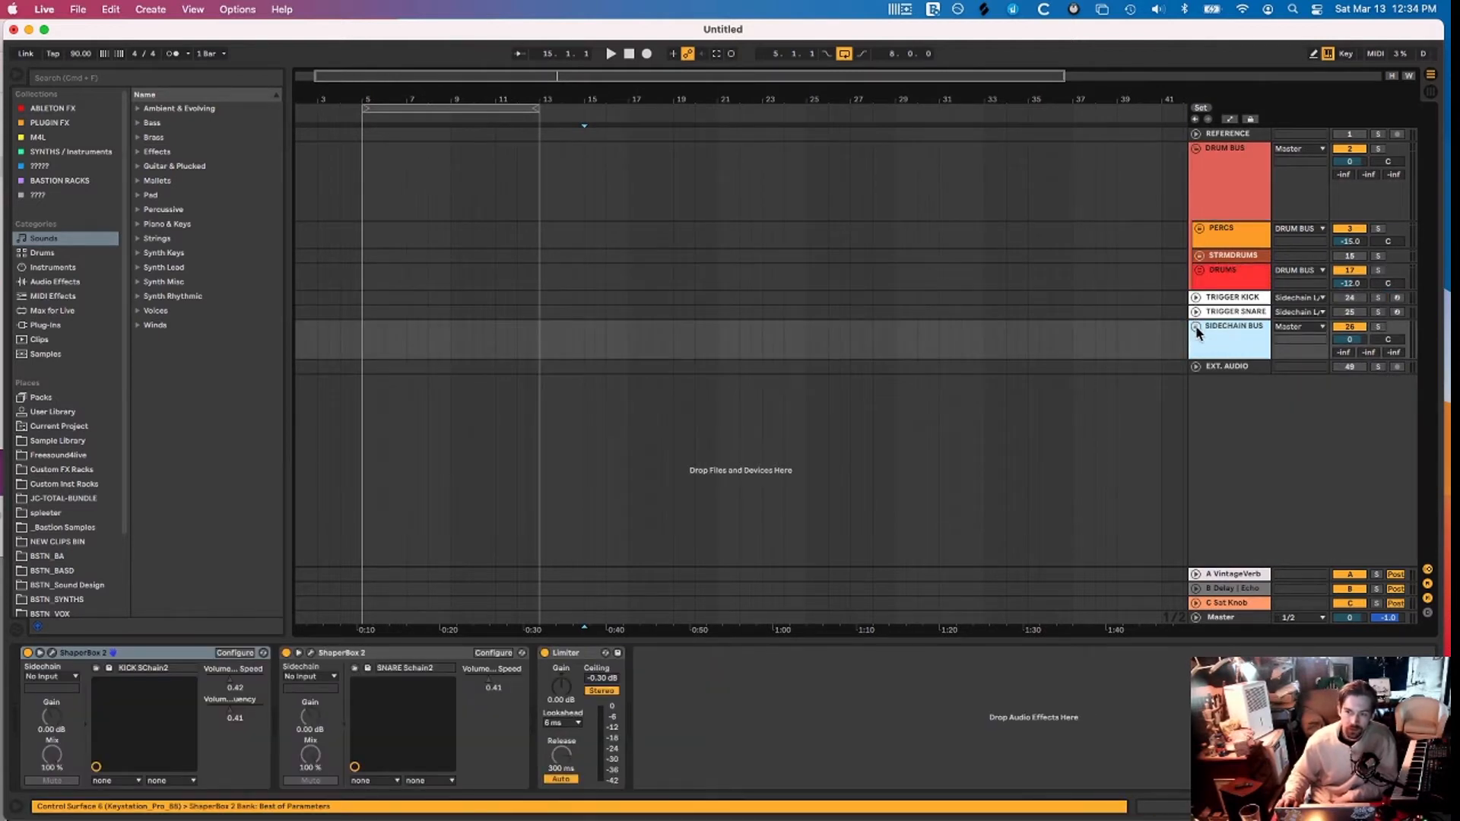
pyautogui.click(1196, 328)
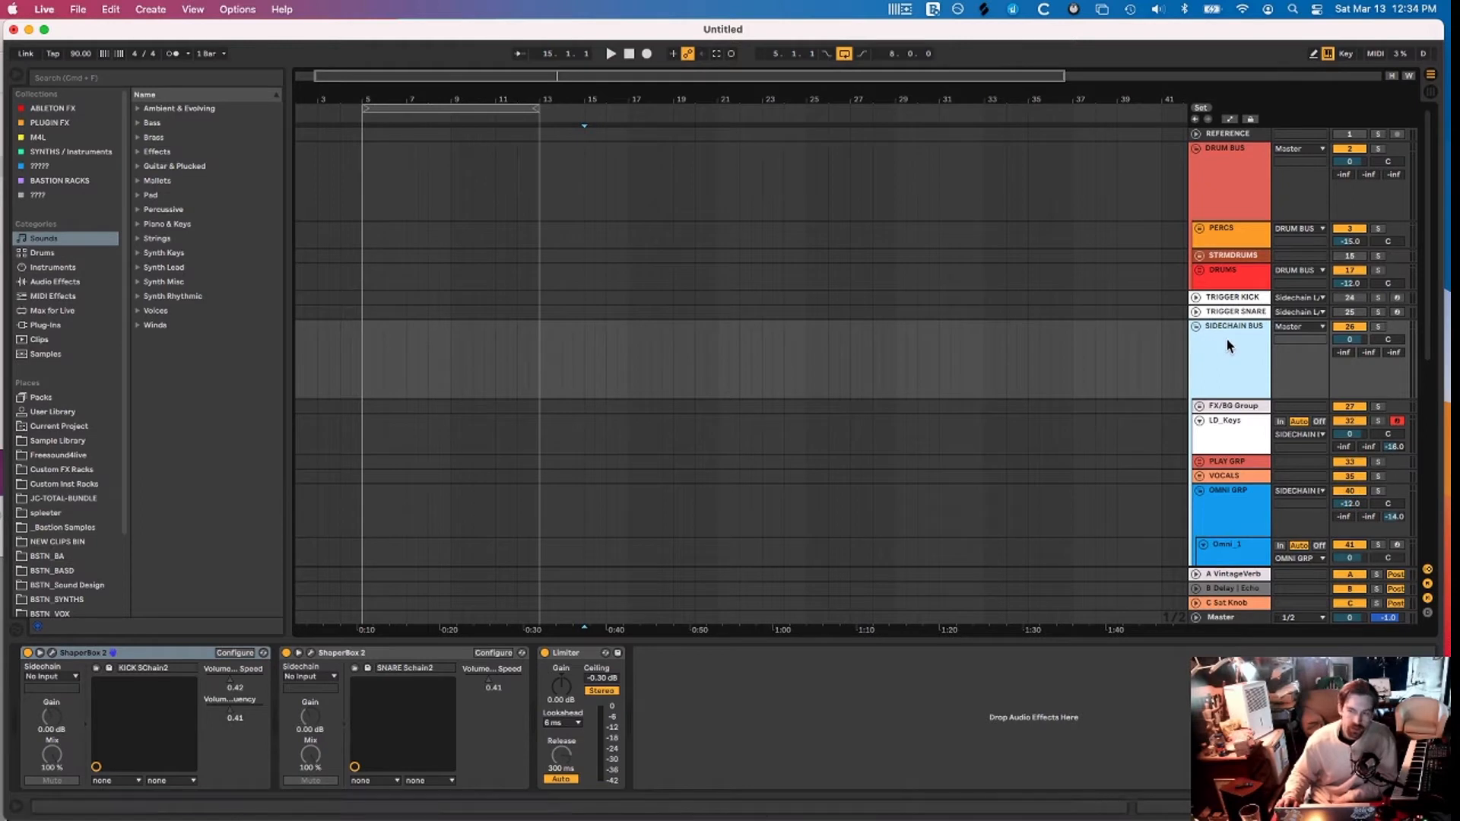
pyautogui.scroll(-1, 1251, 408)
pyautogui.scroll(1, 1218, 270)
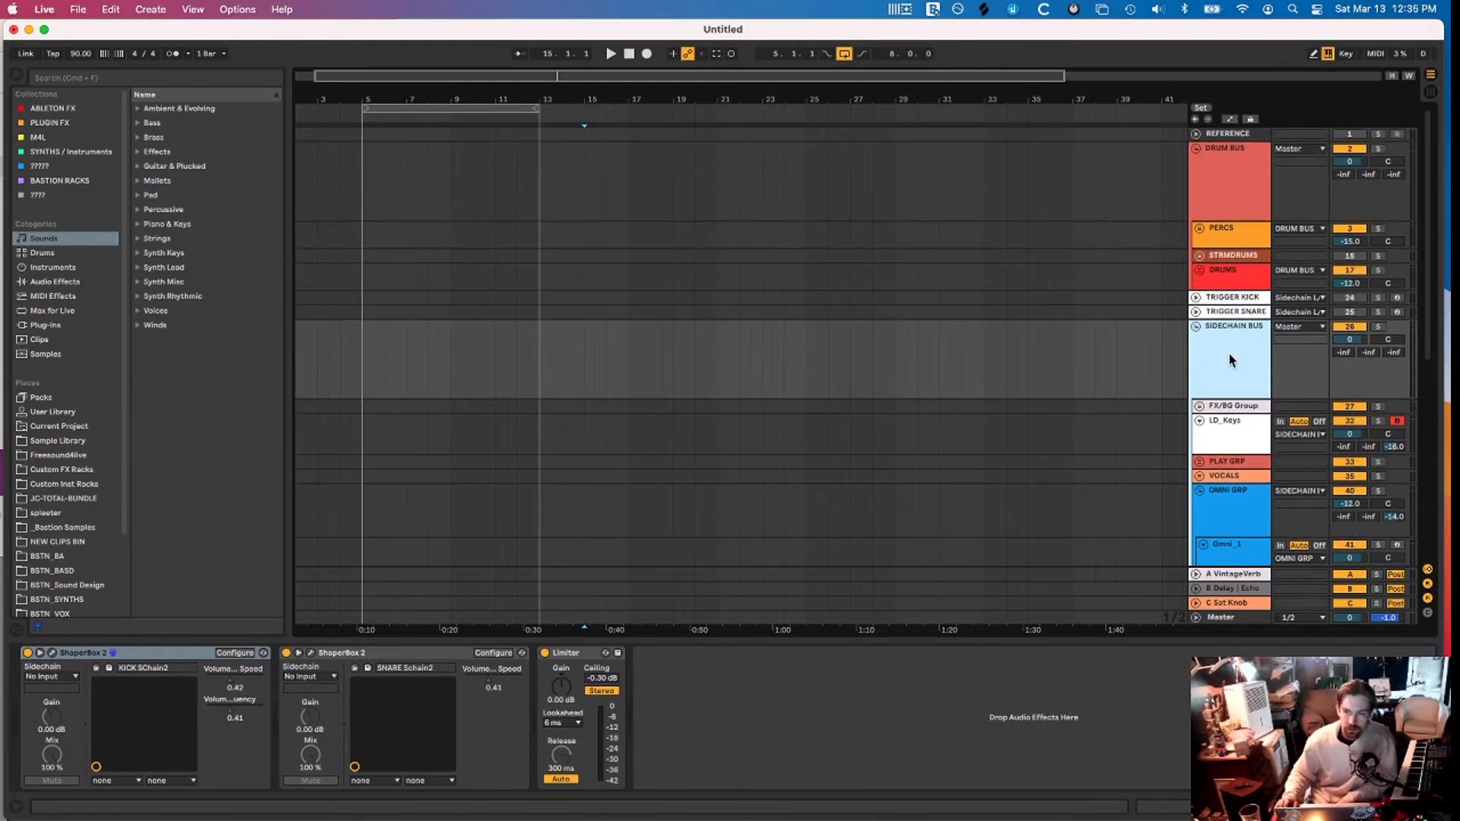
pyautogui.scroll(-4, 1229, 353)
pyautogui.scroll(-2, 1229, 353)
pyautogui.scroll(-1, 1245, 291)
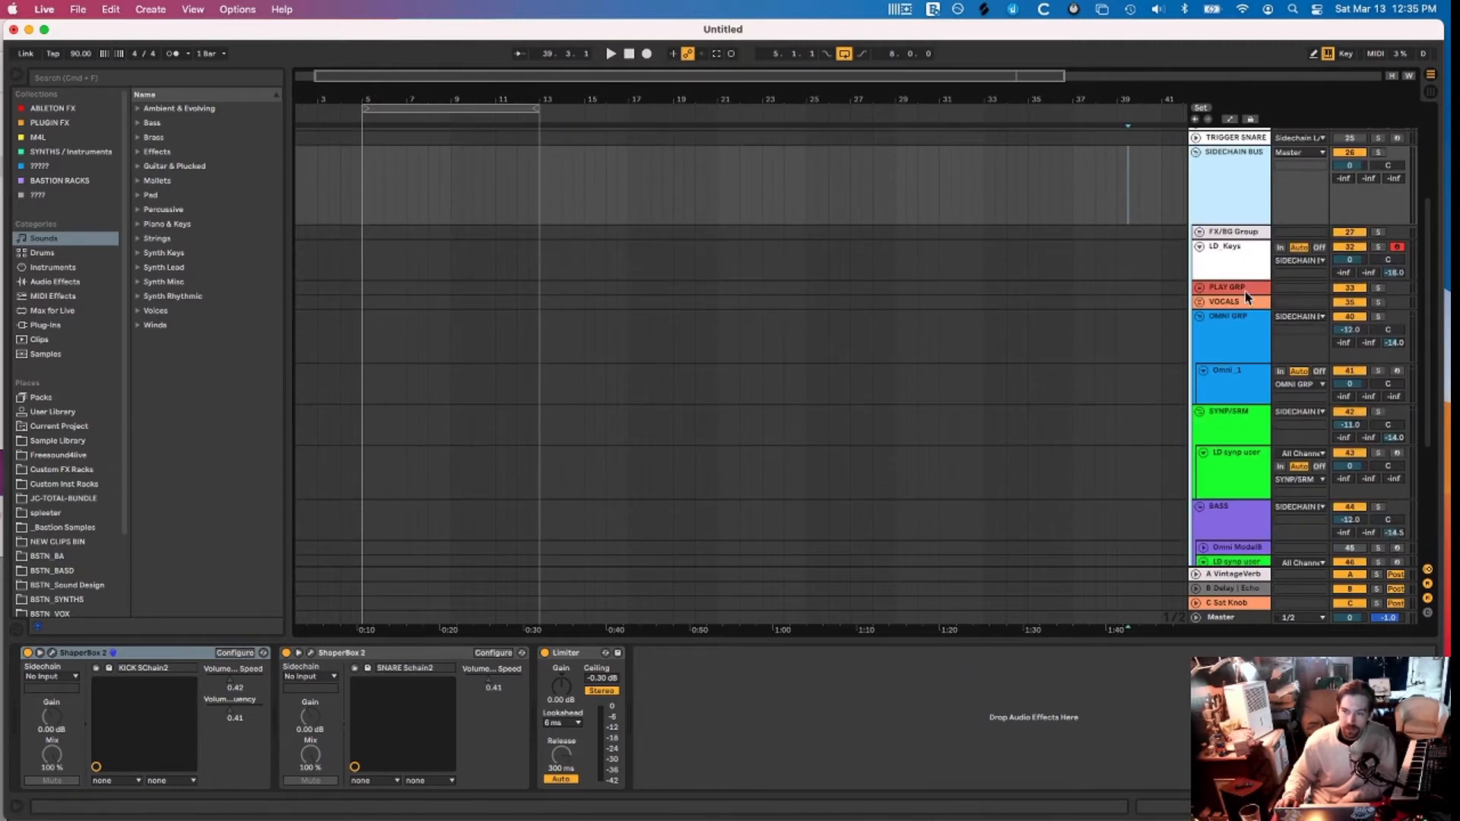
pyautogui.scroll(-1, 1219, 253)
# Inspect the FX/BG Group, PLAY GRP, SYNP/SRM and BASS device chains
pyautogui.press('Down')
pyautogui.click(1221, 271)
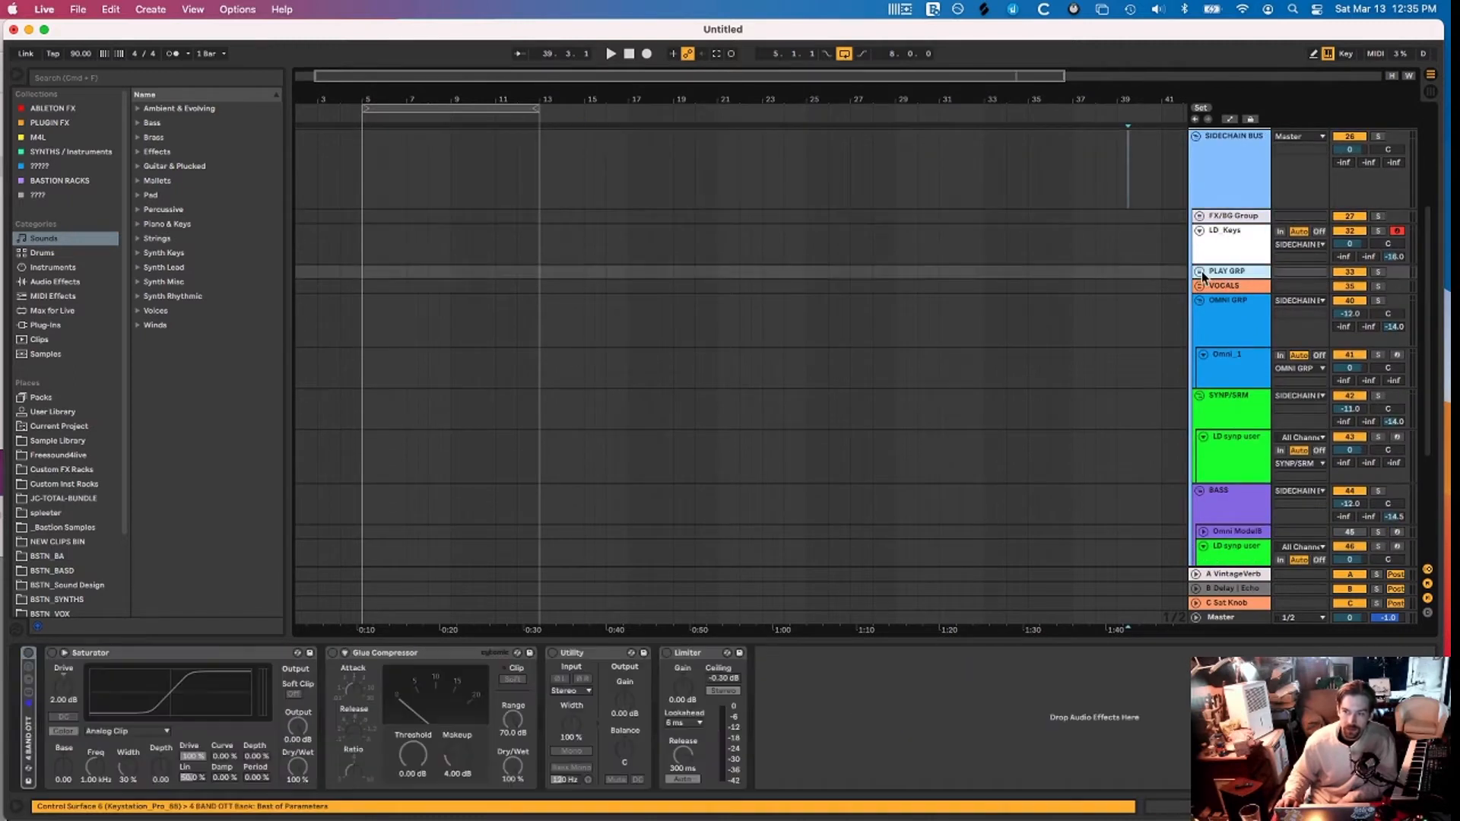
pyautogui.scroll(-1, 1234, 343)
pyautogui.scroll(-6, 1234, 342)
pyautogui.click(1233, 240)
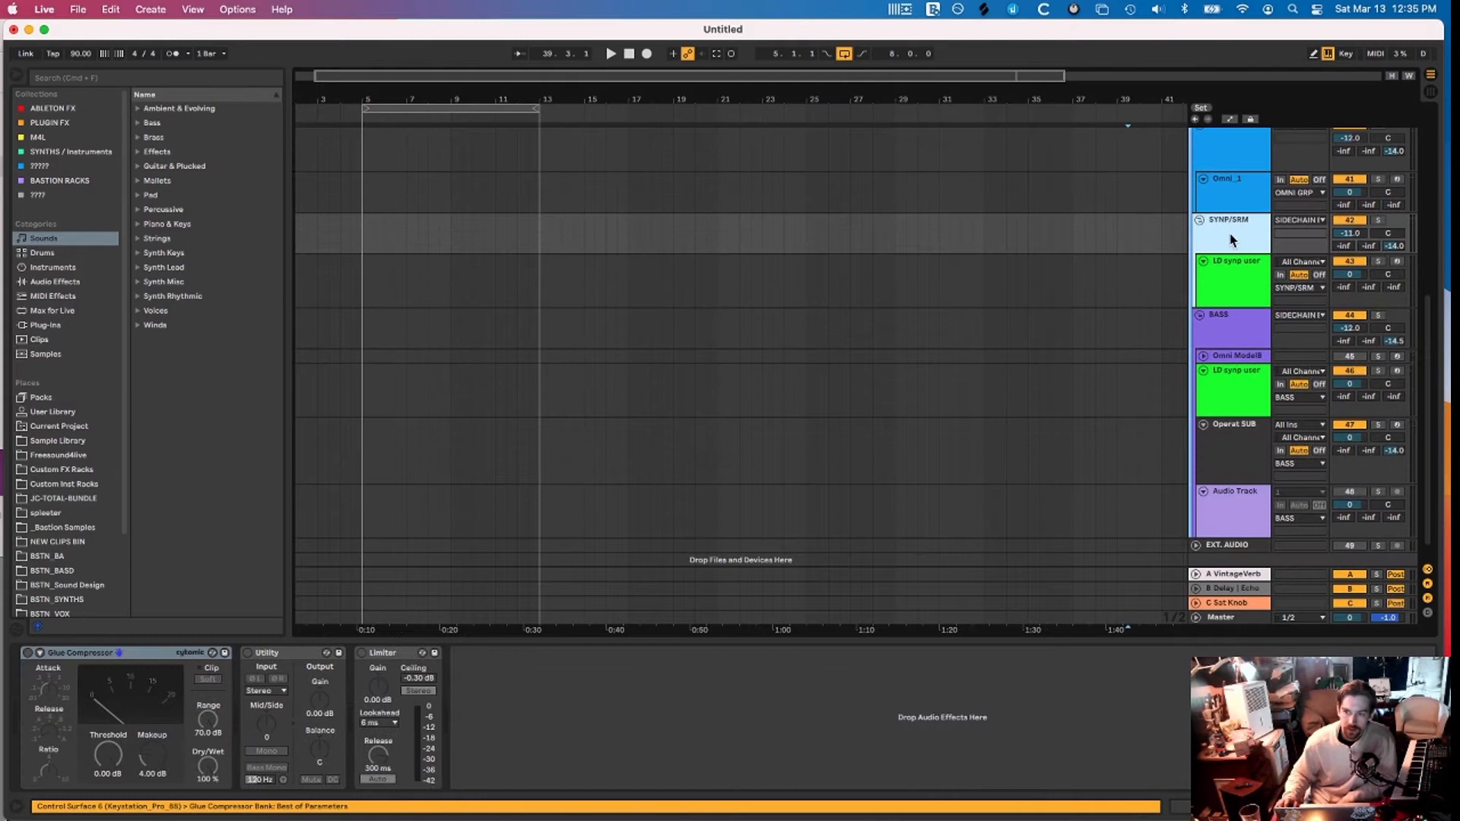
pyautogui.click(1255, 335)
pyautogui.scroll(-1, 1256, 328)
# Fold SIDECHAIN BUS and expand TRIGGER SNARE and TRIGGER KICK
pyautogui.doubleClick(1192, 241)
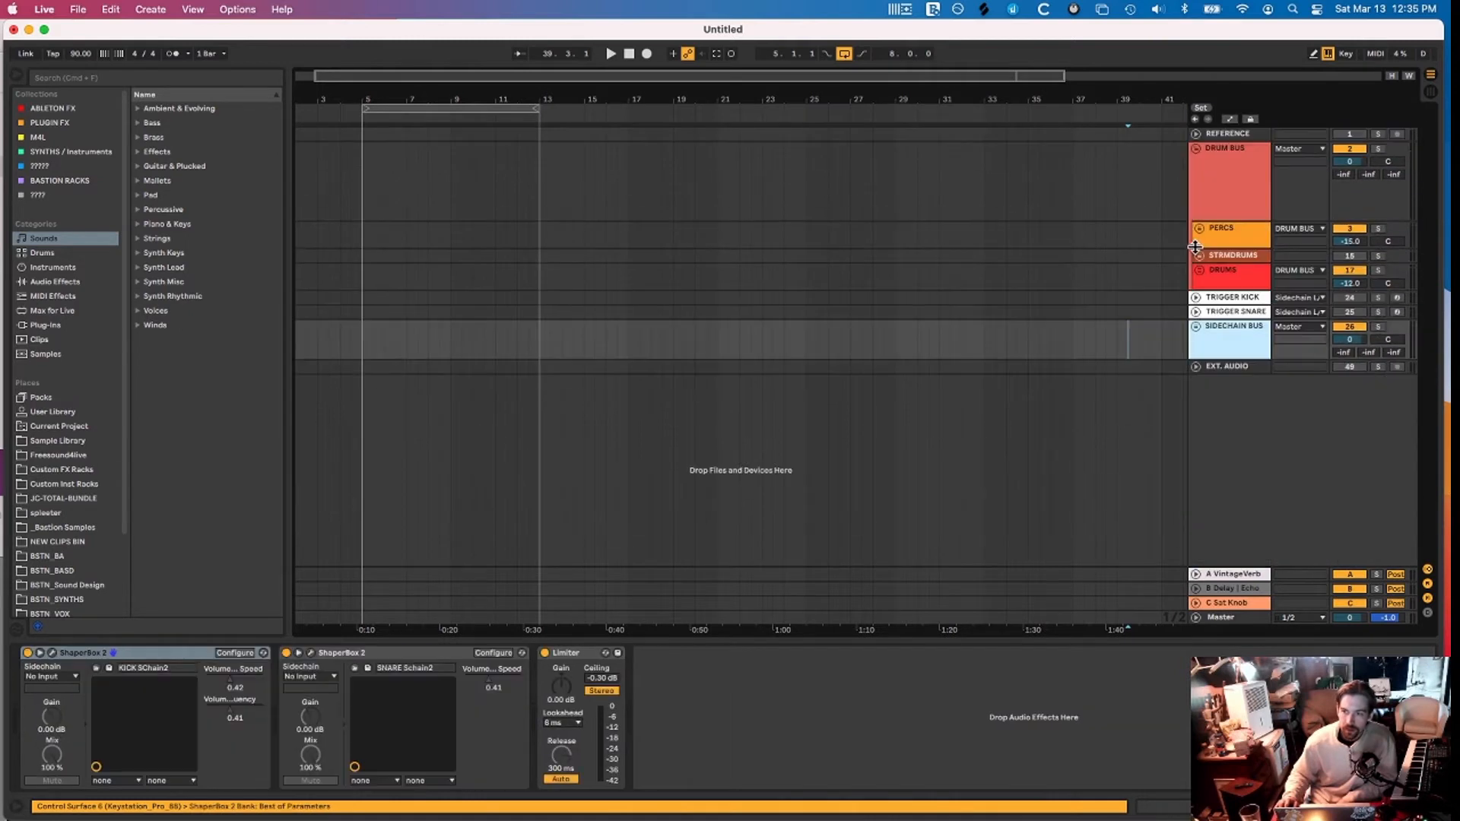
pyautogui.click(1196, 313)
pyautogui.click(1196, 298)
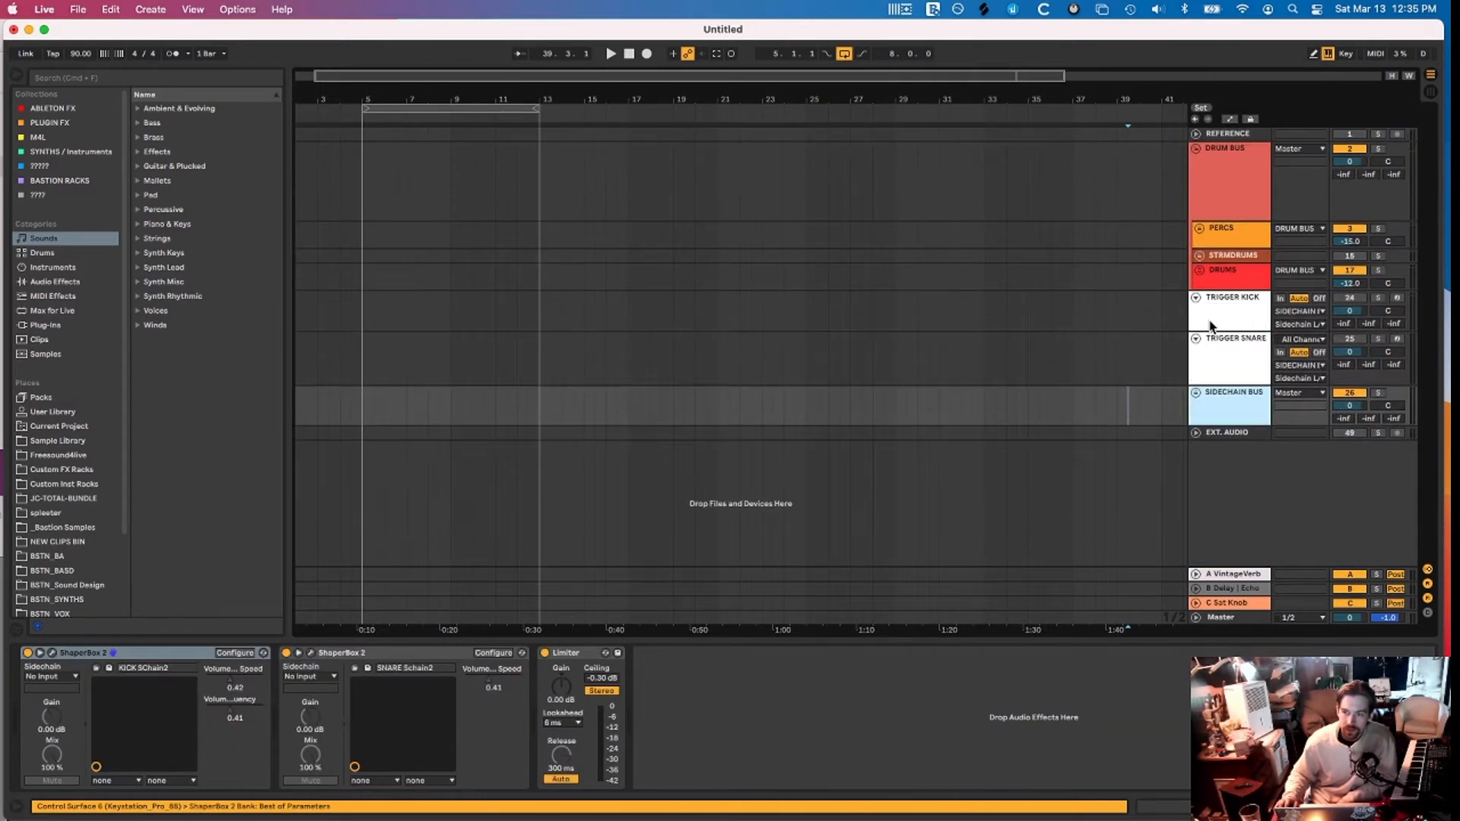
# Compare the TRIGGER SNARE and TRIGGER KICK chains, then expand the REFERENCE track lane
pyautogui.click(1222, 345)
pyautogui.click(1225, 299)
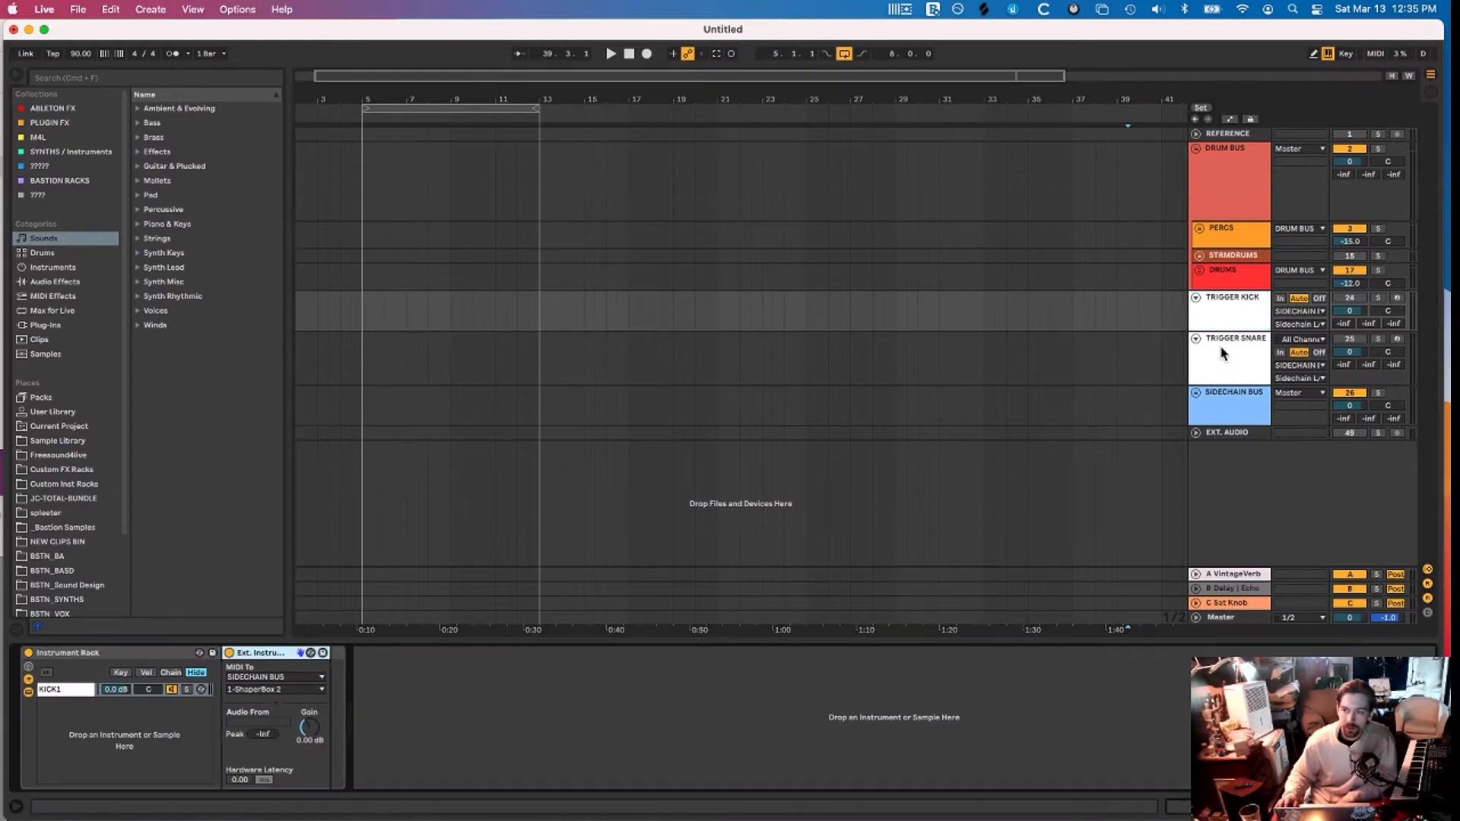
pyautogui.click(1222, 349)
pyautogui.click(1225, 304)
pyautogui.click(1223, 342)
pyautogui.click(1226, 310)
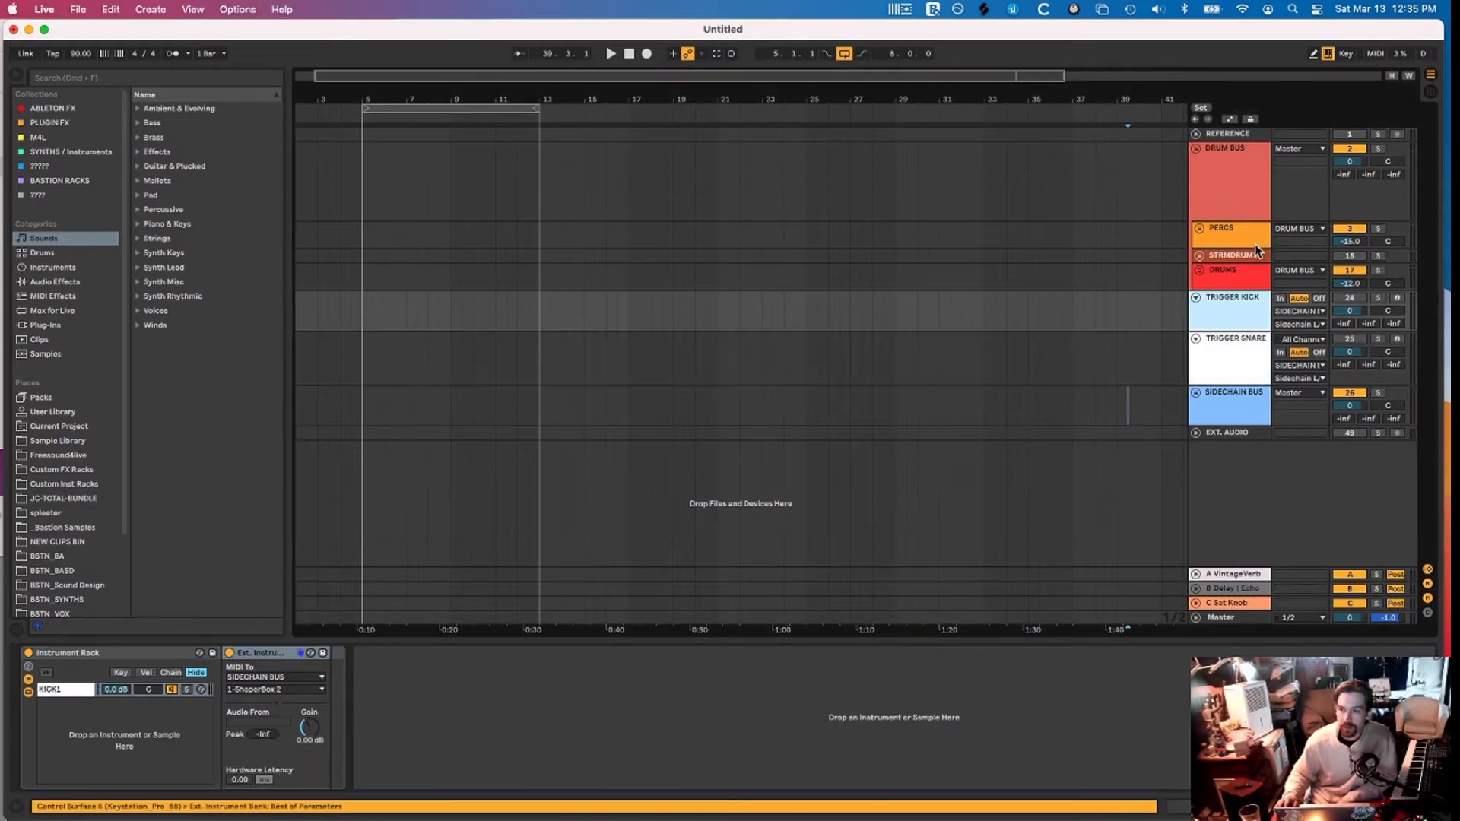
pyautogui.click(1220, 135)
pyautogui.click(1197, 135)
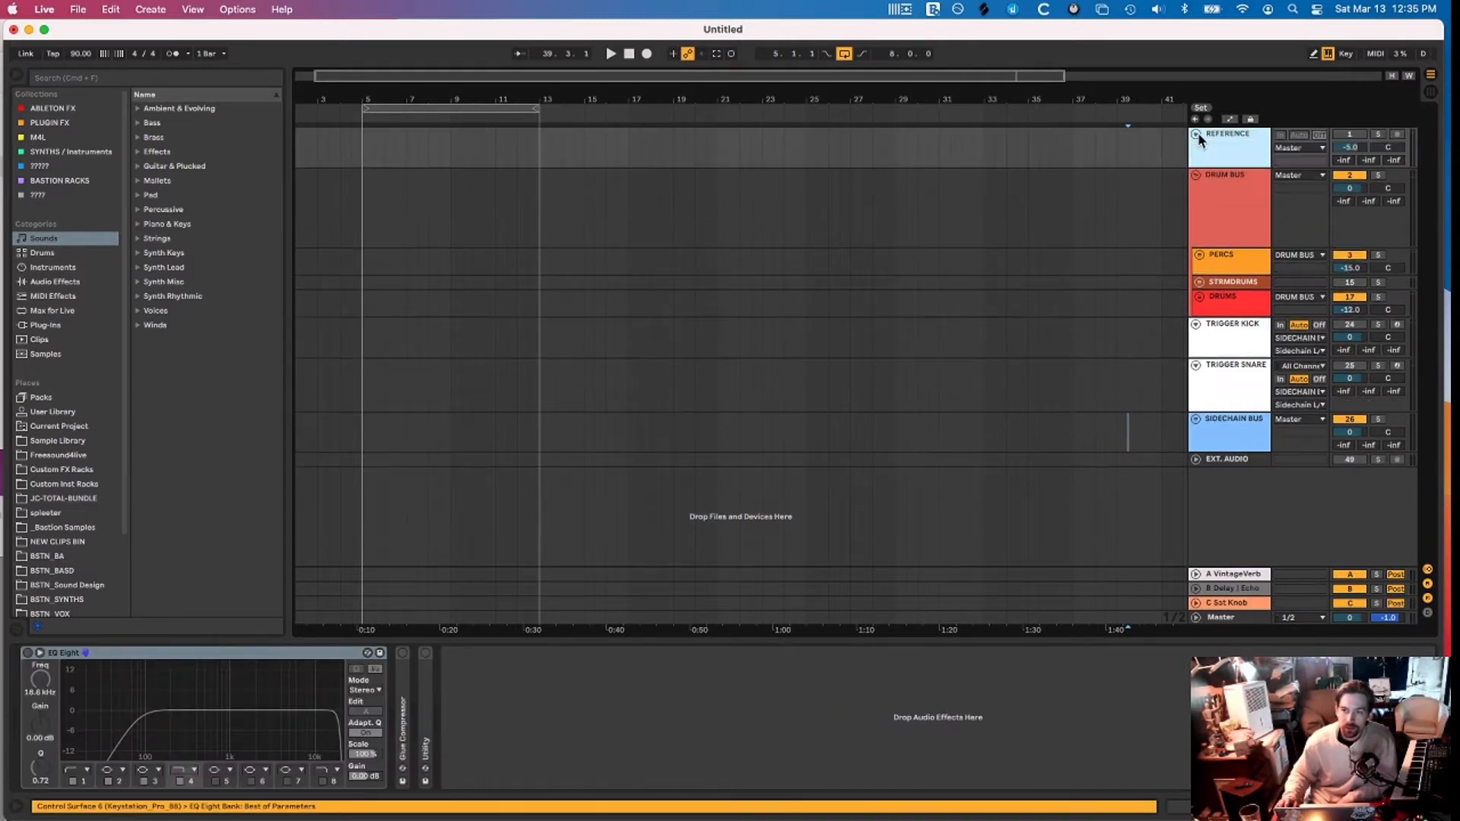
# Select bars 5–27 on REFERENCE and browse REFERENCE TRACKS, BSTN_SYNTHS and Sample Library folders
pyautogui.click(500, 136)
pyautogui.moveTo(500, 136); pyautogui.dragTo(839, 150)
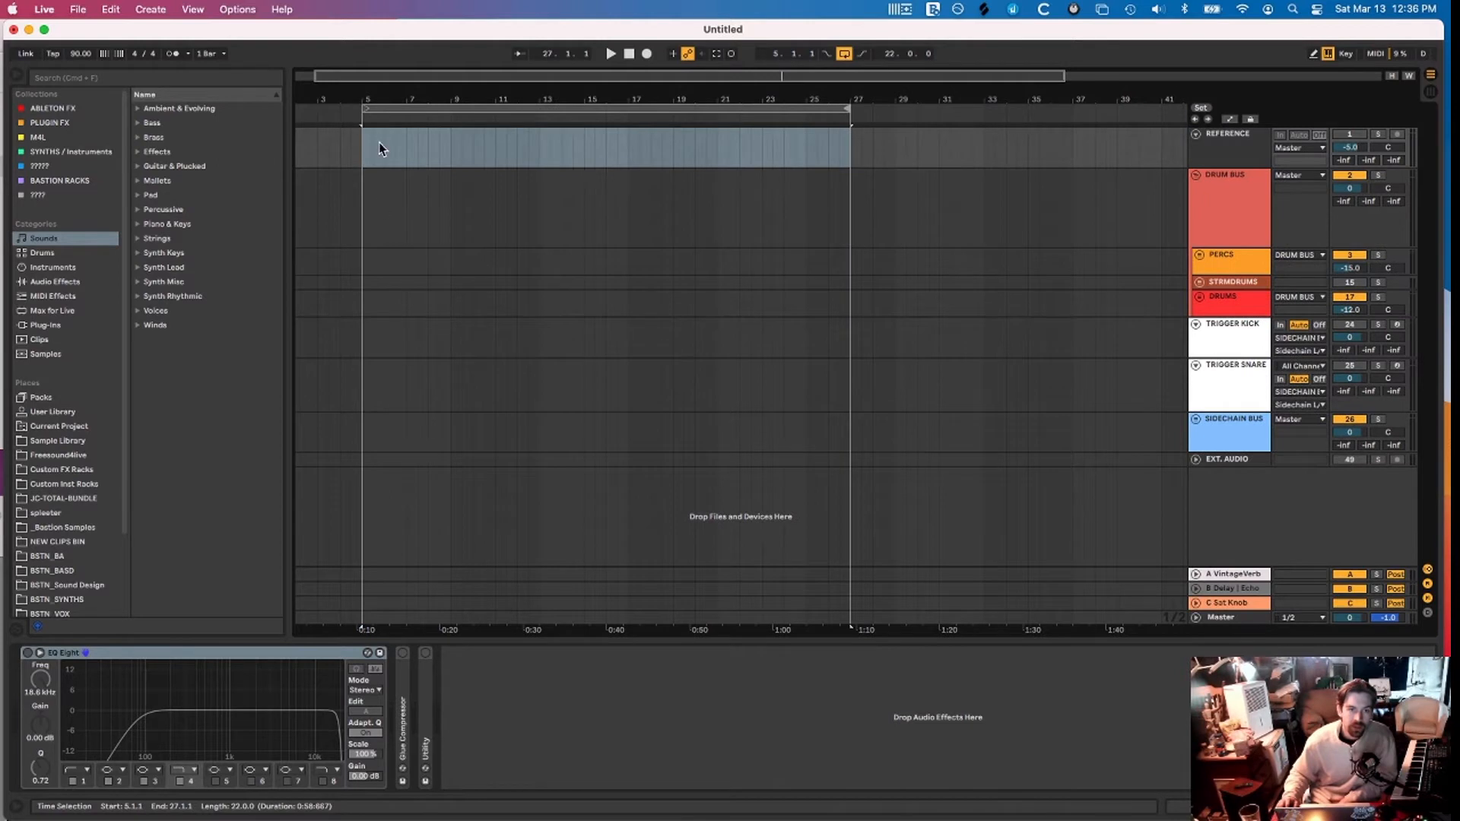
pyautogui.scroll(-3, 45, 487)
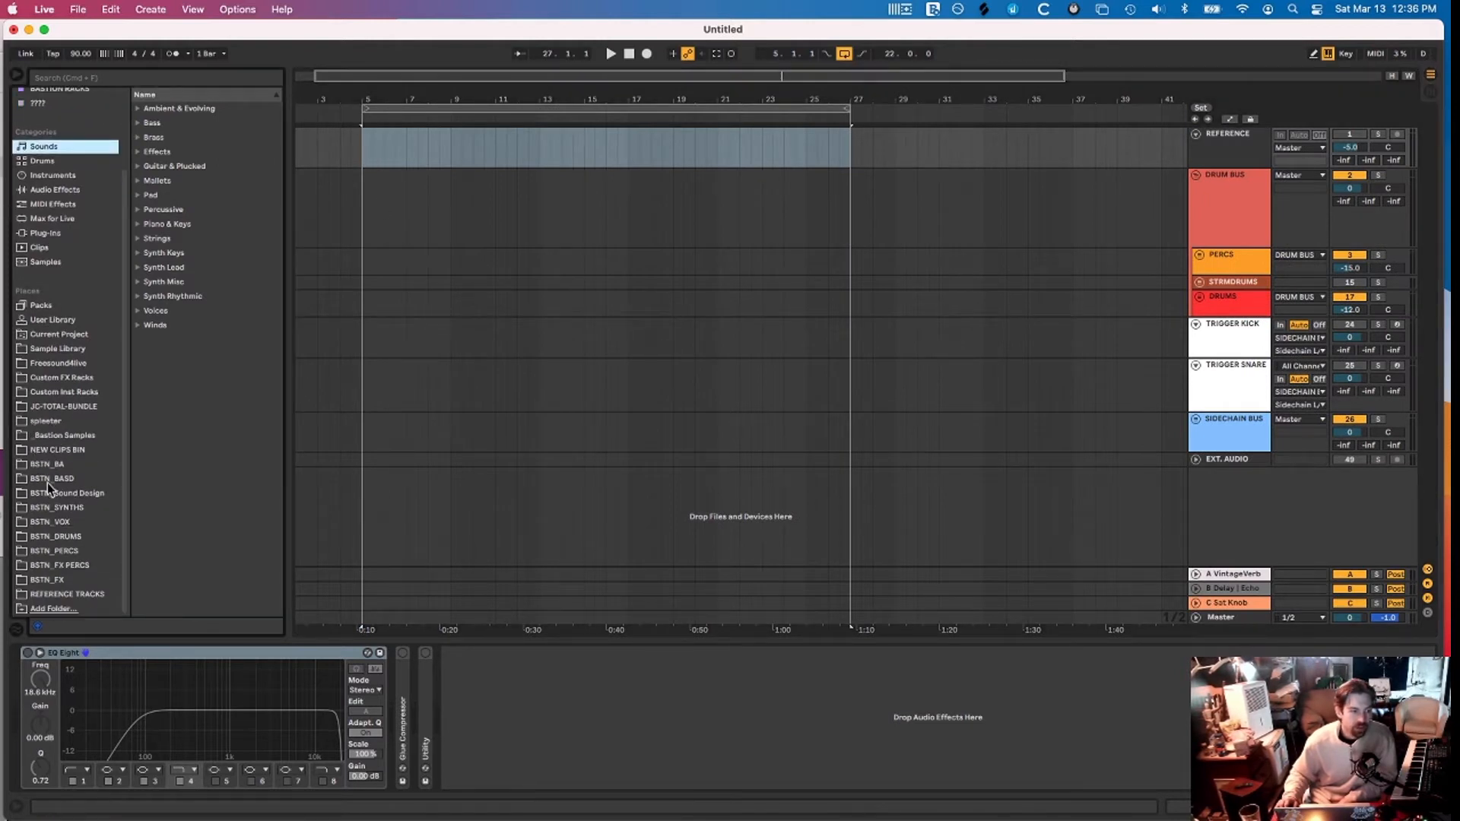
pyautogui.click(26, 596)
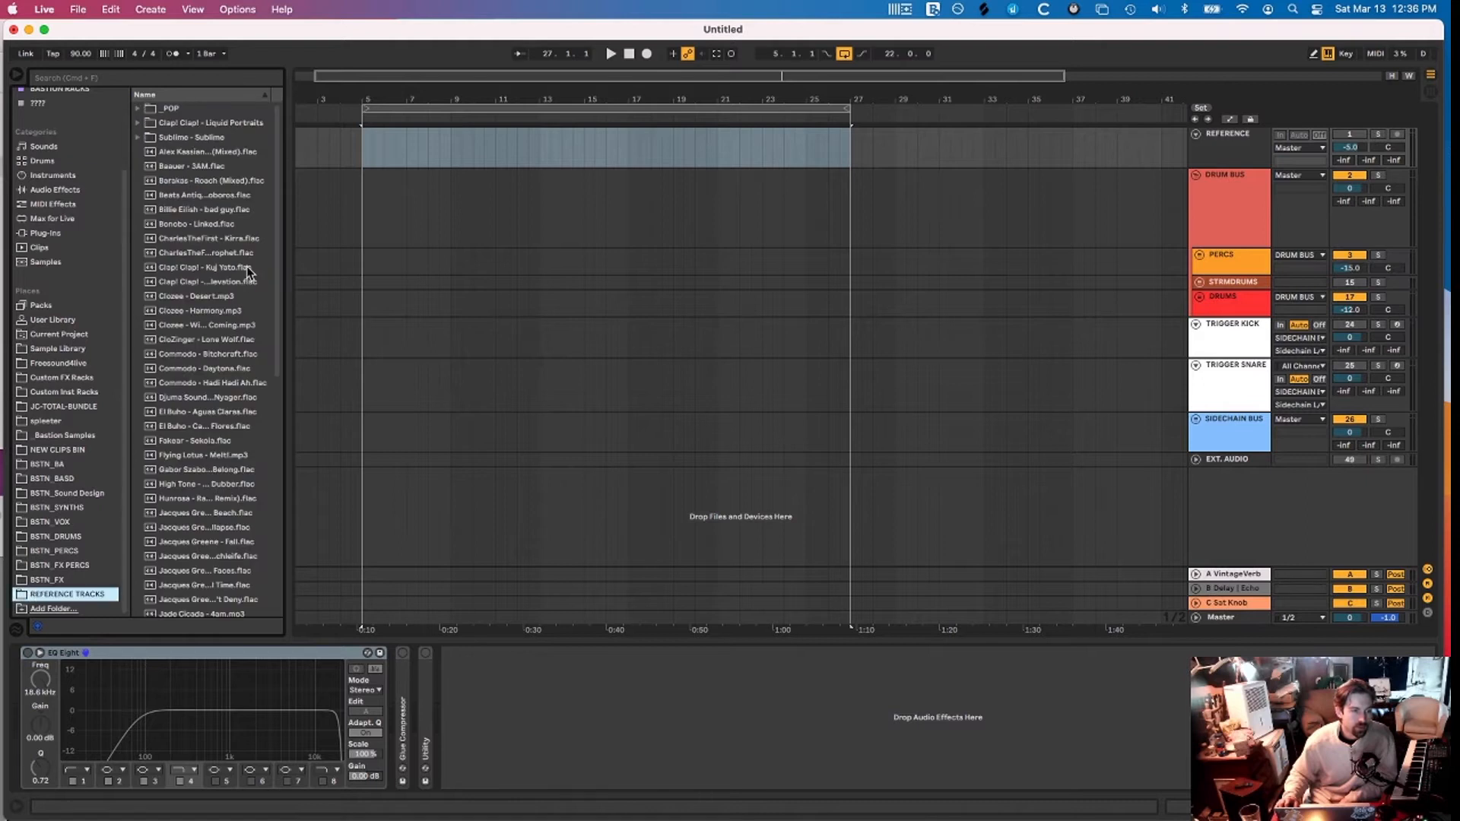
pyautogui.scroll(-2, 247, 272)
pyautogui.click(57, 507)
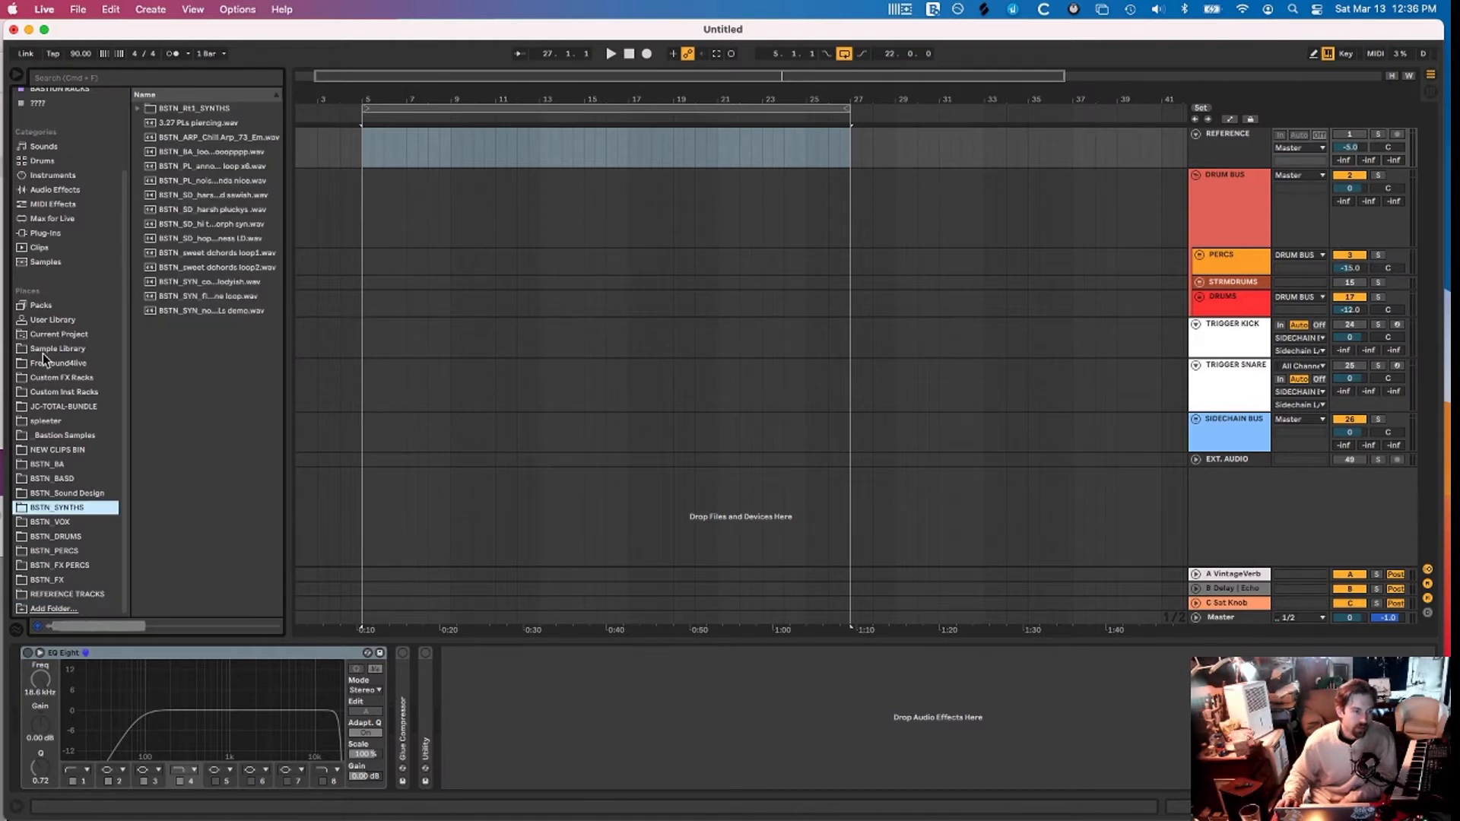
pyautogui.click(42, 352)
pyautogui.click(396, 192)
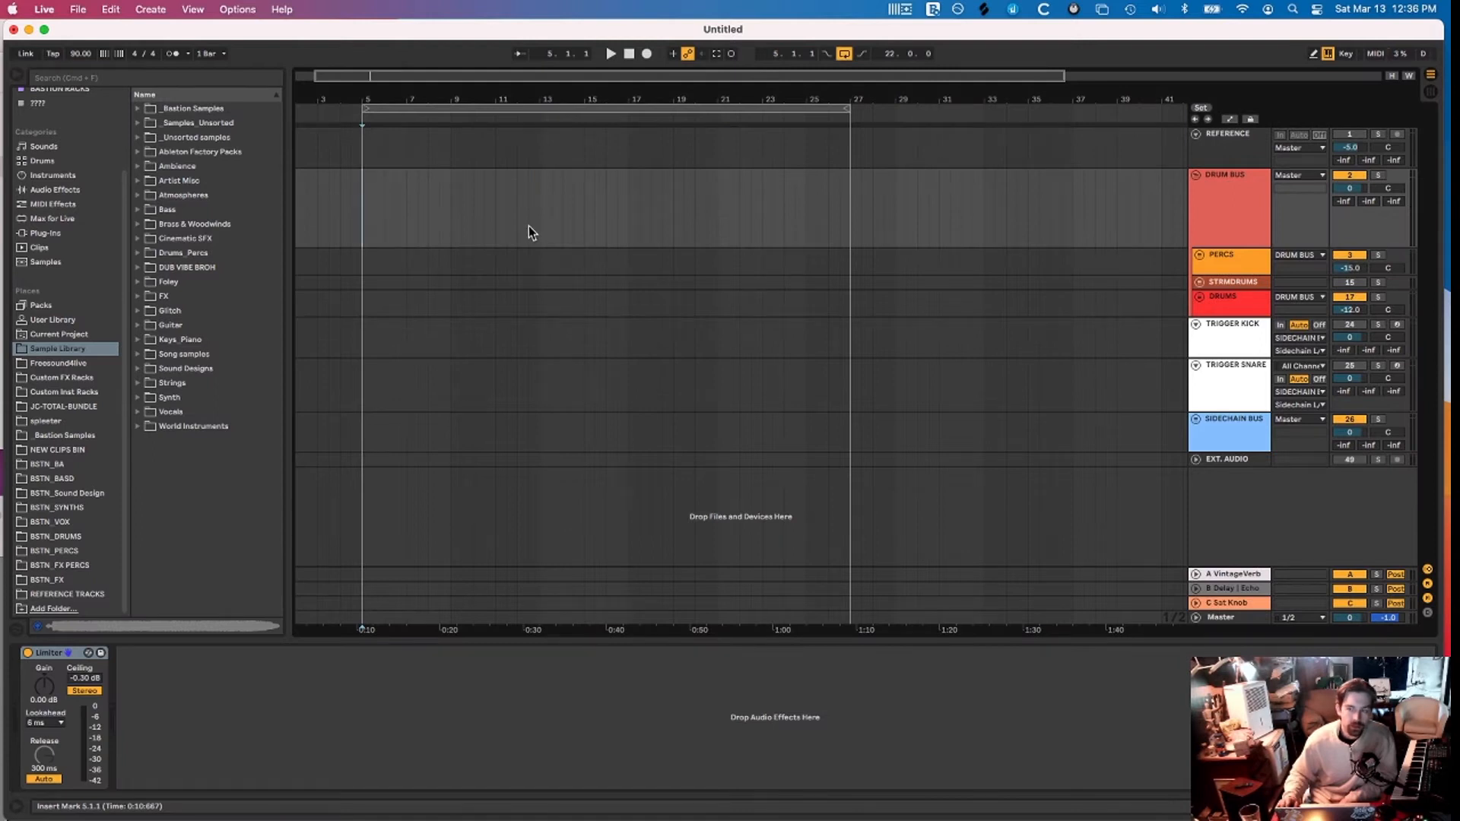
# Fold REFERENCE, check SIDECHAIN BUS and EXT. AUDIO chains, then expand and refold EXT. AUDIO
pyautogui.click(1196, 134)
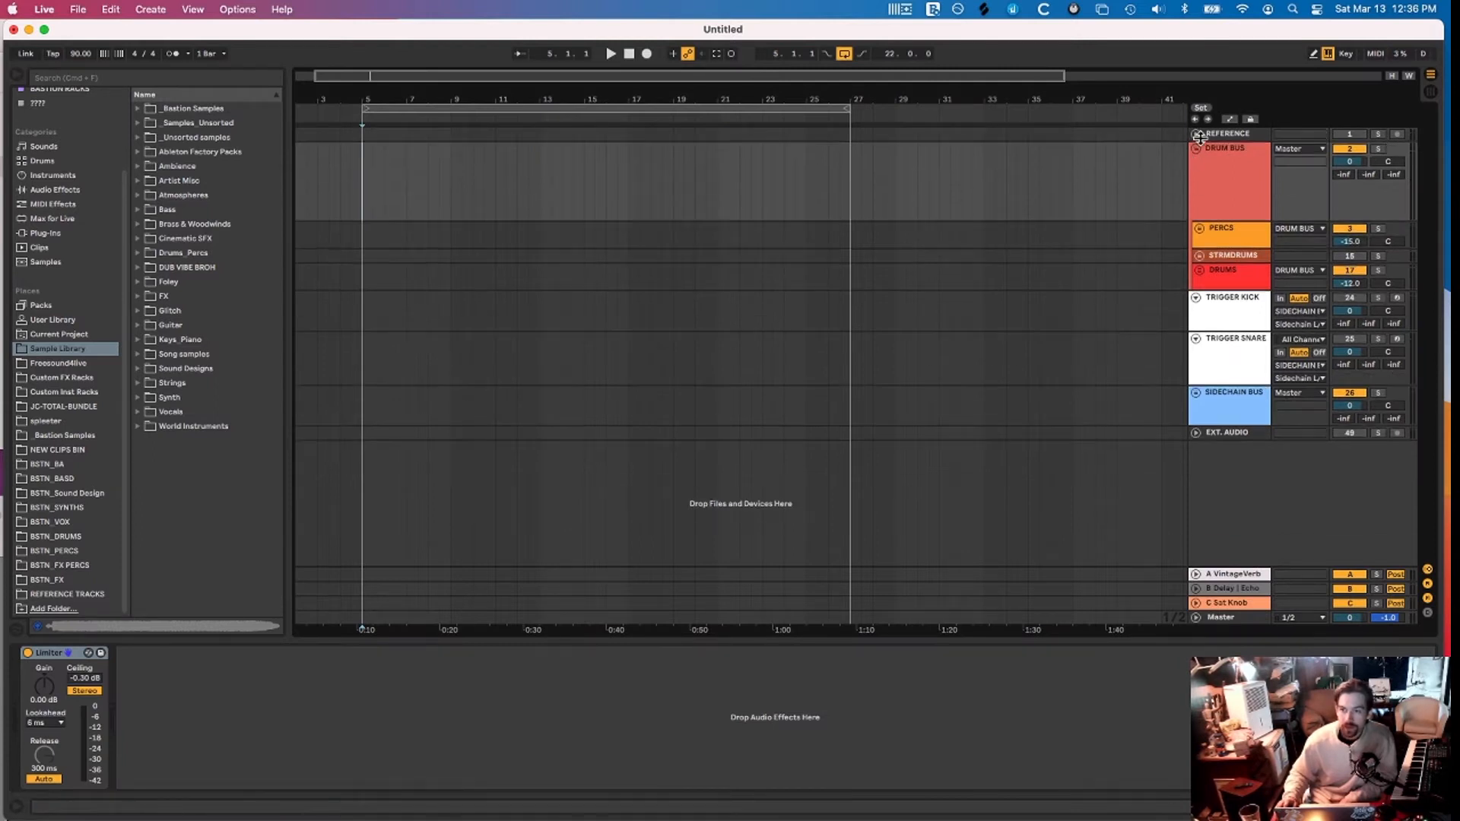
pyautogui.click(1229, 395)
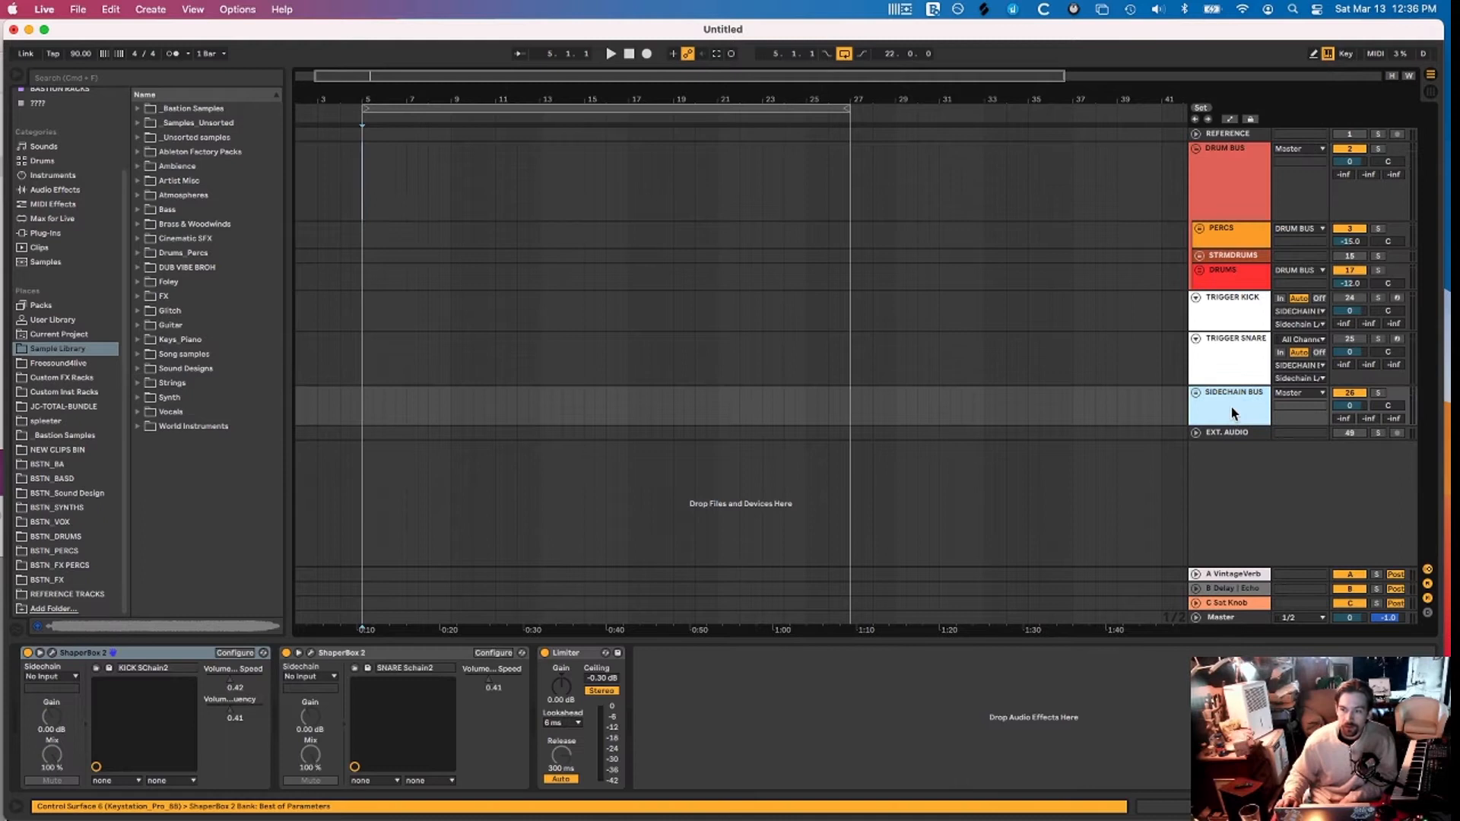
pyautogui.click(1220, 438)
pyautogui.click(1196, 434)
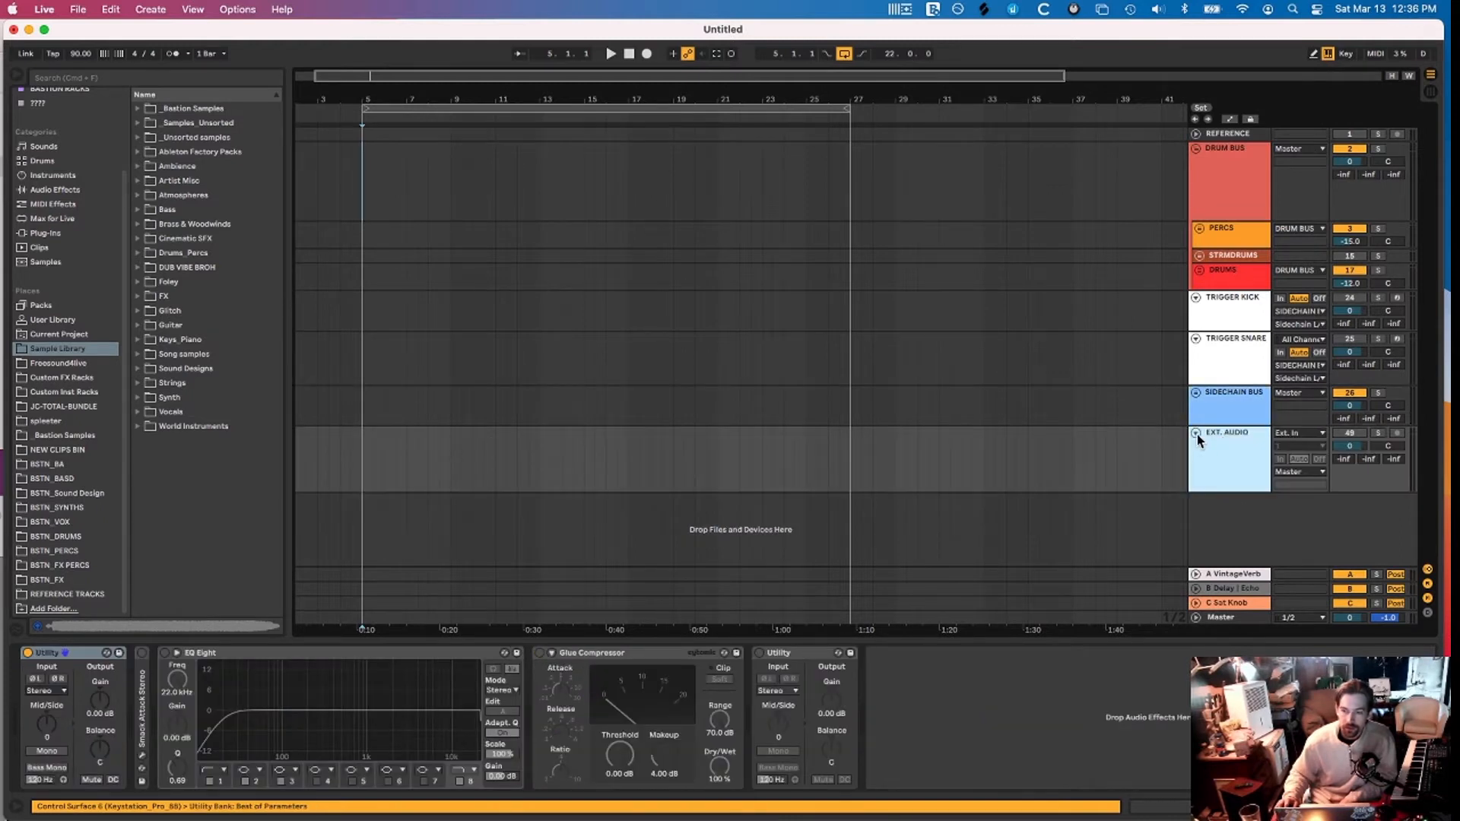
pyautogui.click(1356, 434)
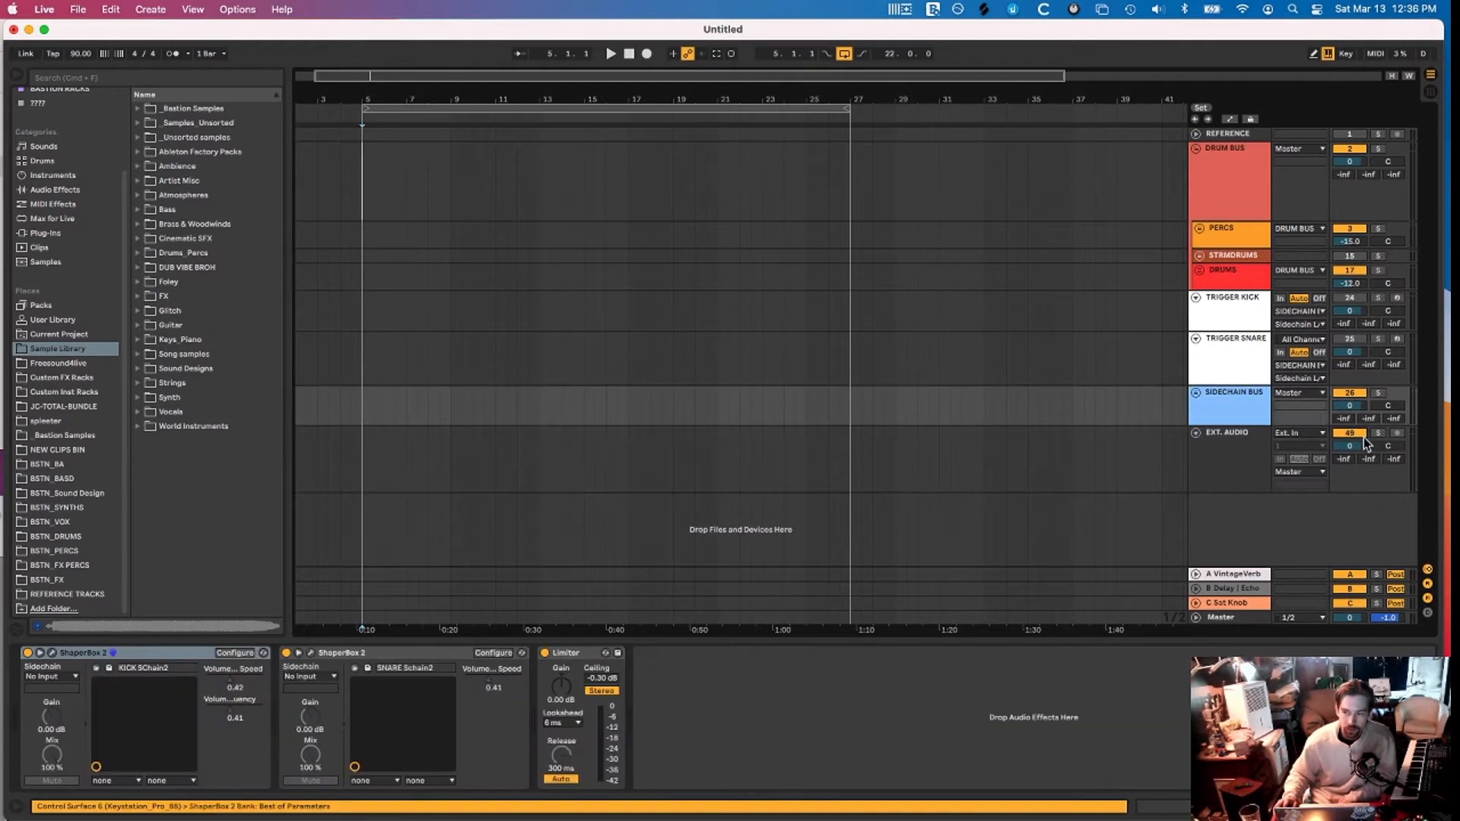
pyautogui.click(1197, 433)
pyautogui.click(1213, 438)
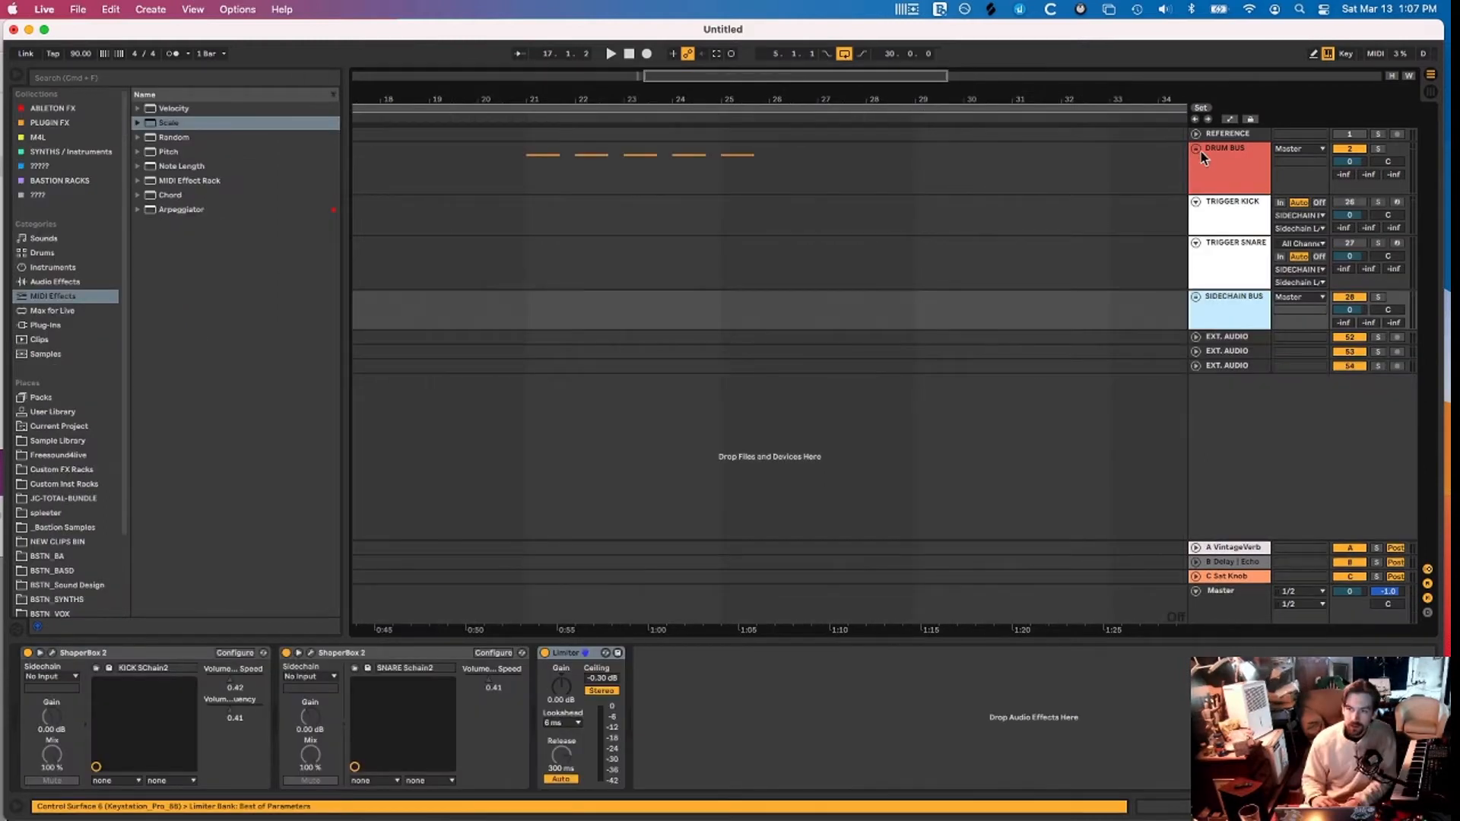
pyautogui.click(1234, 162)
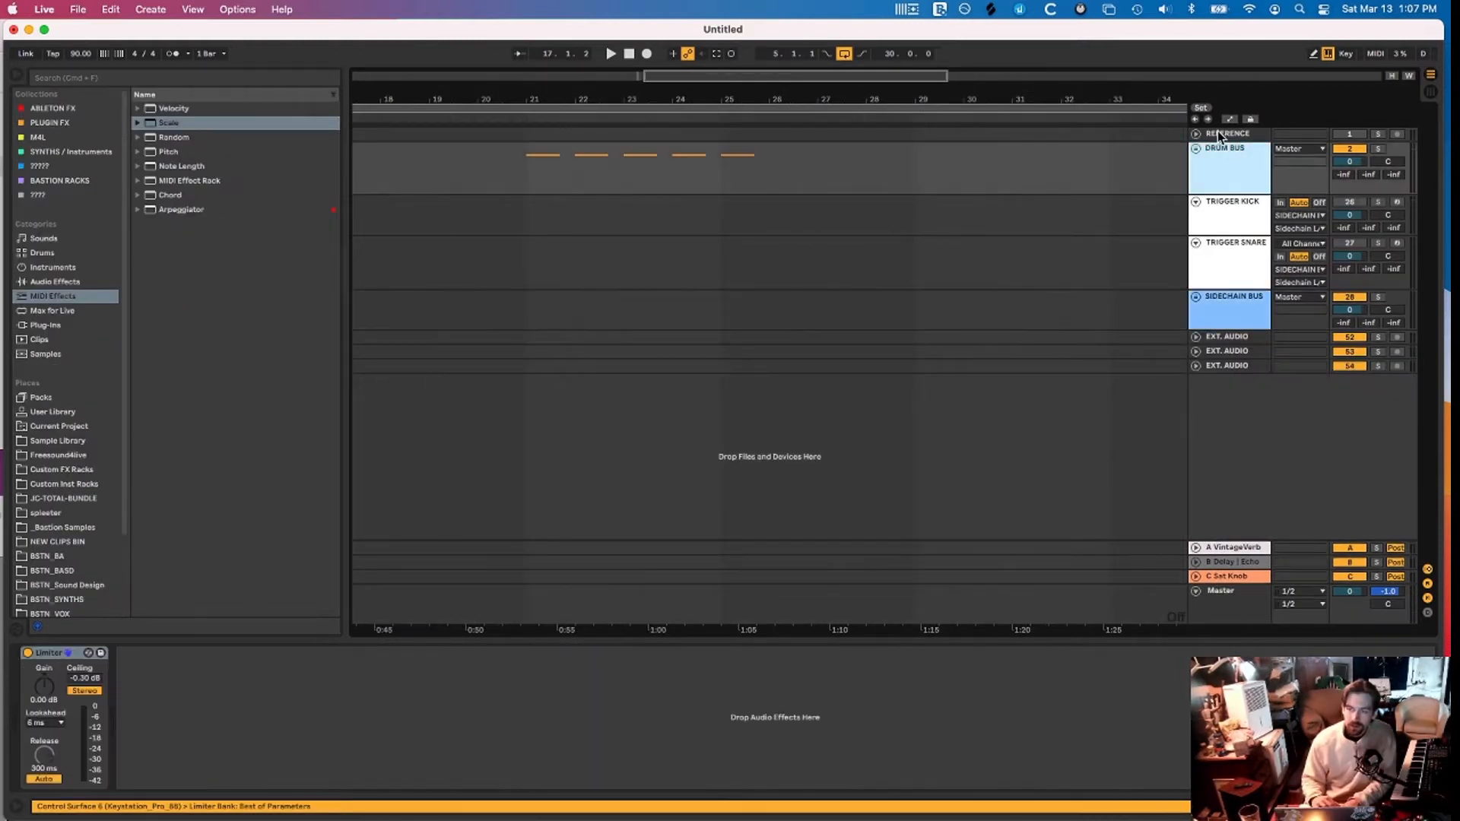
# Bring up the ShaperBox 2 windows and start playback to audition the sidechain shape
pyautogui.click(1220, 216)
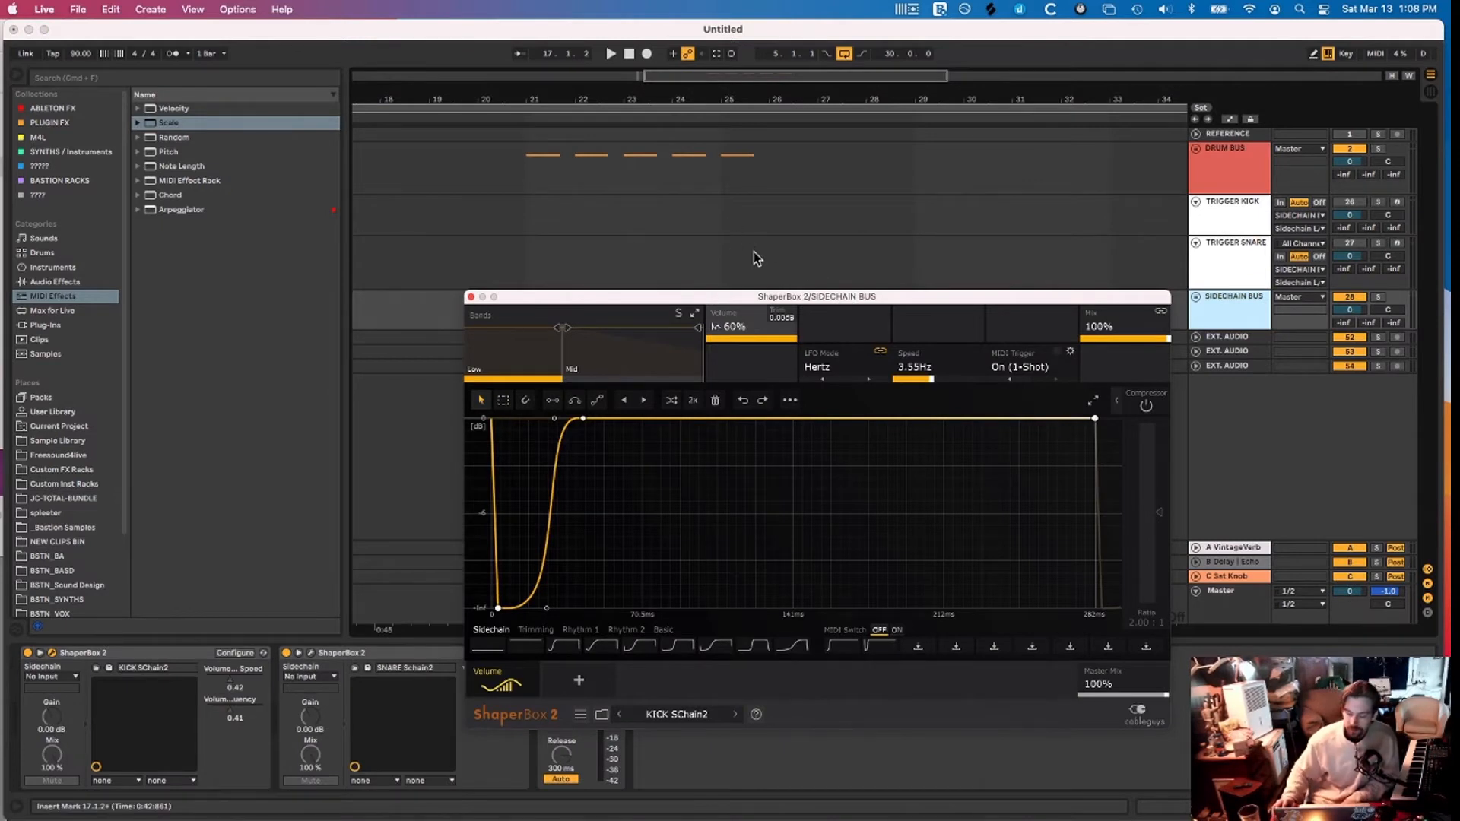
pyautogui.moveTo(768, 305); pyautogui.dragTo(695, 194)
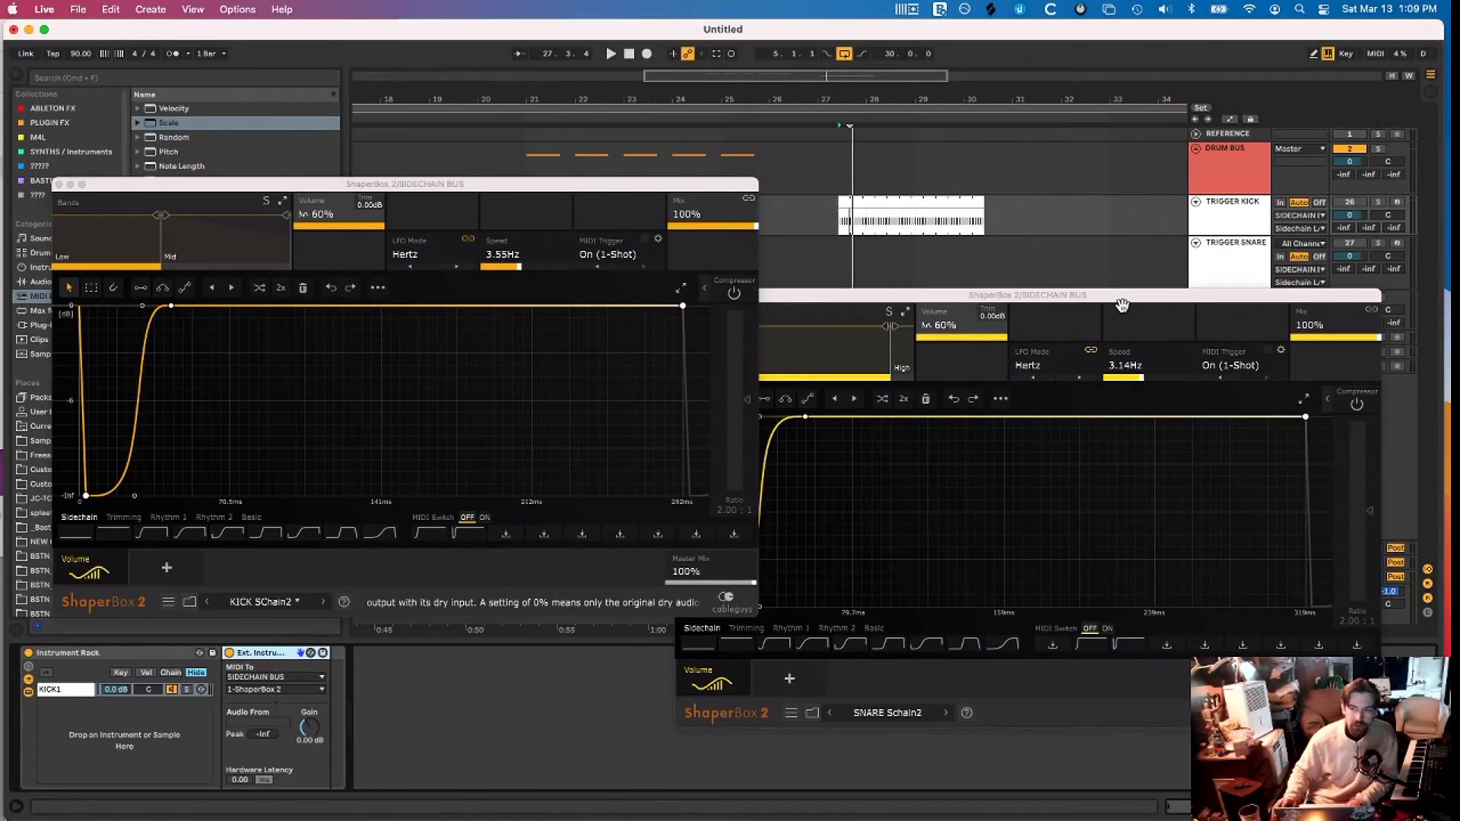
pyautogui.press('space')
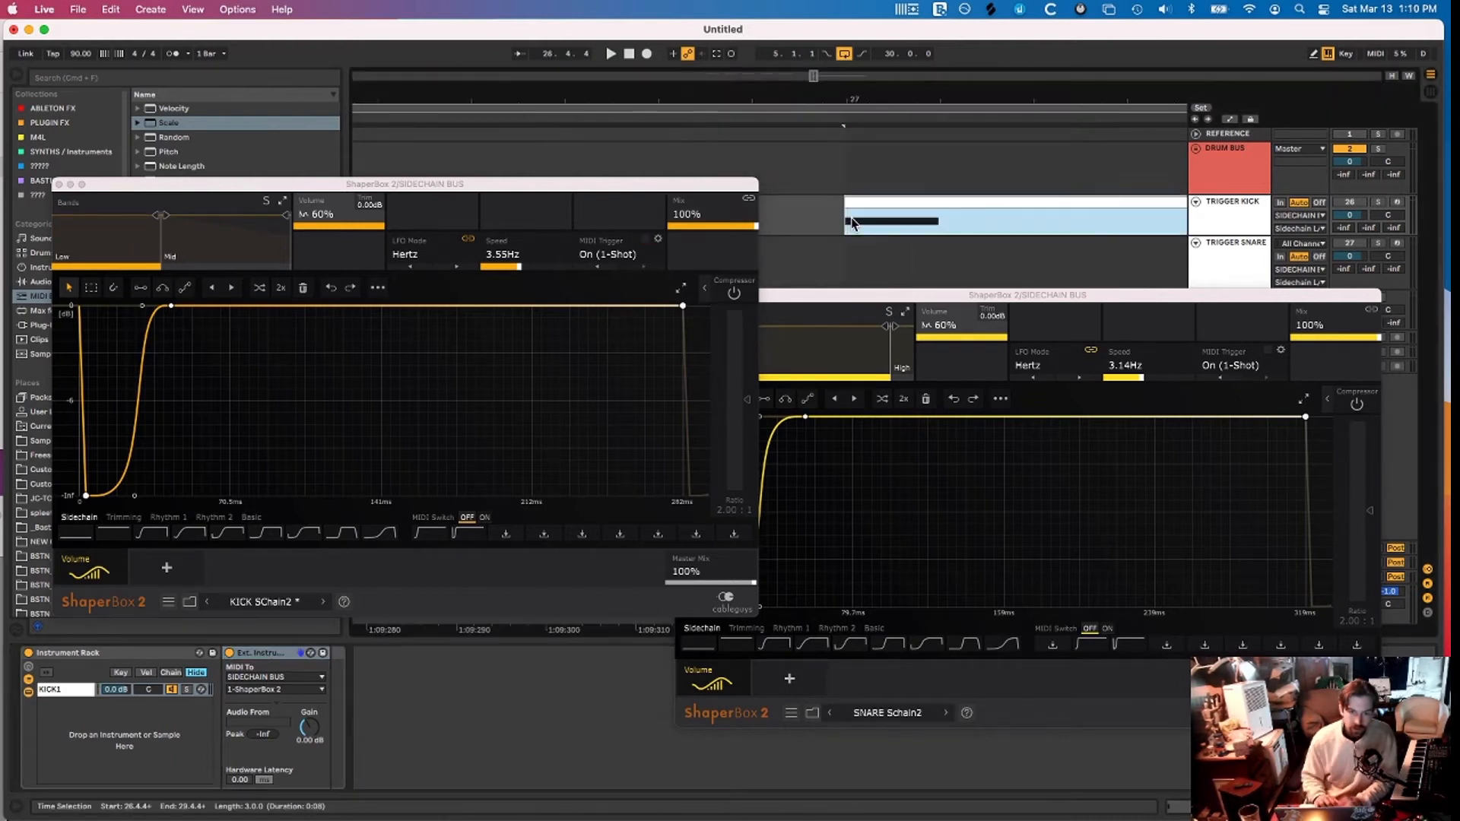
pyautogui.scroll(-3, 851, 223)
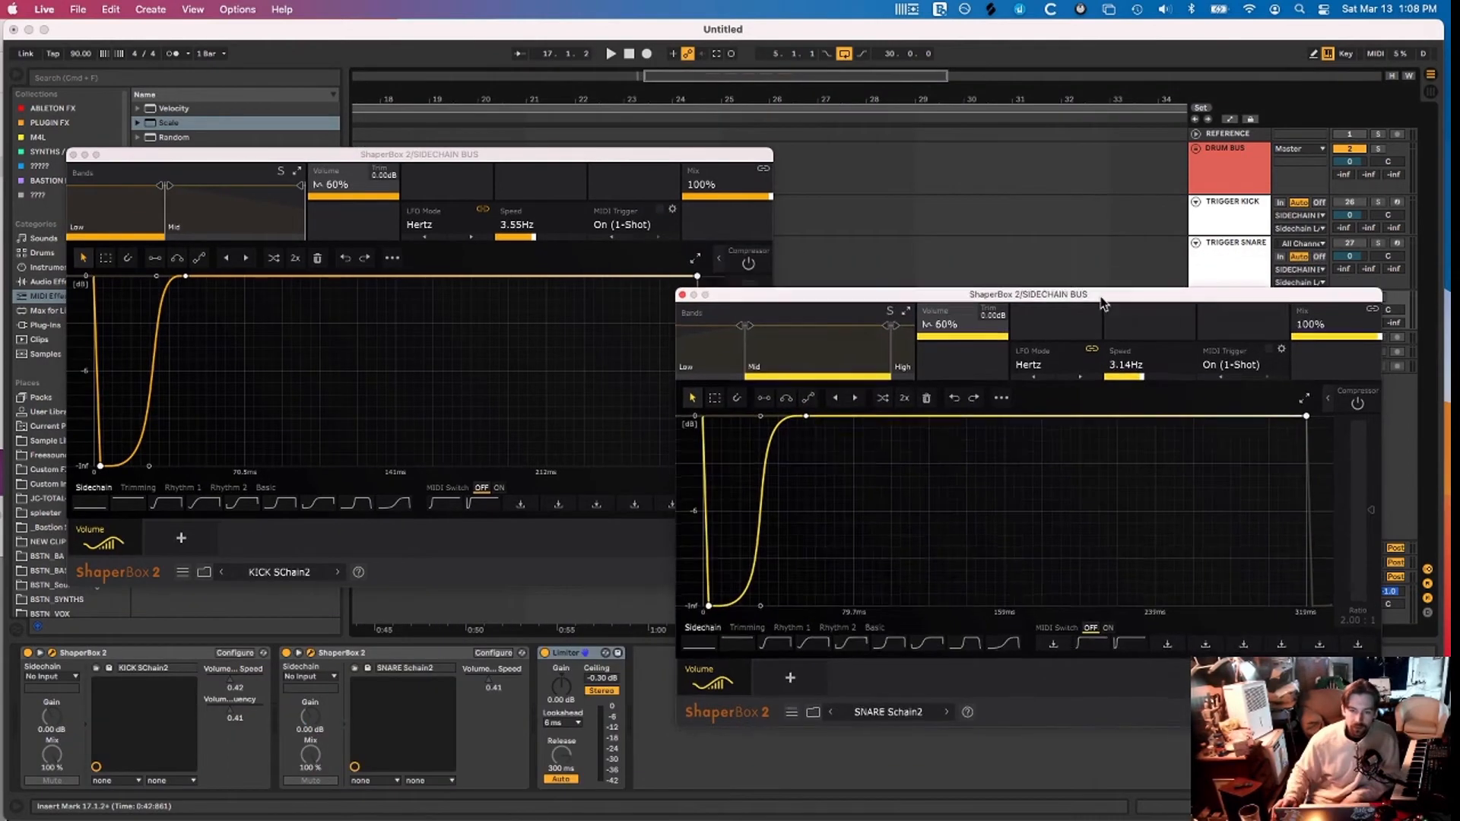
pyautogui.moveTo(1101, 297); pyautogui.dragTo(1099, 297)
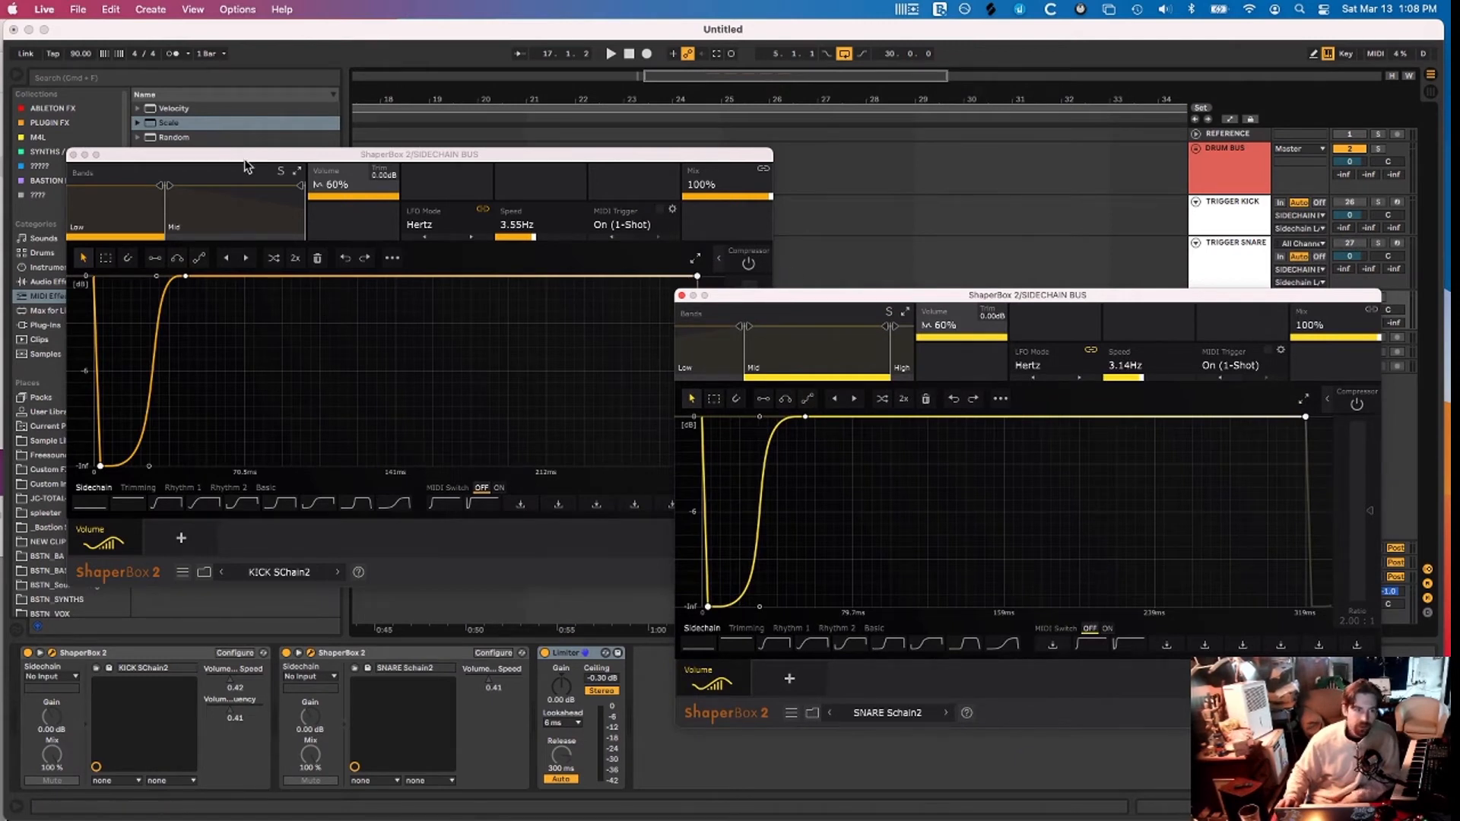
# Lower and fine-tune the KICK SChain2 low band split, then close the plugin windows
pyautogui.moveTo(245, 163); pyautogui.dragTo(219, 174)
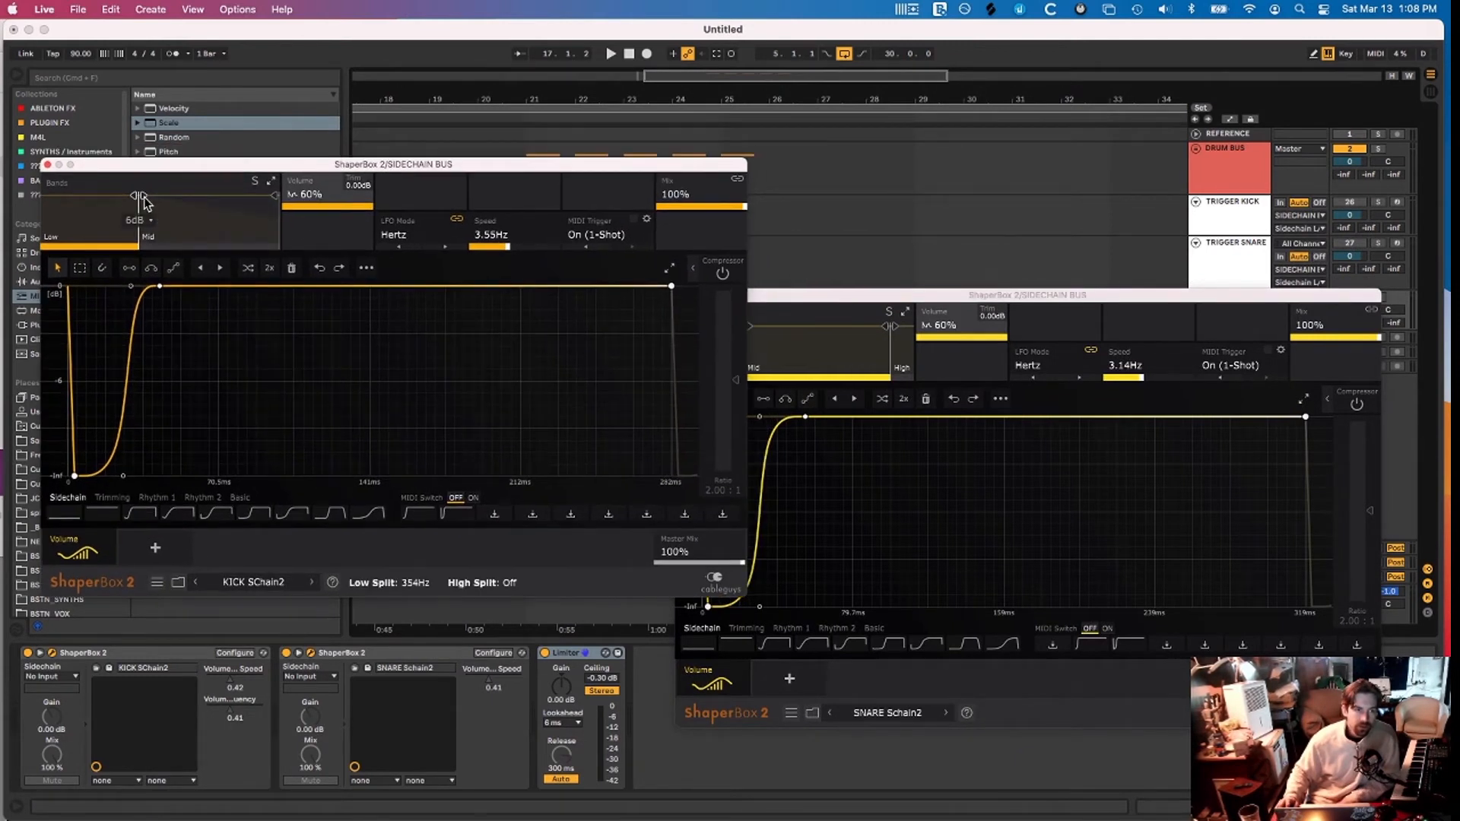
pyautogui.moveTo(144, 202)
pyautogui.mouseDown()
pyautogui.moveTo(182, 200)
pyautogui.moveTo(132, 198)
pyautogui.mouseUp()
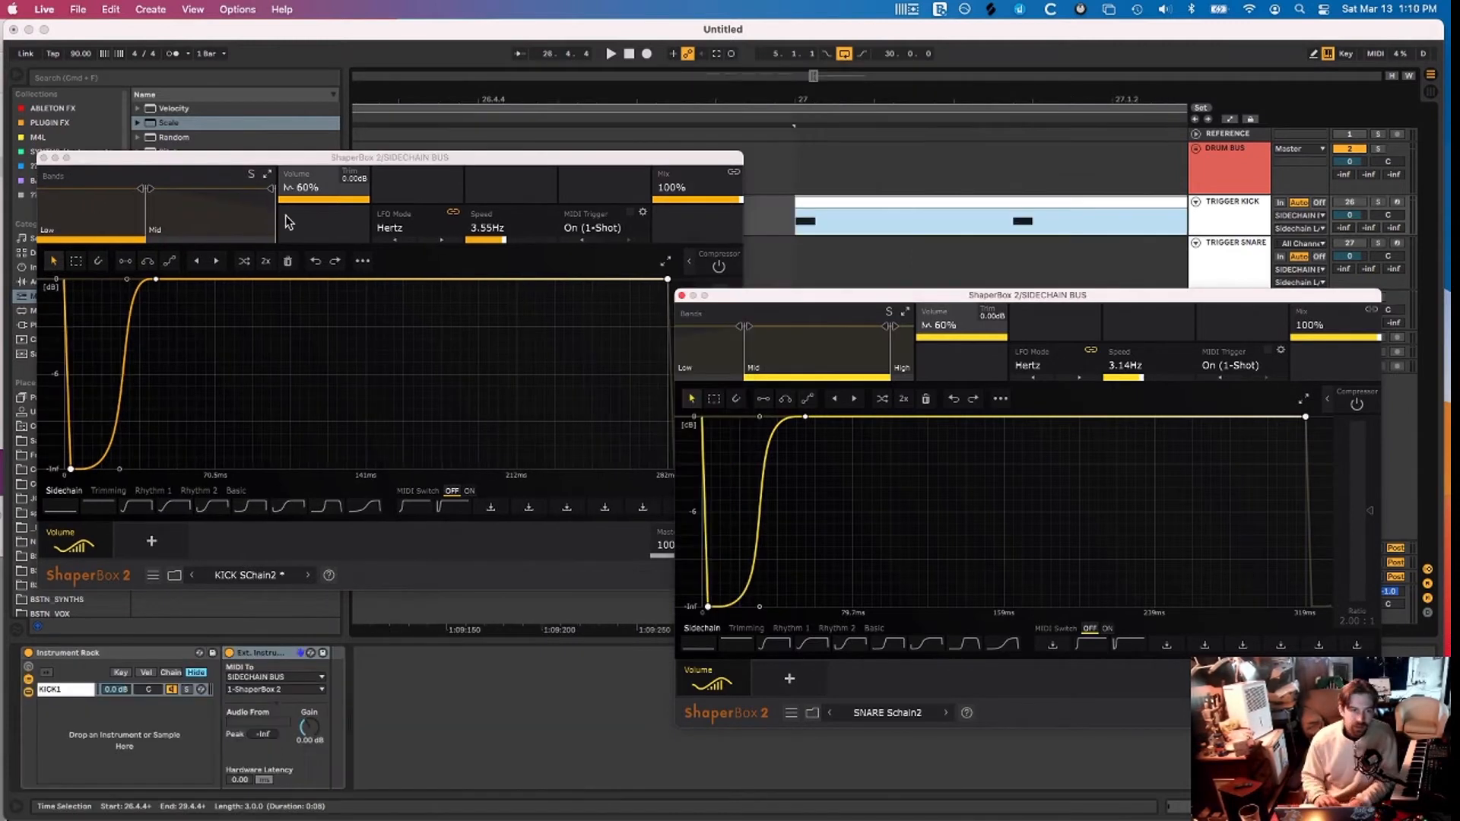
pyautogui.moveTo(144, 190); pyautogui.dragTo(144, 190)
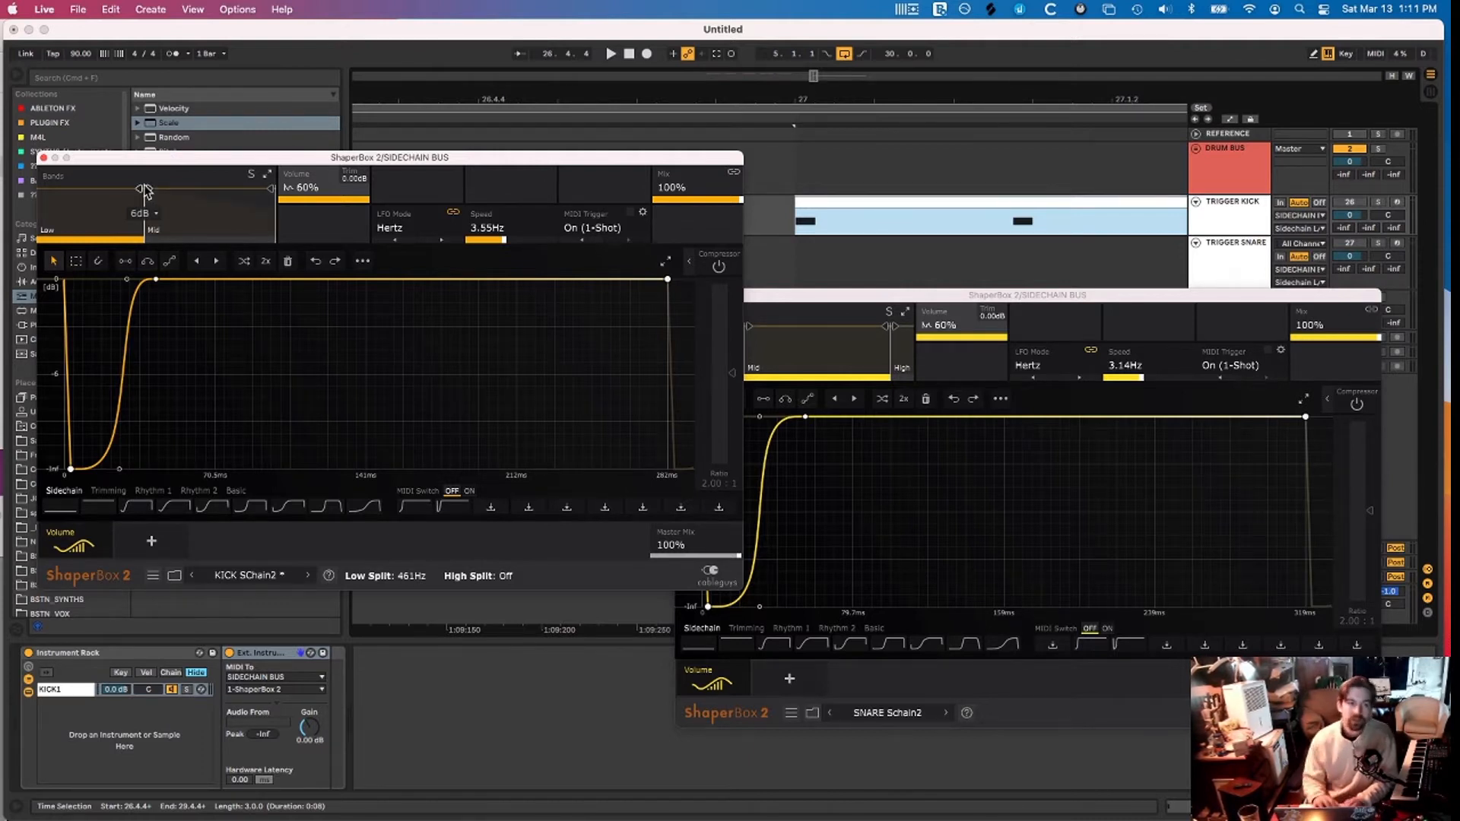
pyautogui.moveTo(855, 295); pyautogui.dragTo(892, 282)
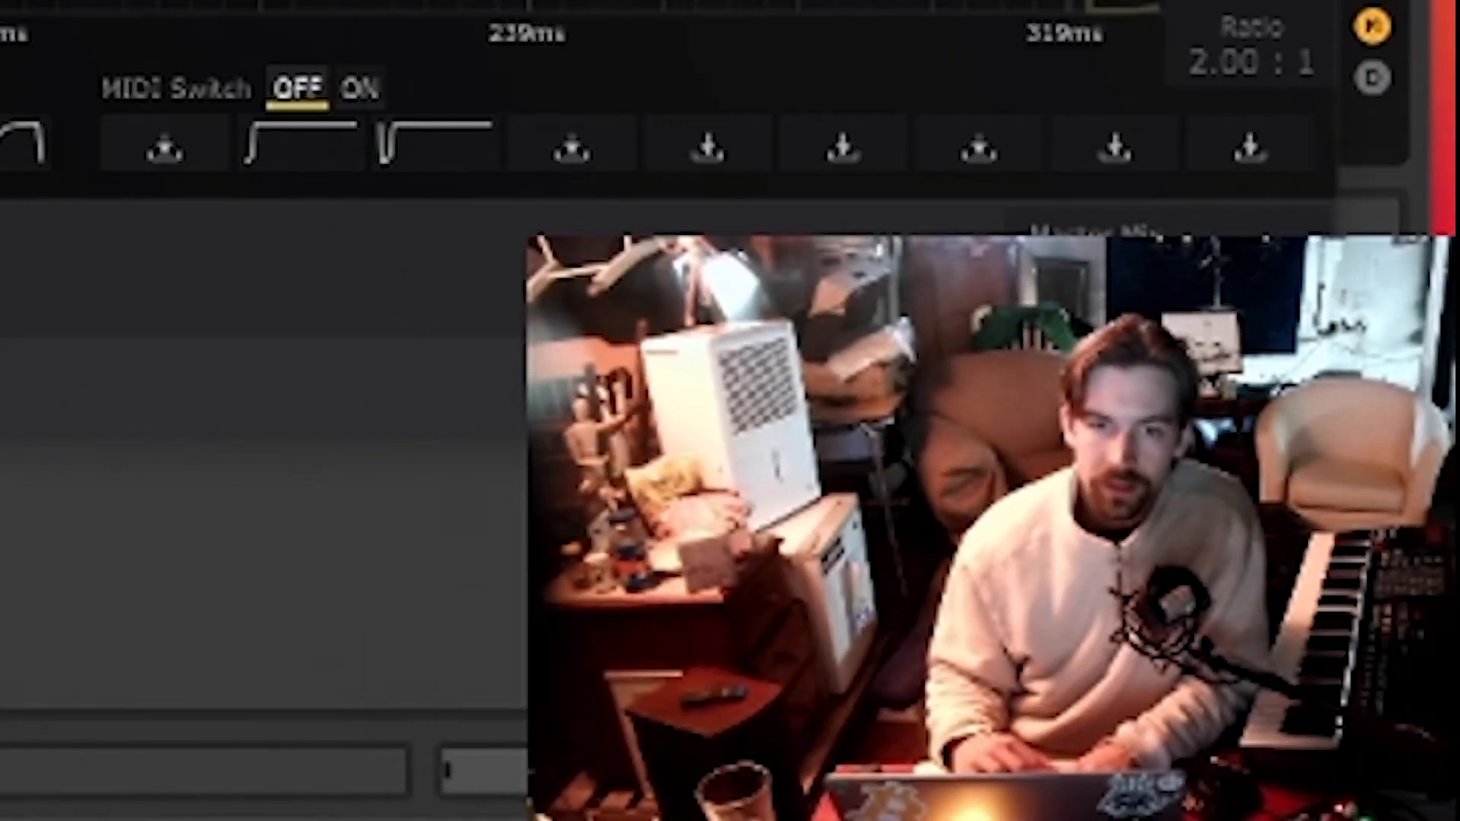
pyautogui.press('super+w')
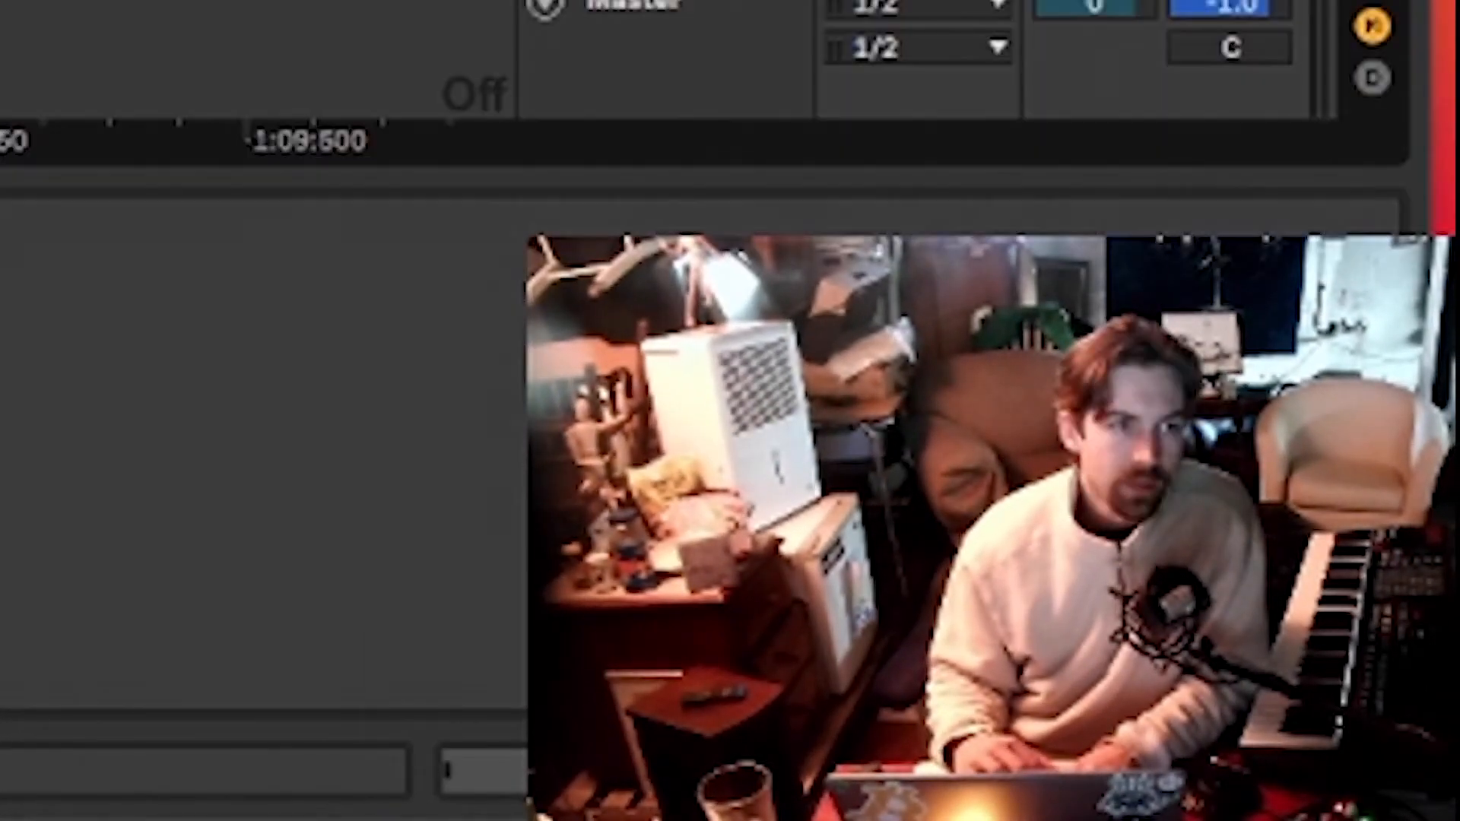
pyautogui.scroll(-2, 251, 76)
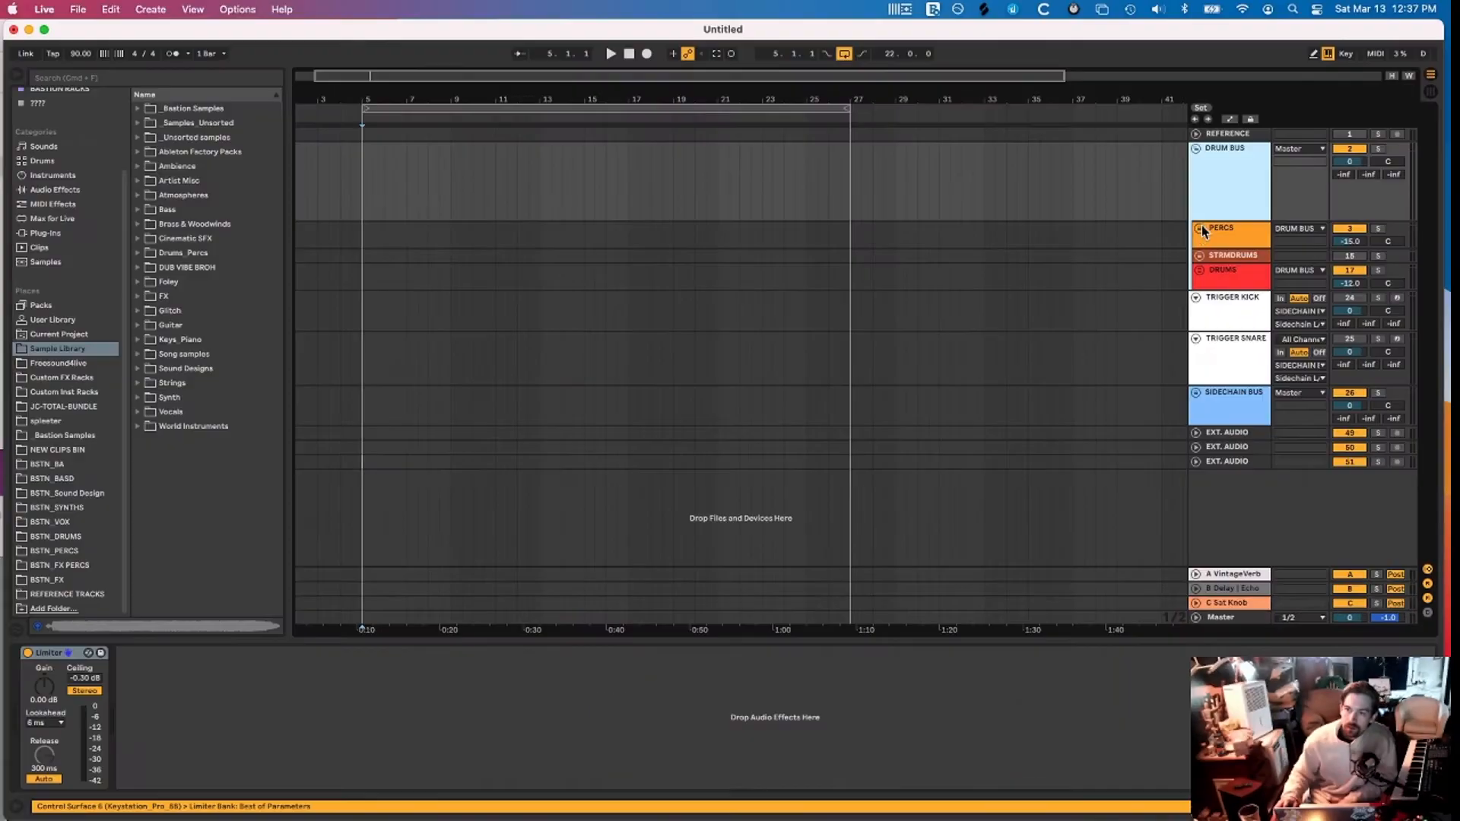
pyautogui.click(1200, 229)
pyautogui.scroll(-1, 1246, 228)
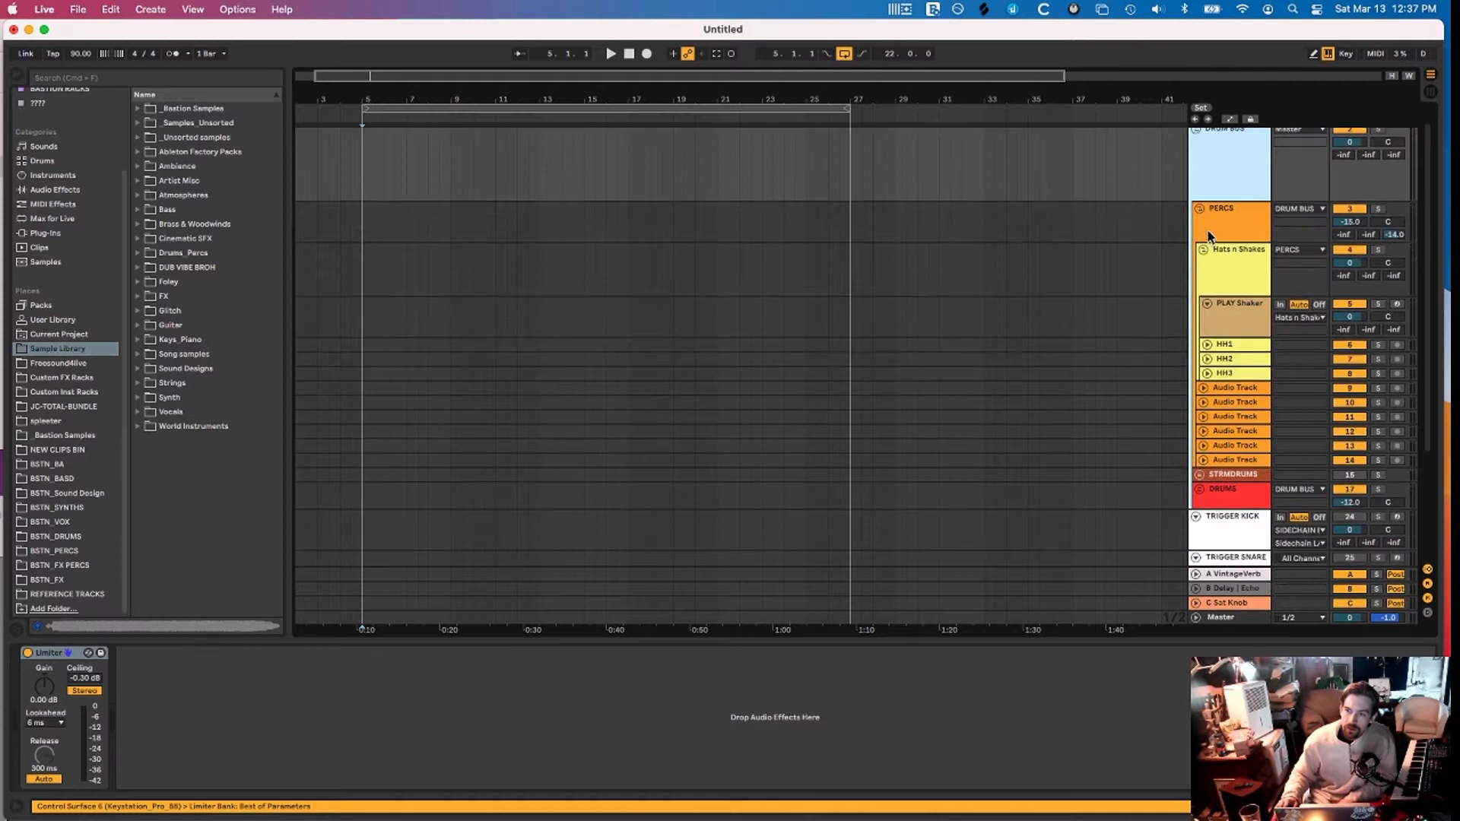
pyautogui.click(1221, 388)
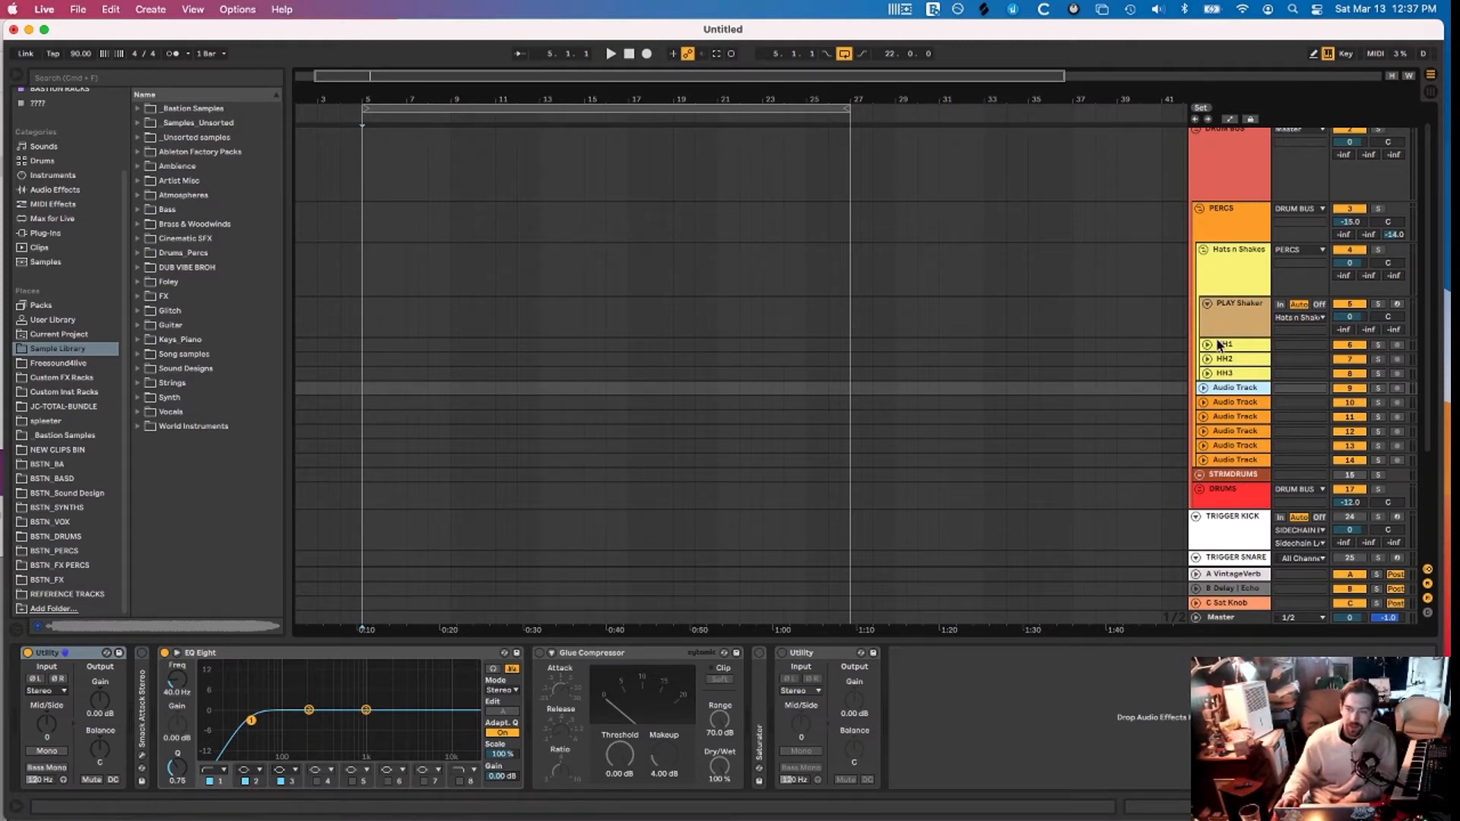
pyautogui.scroll(1, 1242, 324)
pyautogui.click(1357, 243)
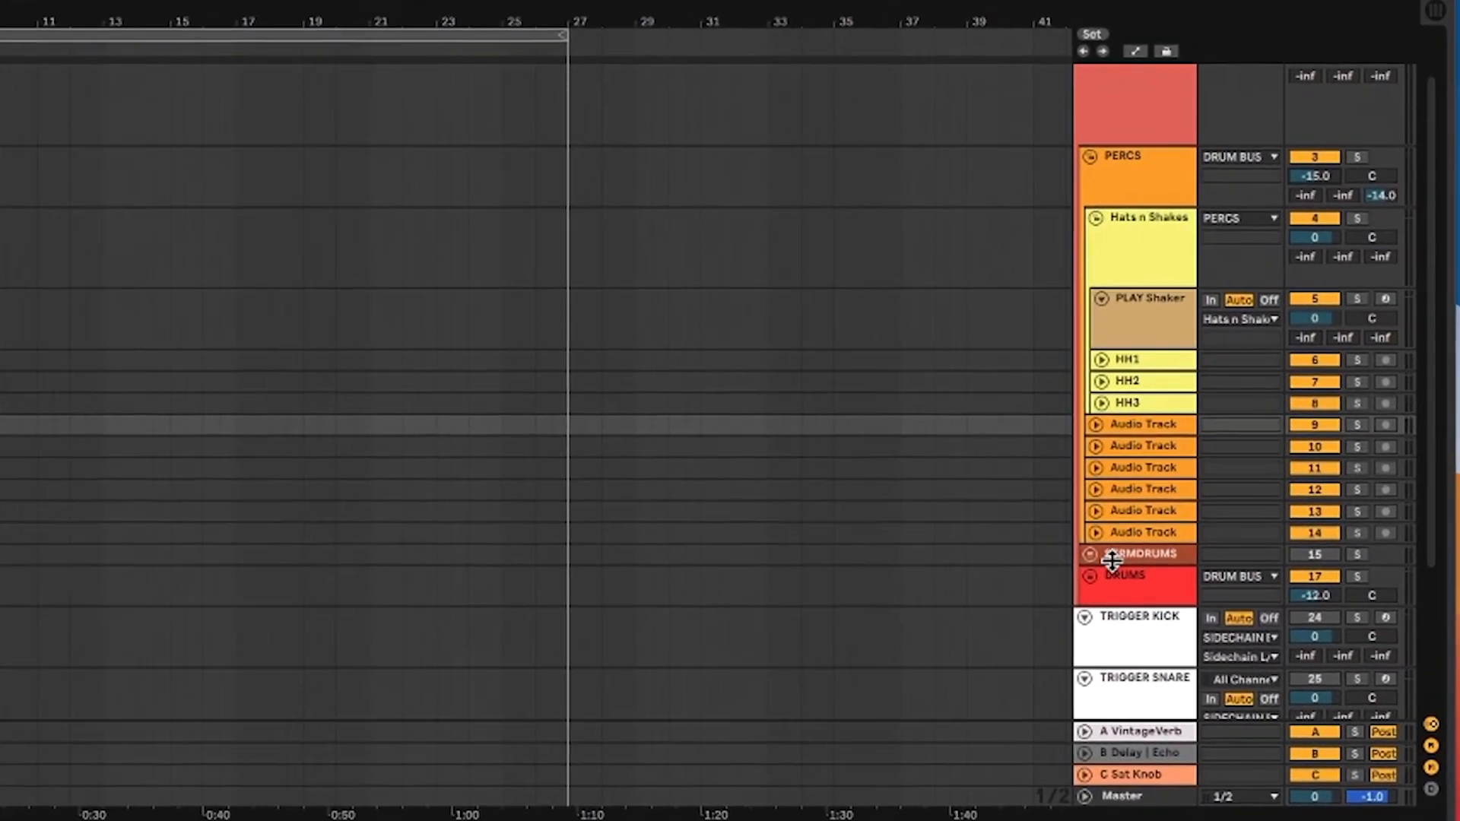
pyautogui.click(1142, 548)
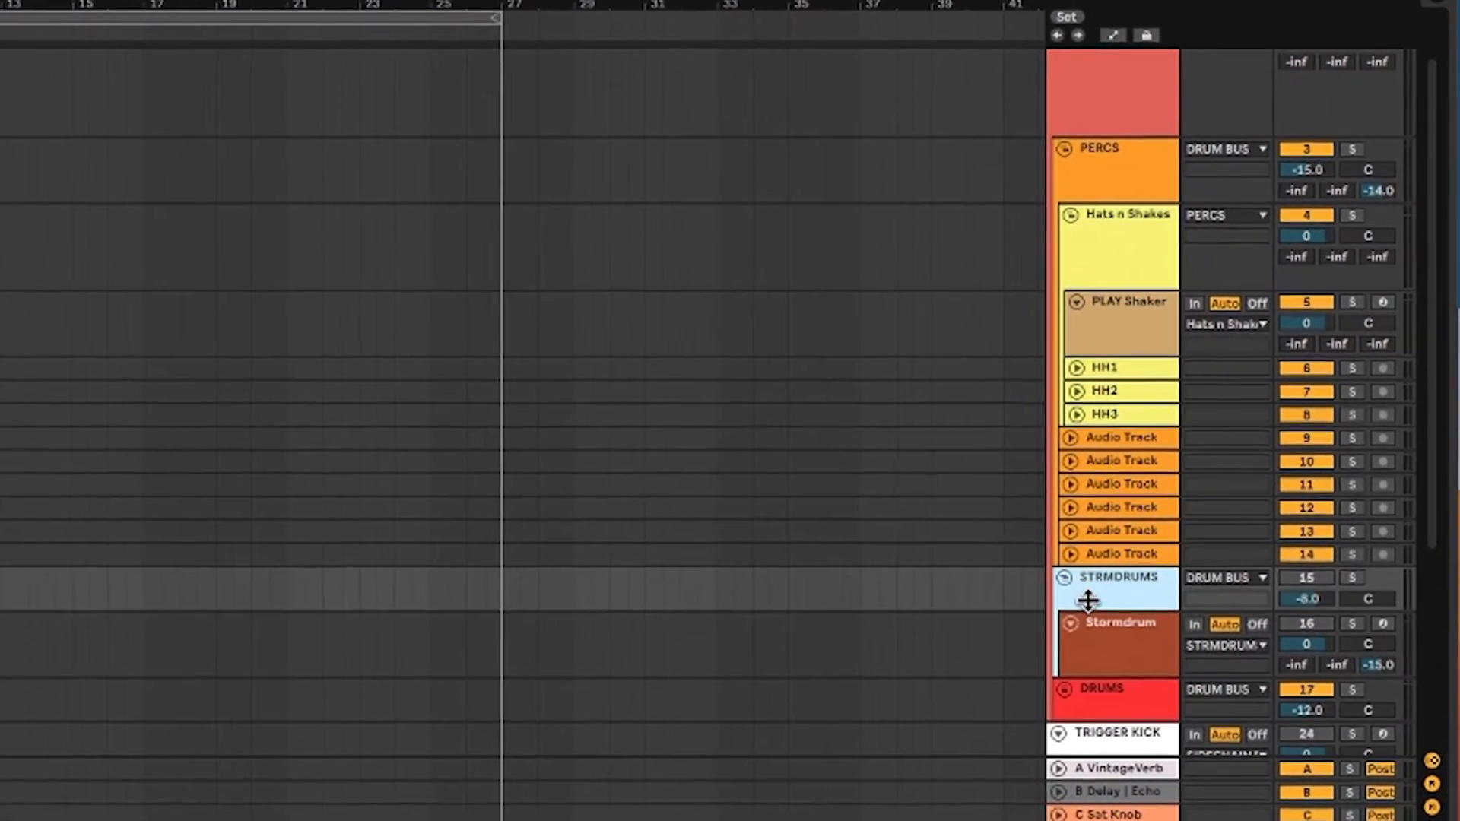
# Lower the PERCS group volume, undo it, and reset it to 0 dB
pyautogui.scroll(2, 1293, 169)
pyautogui.click(1300, 165)
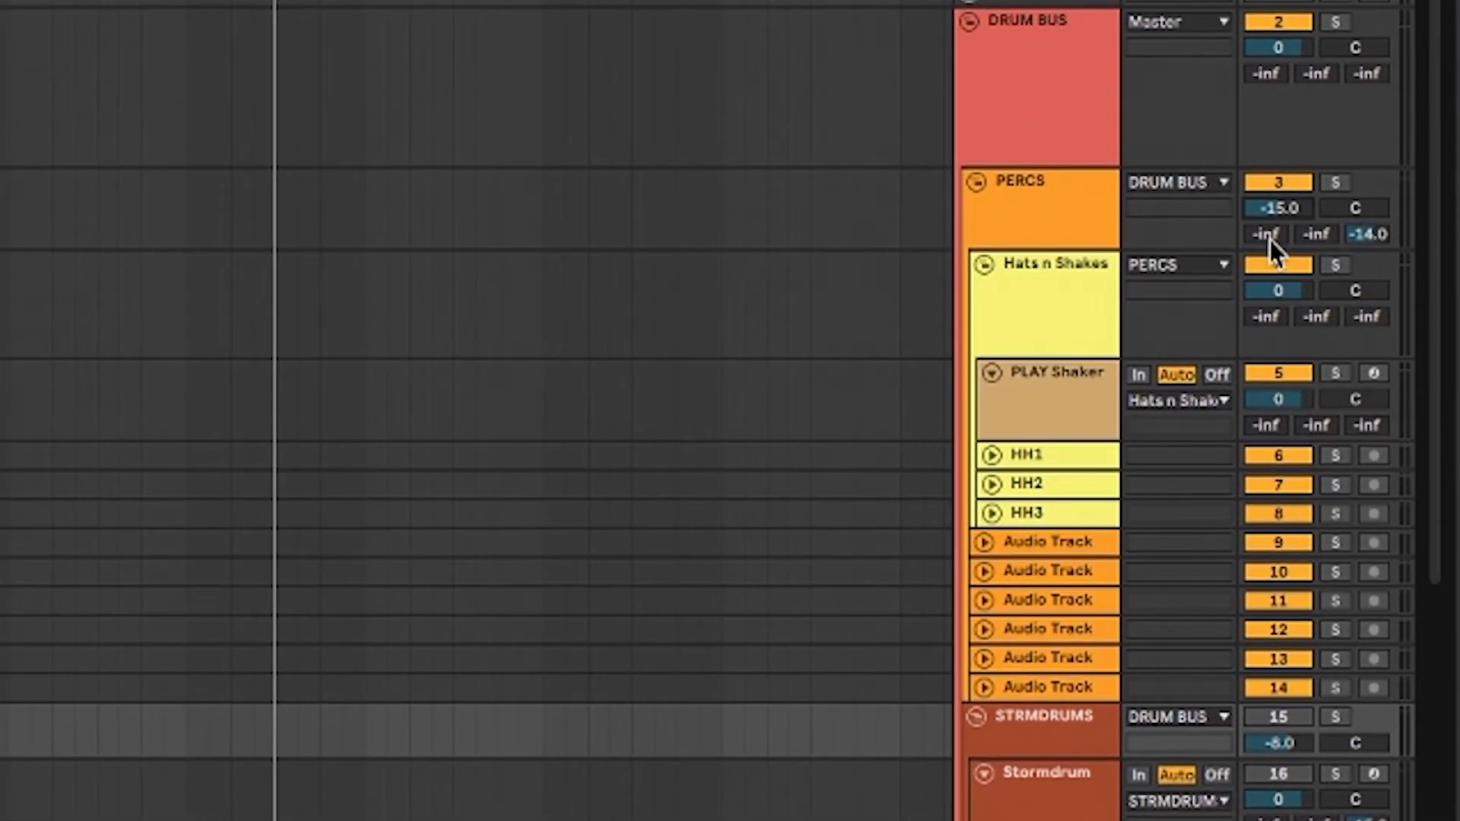
pyautogui.scroll(-1, 1326, 220)
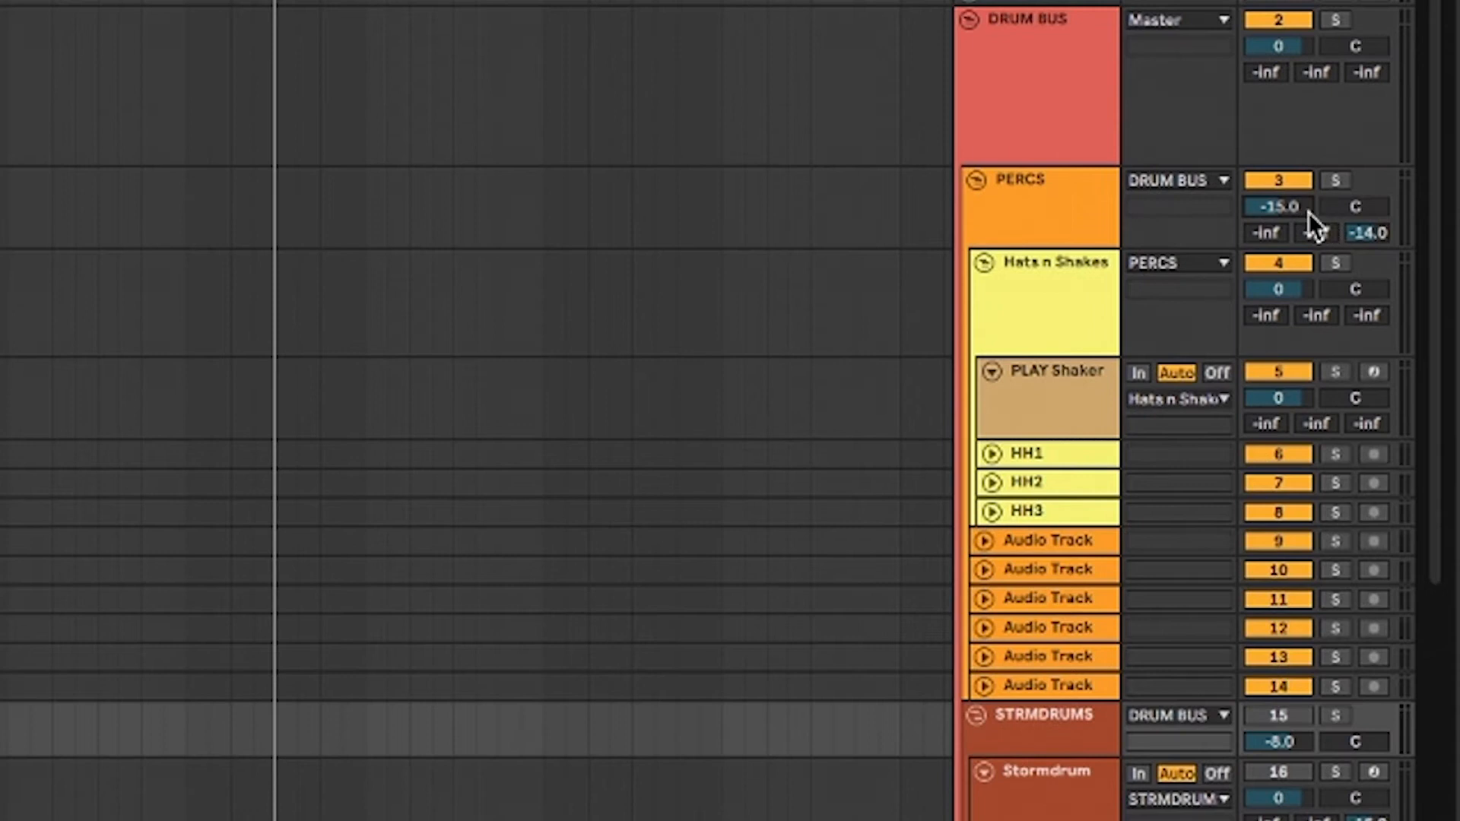
pyautogui.moveTo(1302, 205); pyautogui.dragTo(1302, 216)
pyautogui.press('super+z')
pyautogui.scroll(-3, 1232, 206)
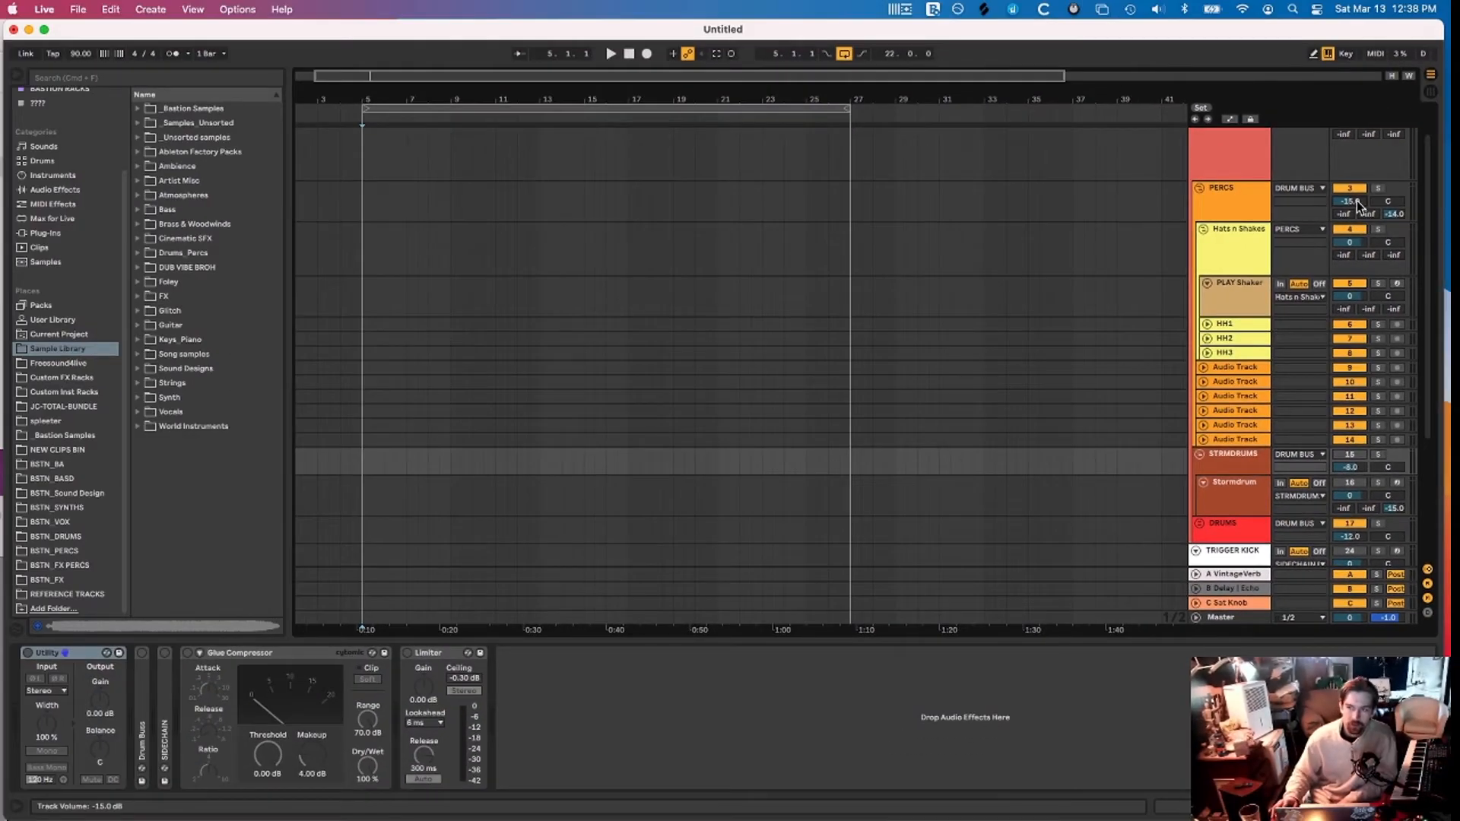
pyautogui.doubleClick(1357, 201)
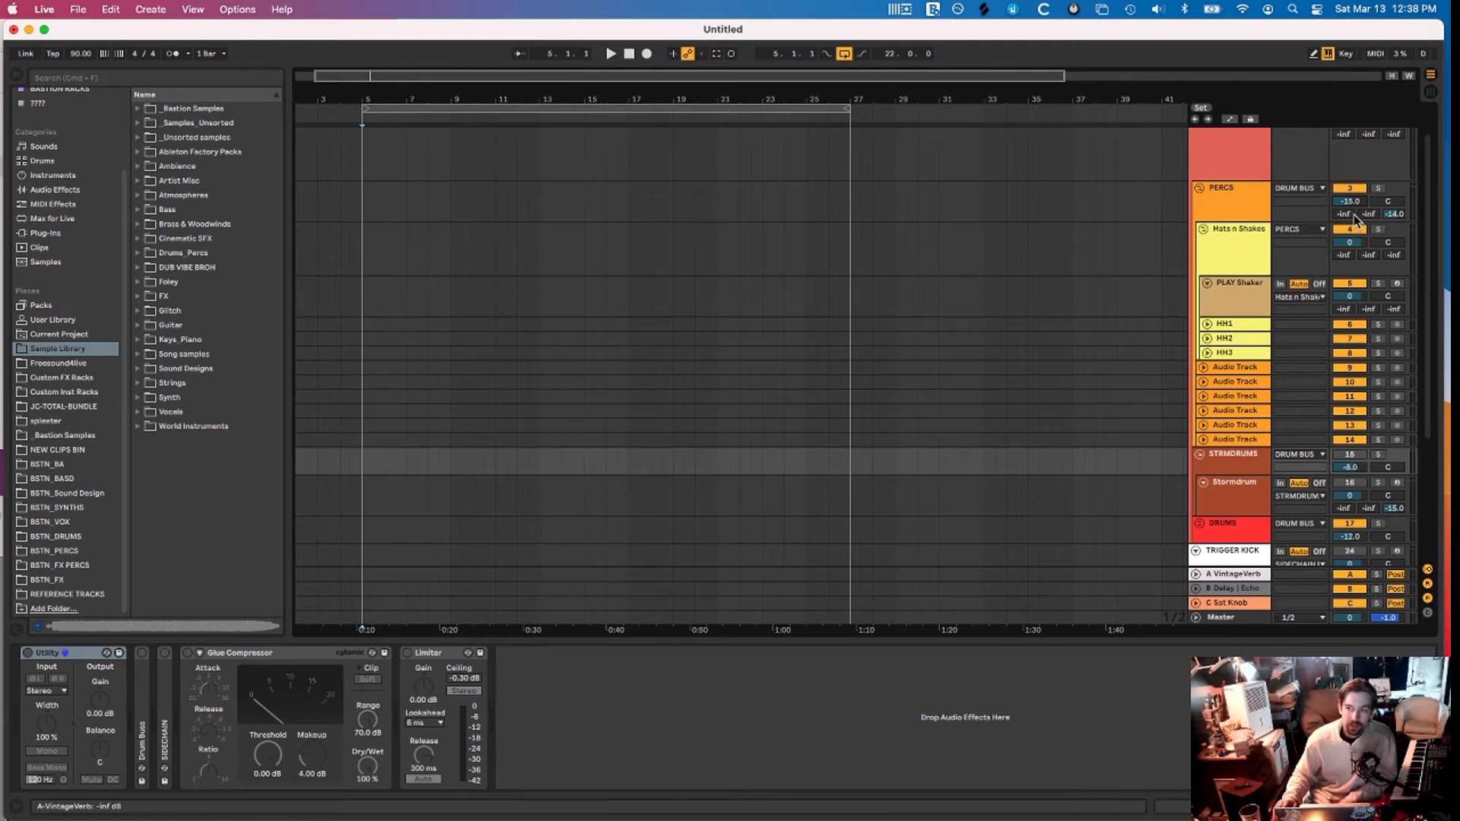
# Select Hats n Shakes, adjust its volume, then select HH2 and the first audio track
pyautogui.scroll(-1, 1357, 220)
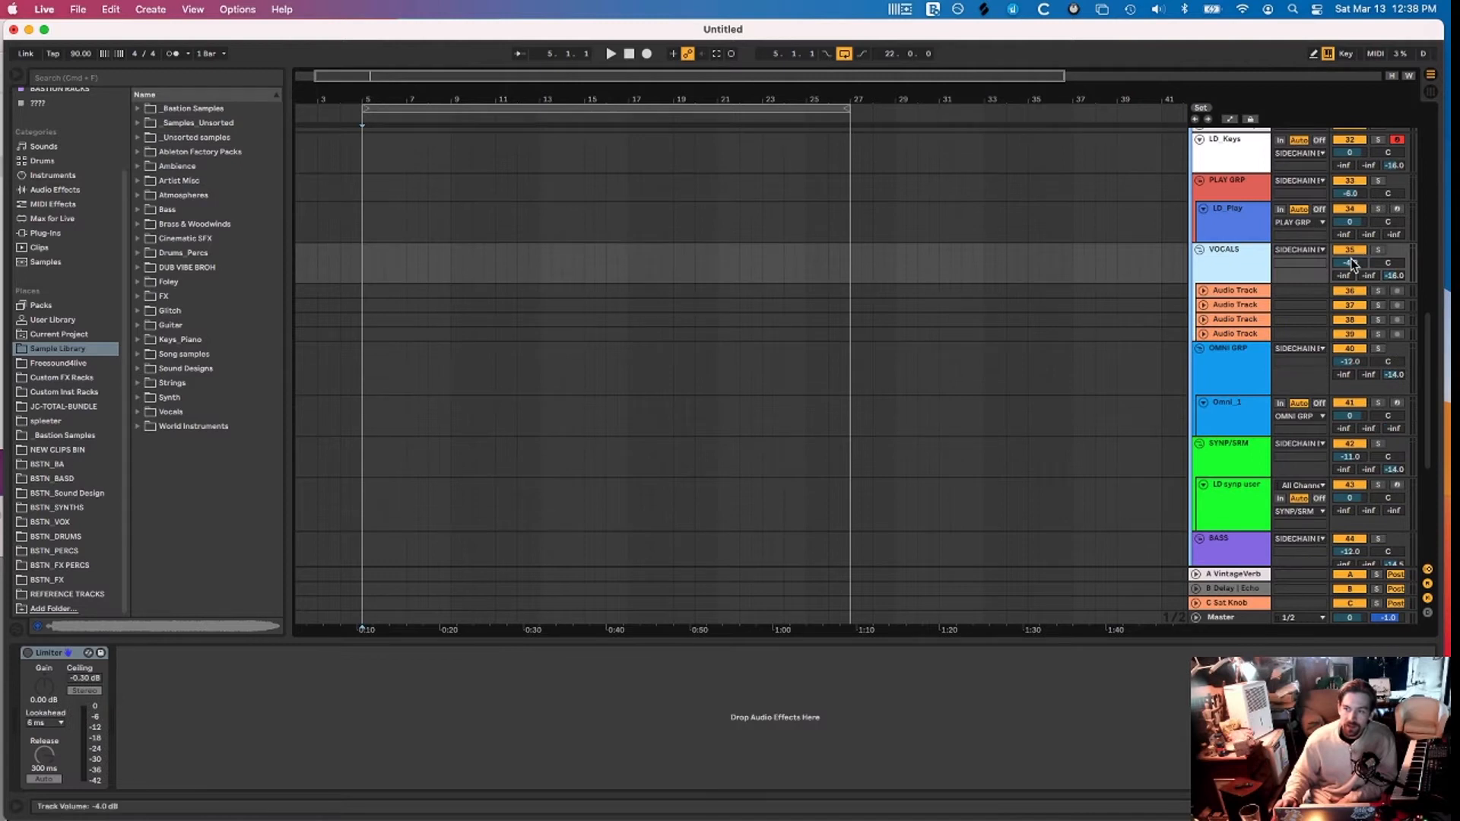
pyautogui.click(1352, 262)
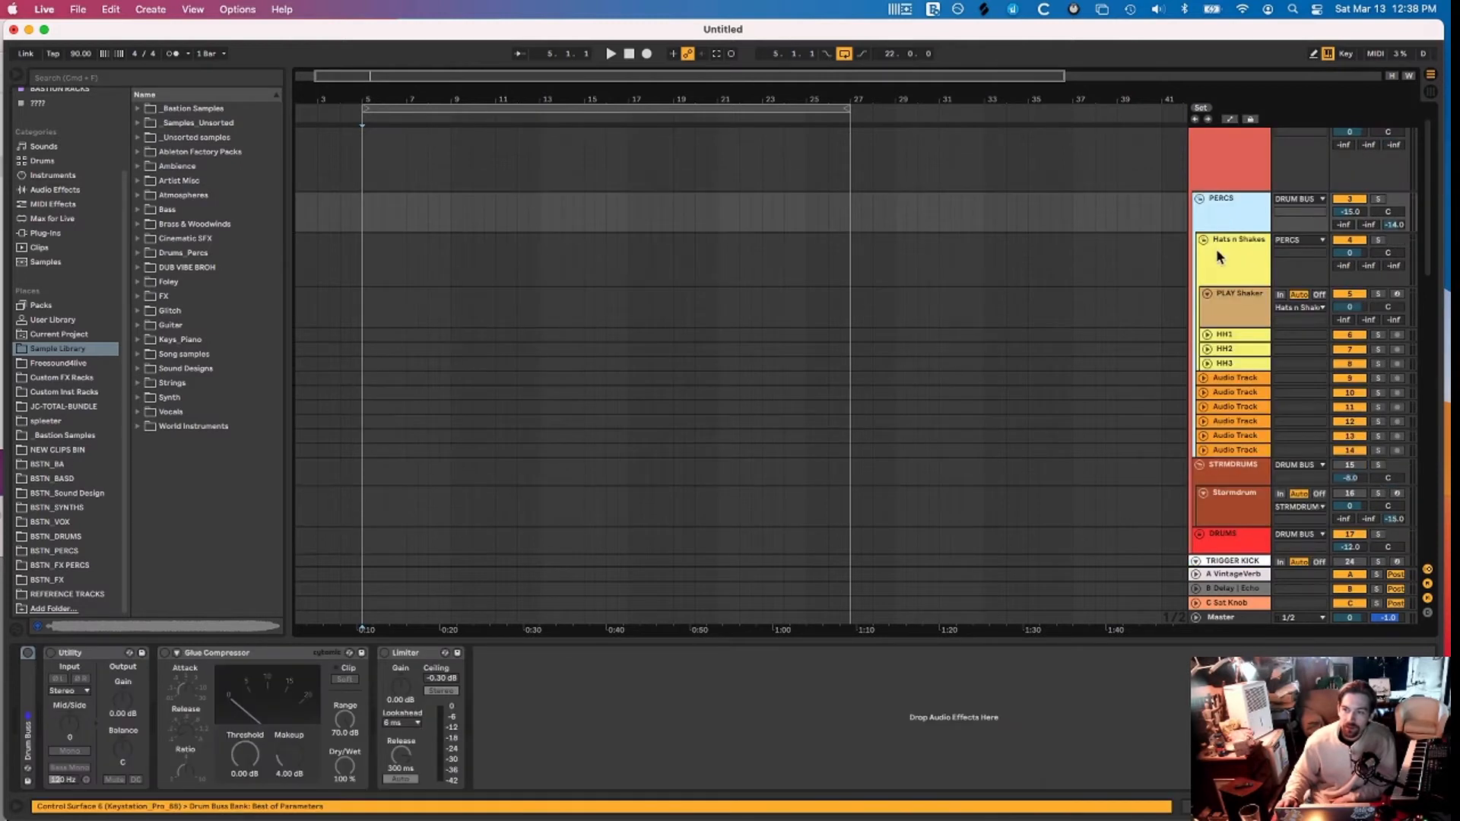
pyautogui.click(1218, 252)
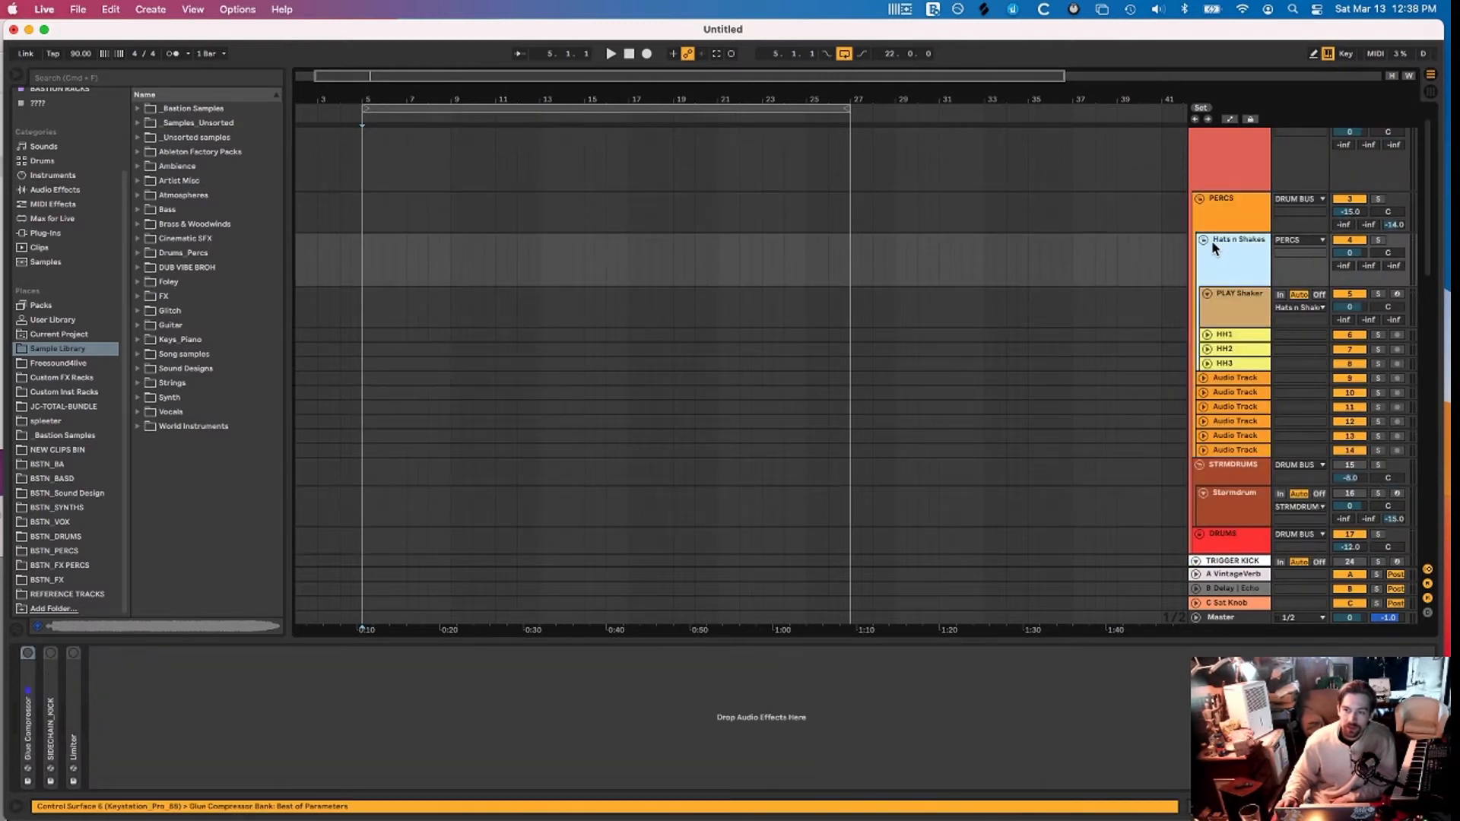
pyautogui.click(1206, 240)
pyautogui.click(1206, 239)
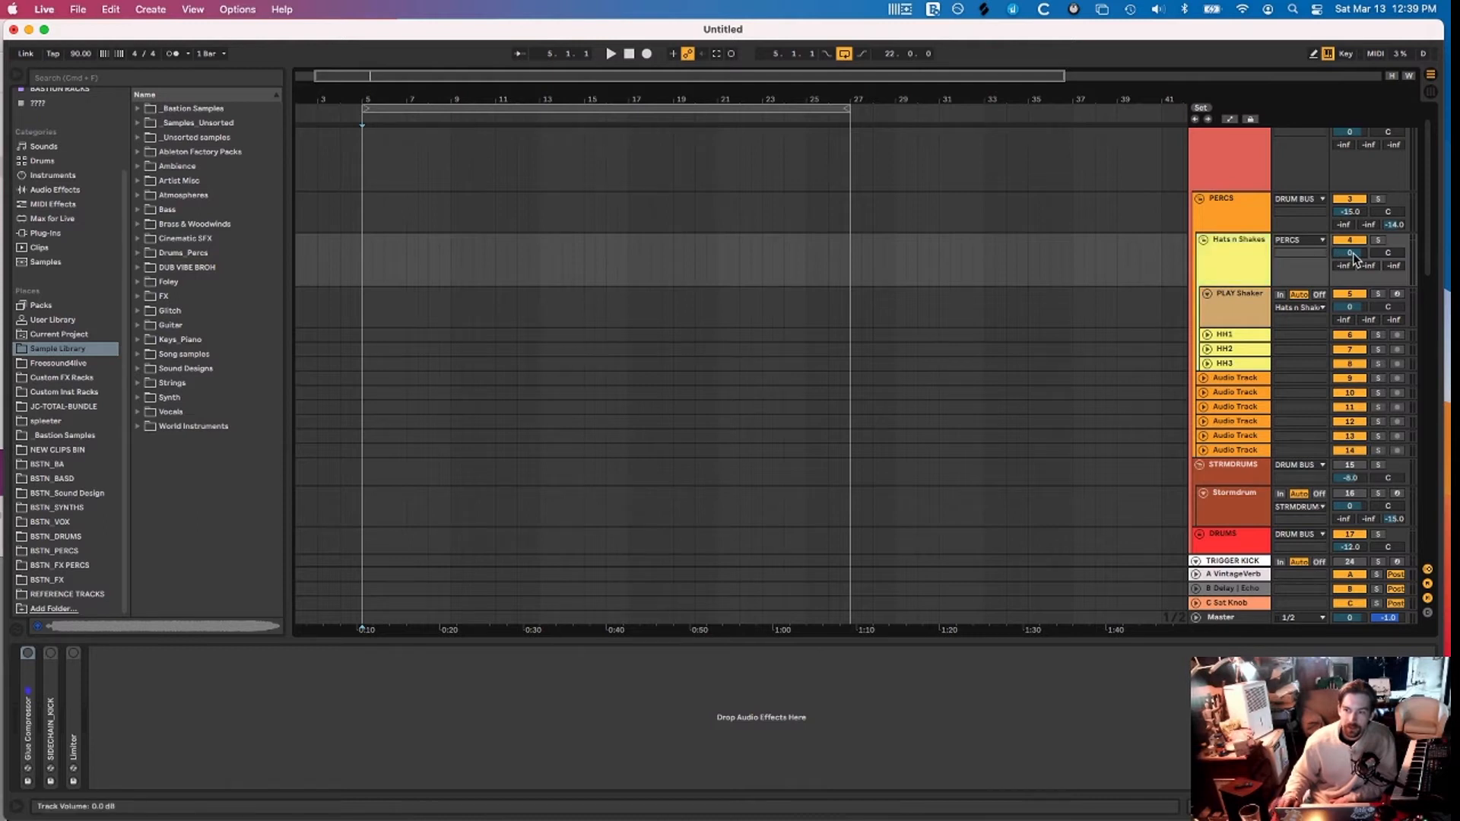
pyautogui.scroll(-2, 1353, 253)
pyautogui.scroll(2, 1353, 254)
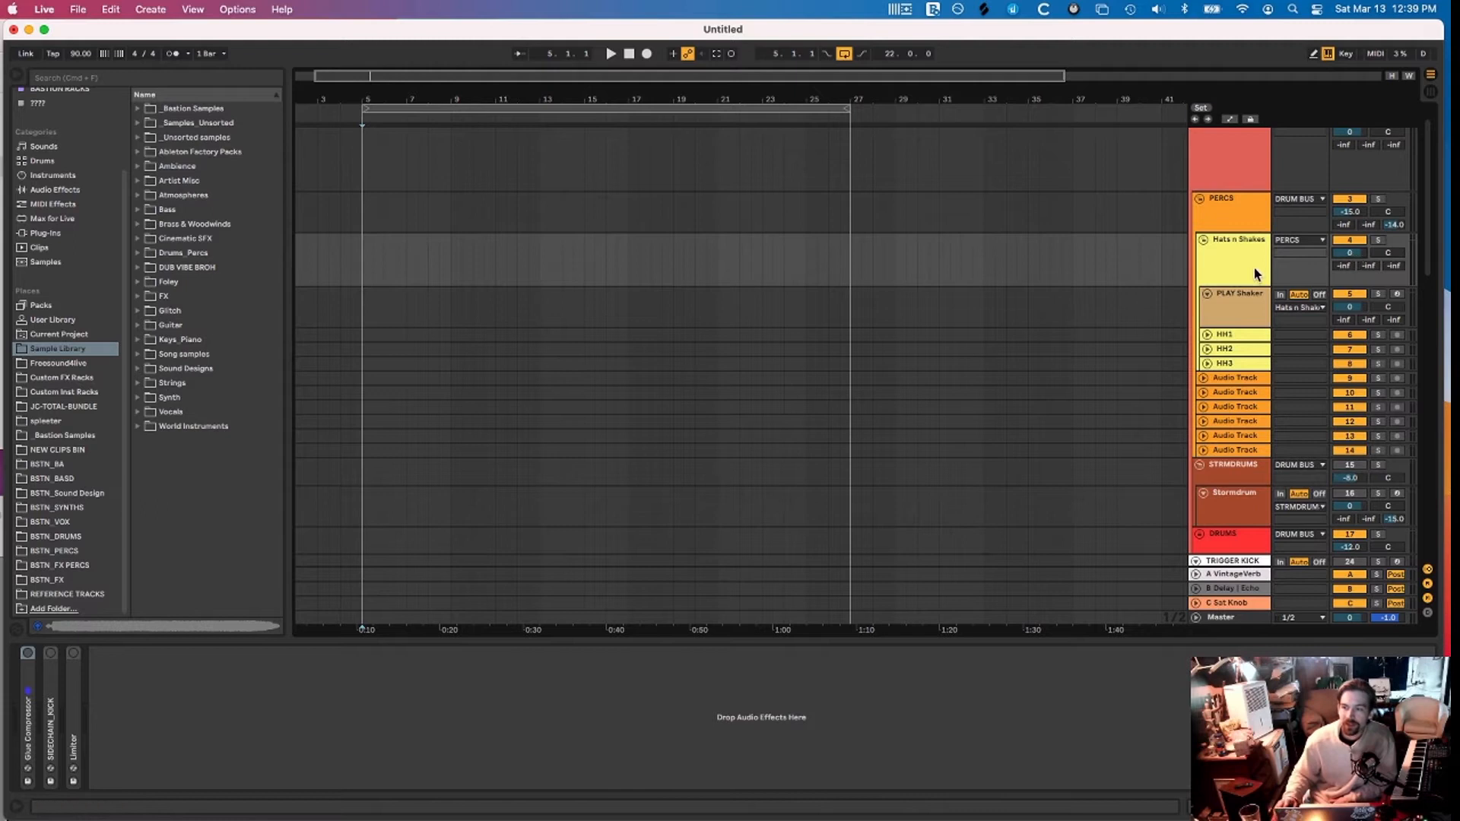
pyautogui.click(1162, 260)
pyautogui.scroll(-1, 1171, 255)
pyautogui.scroll(-2, 1243, 280)
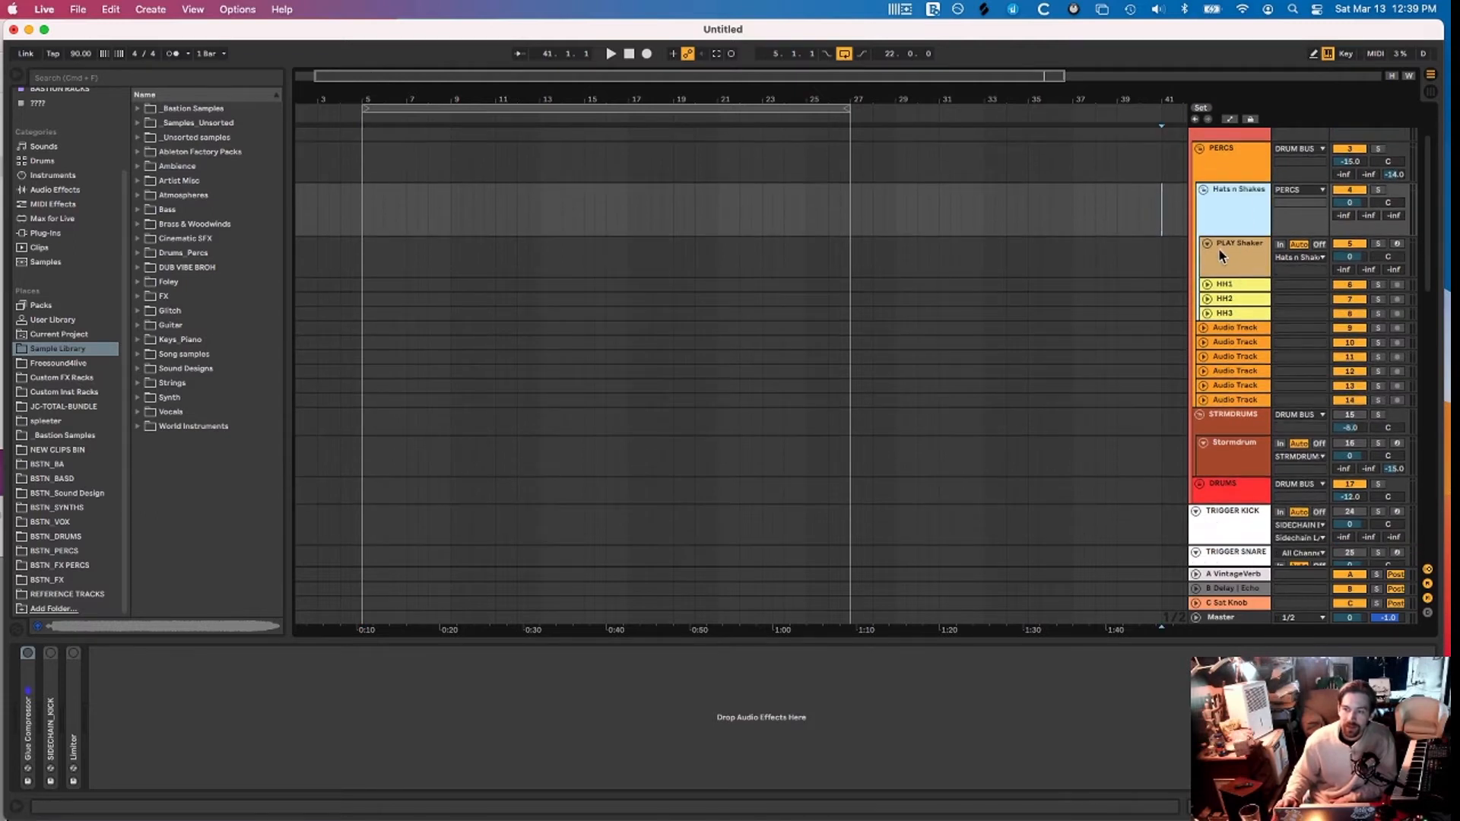
pyautogui.click(1220, 249)
pyautogui.click(1226, 277)
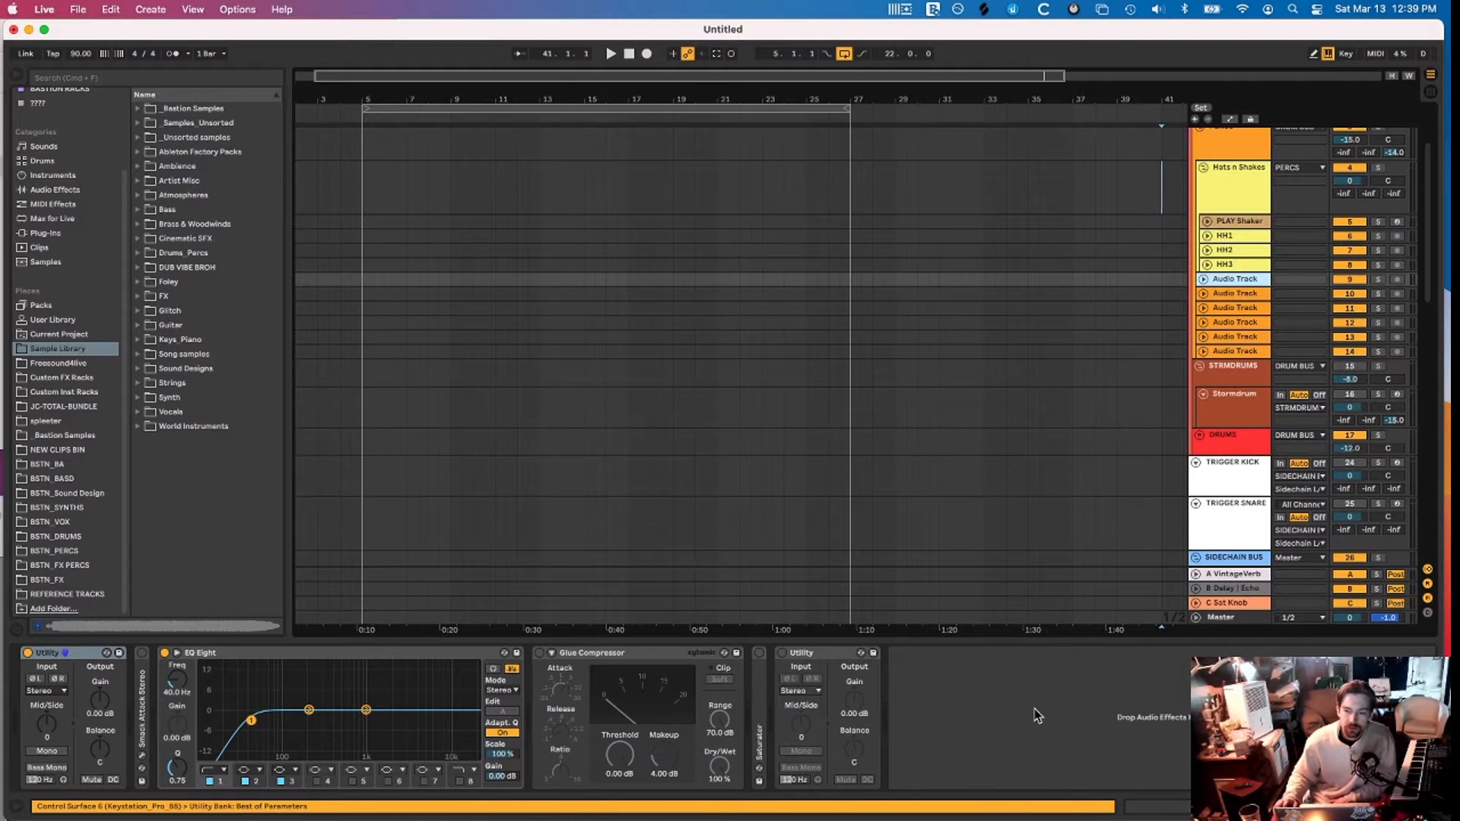
# Insert a new default Audio Track 10 below Audio Track 9 with Cmd+T
pyautogui.rightClick(1222, 285)
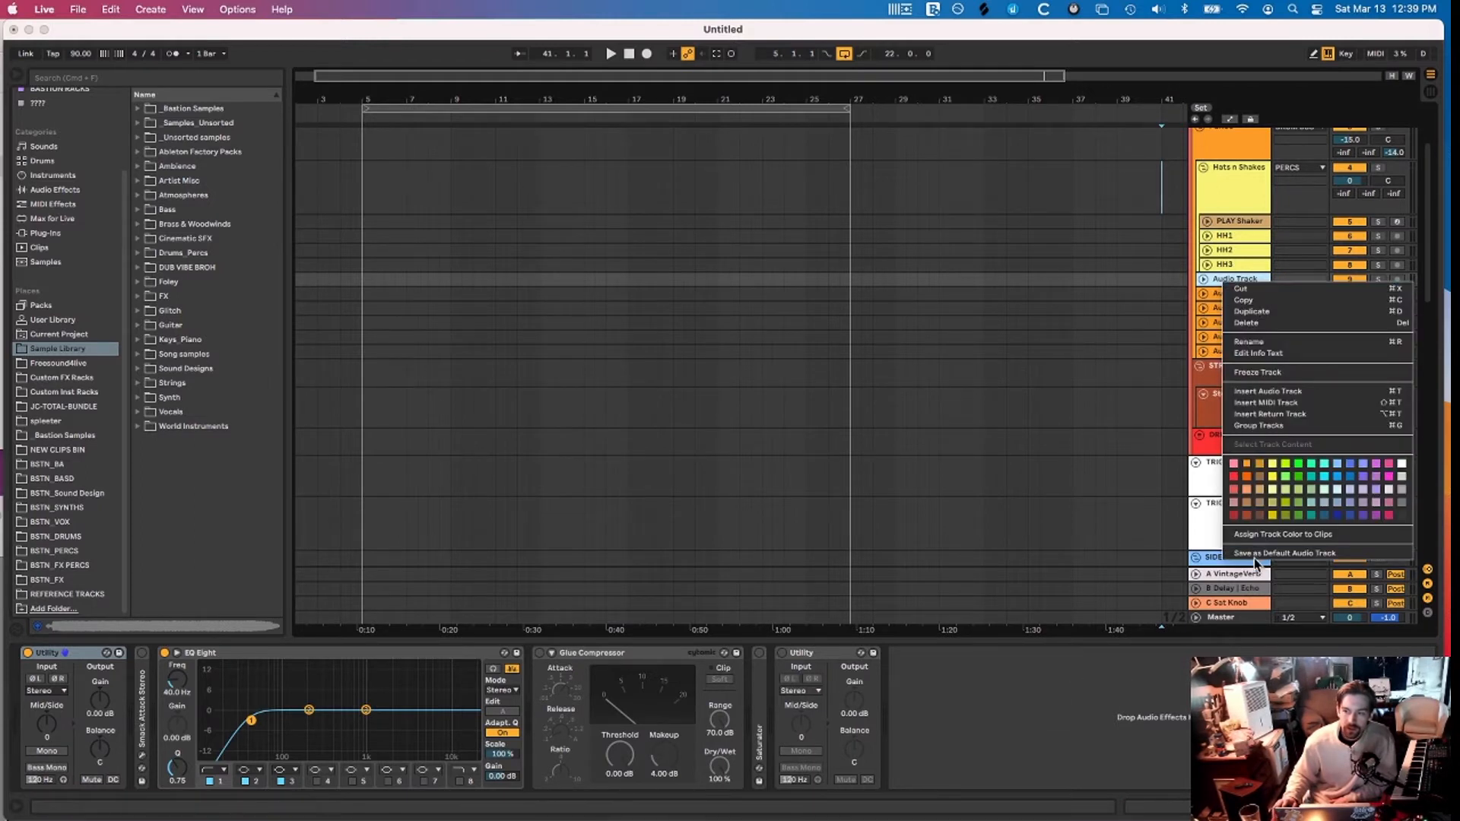
pyautogui.click(1152, 359)
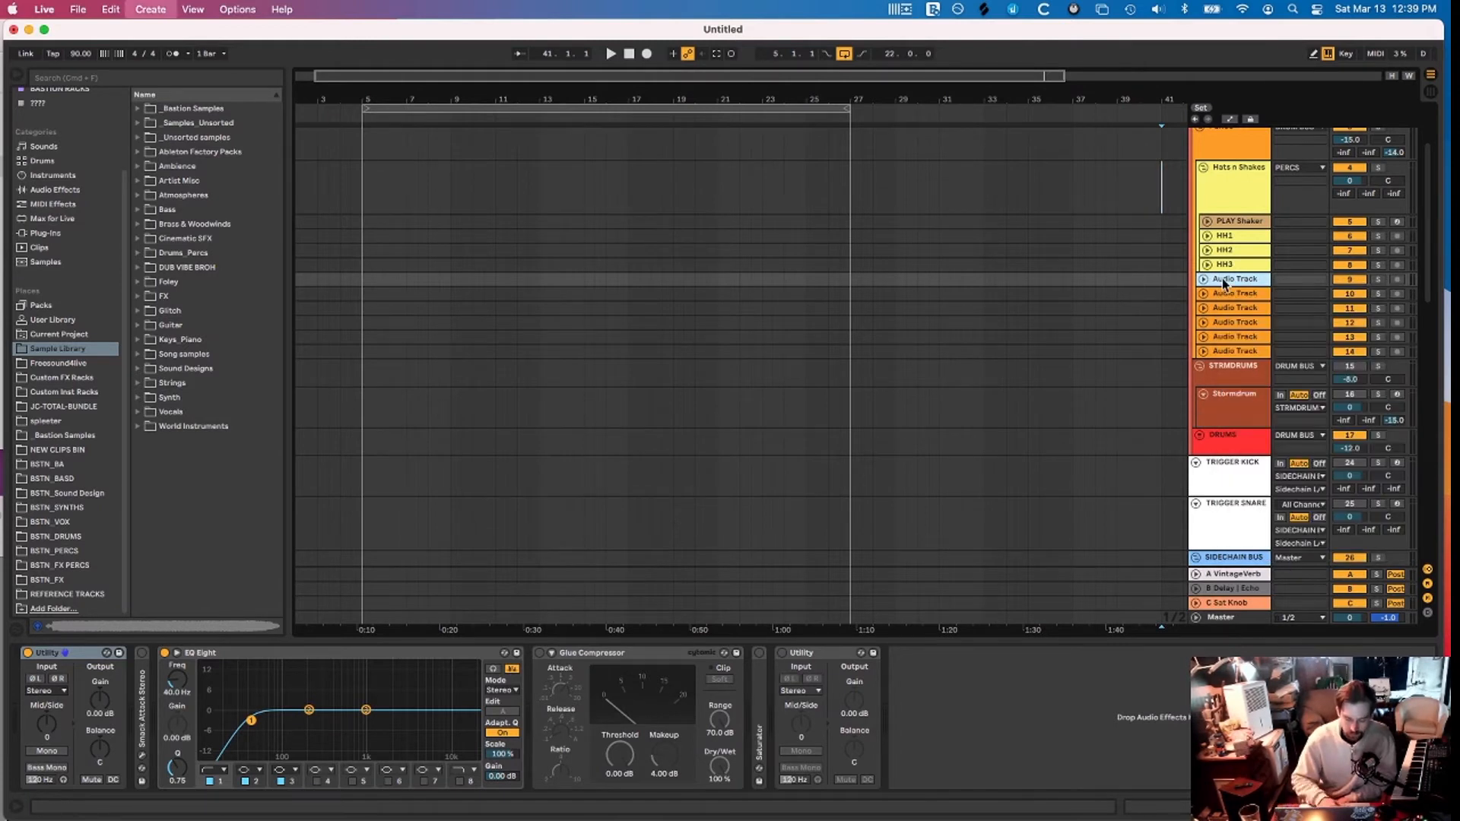
pyautogui.press('super+t')
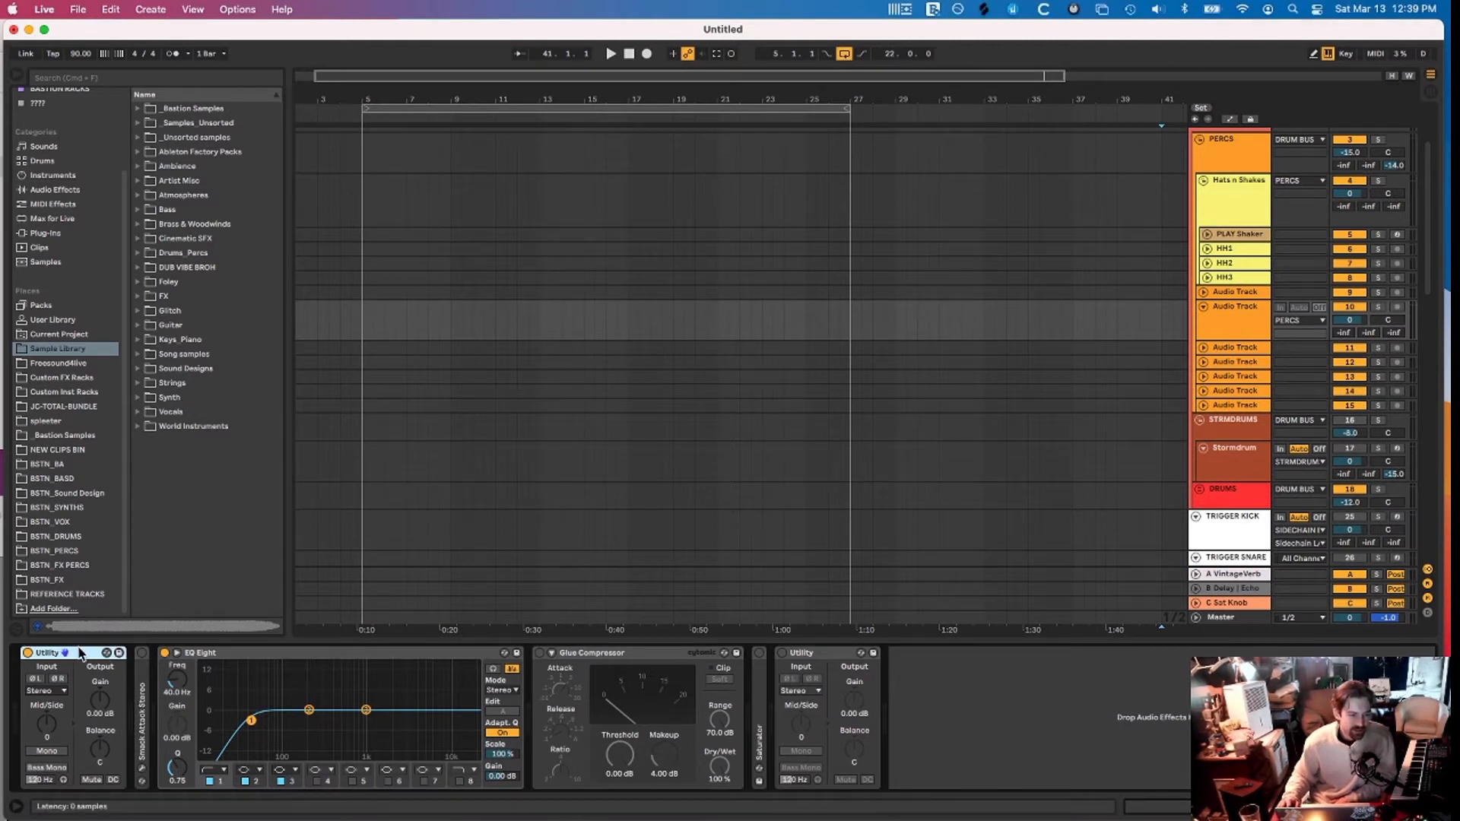
# Tweak Audio Track 10's Utility gain and volume, show automation lanes, then undo the tweaks
pyautogui.click(832, 652)
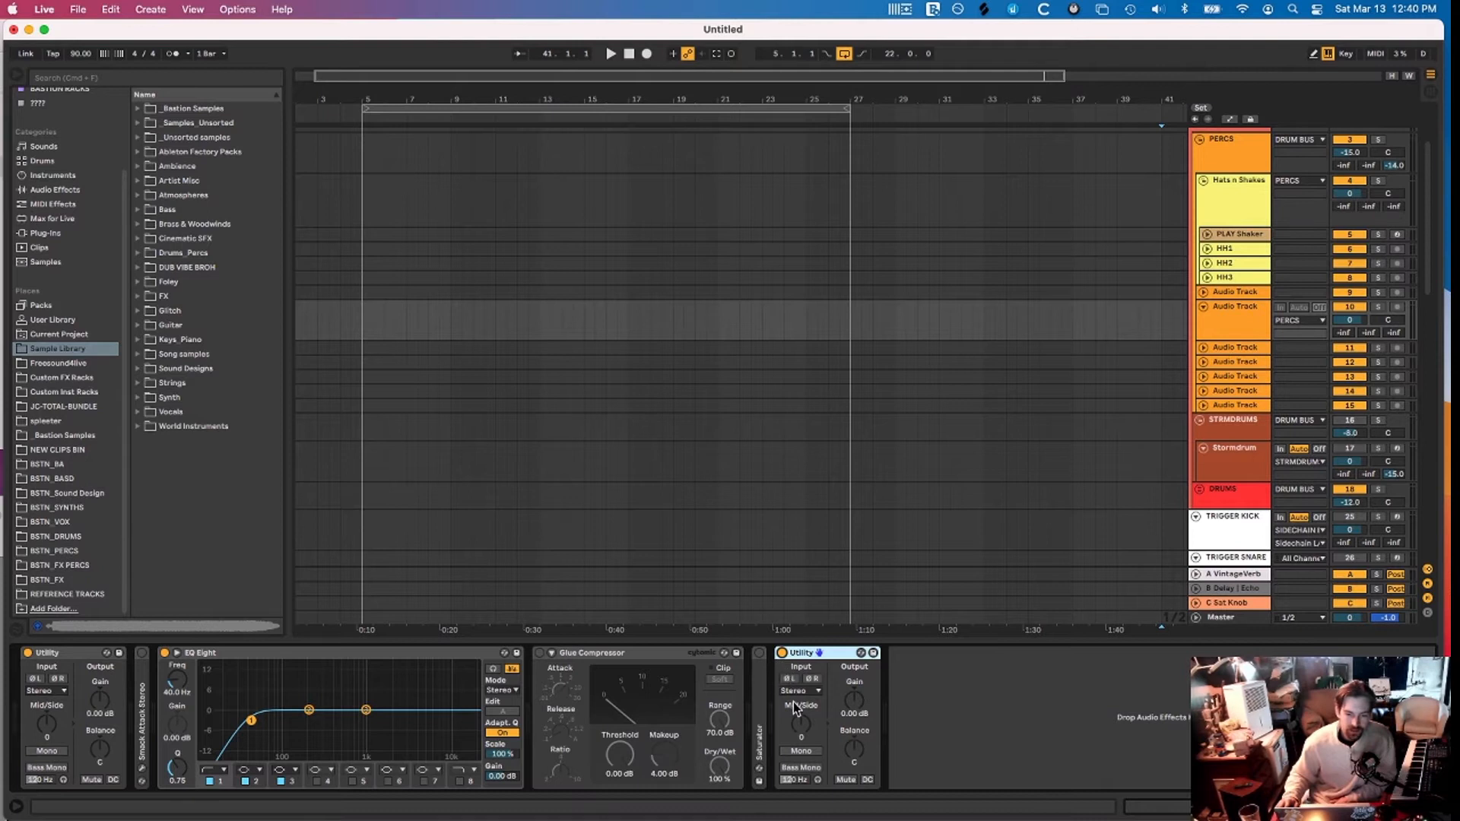
pyautogui.moveTo(853, 700); pyautogui.dragTo(853, 719)
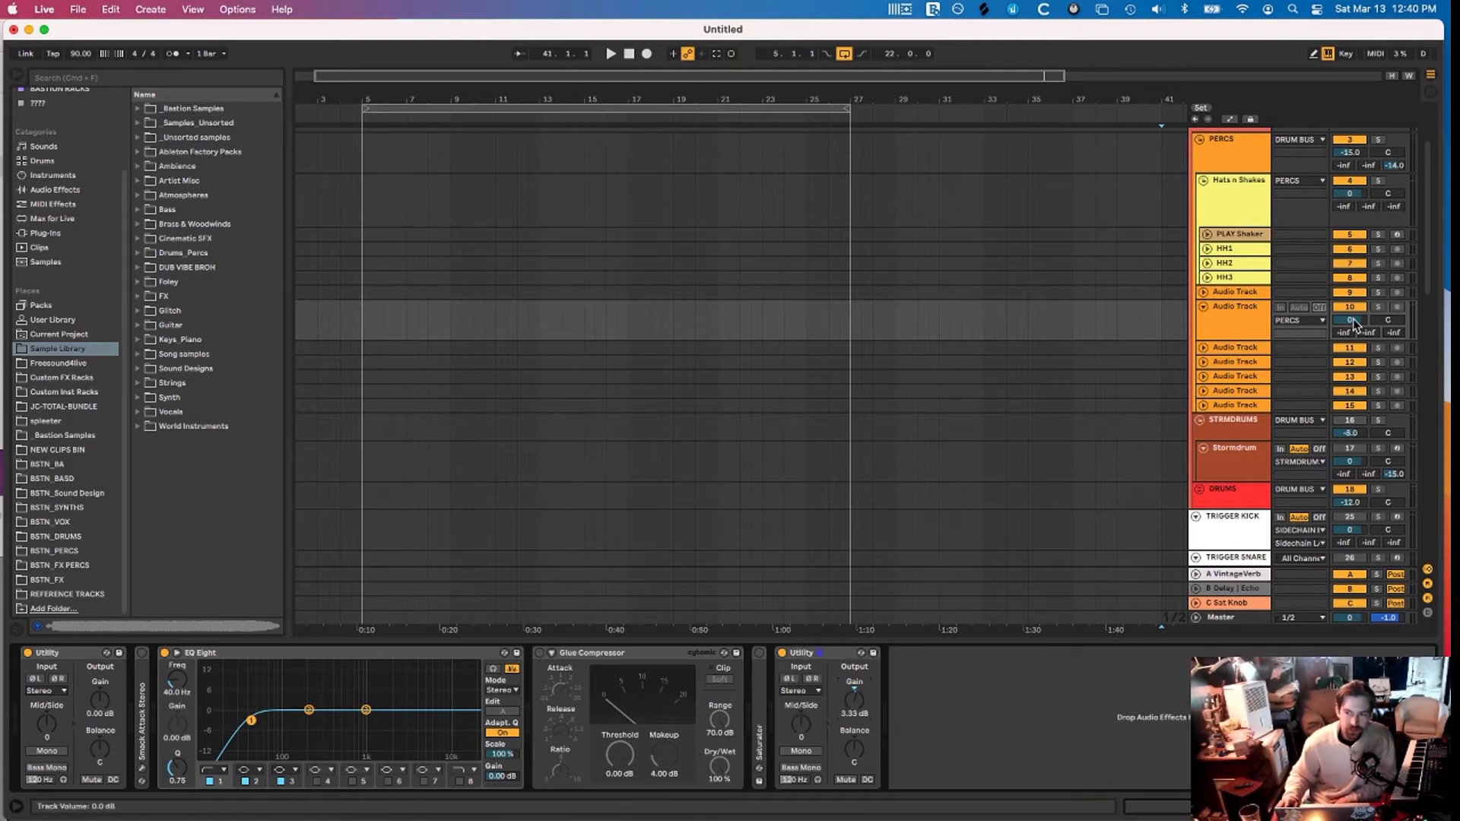
pyautogui.moveTo(1350, 319); pyautogui.dragTo(1350, 308)
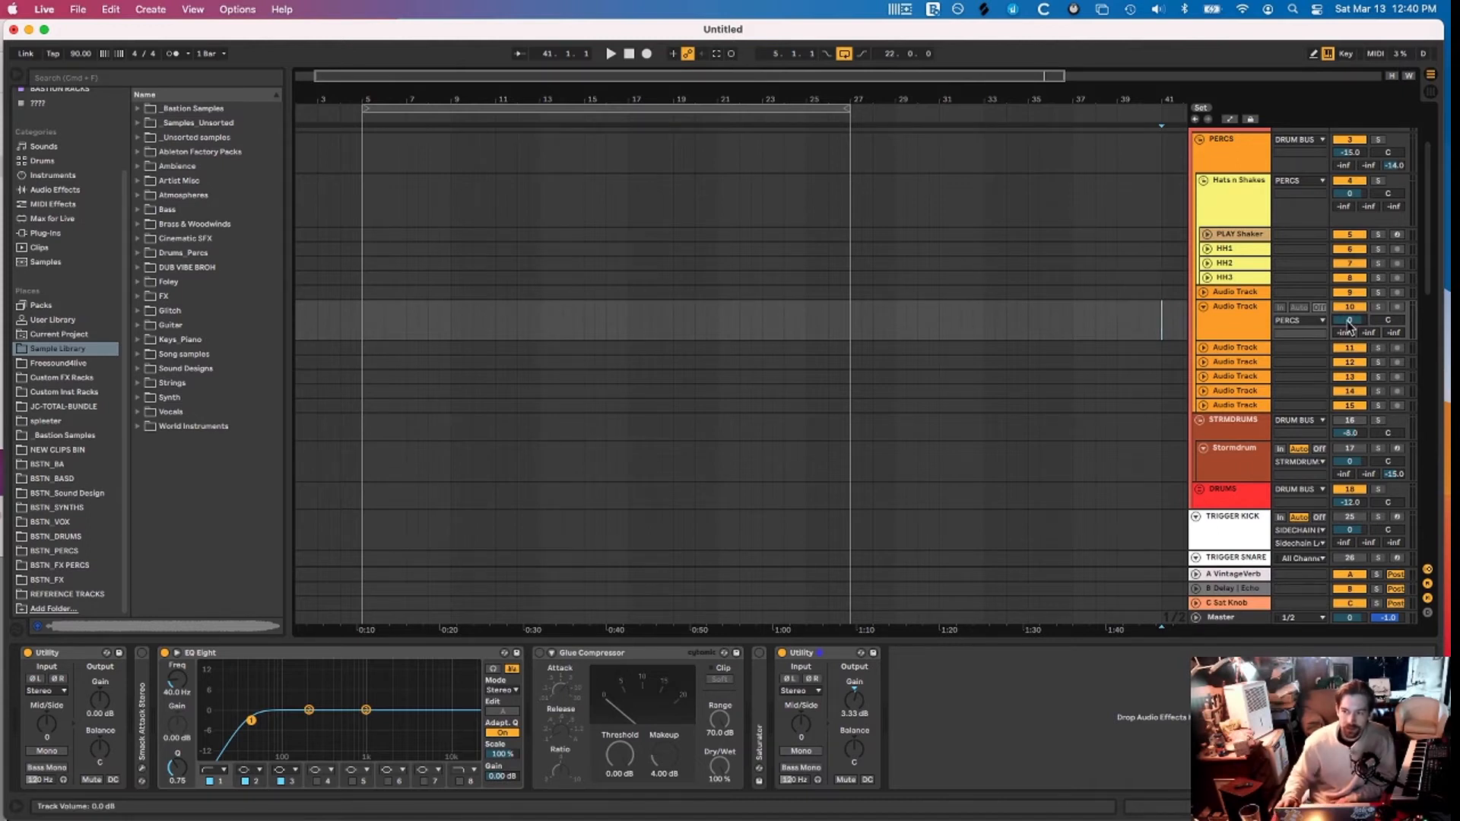
pyautogui.moveTo(856, 701); pyautogui.dragTo(855, 723)
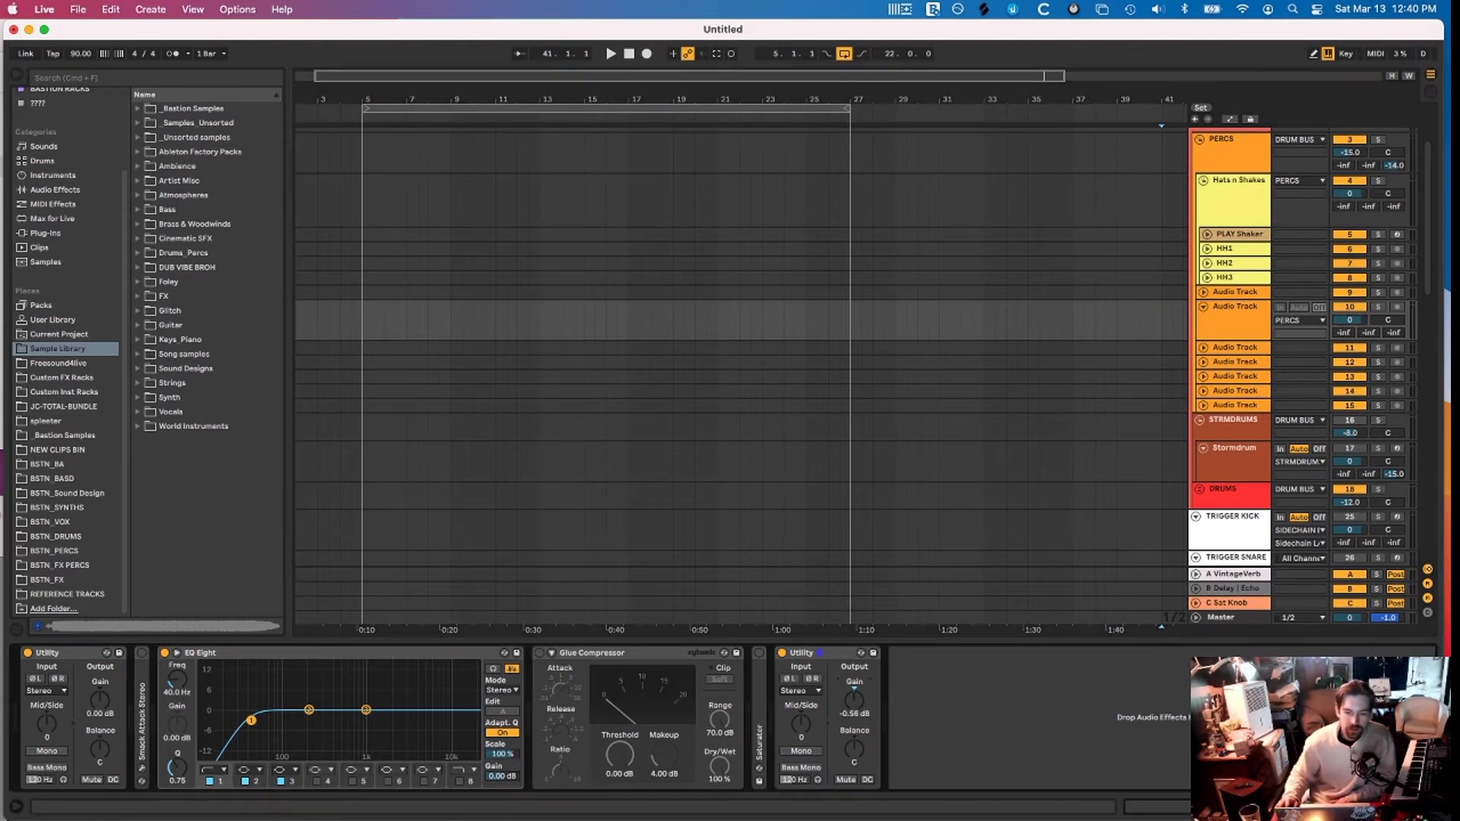
pyautogui.press('a')
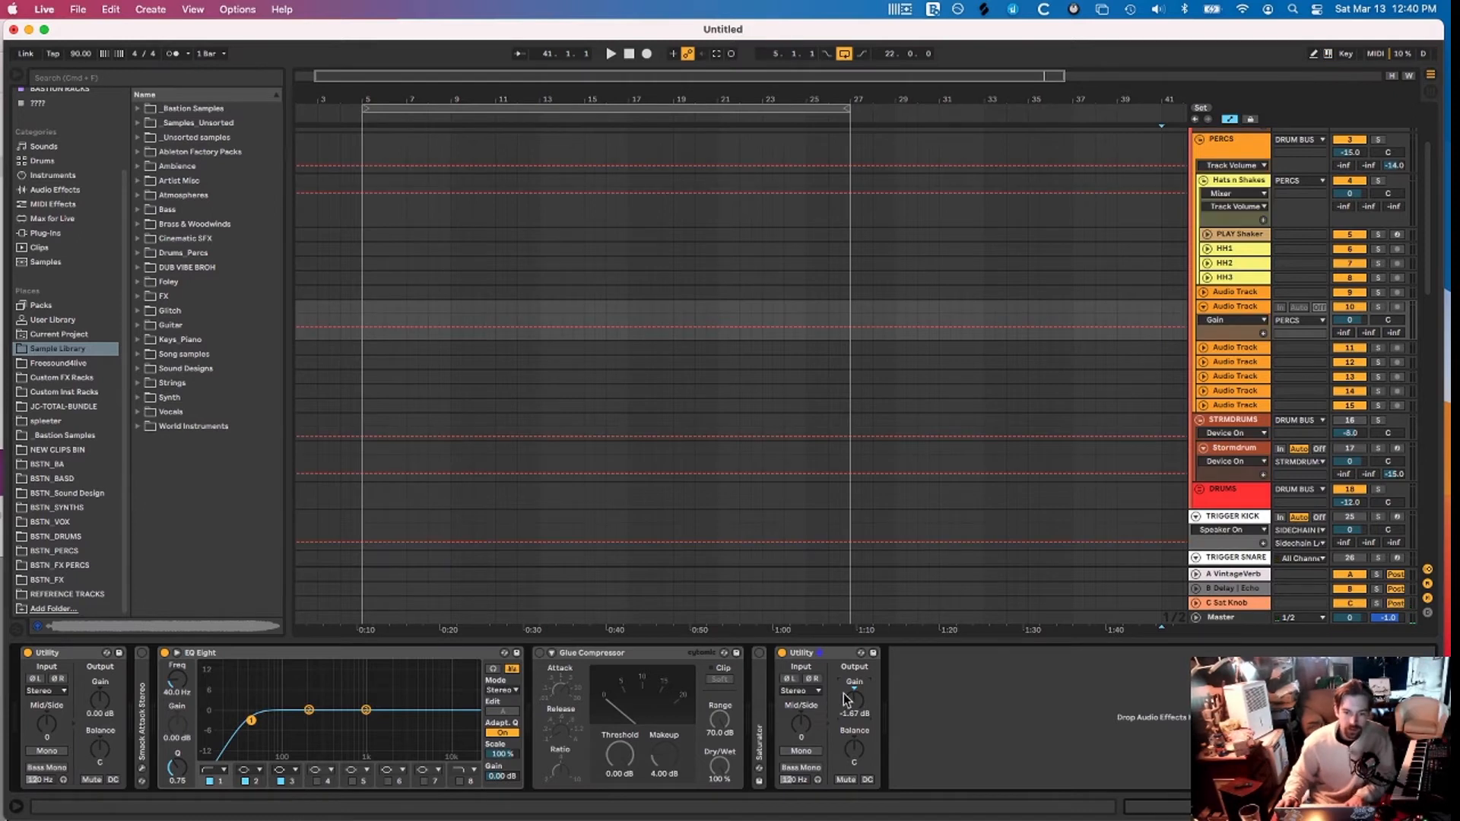
pyautogui.moveTo(847, 697); pyautogui.dragTo(847, 709)
pyautogui.click(1345, 320)
pyautogui.press('Up')
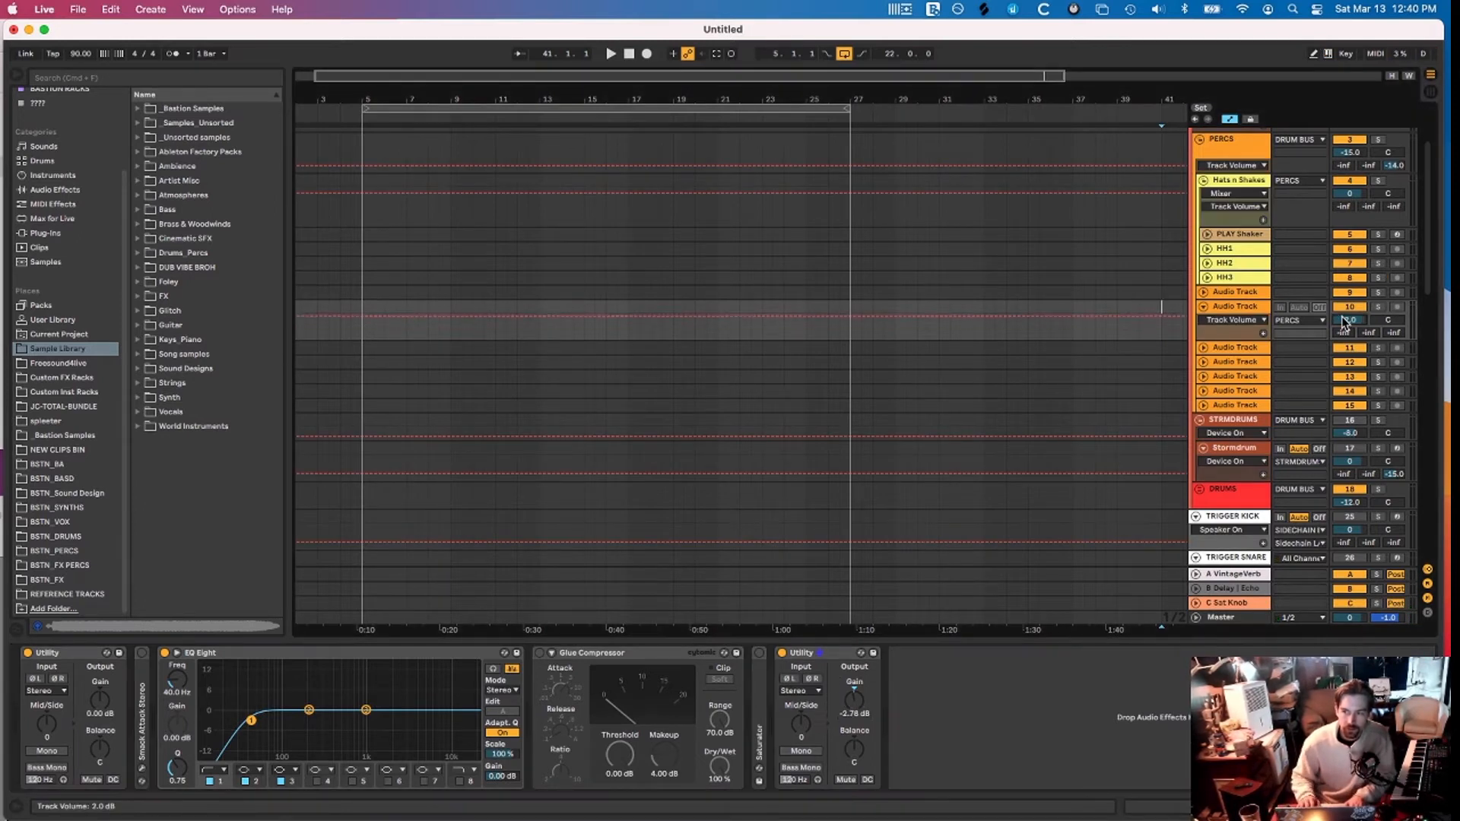
pyautogui.press('super+z')
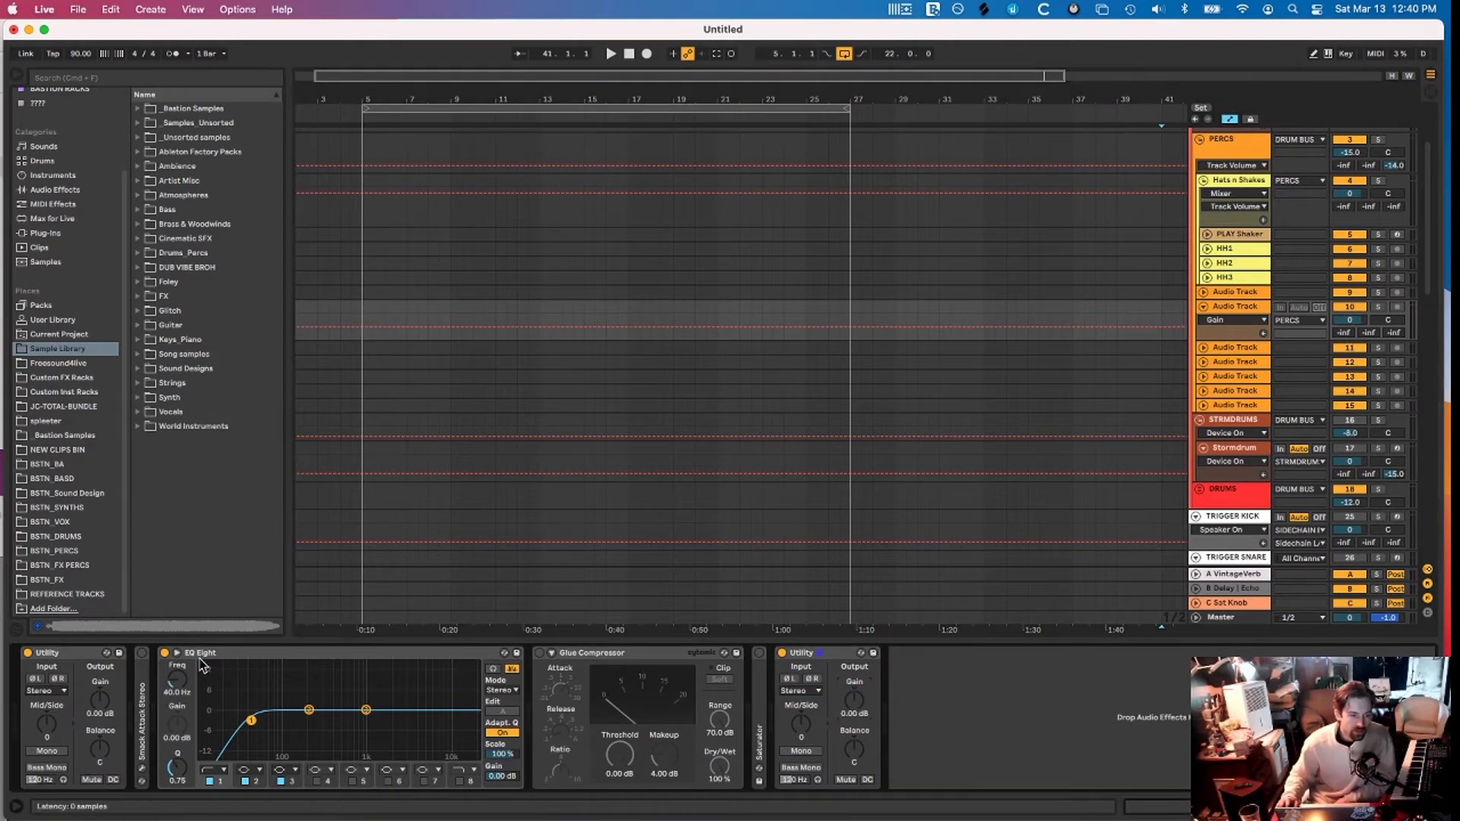
pyautogui.doubleClick(142, 689)
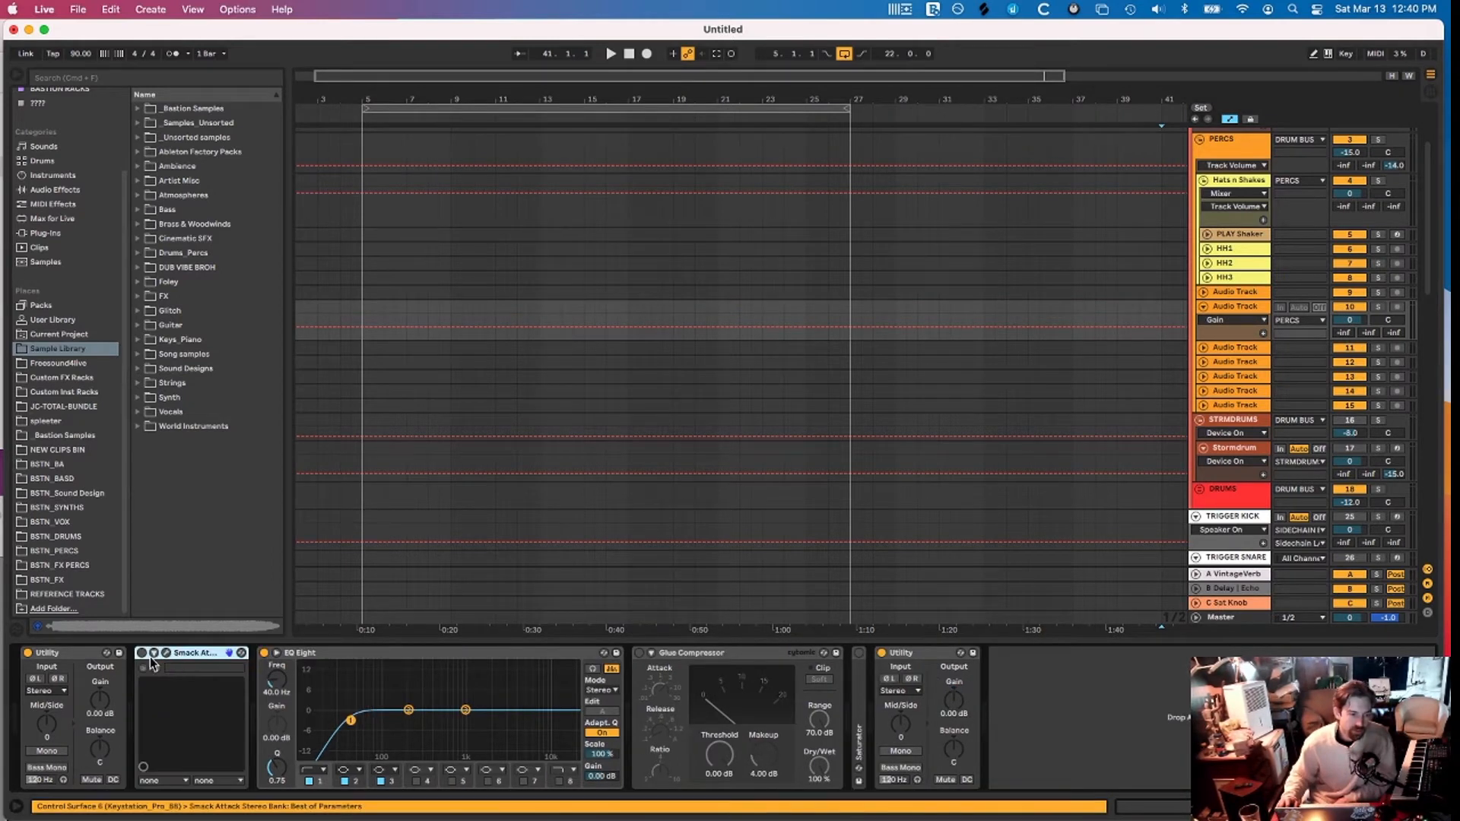
# Switch on Audio Track 10's Smack Attack and set Attack to 9 and Sustain to 1
pyautogui.click(143, 653)
pyautogui.click(165, 654)
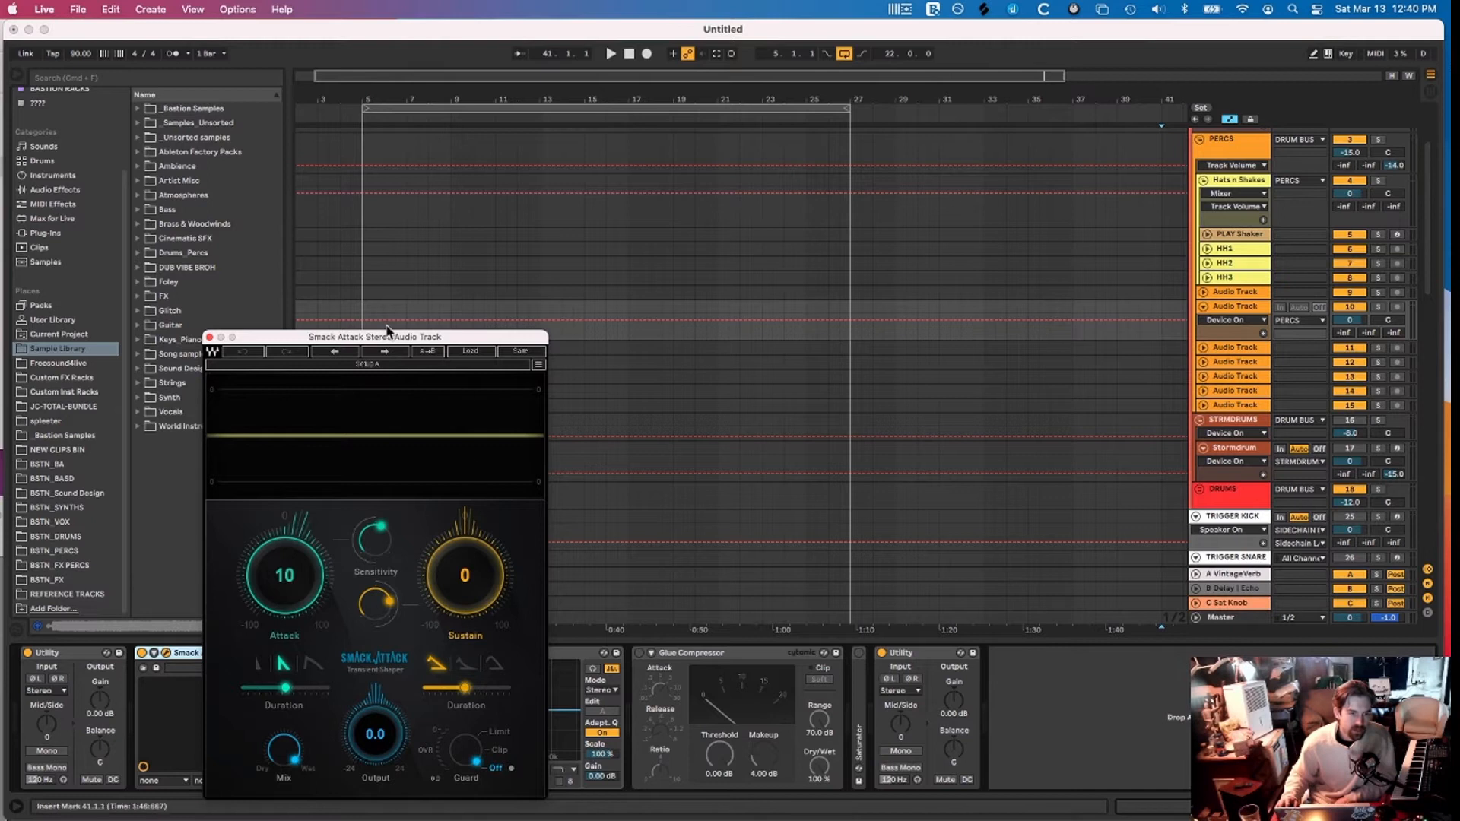
pyautogui.moveTo(379, 338); pyautogui.dragTo(635, 161)
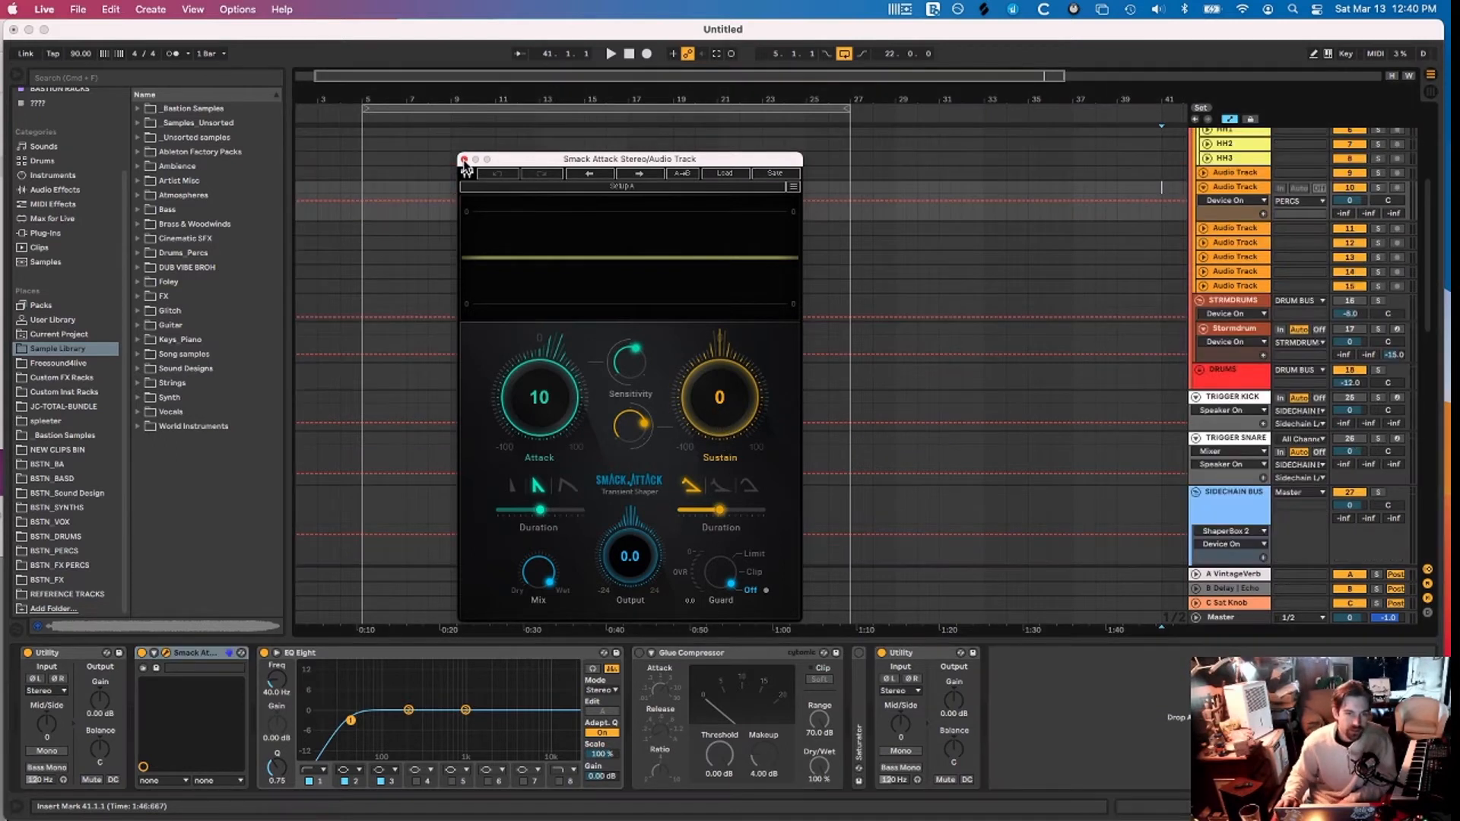
pyautogui.moveTo(540, 397); pyautogui.dragTo(539, 393)
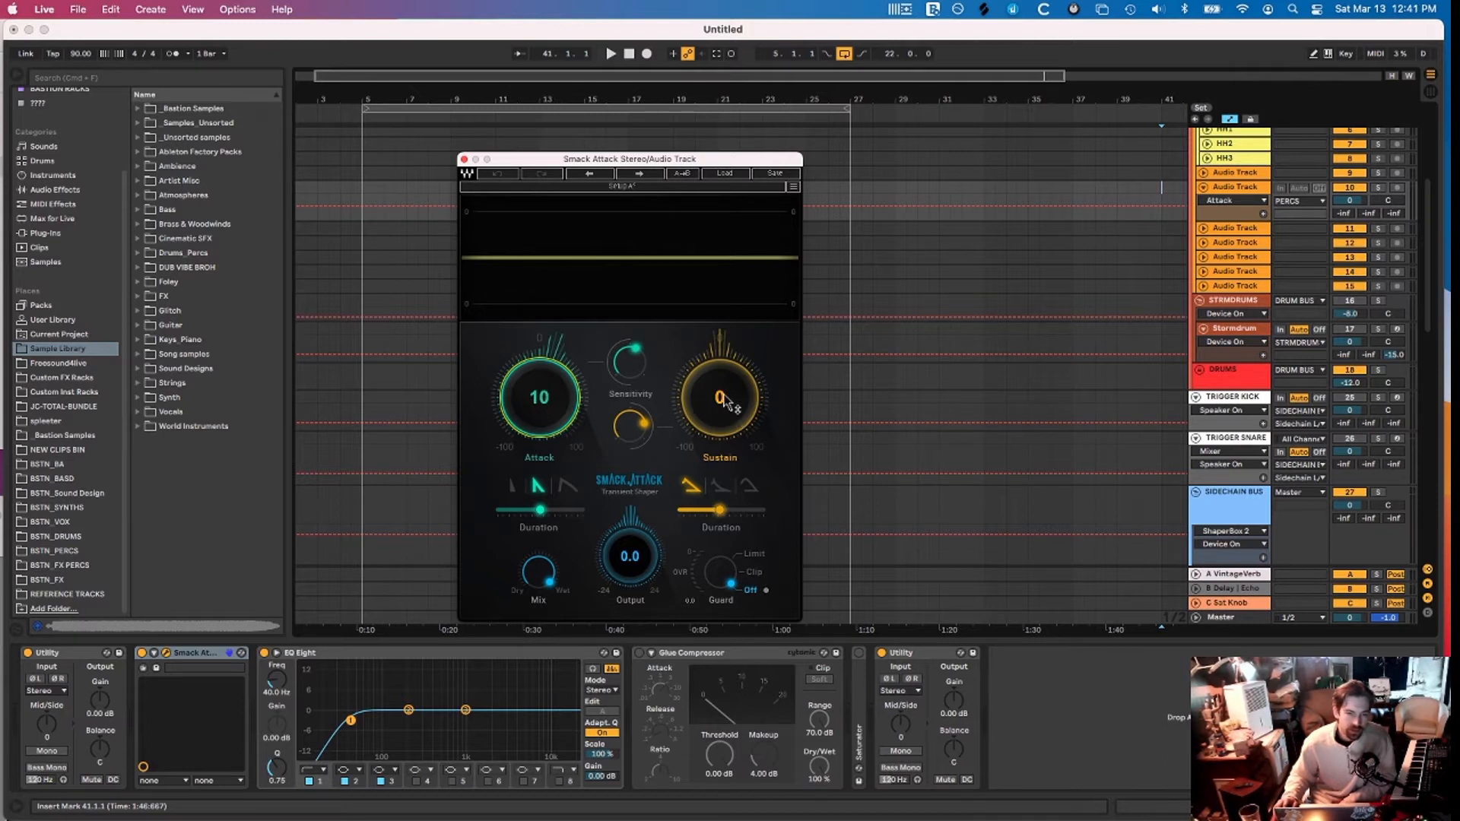
pyautogui.moveTo(567, 388)
pyautogui.mouseDown()
pyautogui.moveTo(567, 426)
pyautogui.moveTo(566, 390)
pyautogui.mouseUp()
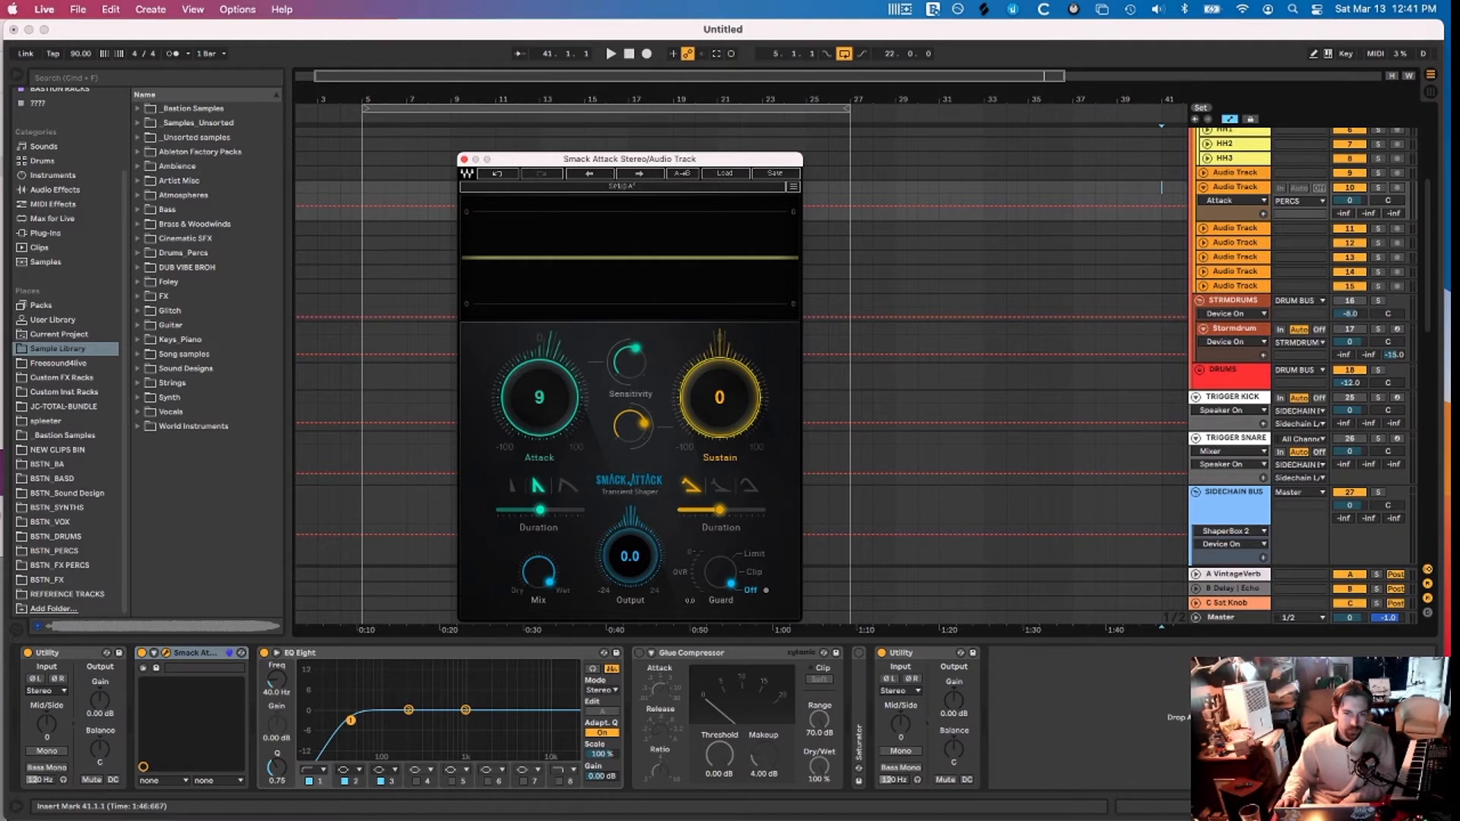
pyautogui.moveTo(719, 397)
pyautogui.mouseDown()
pyautogui.moveTo(720, 432)
pyautogui.moveTo(720, 356)
pyautogui.moveTo(720, 392)
pyautogui.mouseUp()
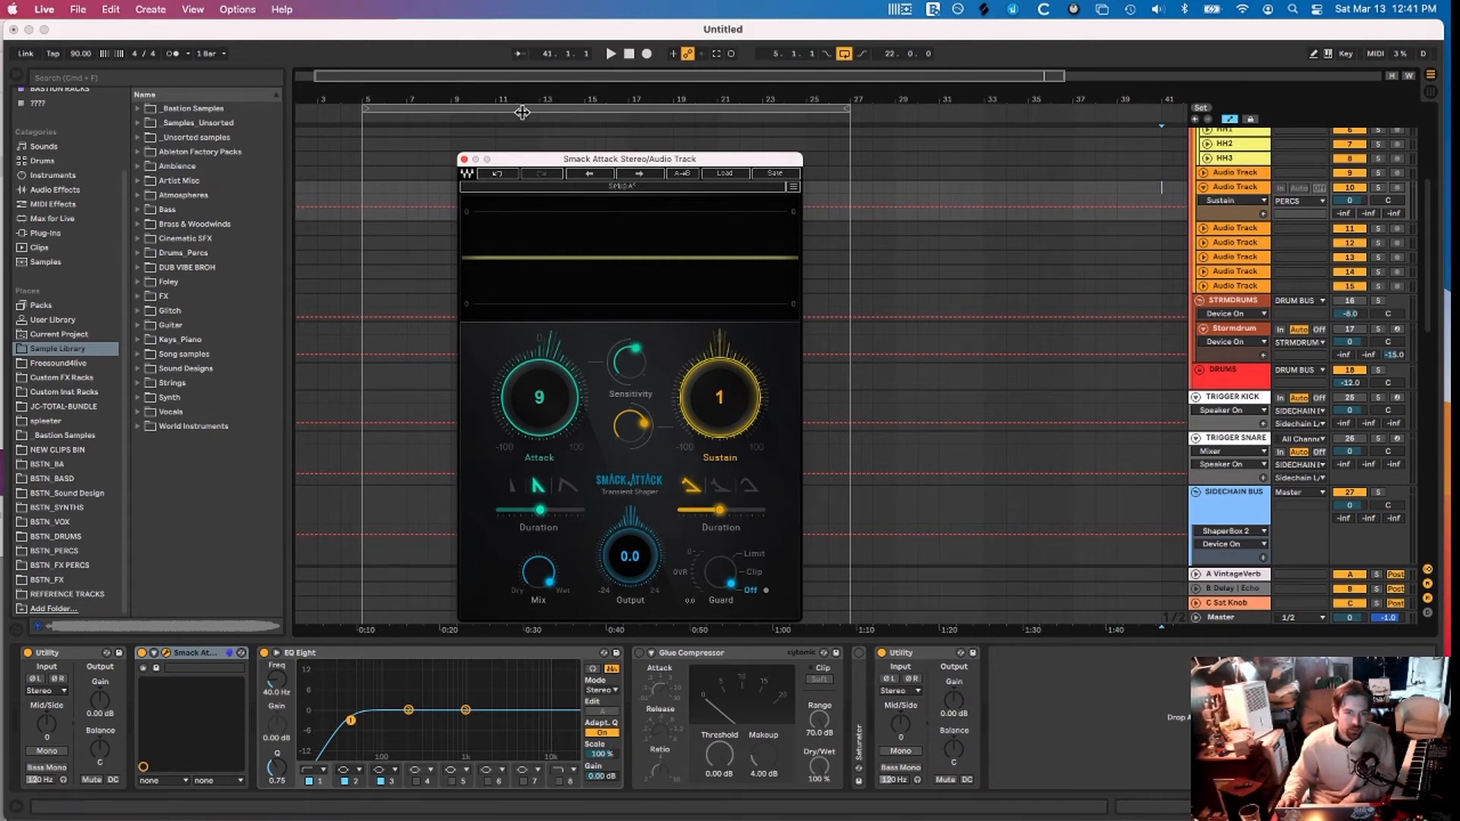
# Close the Smack Attack plug-in window and fold the device
pyautogui.click(167, 653)
pyautogui.click(169, 654)
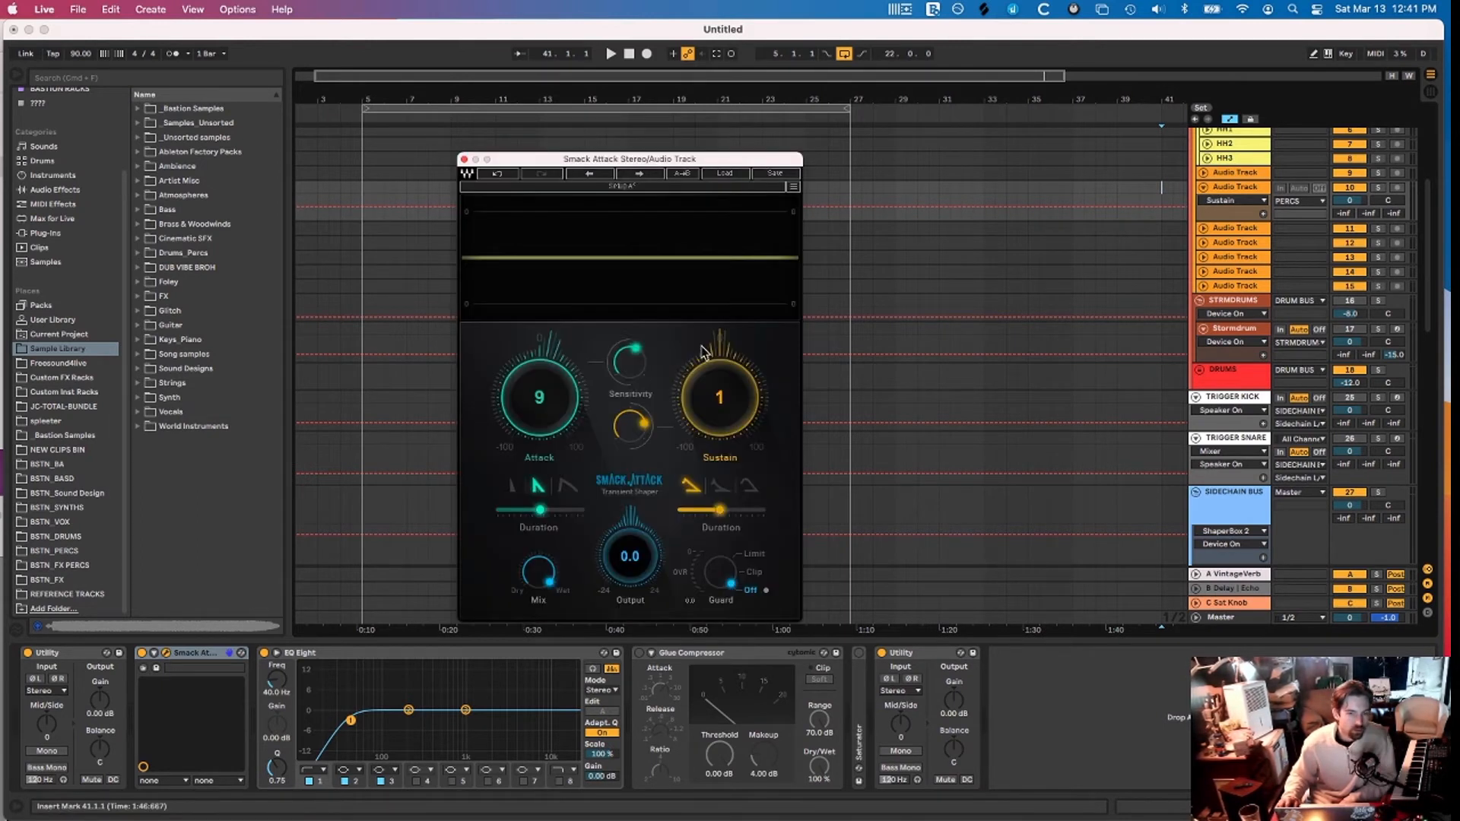
pyautogui.click(464, 159)
pyautogui.doubleClick(182, 653)
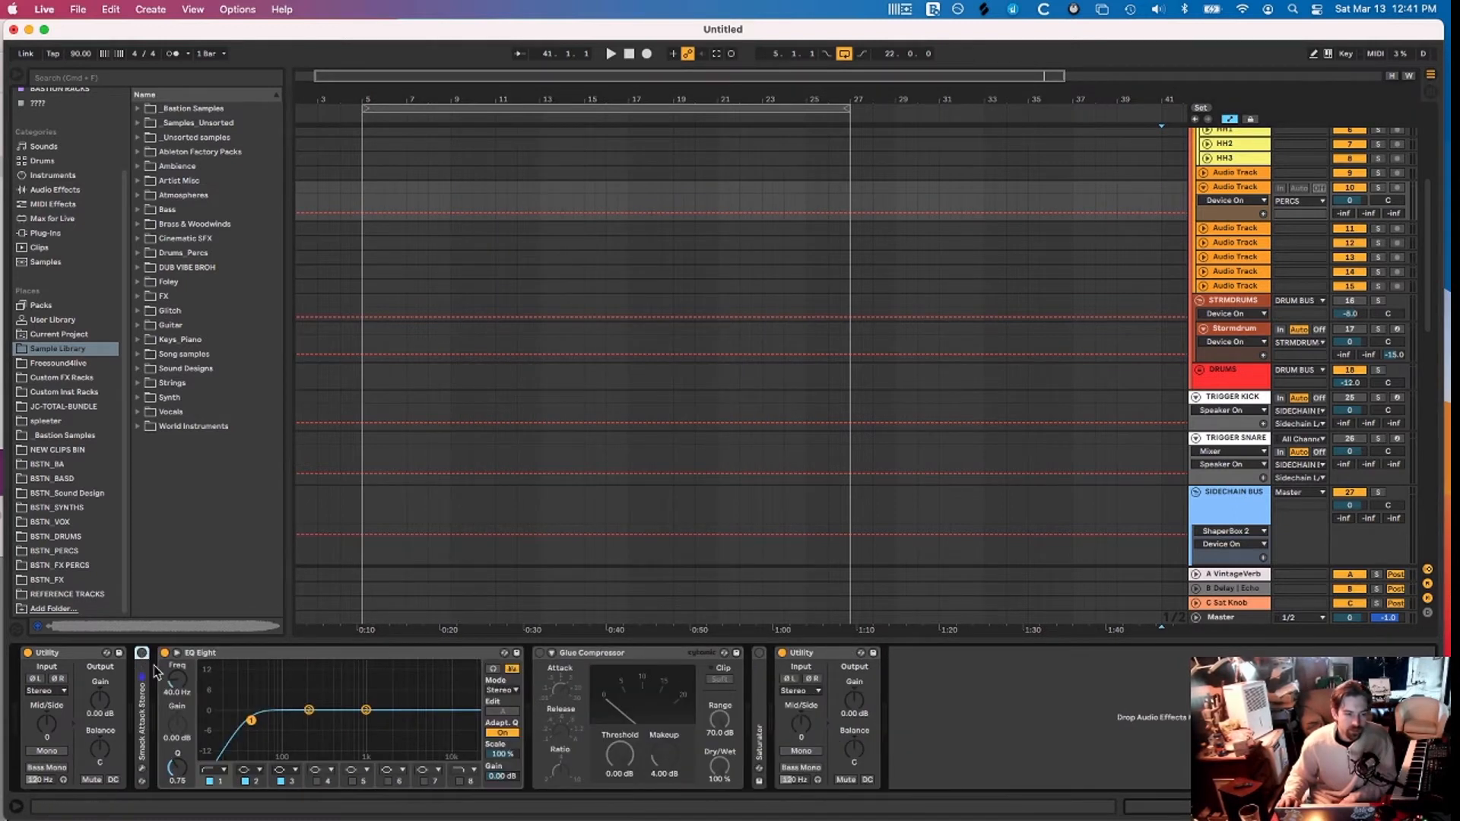
# Try EQ Eight's band 8 low-pass at 11.4 kHz, then leave the band switched off
pyautogui.click(225, 654)
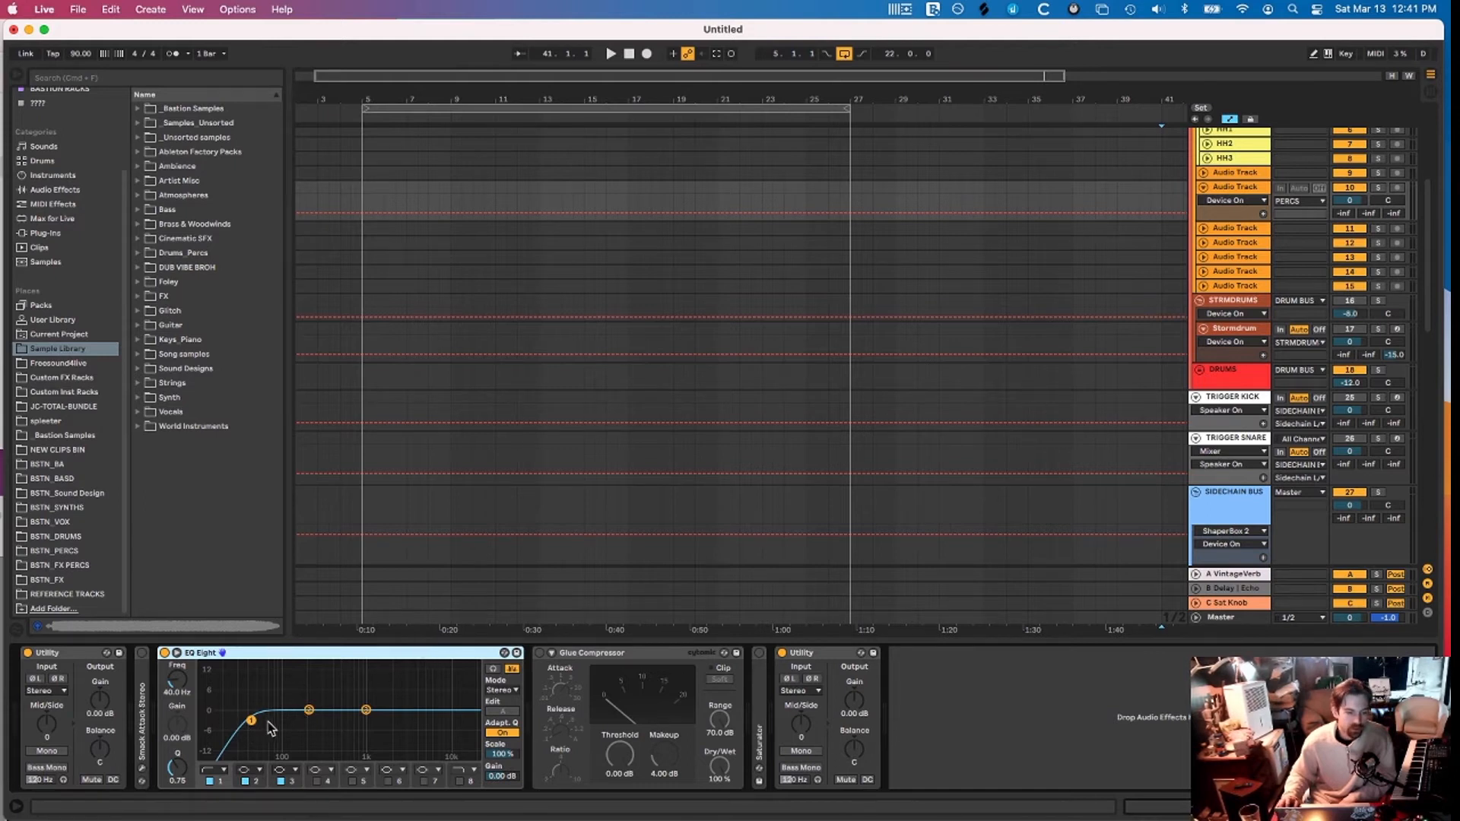
pyautogui.click(459, 782)
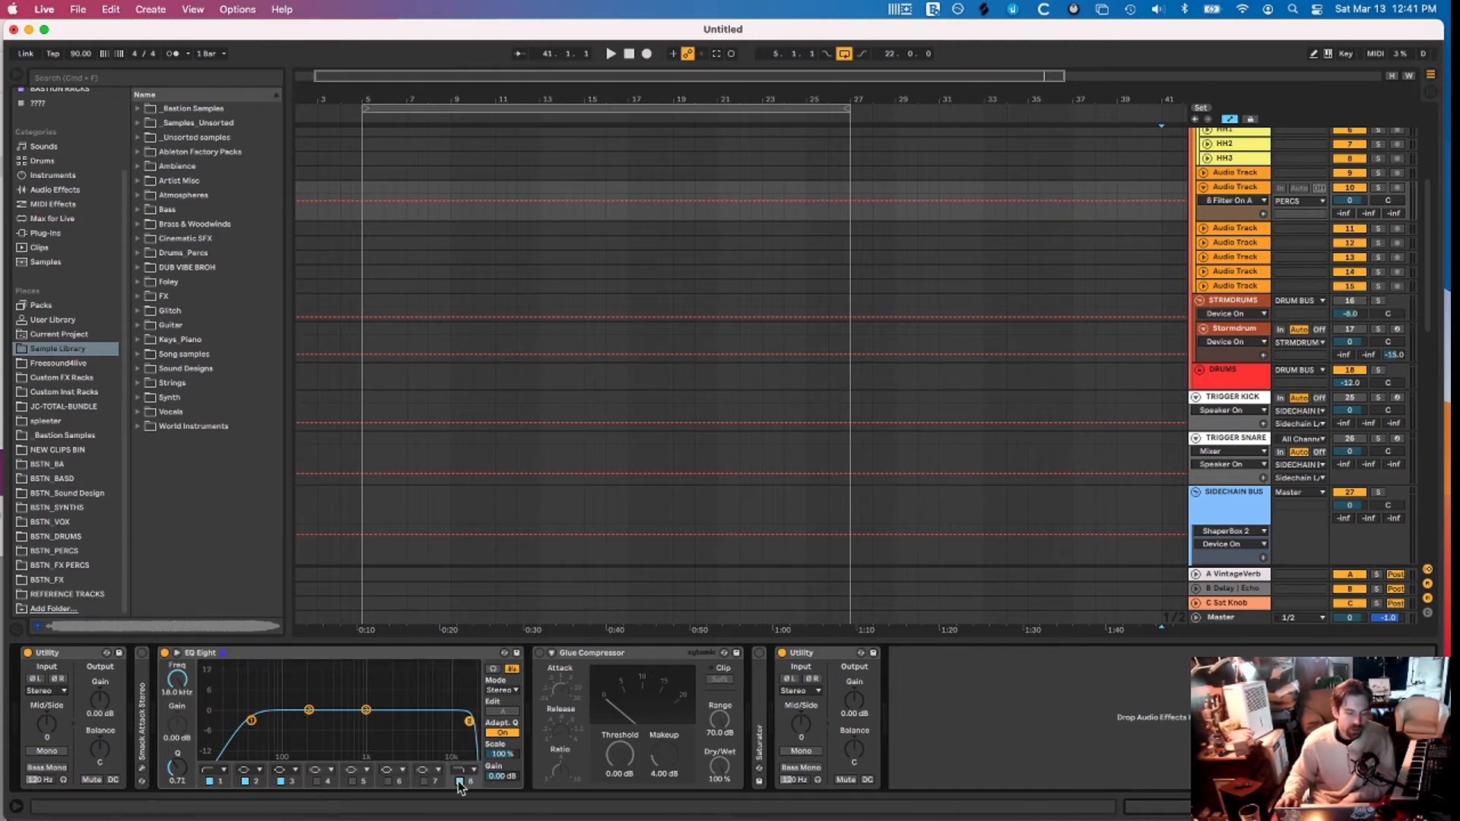
pyautogui.moveTo(469, 721); pyautogui.dragTo(453, 724)
pyautogui.click(460, 783)
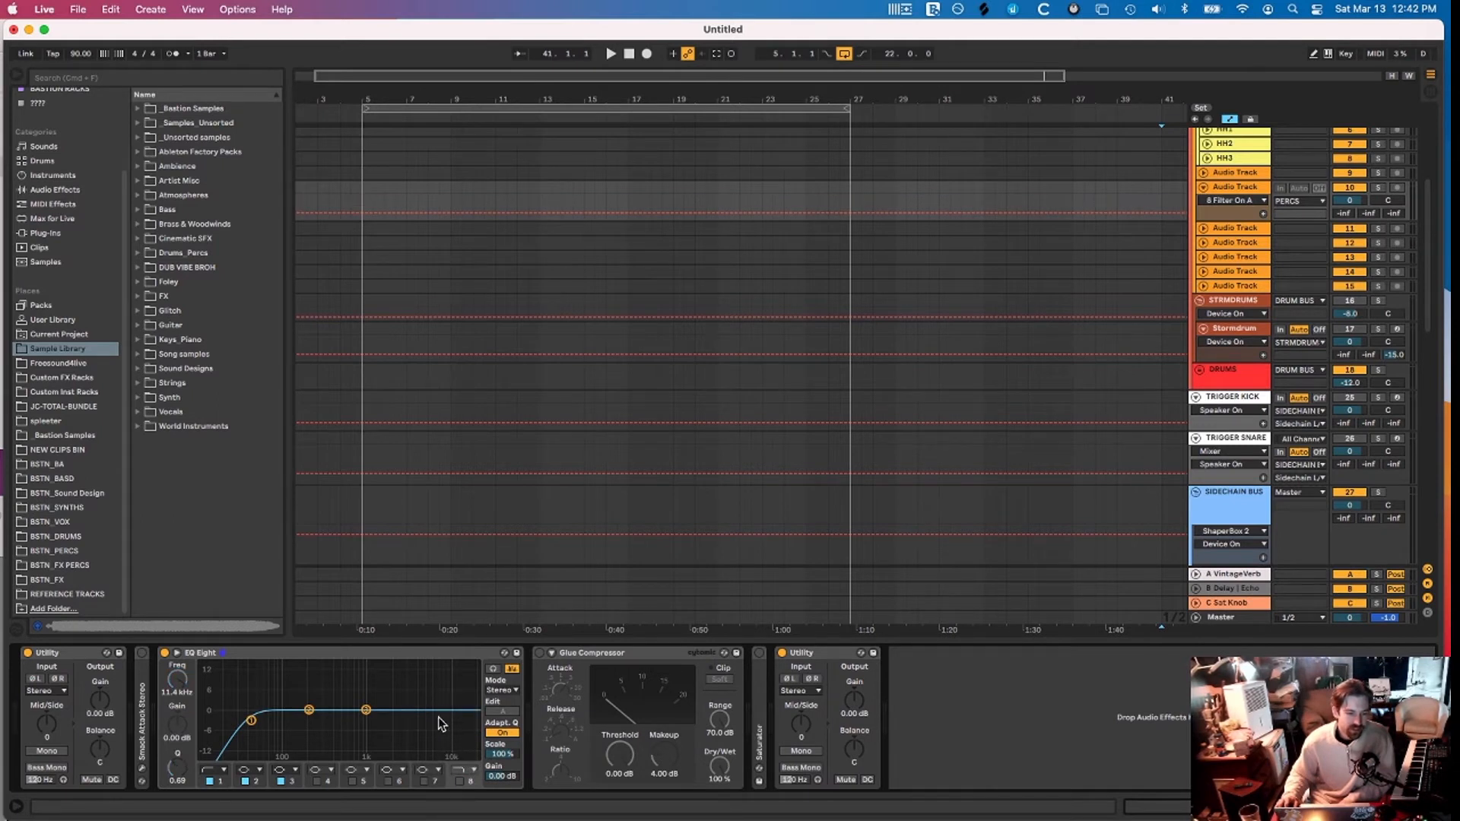
pyautogui.click(461, 782)
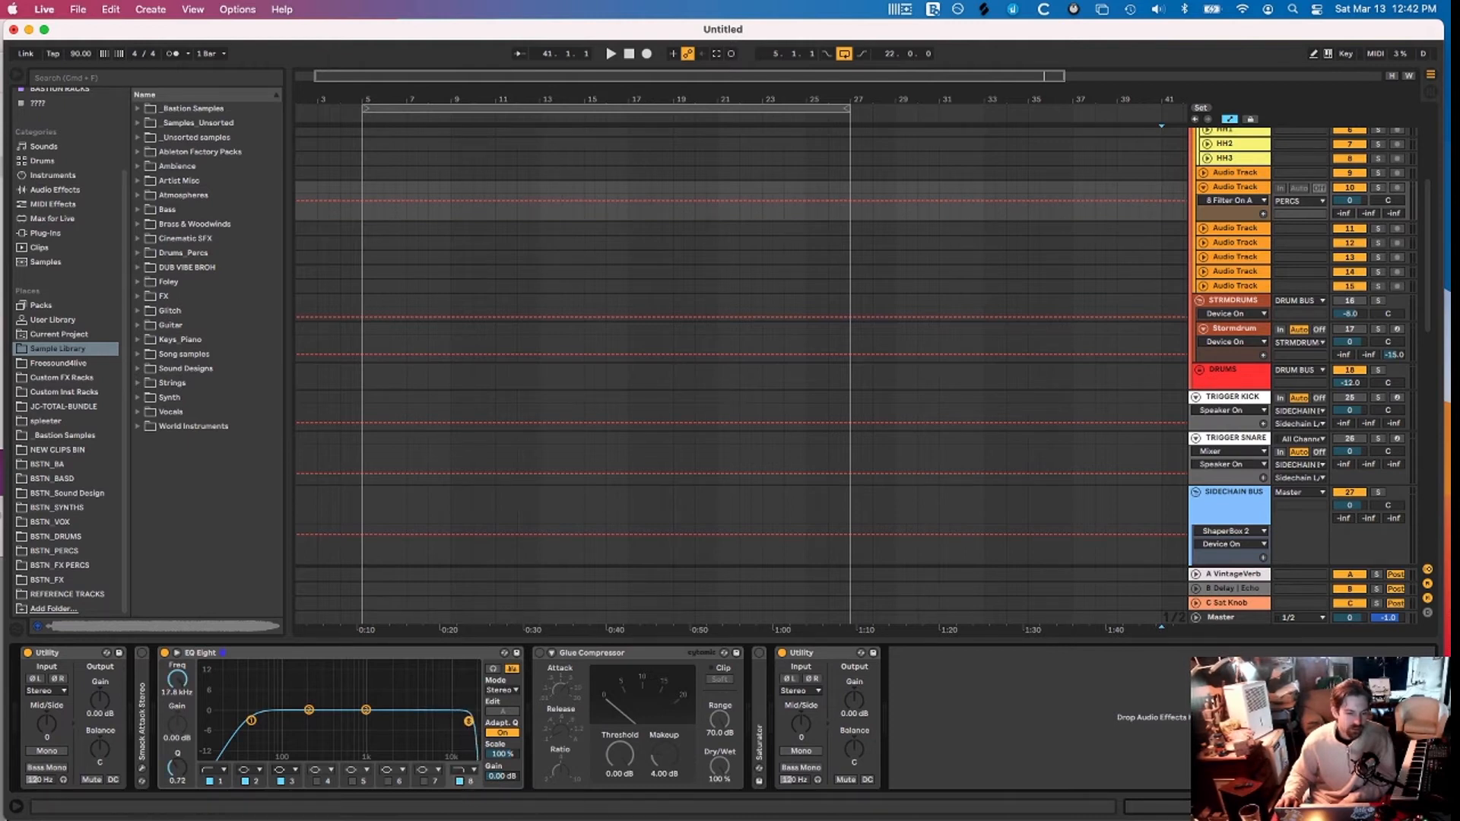
pyautogui.click(458, 781)
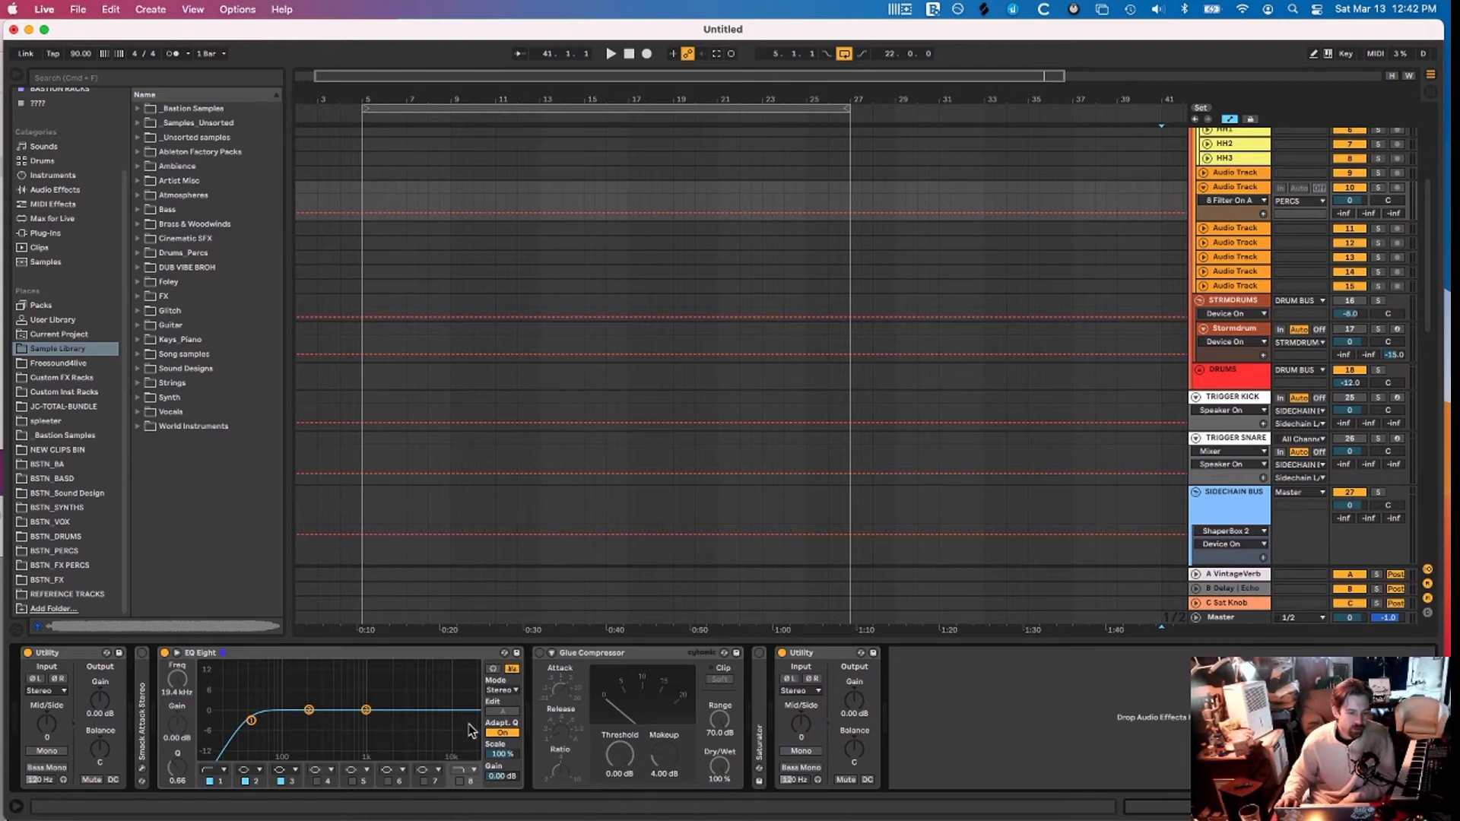
# Switch on the audio track's Glue Compressor and lower its attack to about 0.01
pyautogui.click(608, 655)
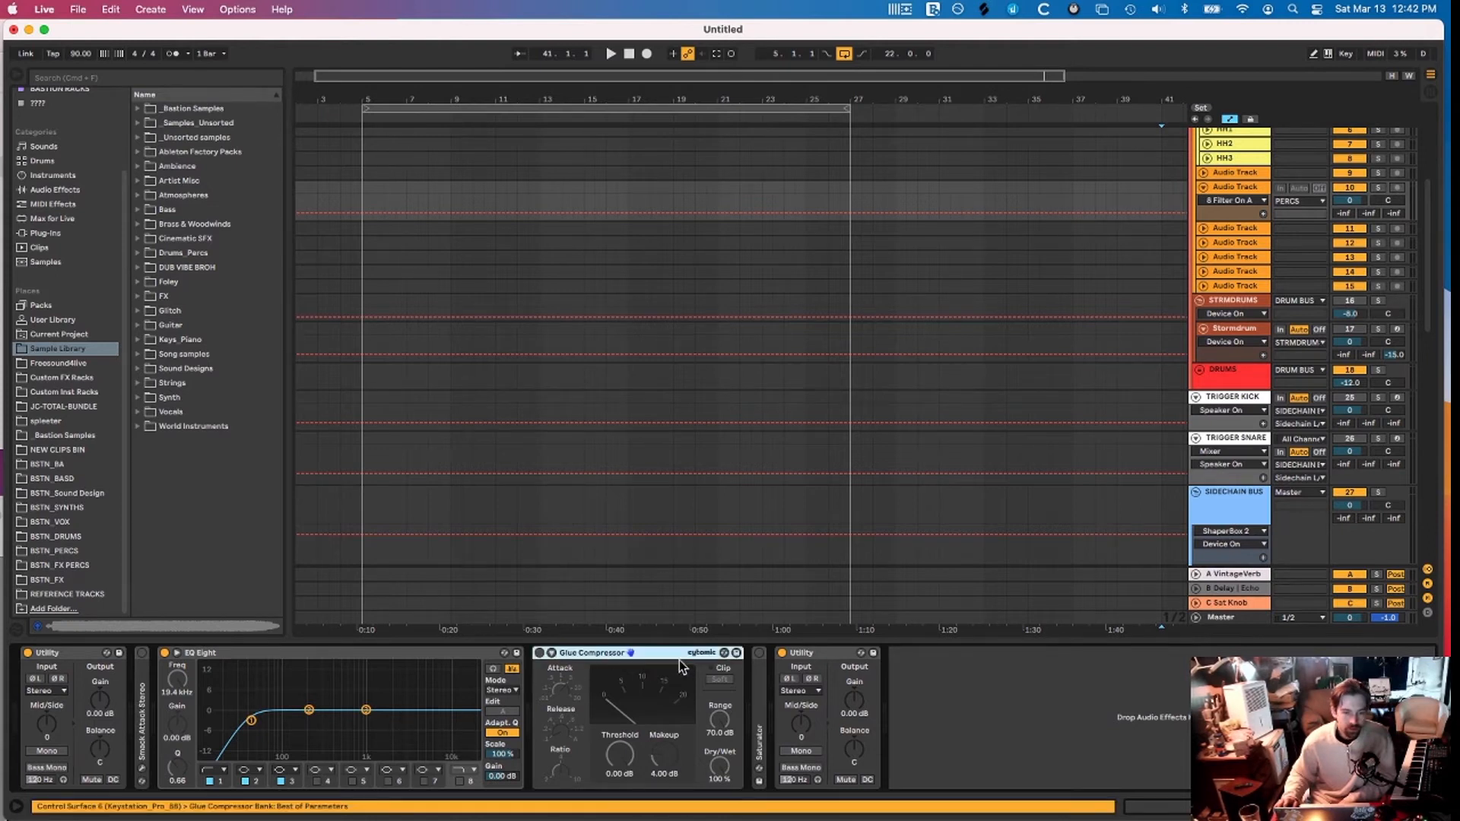
pyautogui.click(540, 653)
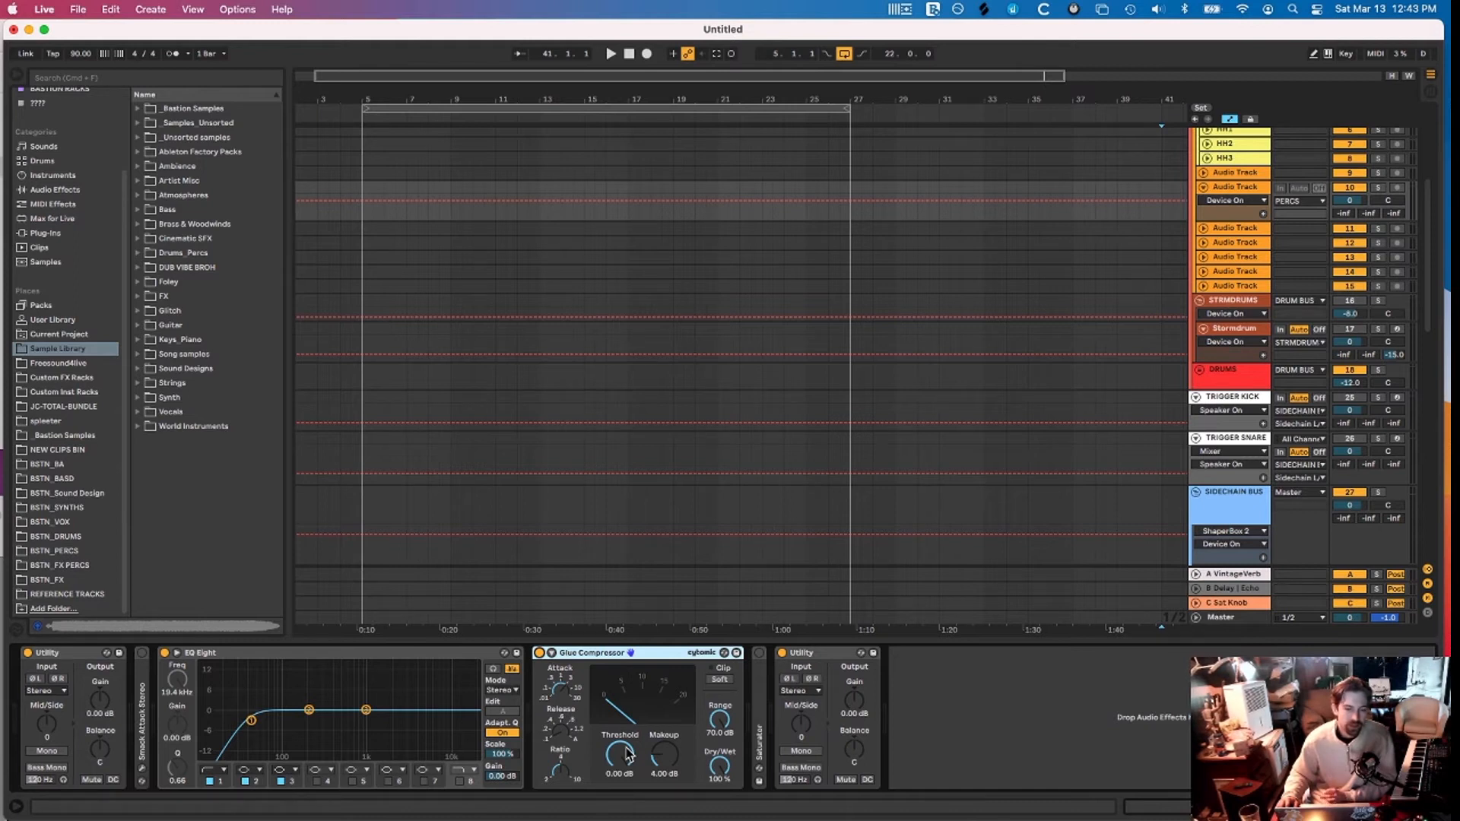
pyautogui.click(563, 691)
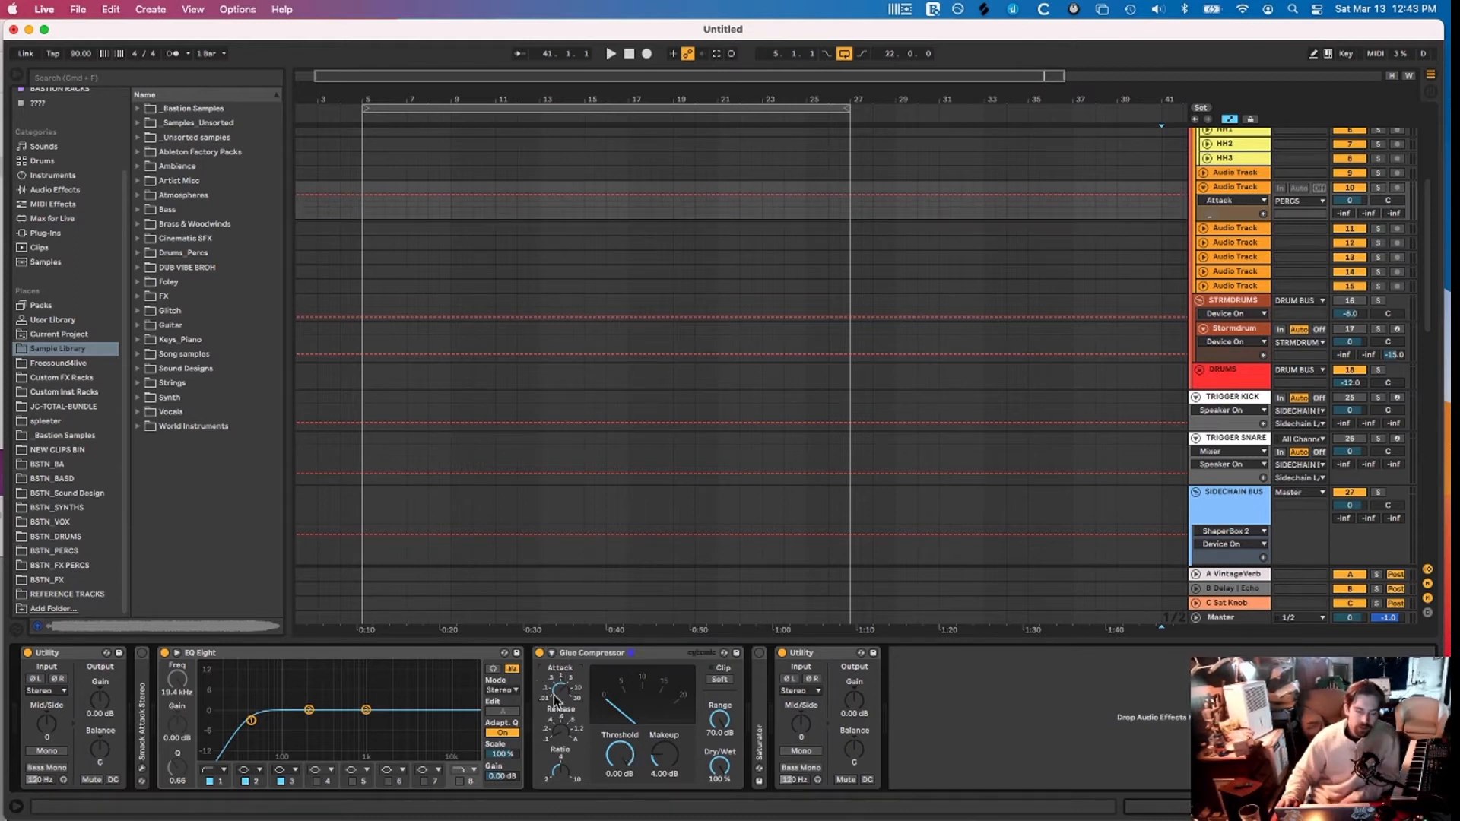
pyautogui.moveTo(554, 699); pyautogui.dragTo(550, 696)
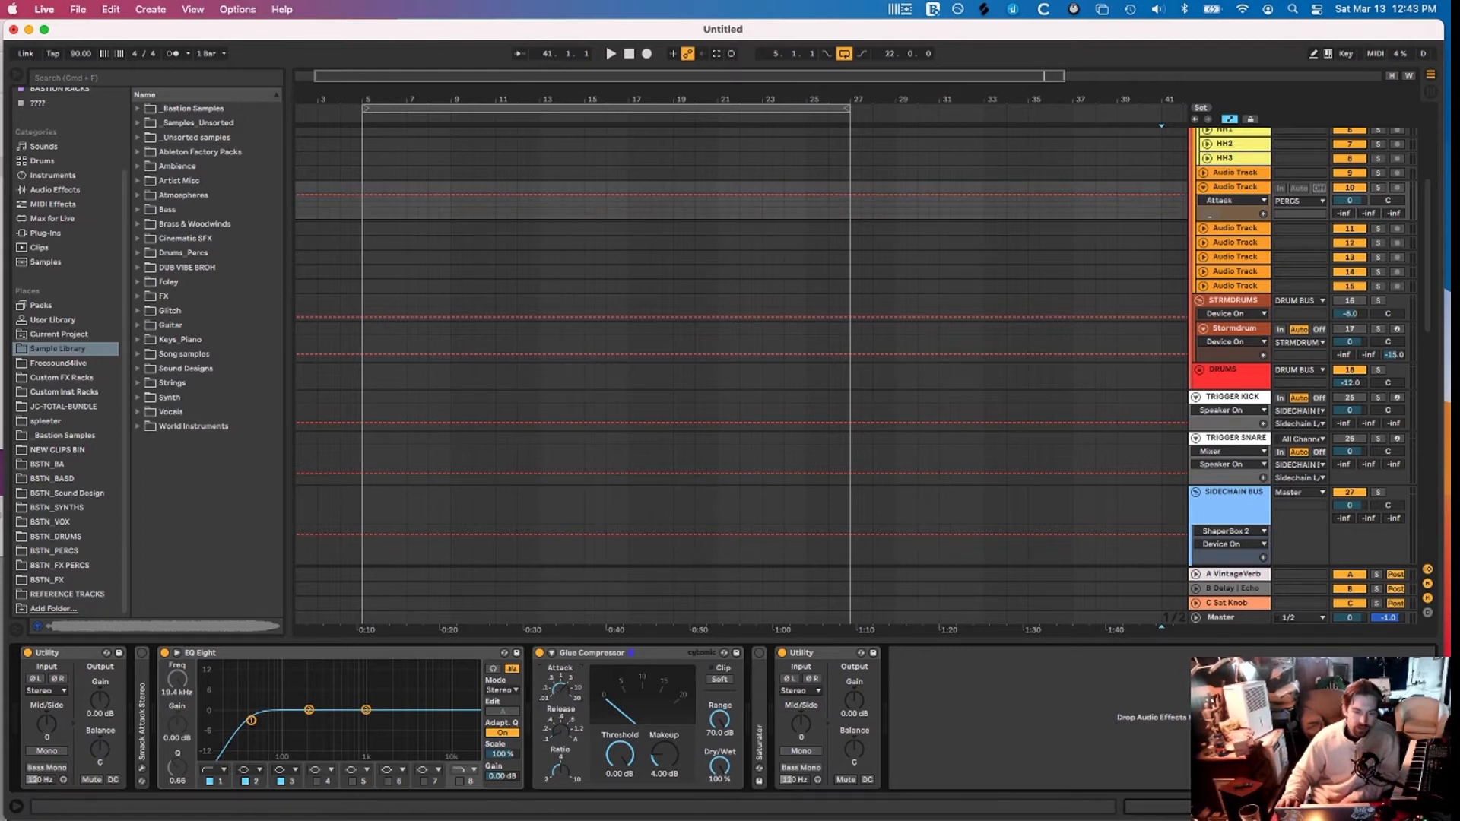
# Switch the Saturator on and fold it back into the chain
pyautogui.doubleClick(763, 686)
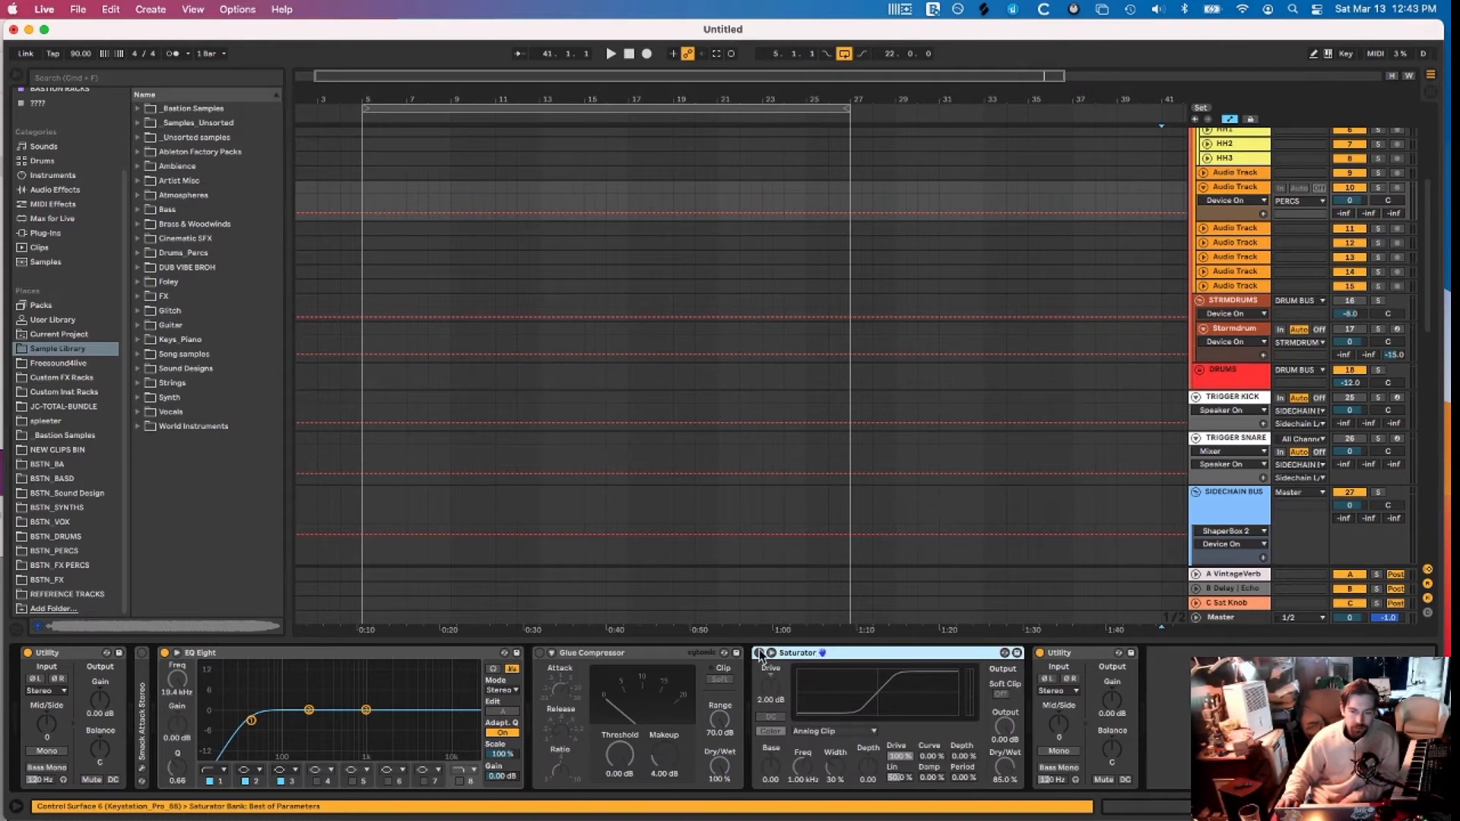
pyautogui.click(759, 654)
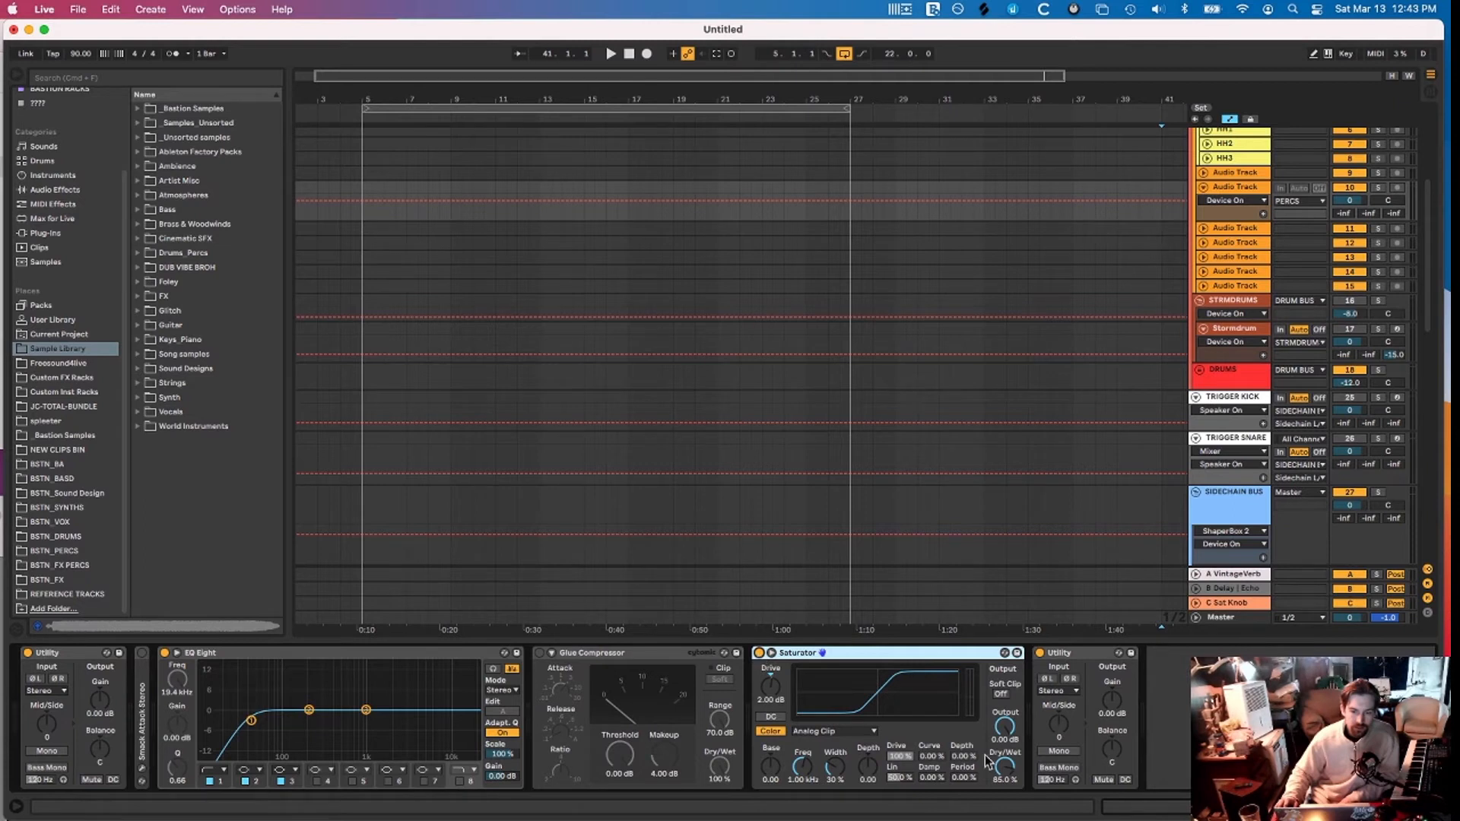
pyautogui.doubleClick(825, 653)
pyautogui.click(806, 654)
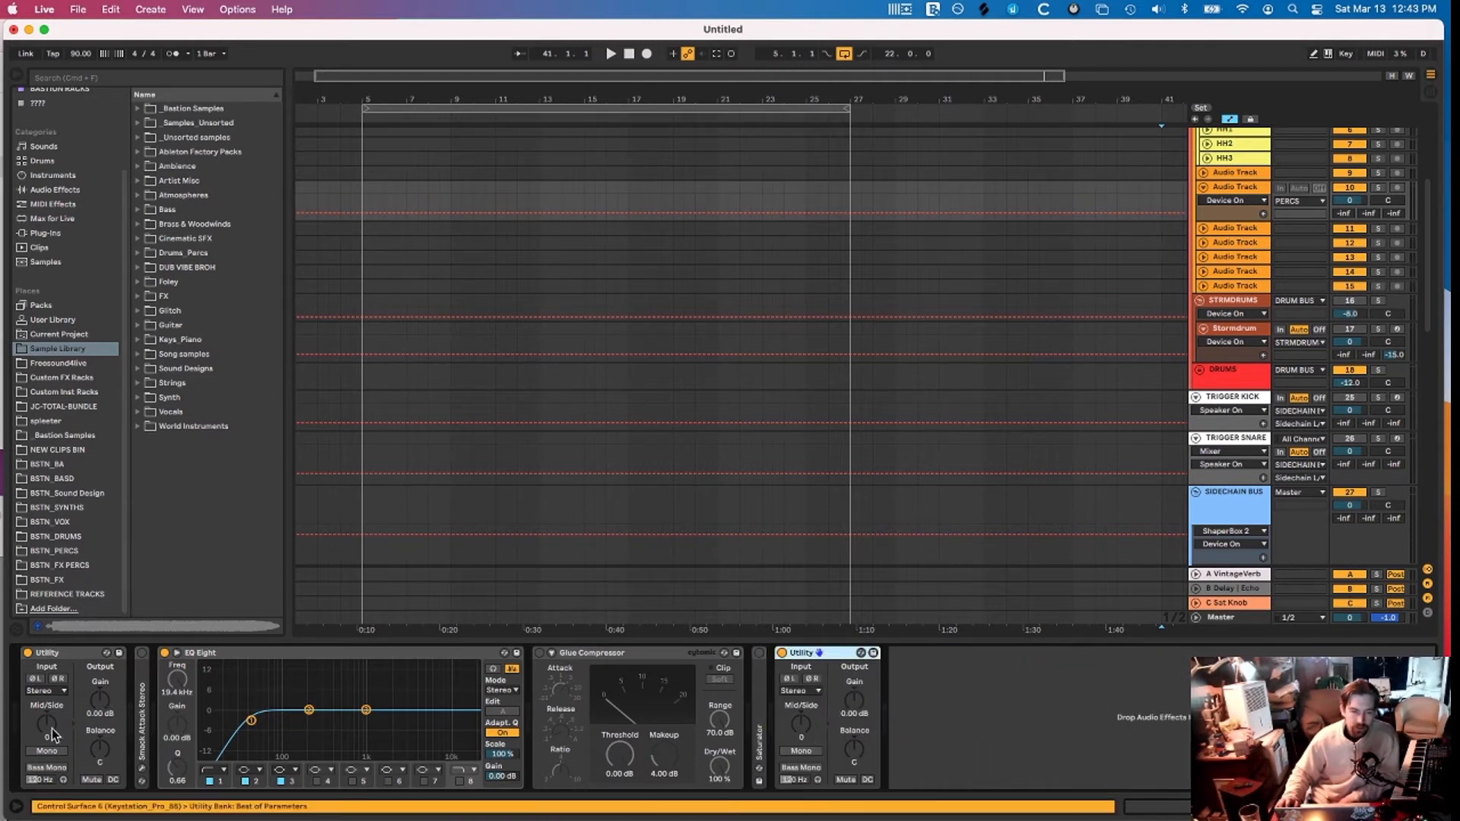
# Turn on Mono and Bass Mono in the first Utility and try its left/right phase inversion
pyautogui.click(66, 659)
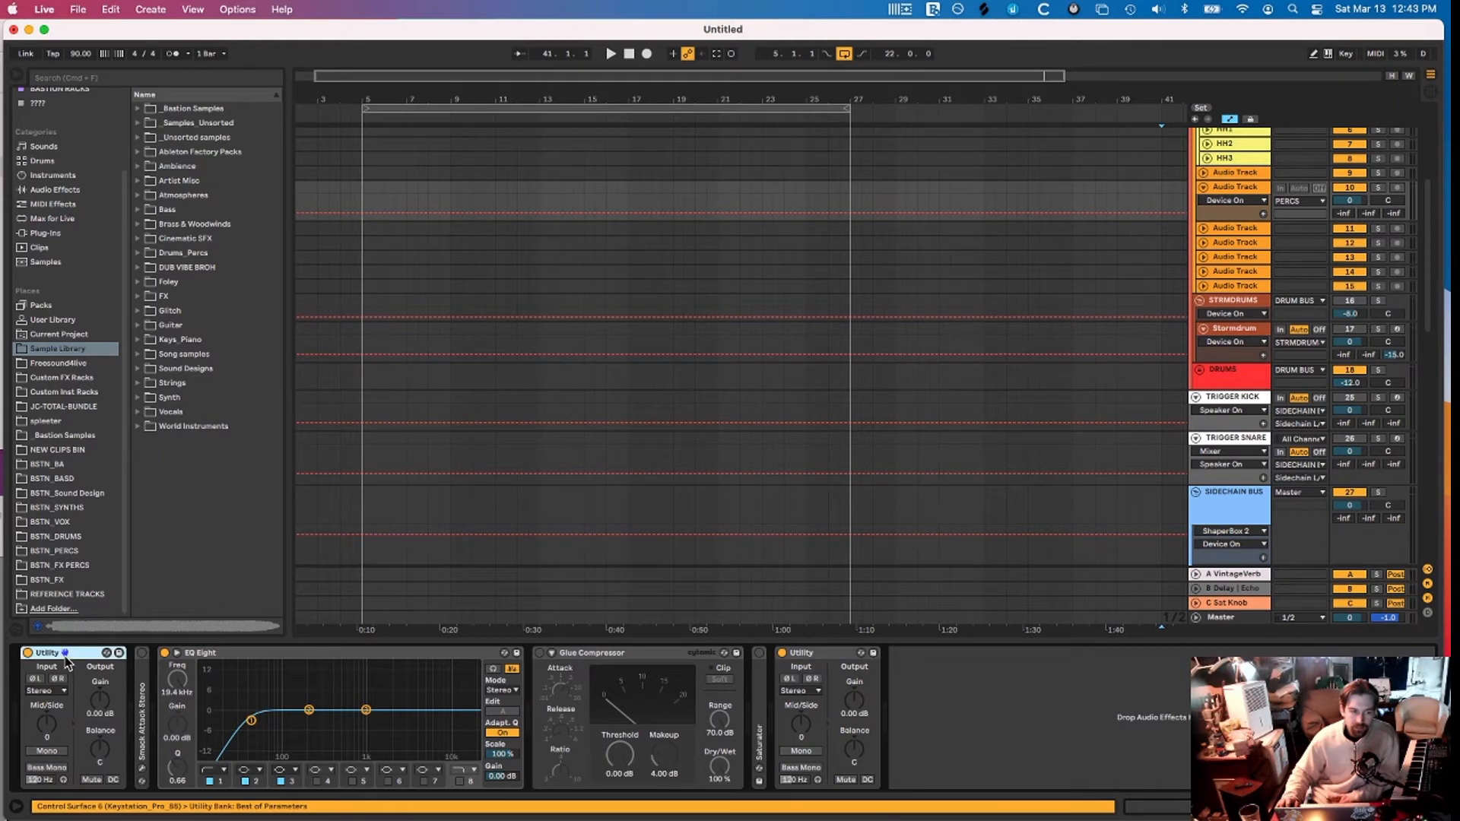
pyautogui.click(50, 751)
pyautogui.click(47, 767)
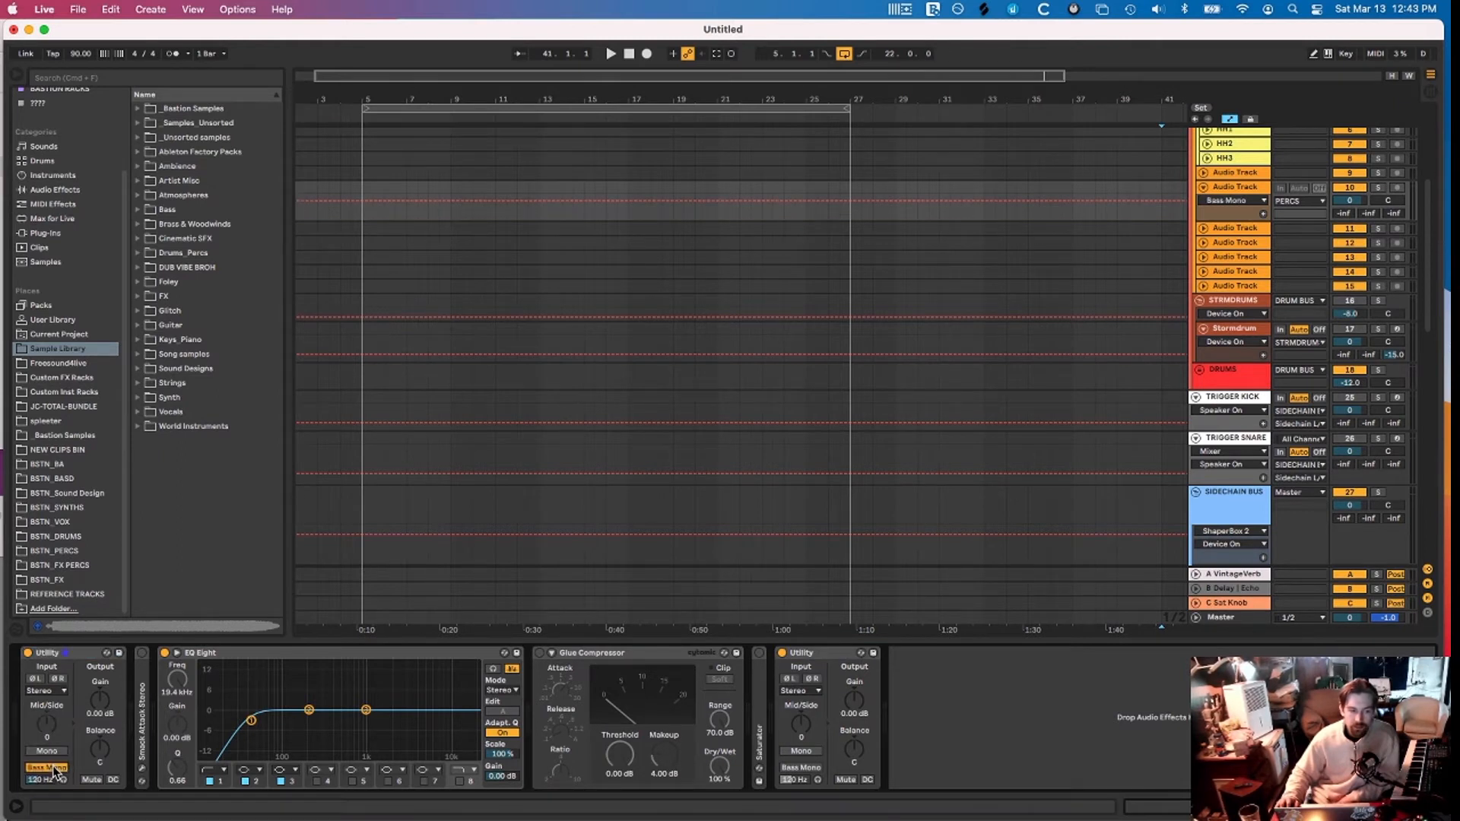
pyautogui.click(54, 679)
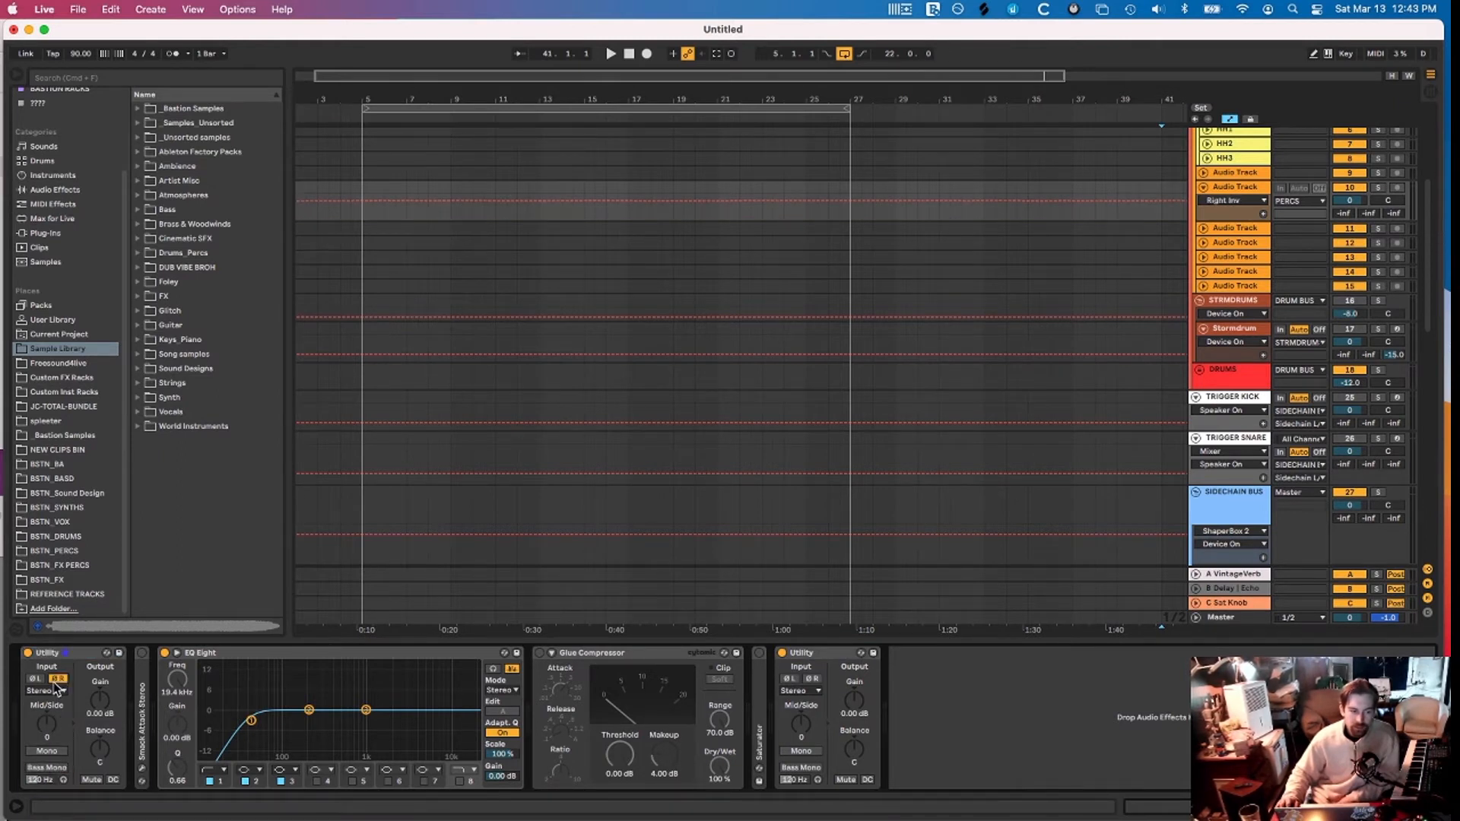
pyautogui.click(35, 680)
pyautogui.click(53, 680)
pyautogui.click(33, 680)
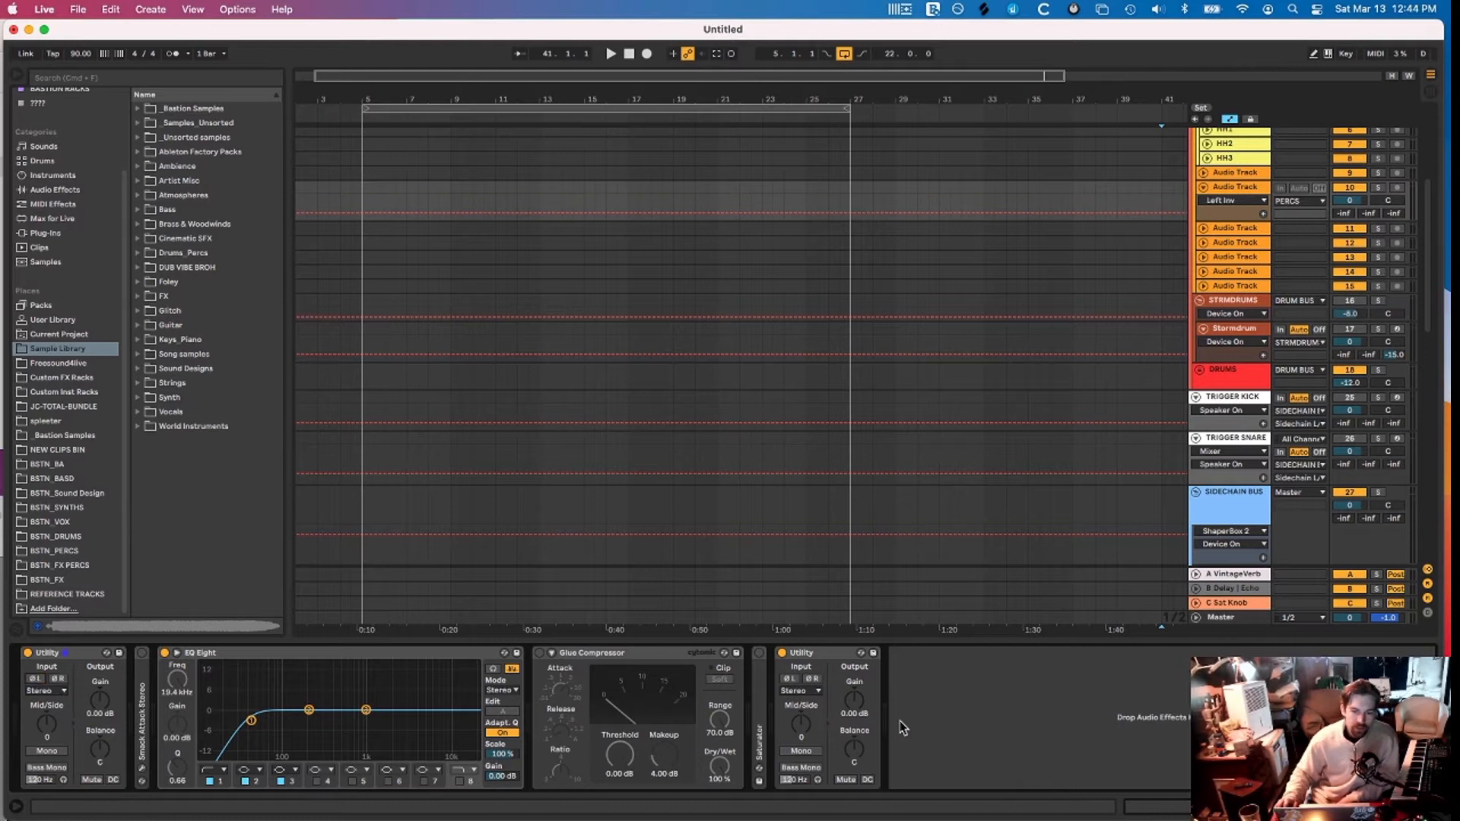
# Toggle Mono and the on/off switch of the second Utility
pyautogui.click(826, 654)
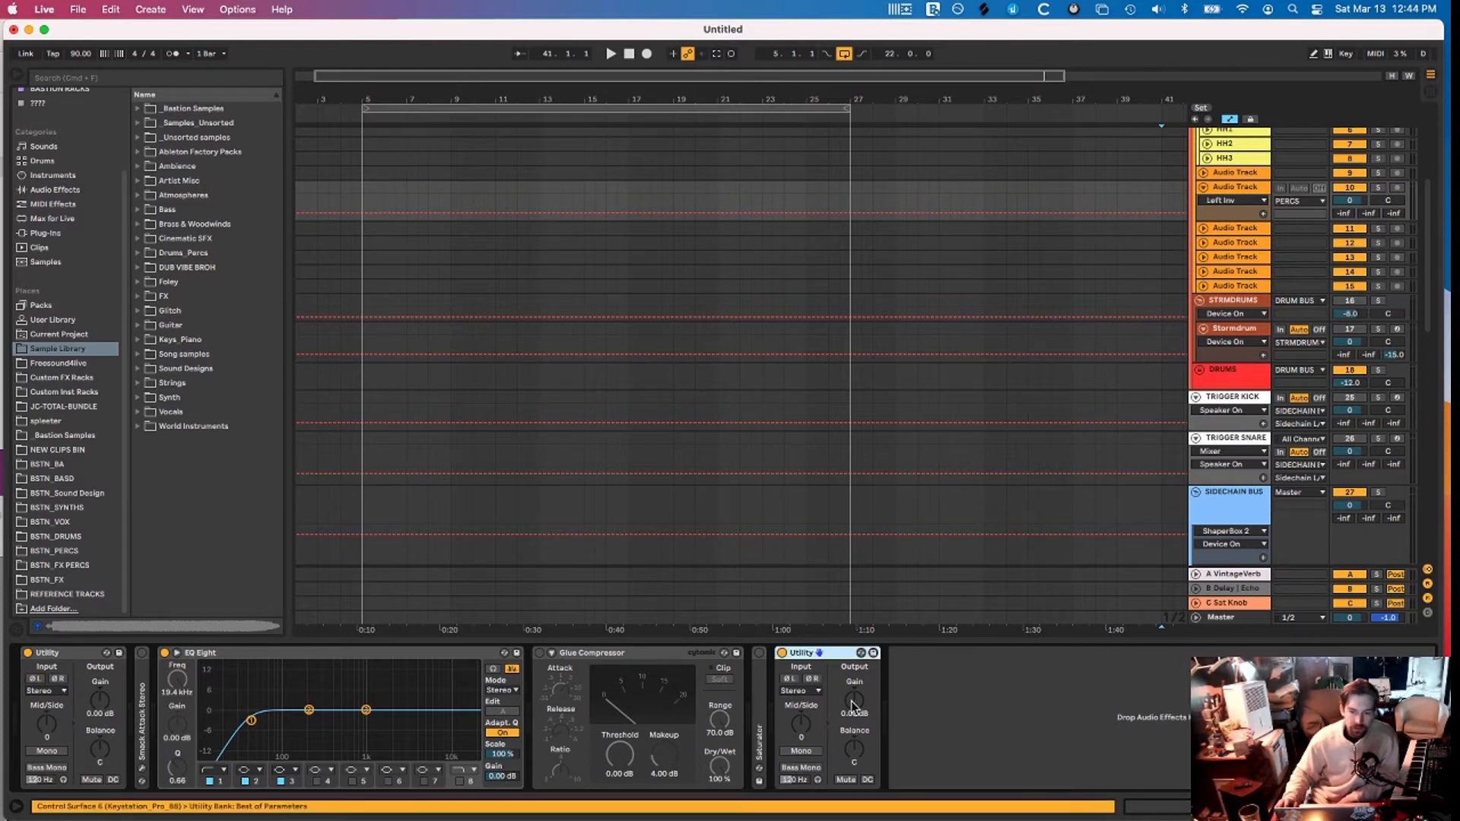
pyautogui.click(807, 752)
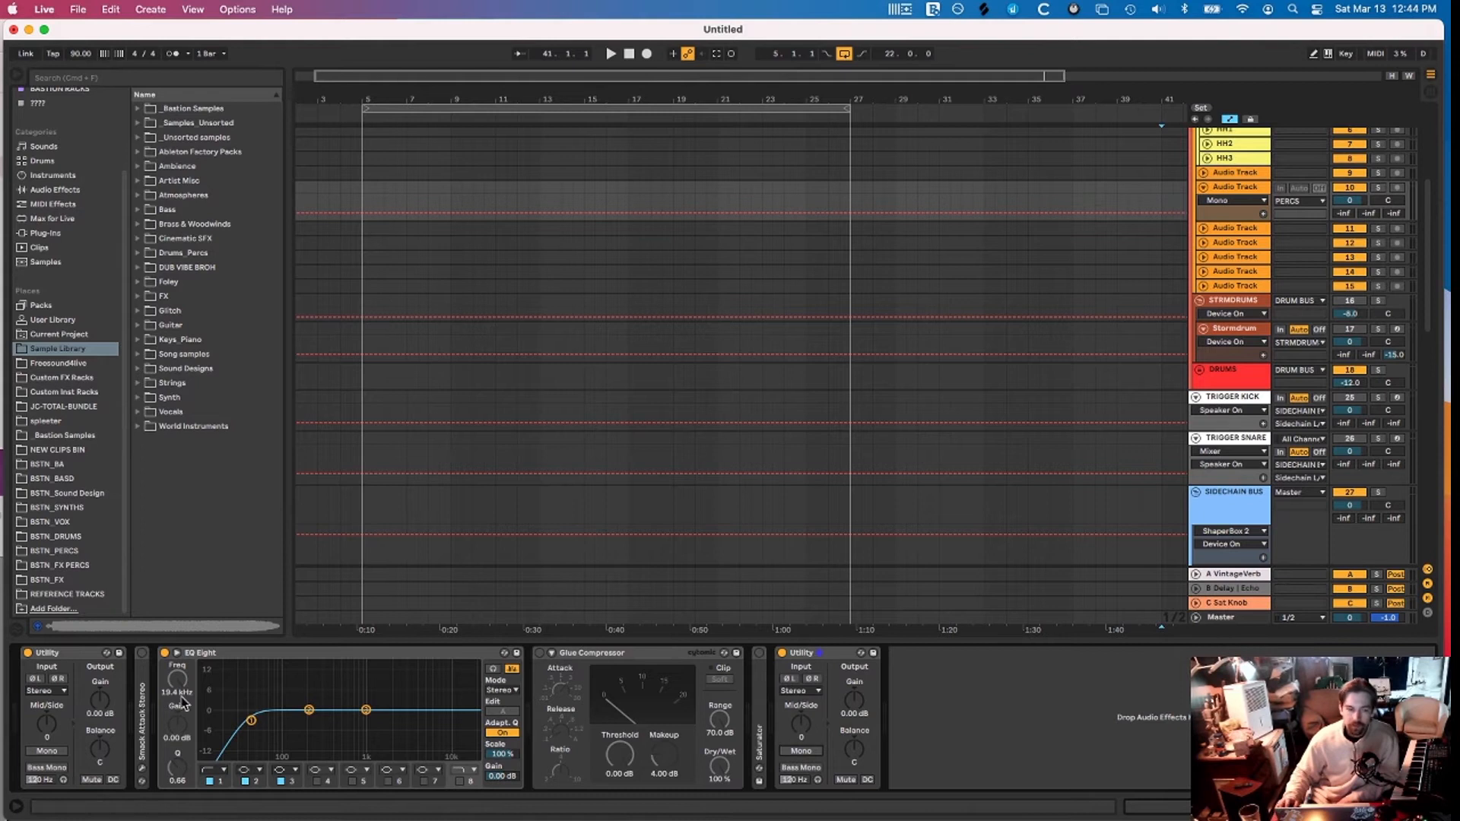
pyautogui.click(802, 751)
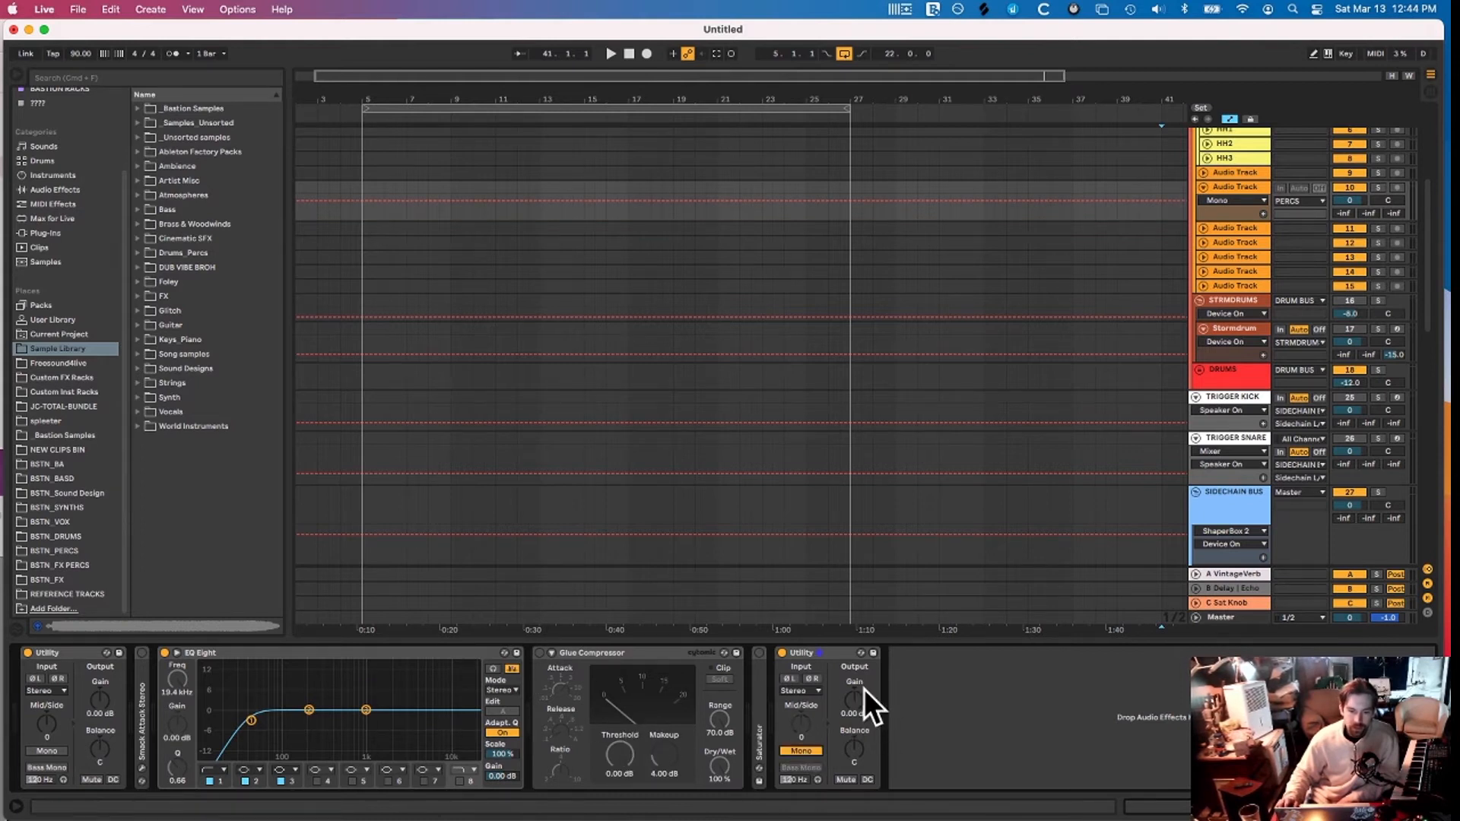
pyautogui.click(782, 653)
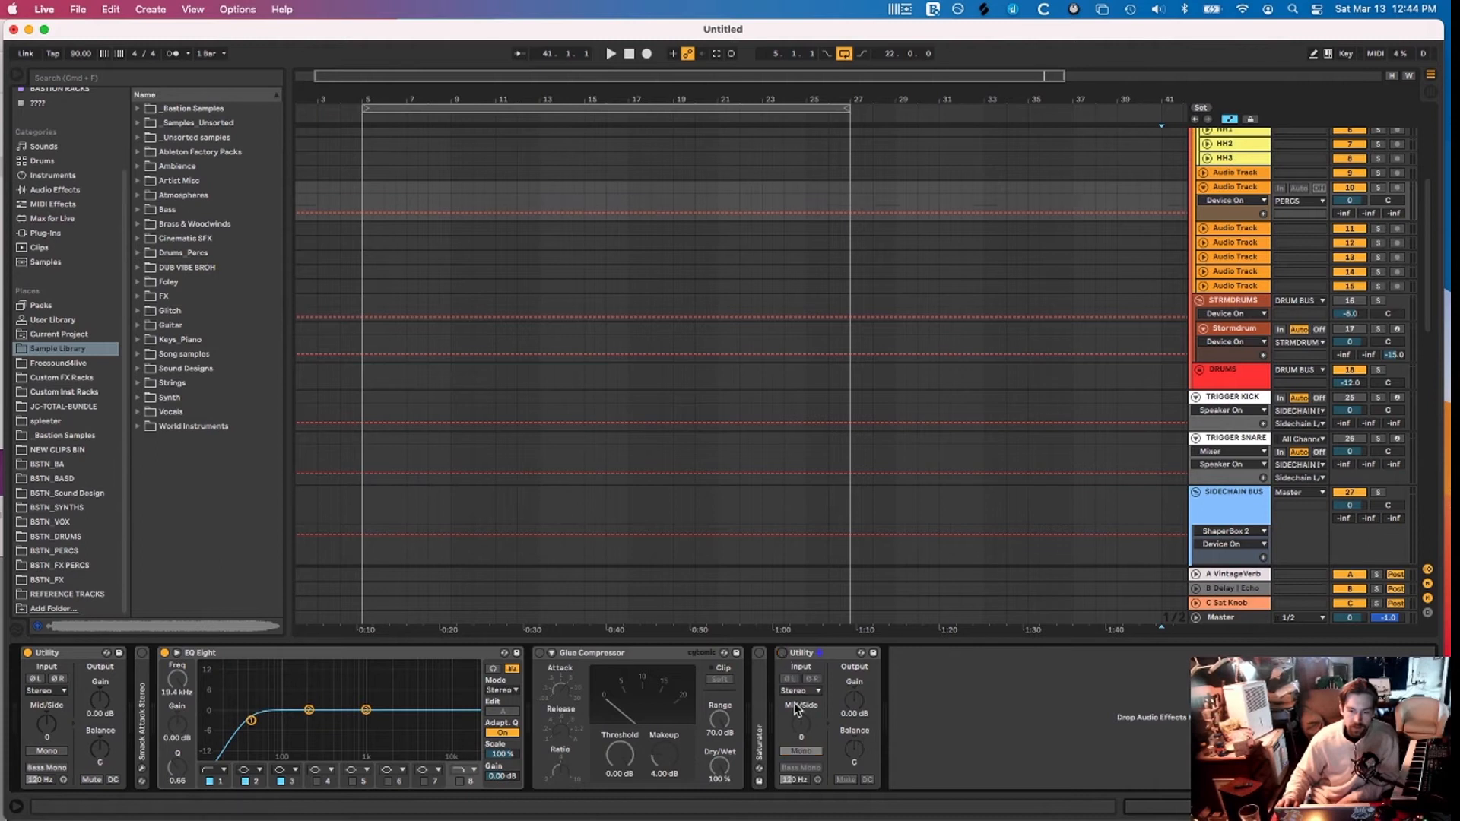
pyautogui.click(782, 653)
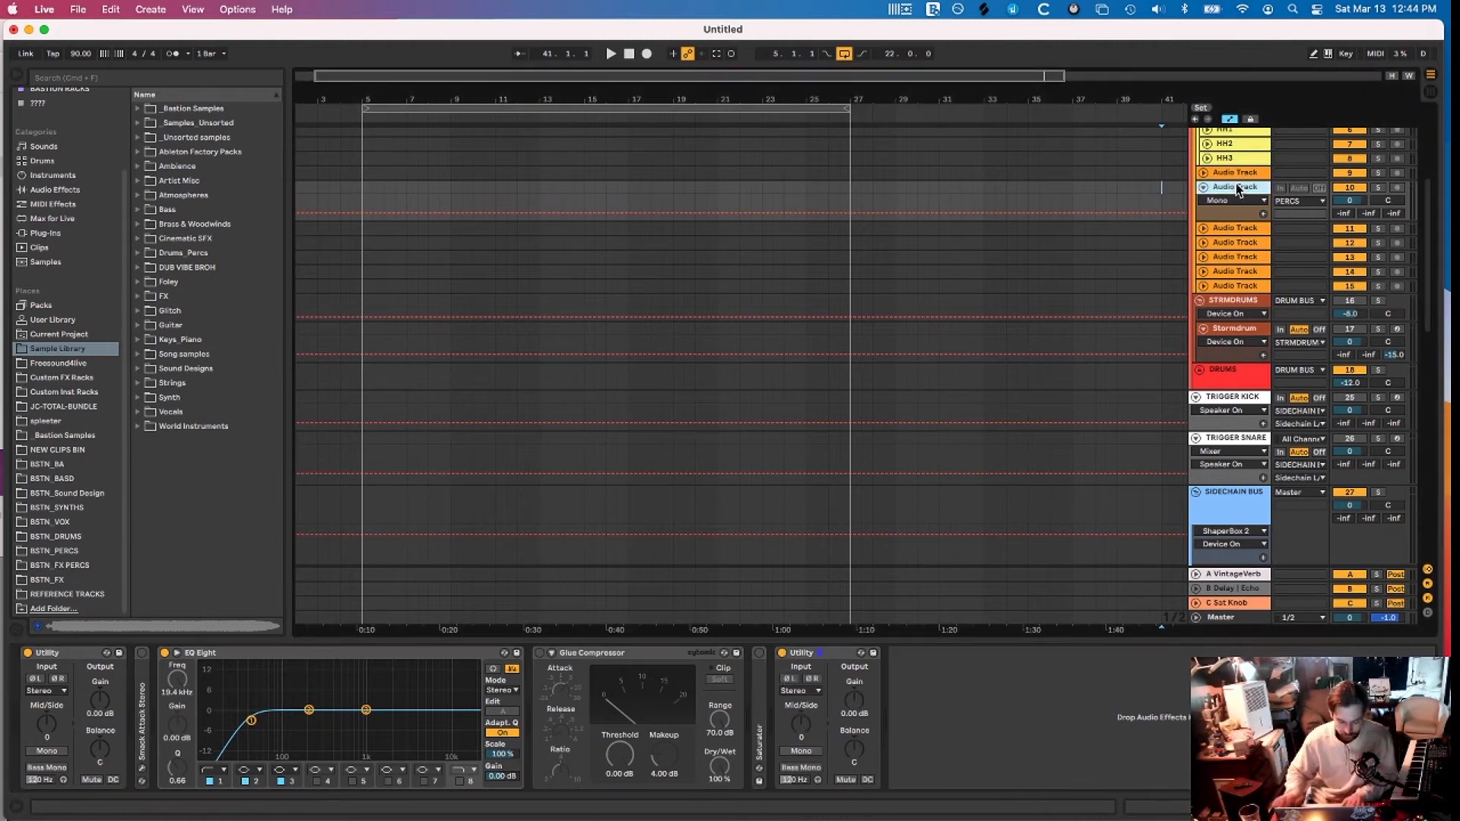
pyautogui.press('super+t')
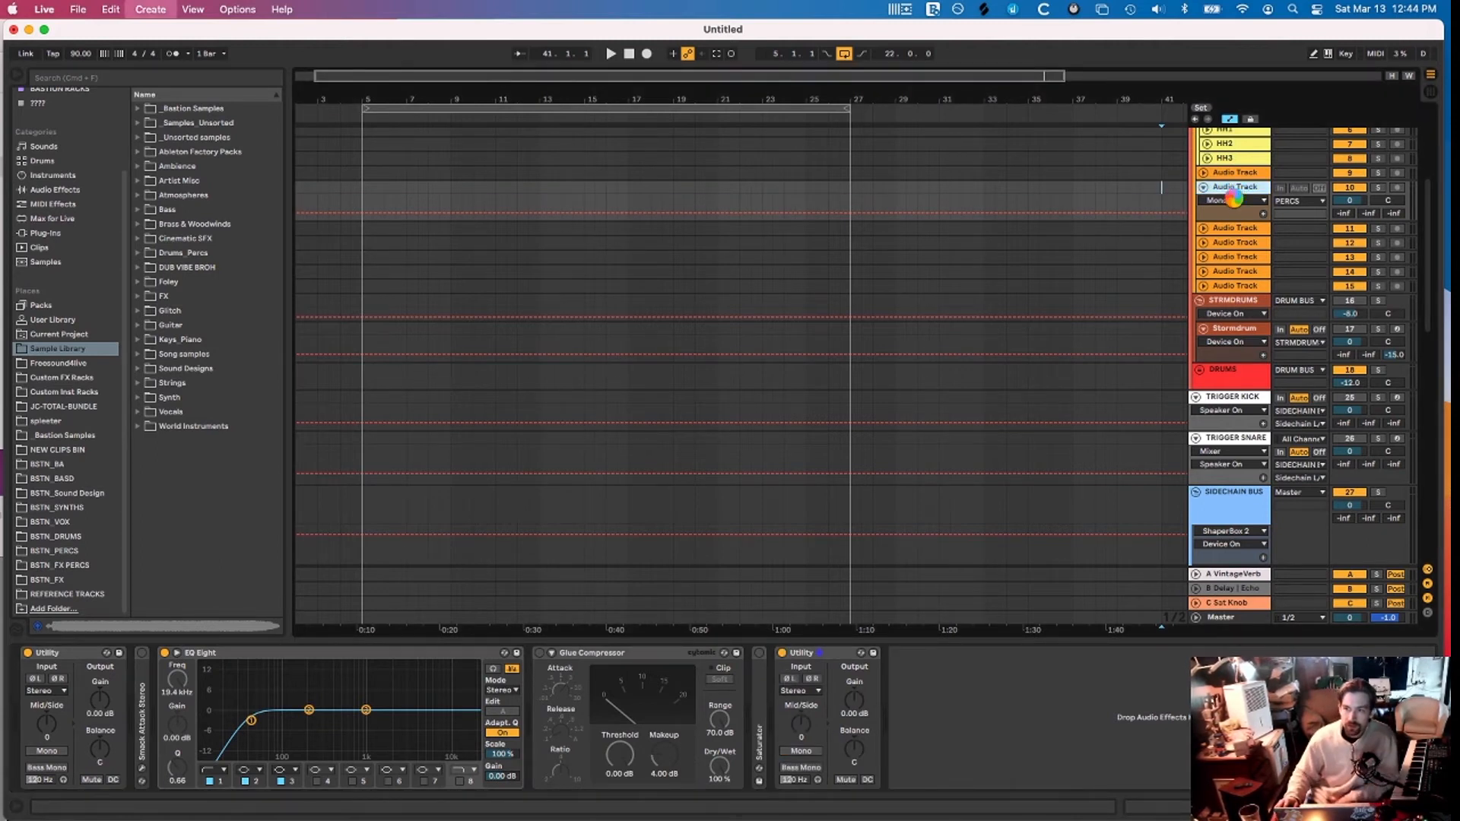
# Convert the new MIDI track's Simpler into a Sampler and back into a Simpler
pyautogui.click(475, 656)
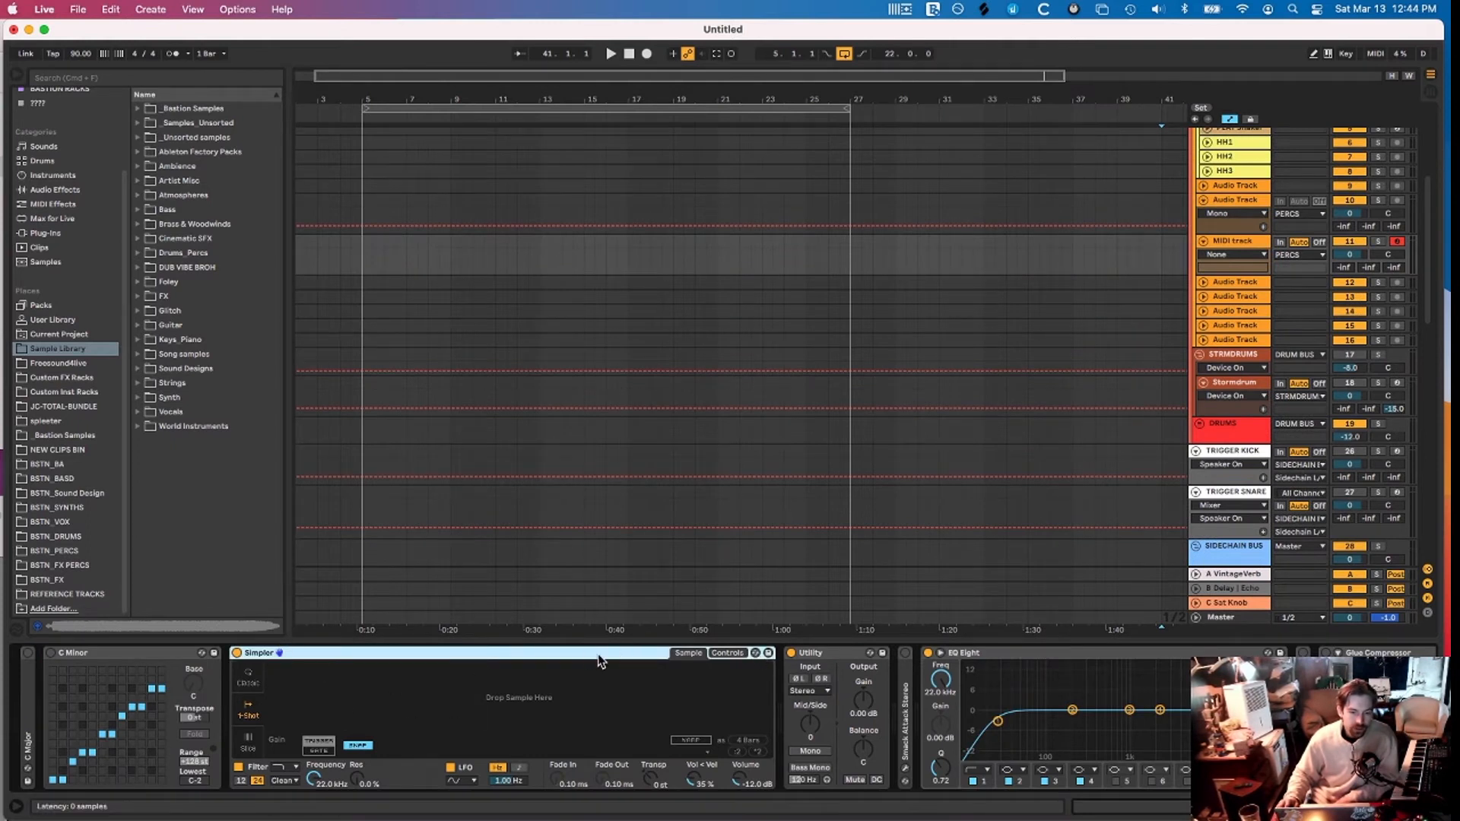
pyautogui.rightClick(404, 654)
pyautogui.click(441, 645)
pyautogui.rightClick(370, 654)
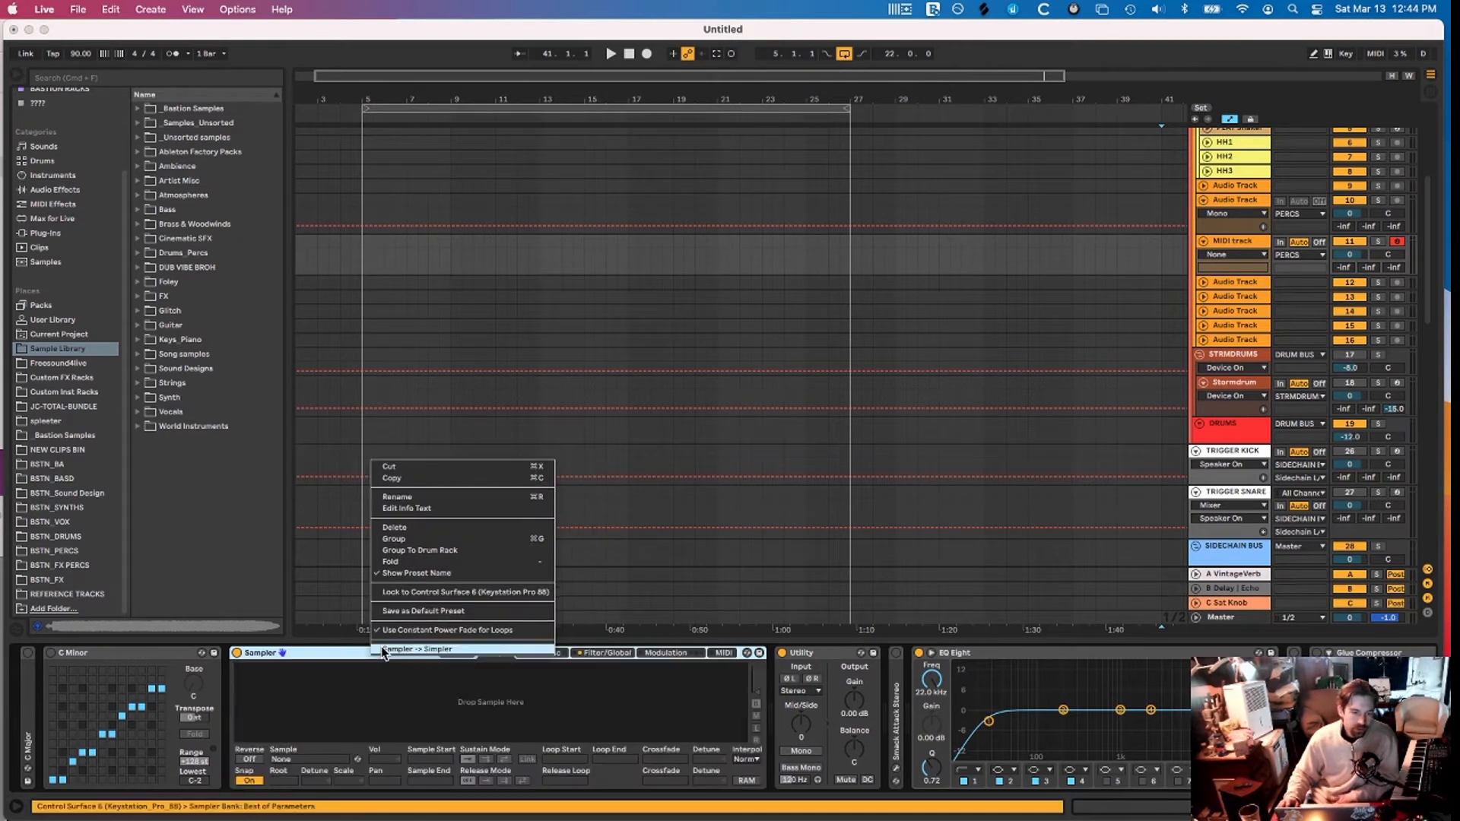
pyautogui.click(381, 645)
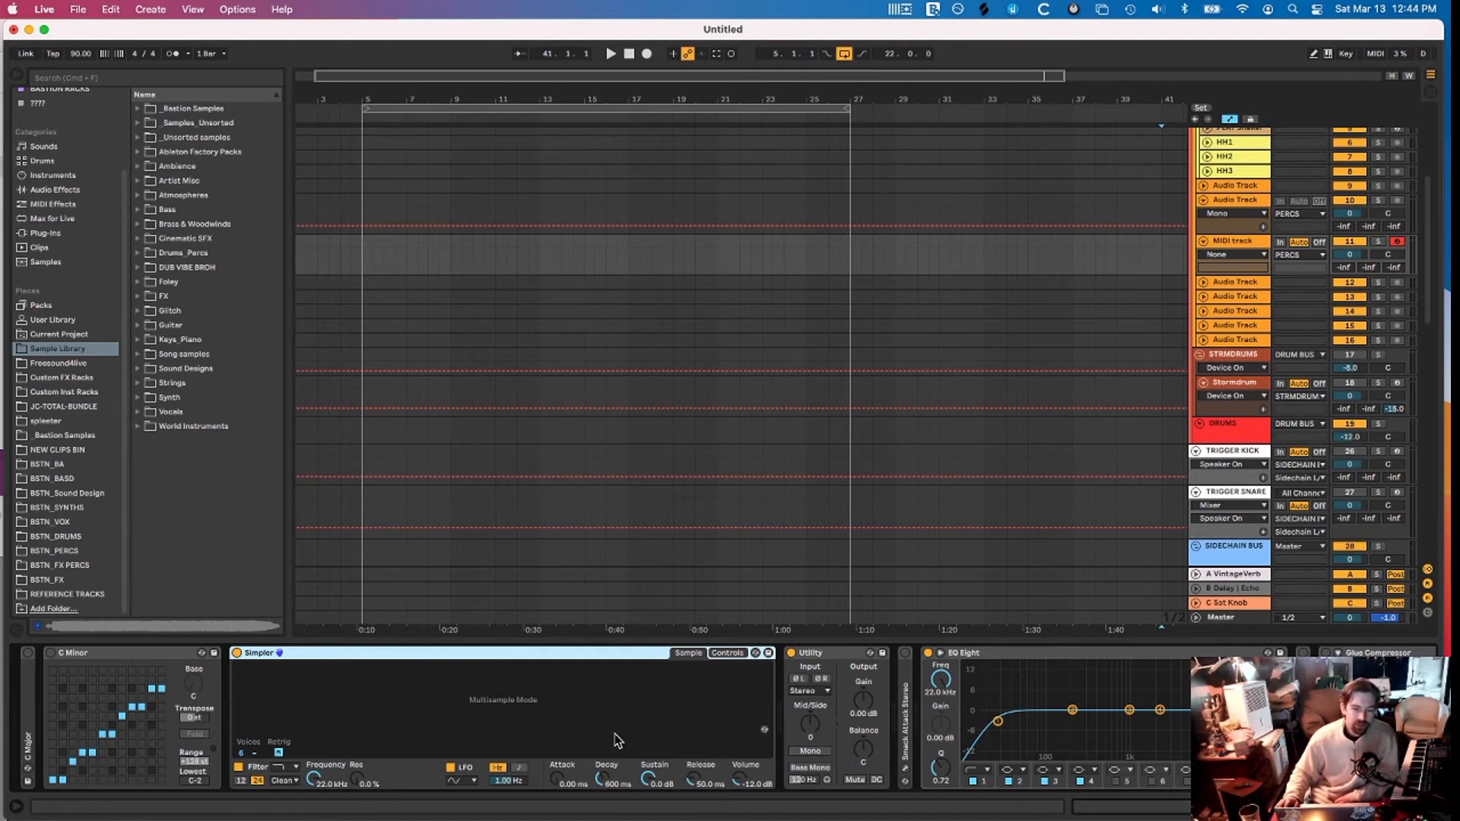
pyautogui.click(1331, 807)
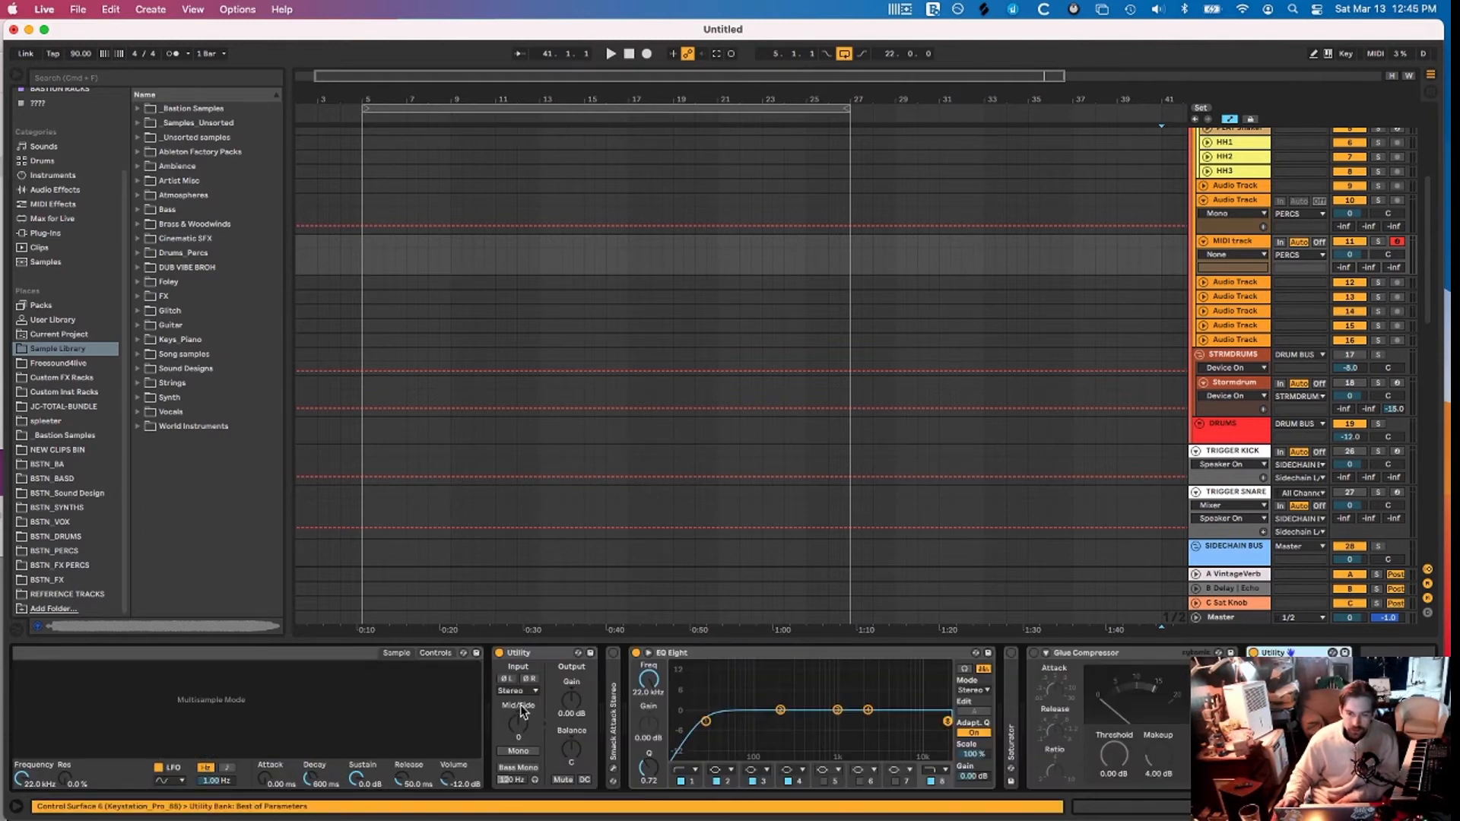
# Cut about 6.55 dB around 303 Hz with band 2 of the MIDI track's EQ Eight
pyautogui.click(613, 700)
pyautogui.click(742, 662)
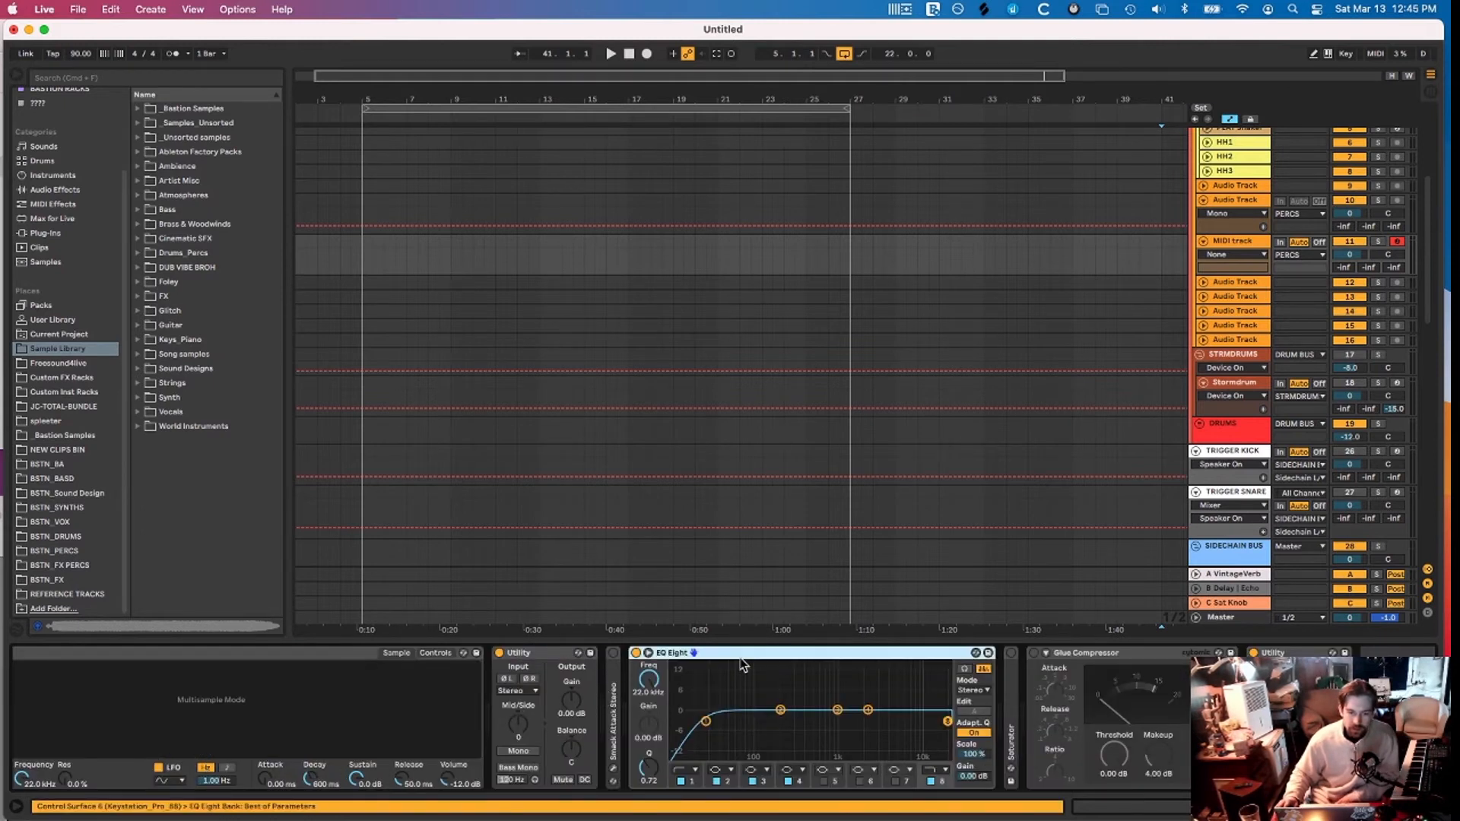
pyautogui.hscroll(-5, 791, 759)
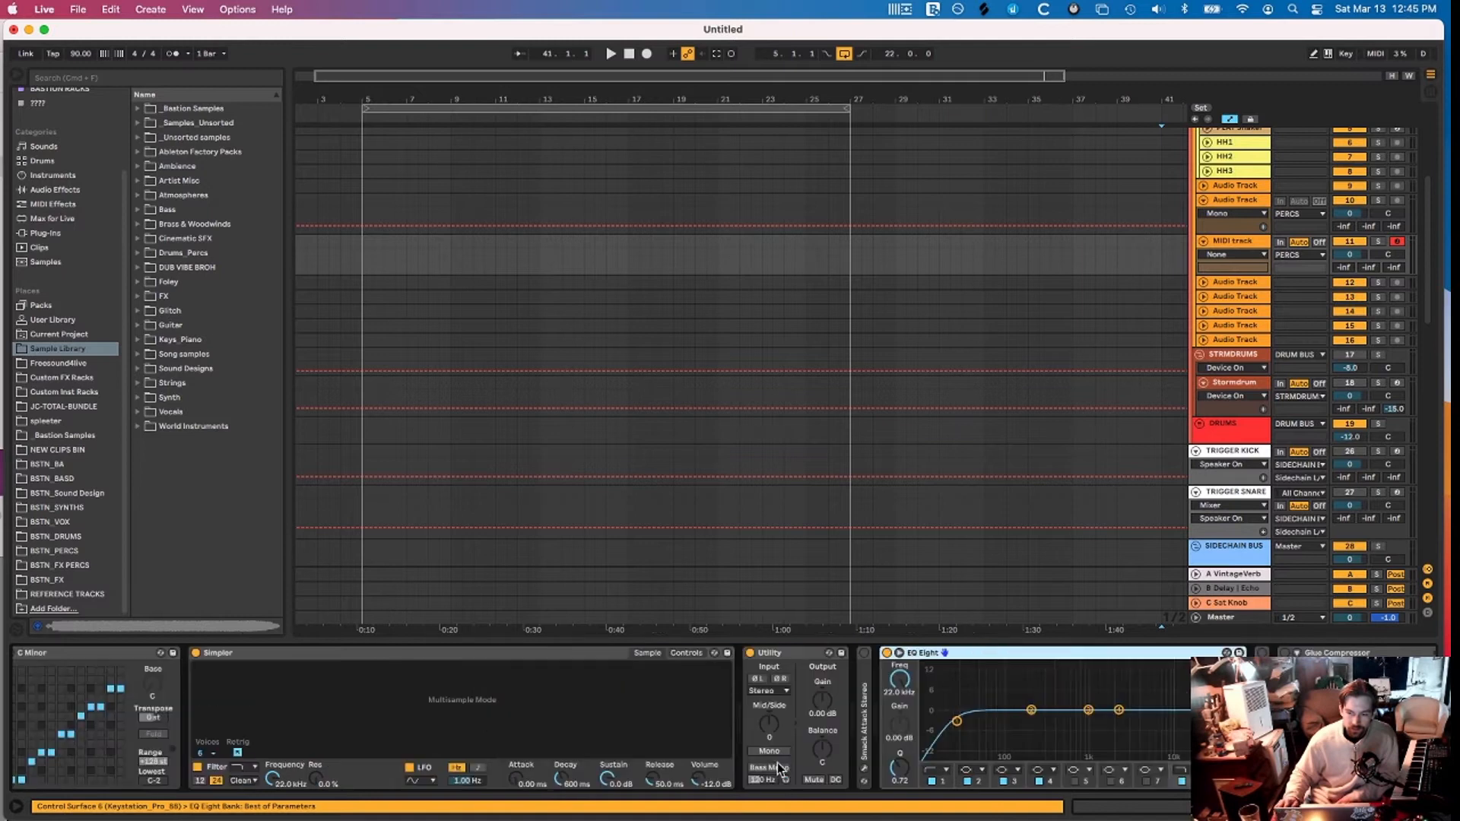
pyautogui.hscroll(5, 791, 759)
pyautogui.click(1010, 701)
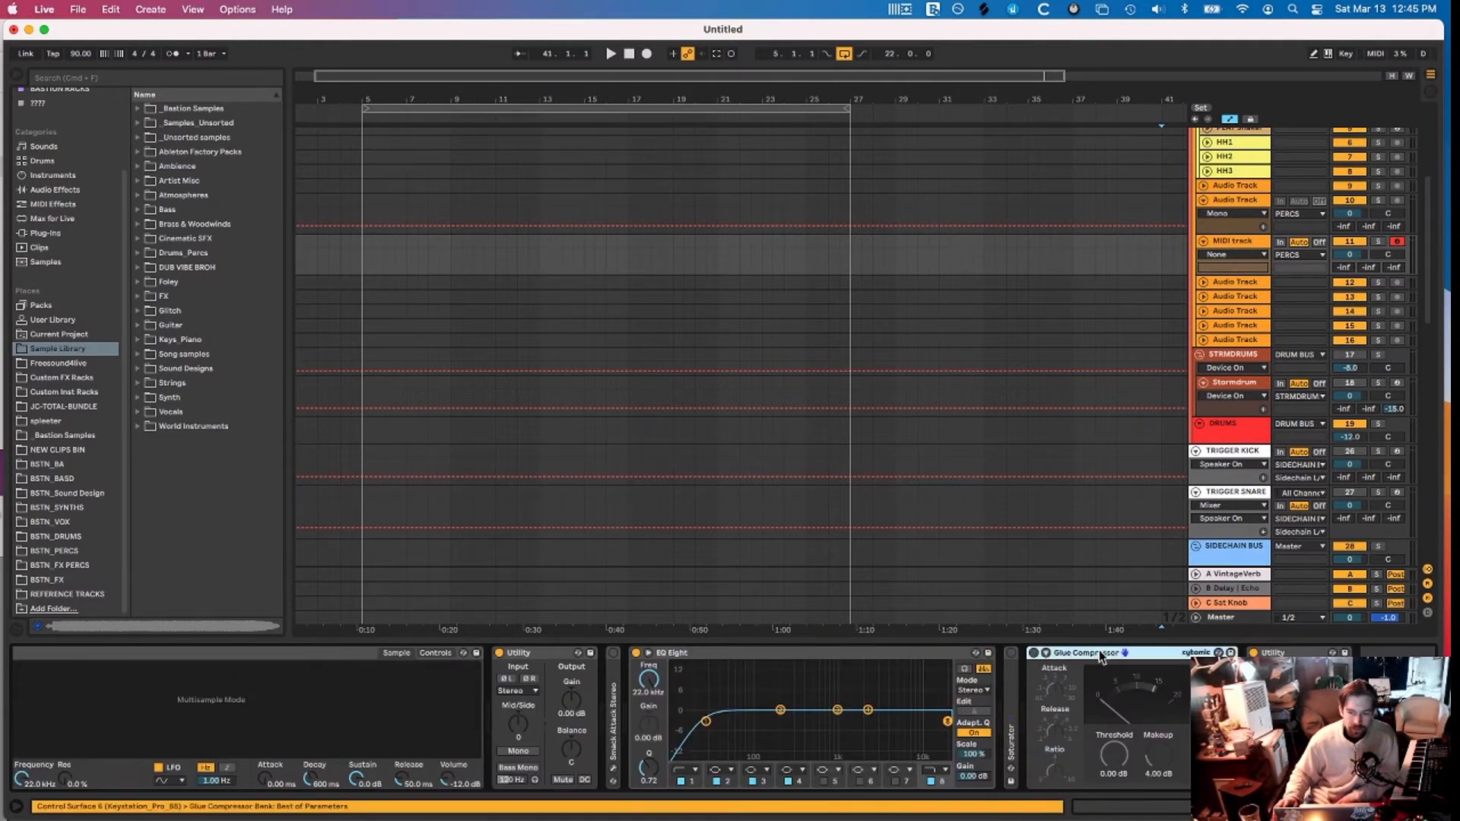
pyautogui.hscroll(-3, 1036, 696)
pyautogui.hscroll(3, 1036, 696)
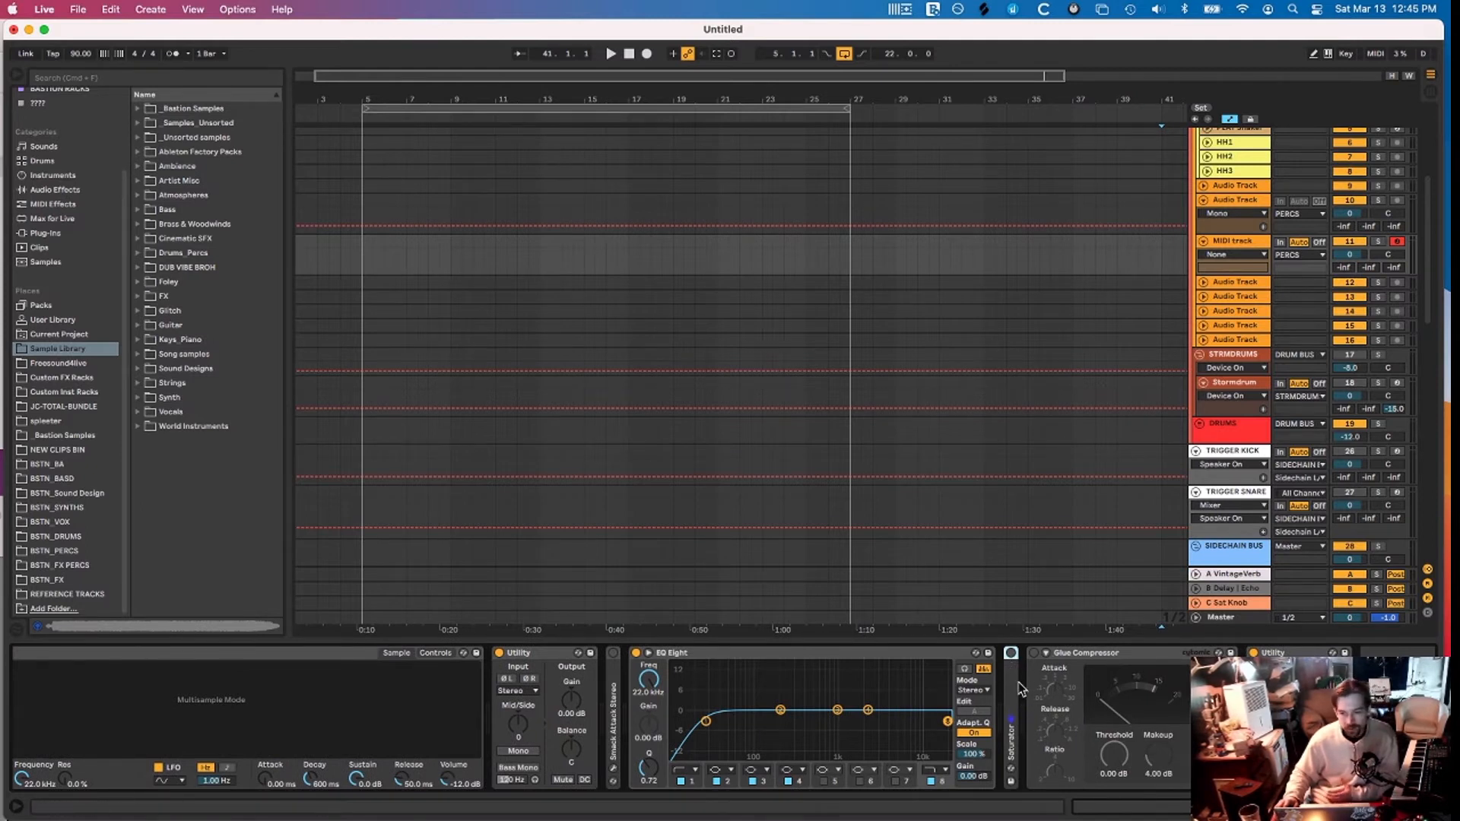
pyautogui.click(768, 686)
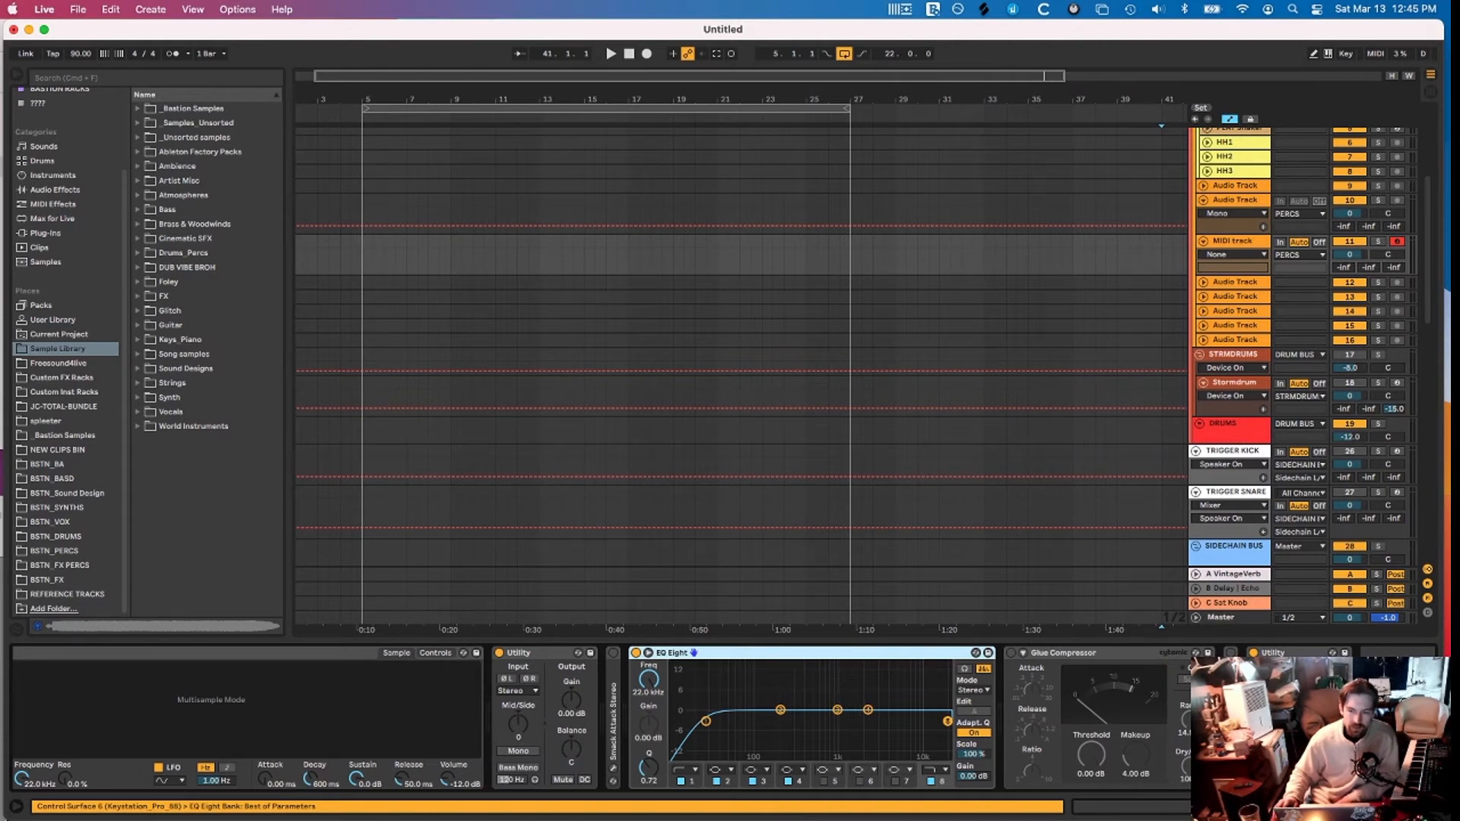
pyautogui.click(1231, 683)
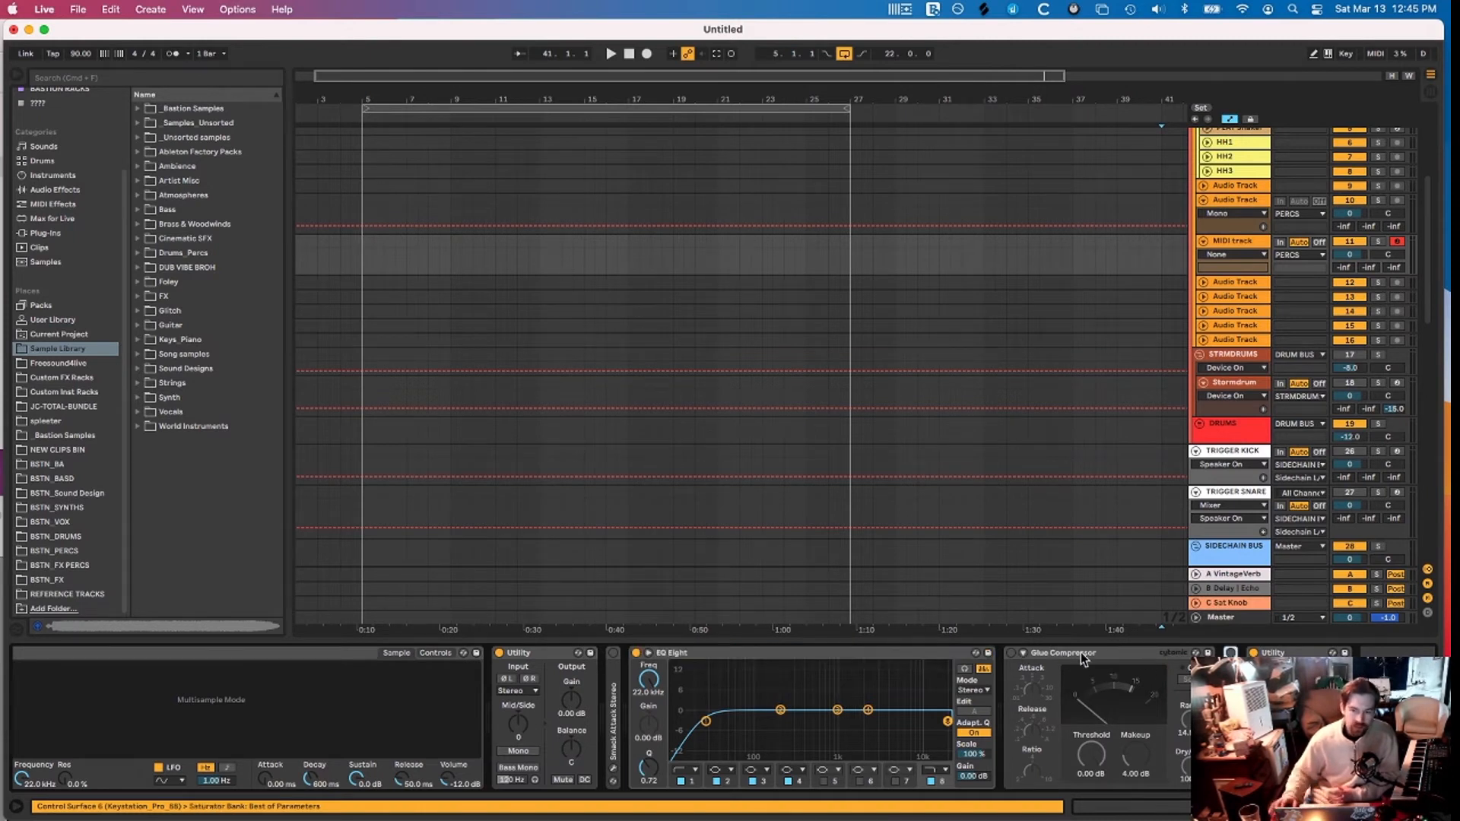
pyautogui.moveTo(780, 710)
pyautogui.mouseDown()
pyautogui.moveTo(789, 750)
pyautogui.moveTo(795, 726)
pyautogui.mouseUp()
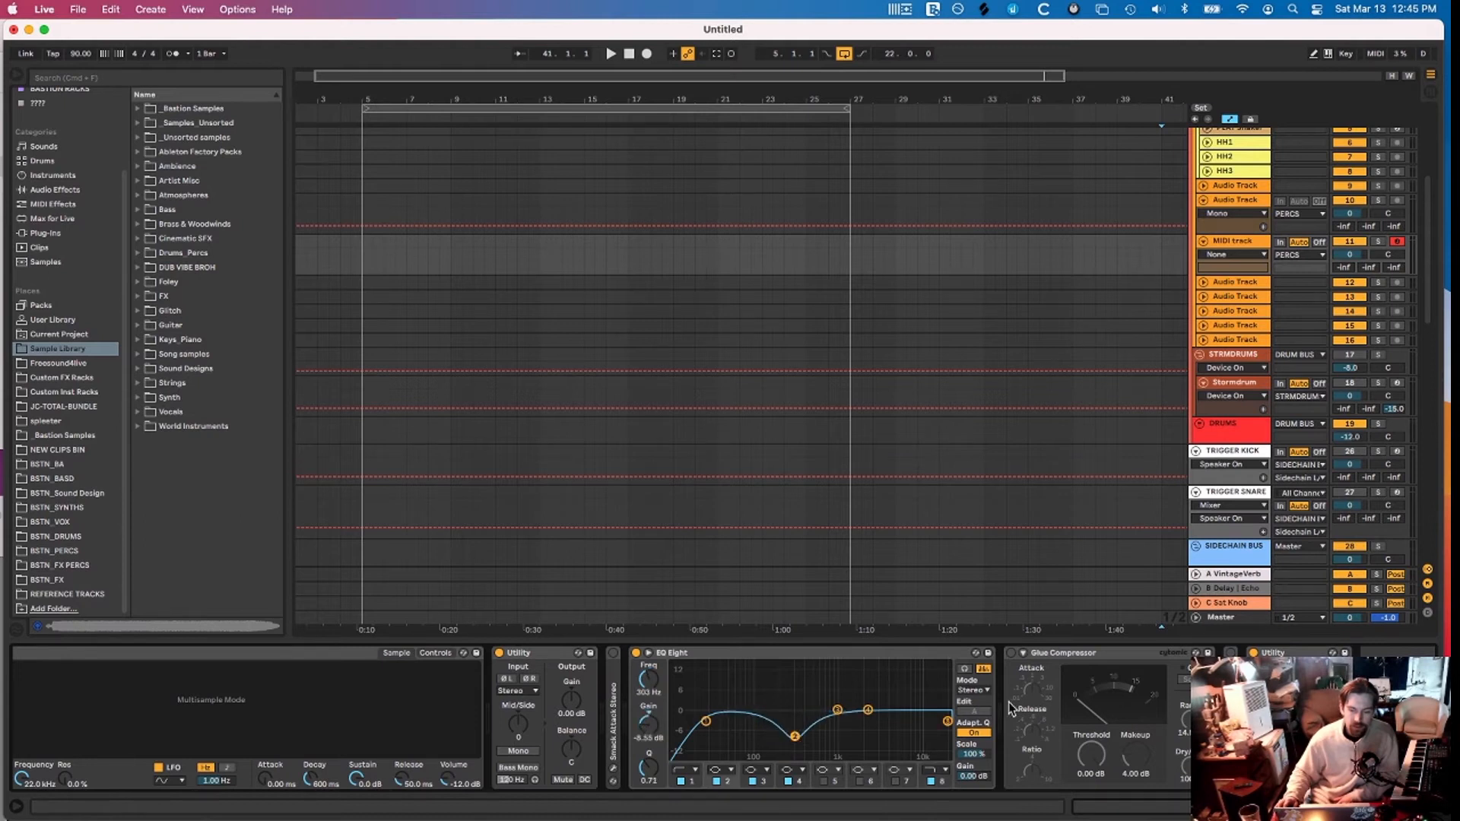
# Look up Pro-Q 3 in the browser from the chain's EQ device menu
pyautogui.hscroll(-2, 771, 681)
pyautogui.hscroll(2, 771, 680)
pyautogui.rightClick(1269, 708)
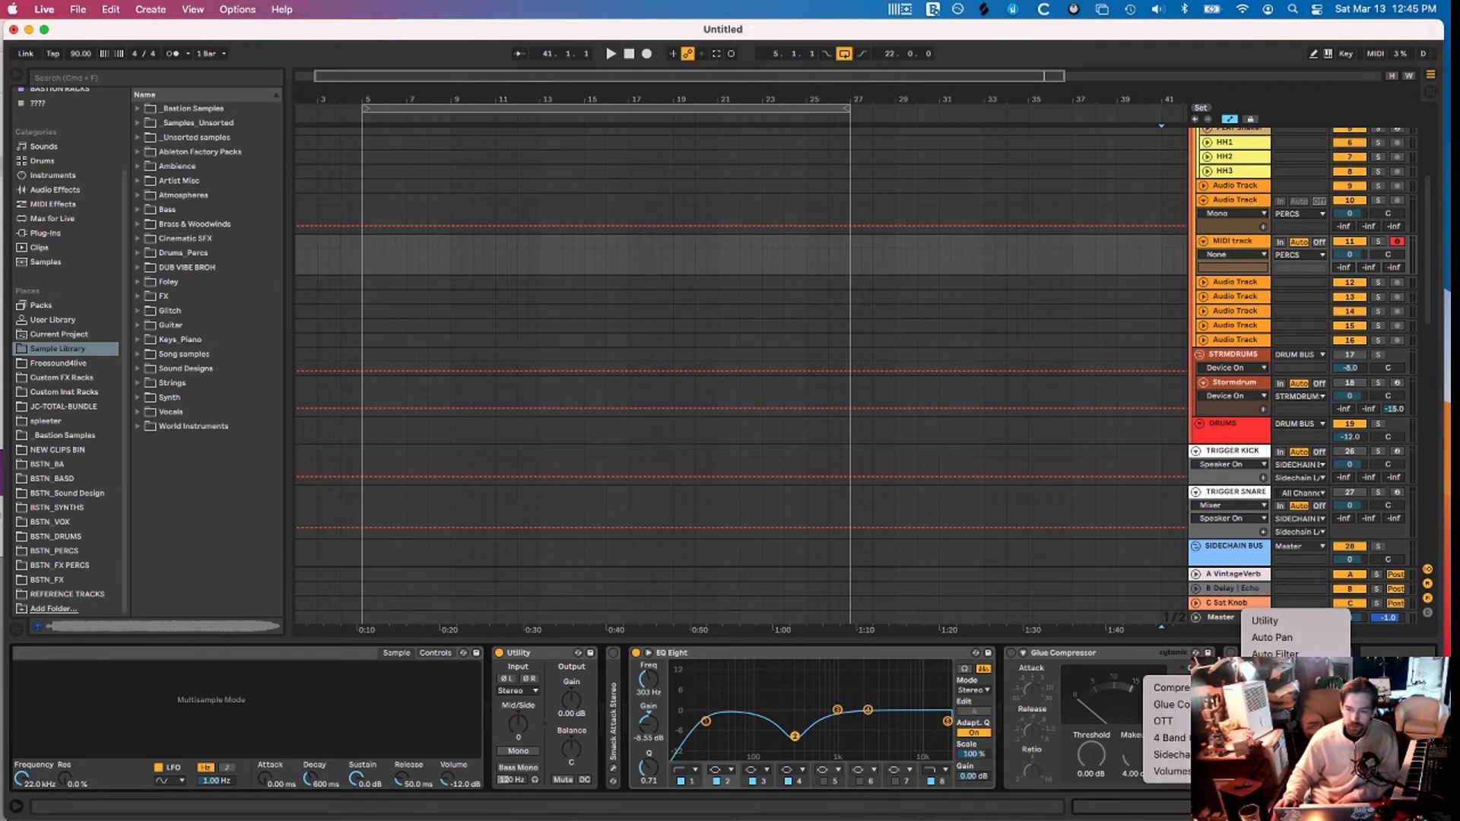
pyautogui.moveTo(1268, 671)
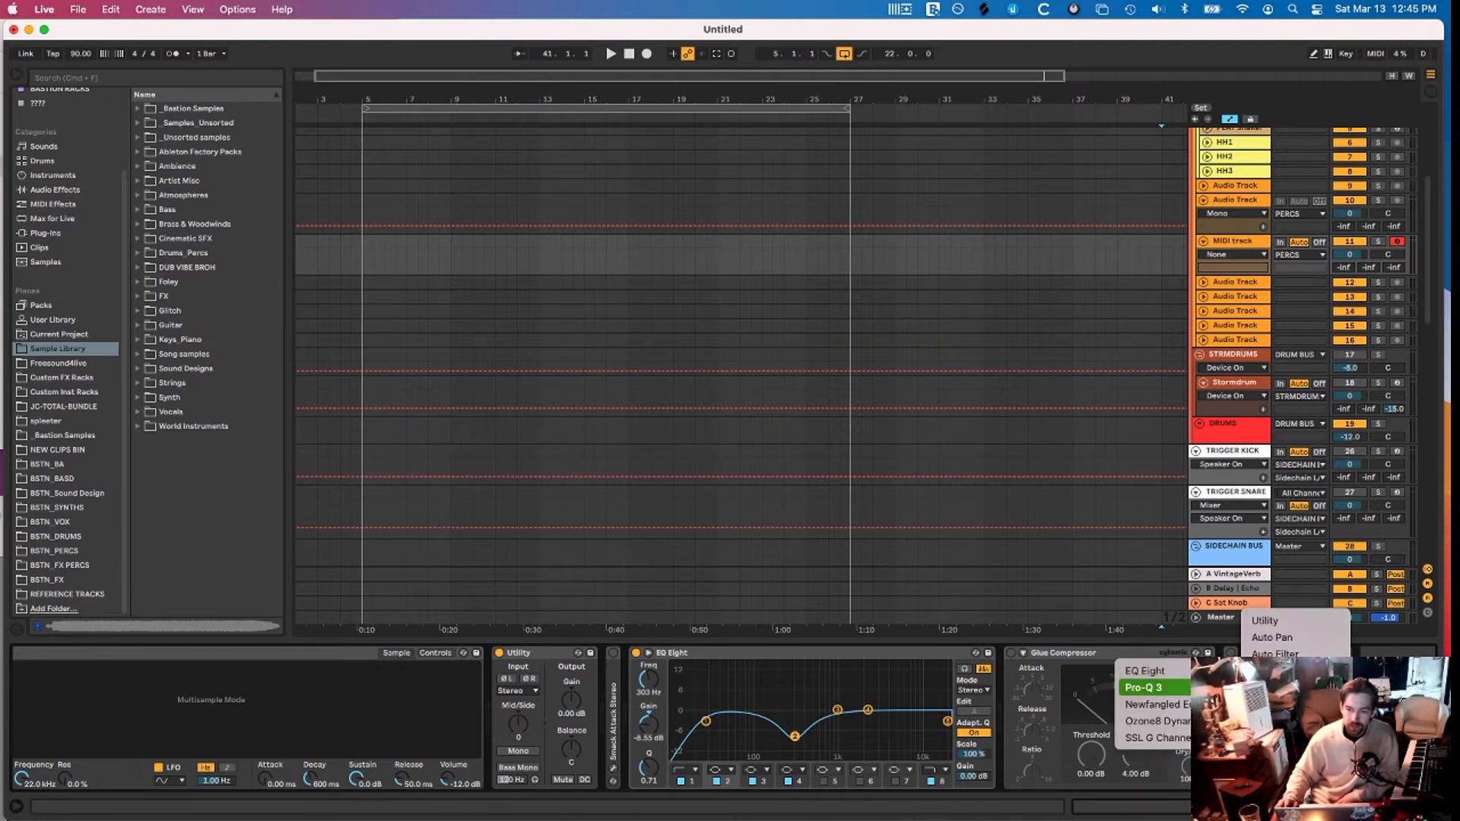
pyautogui.click(1156, 688)
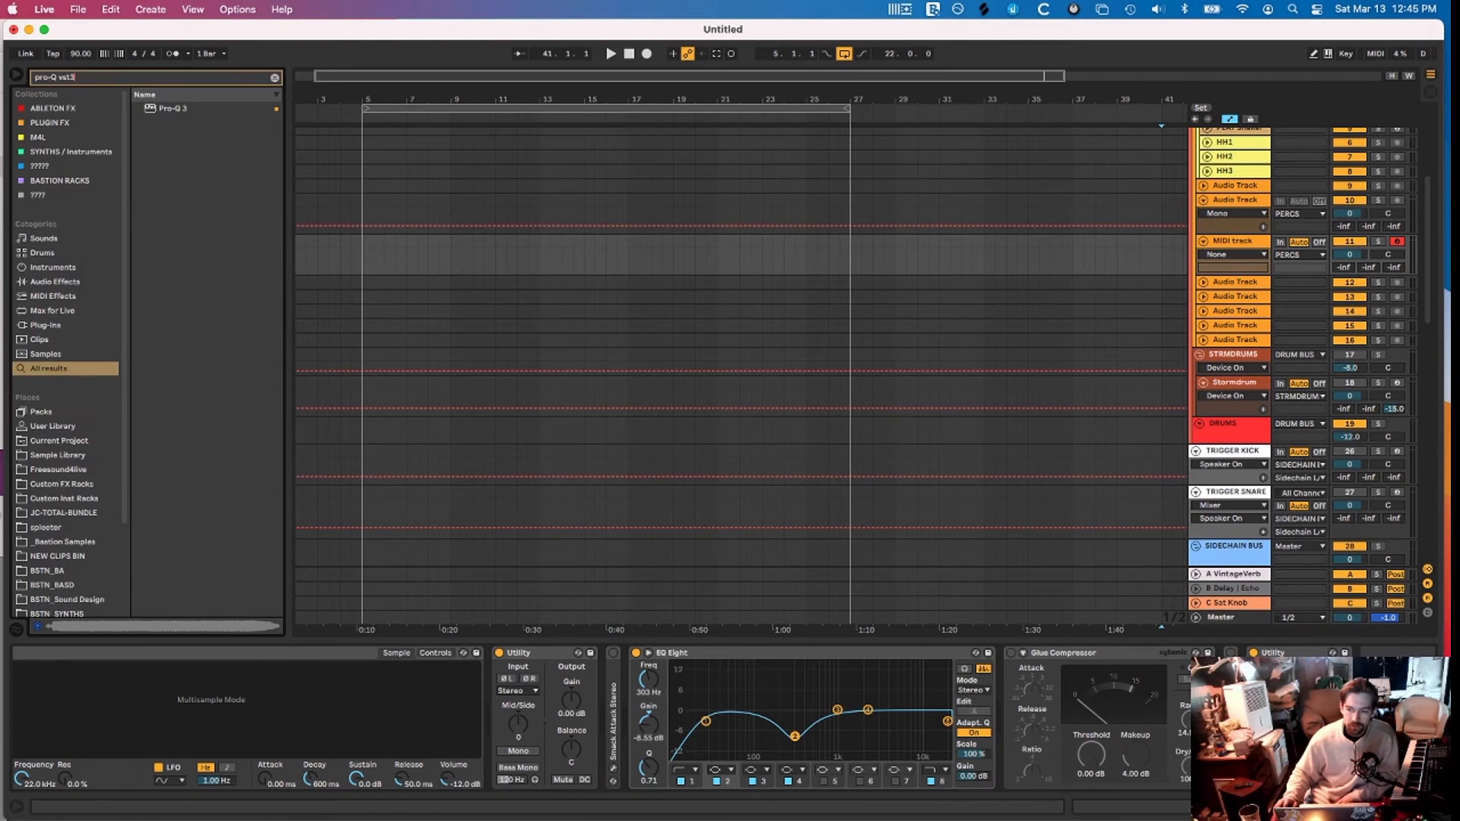
# Load Pro-Q 3 at the end of the MIDI track's chain and close its window
pyautogui.press('Return')
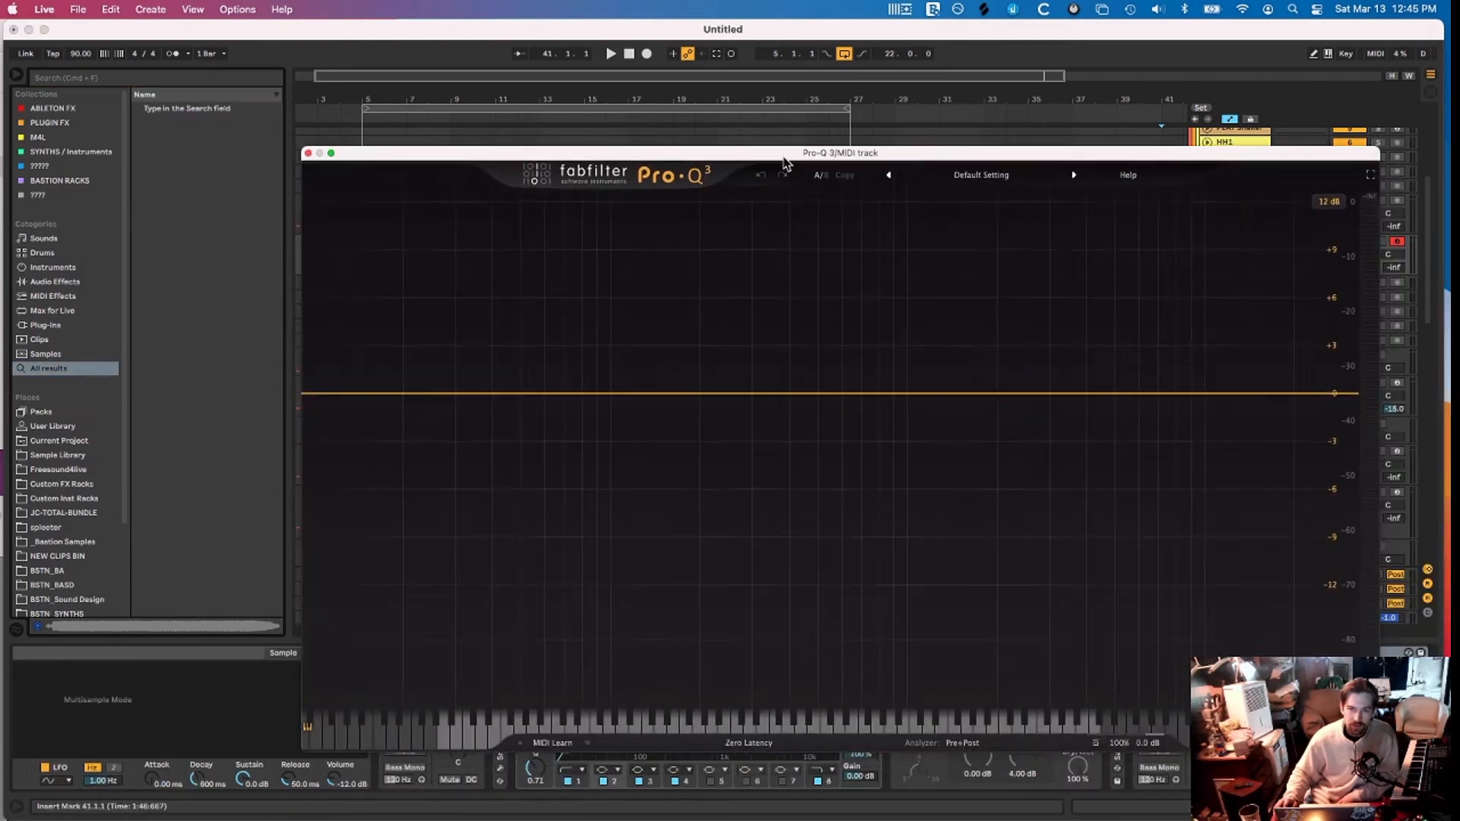
pyautogui.moveTo(784, 162); pyautogui.dragTo(695, 136)
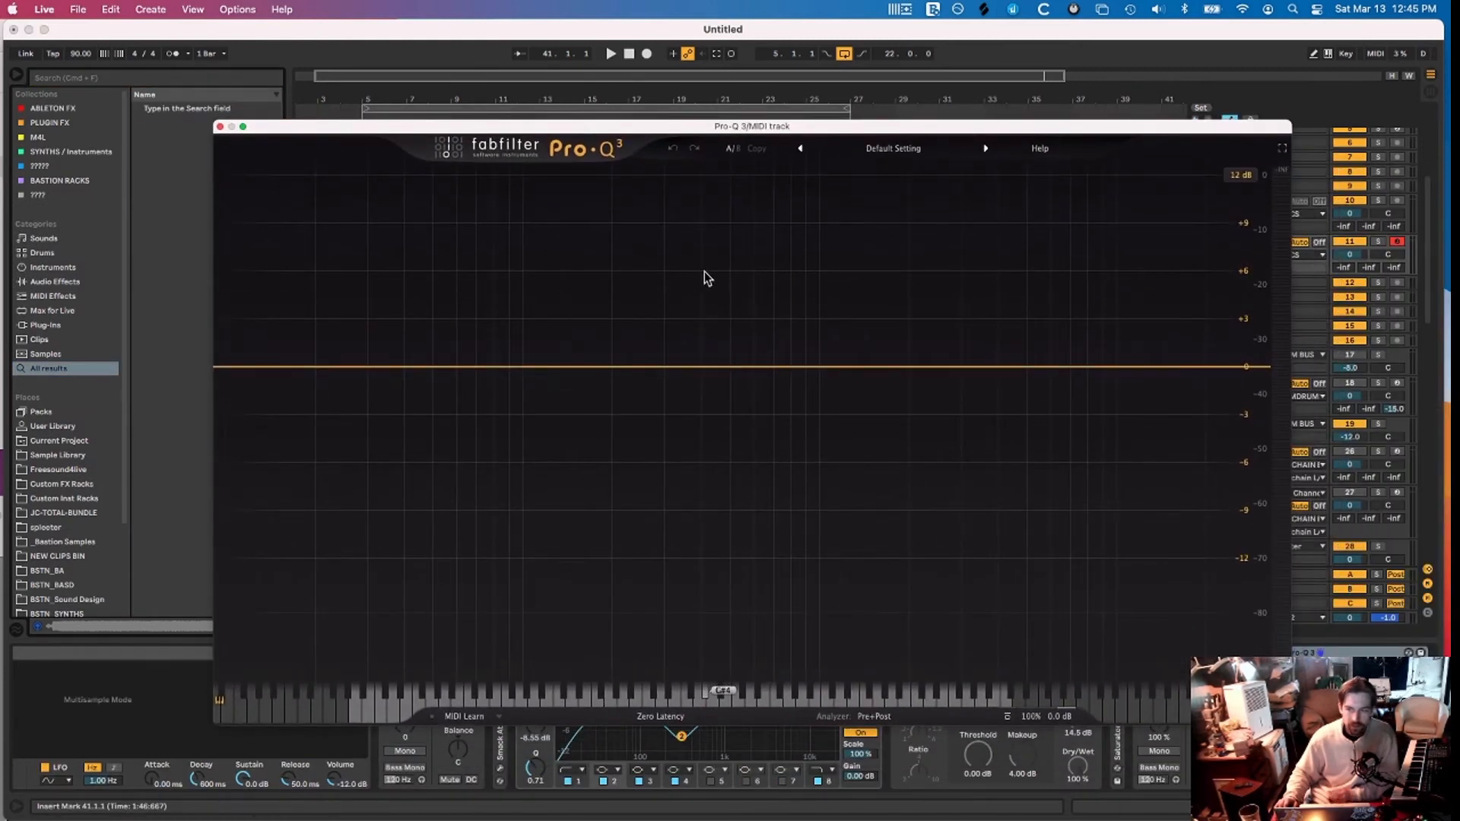
pyautogui.click(220, 127)
pyautogui.hscroll(2, 1129, 721)
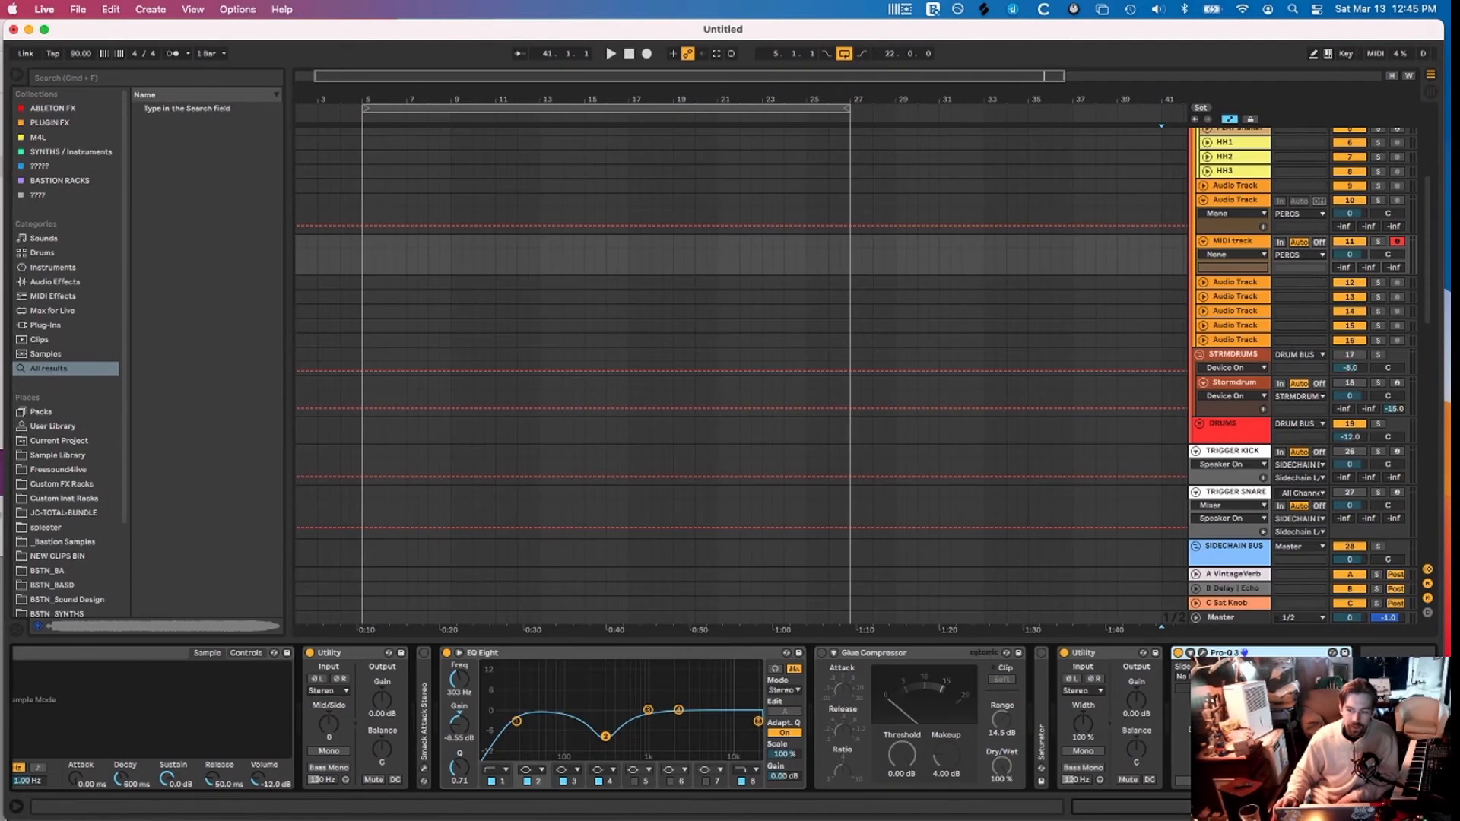
# Check the sampler quick list and Live Enhancement Suite options, then scroll to the top
pyautogui.rightClick(1269, 721)
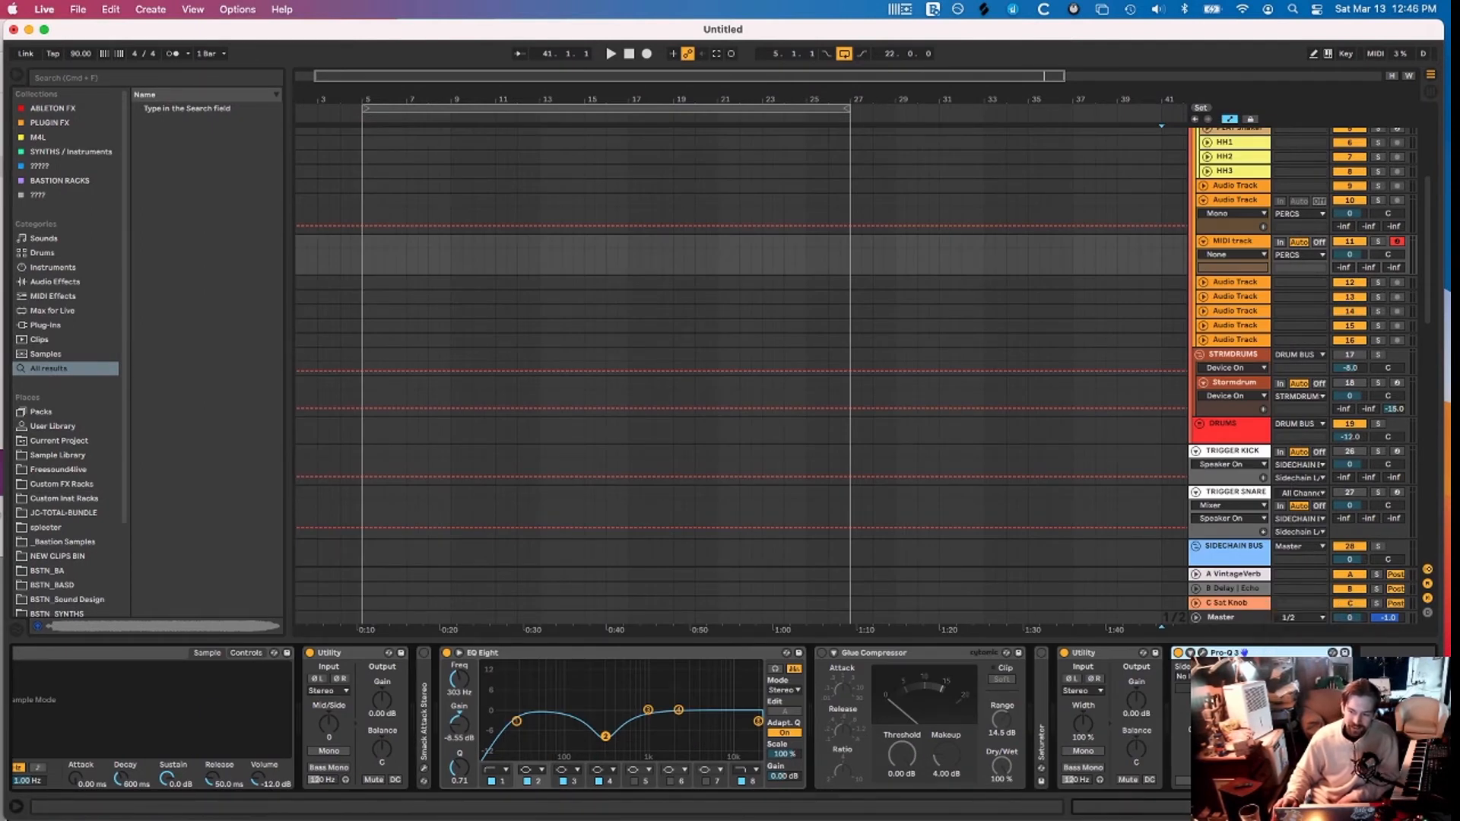
pyautogui.click(1386, 721)
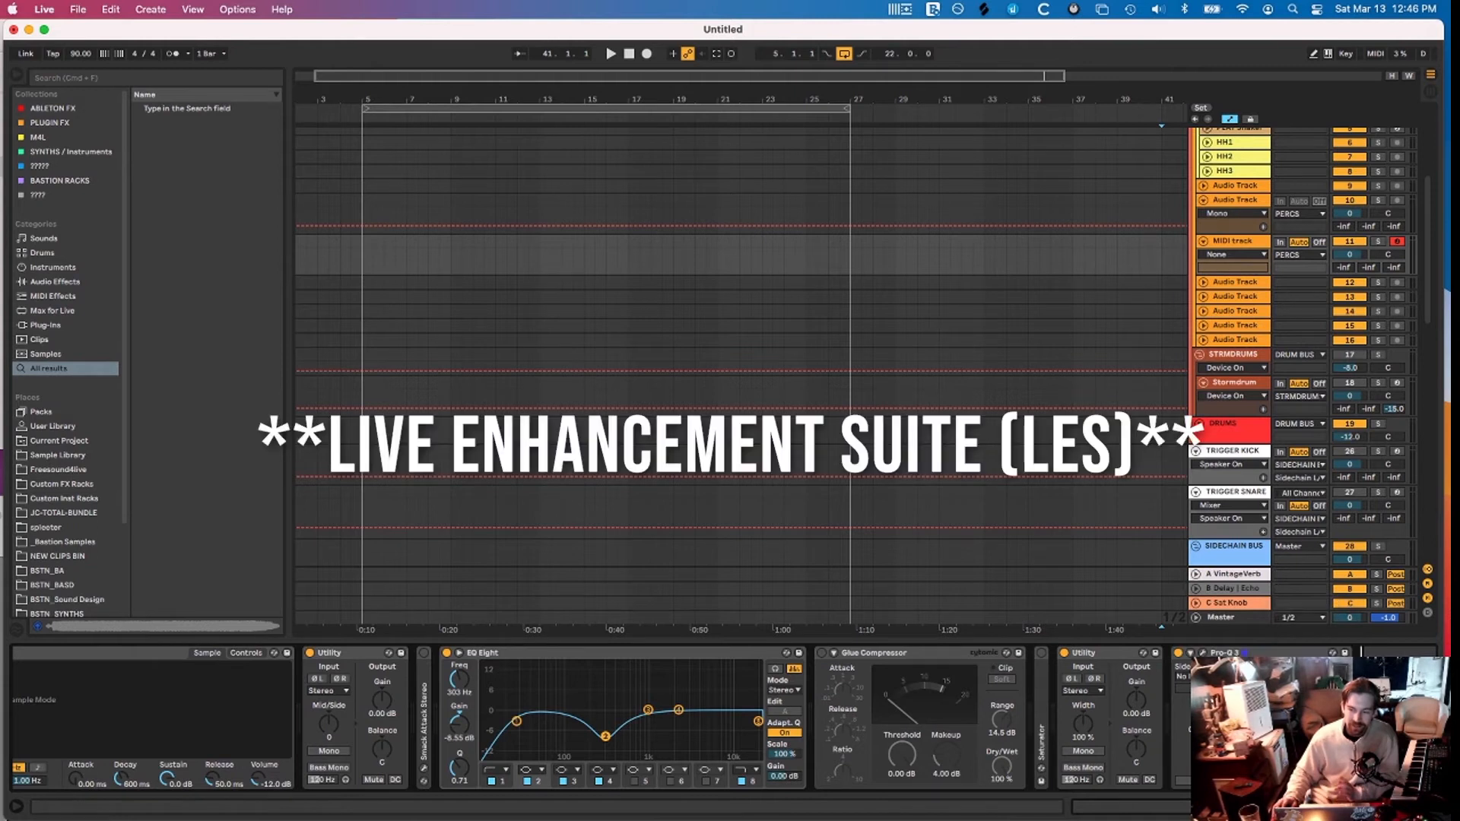
pyautogui.click(893, 7)
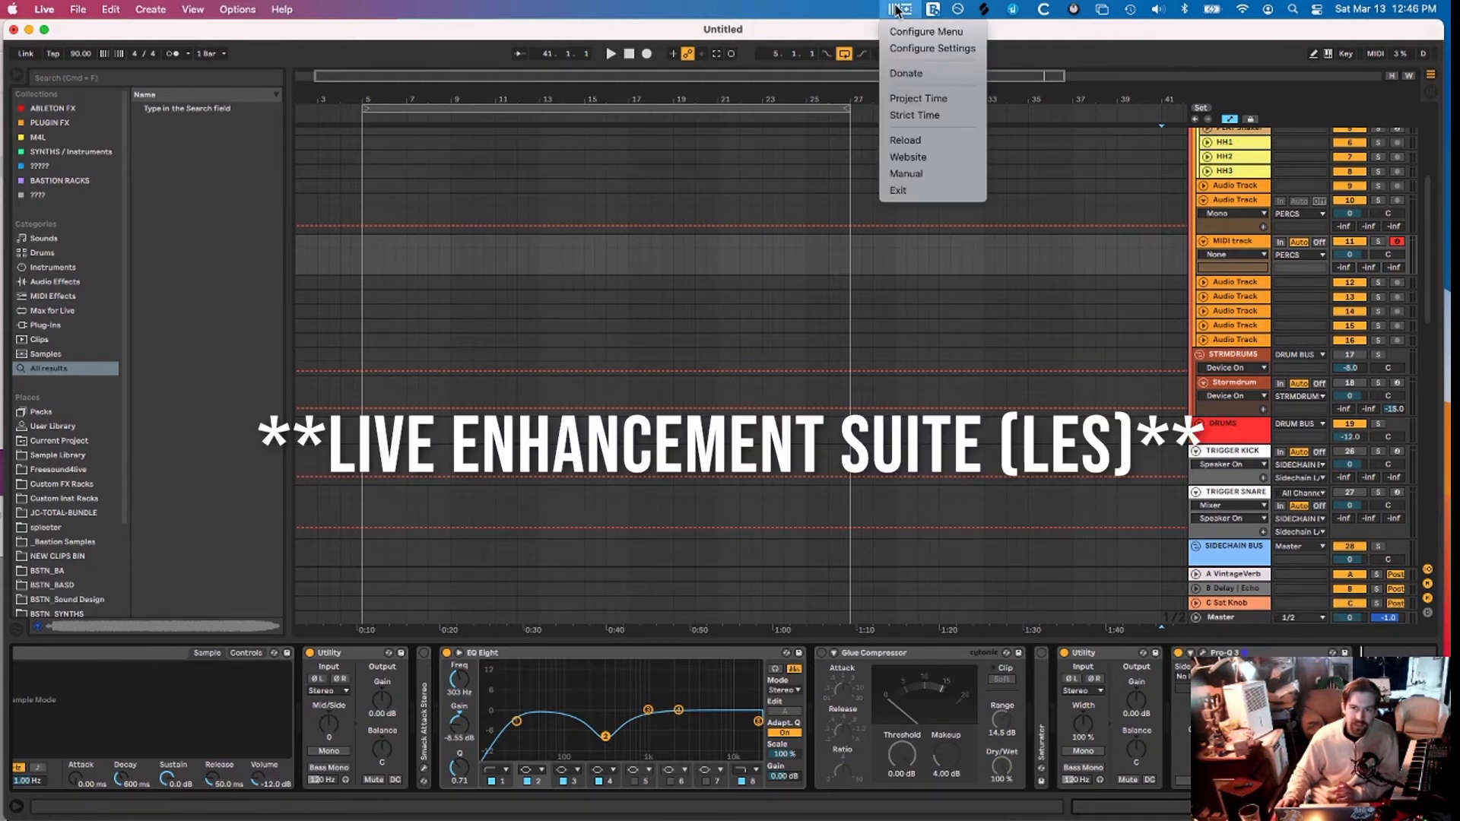
pyautogui.click(1001, 183)
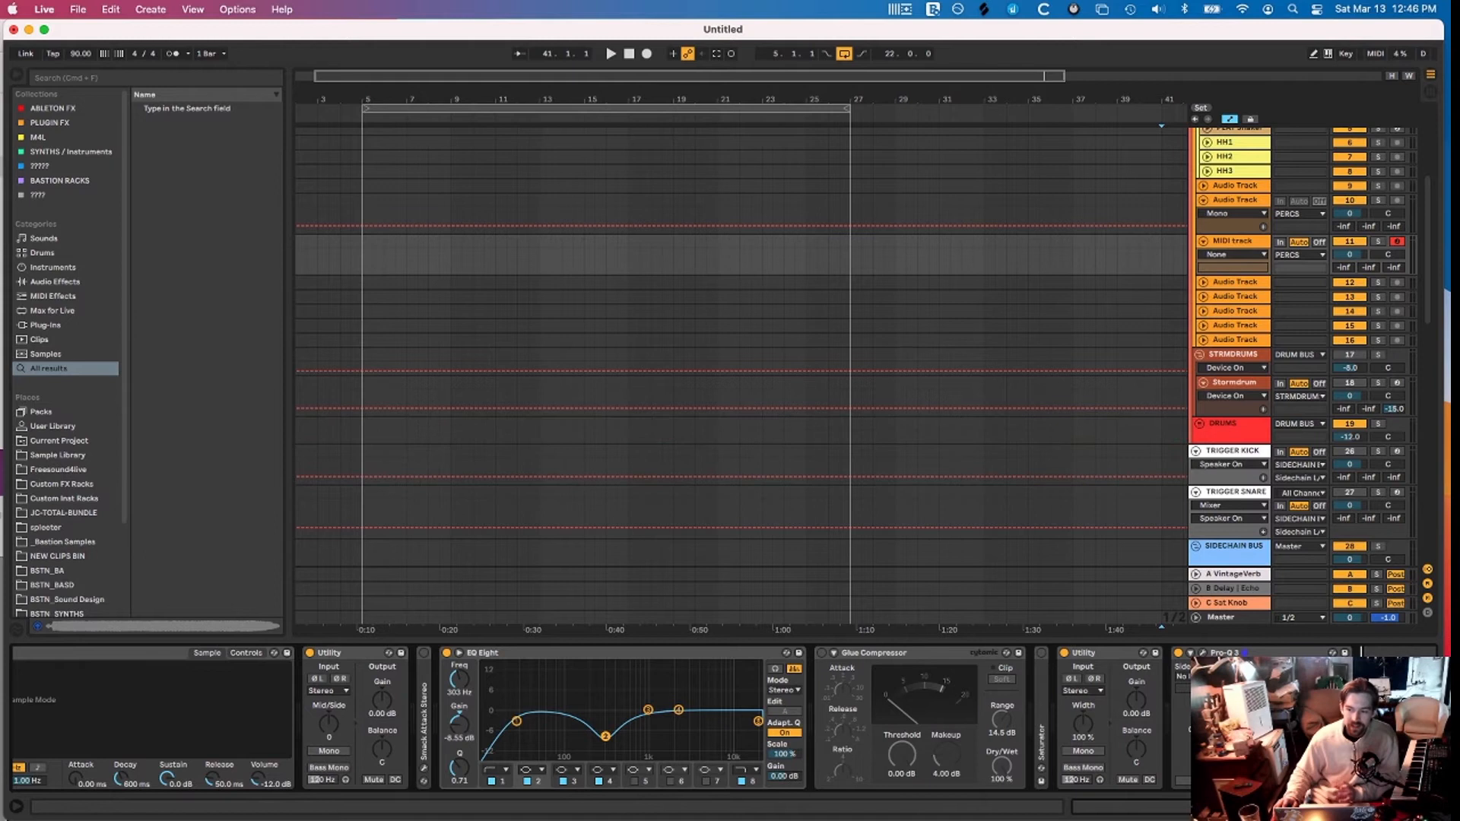
pyautogui.scroll(5, 1178, 279)
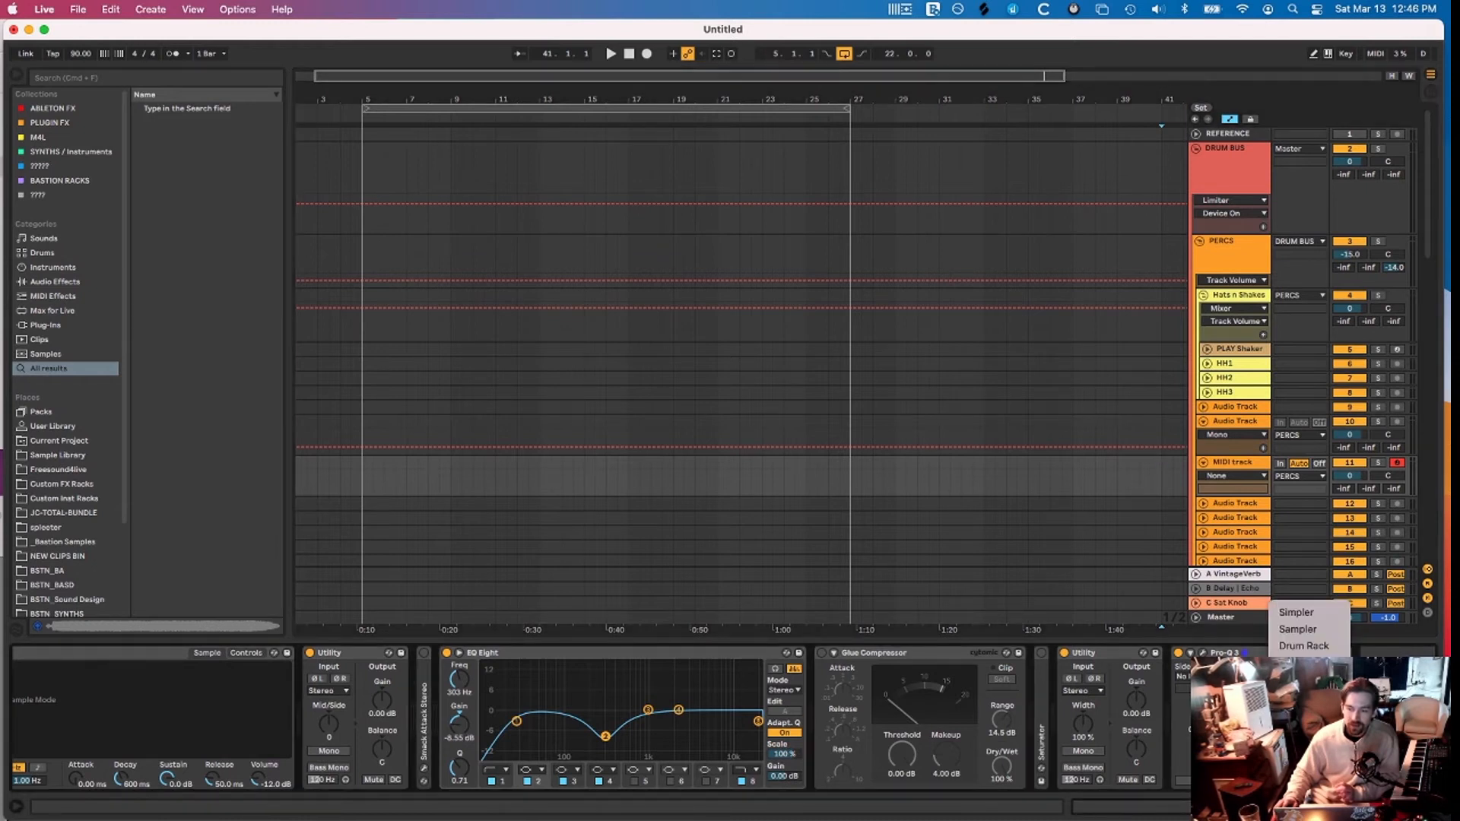
# Create a MIDI clip at bar 6 on LD_Keys and duplicate the bars 5–8.5 pattern out to bar 33
pyautogui.click(1039, 407)
pyautogui.scroll(-3, 944, 417)
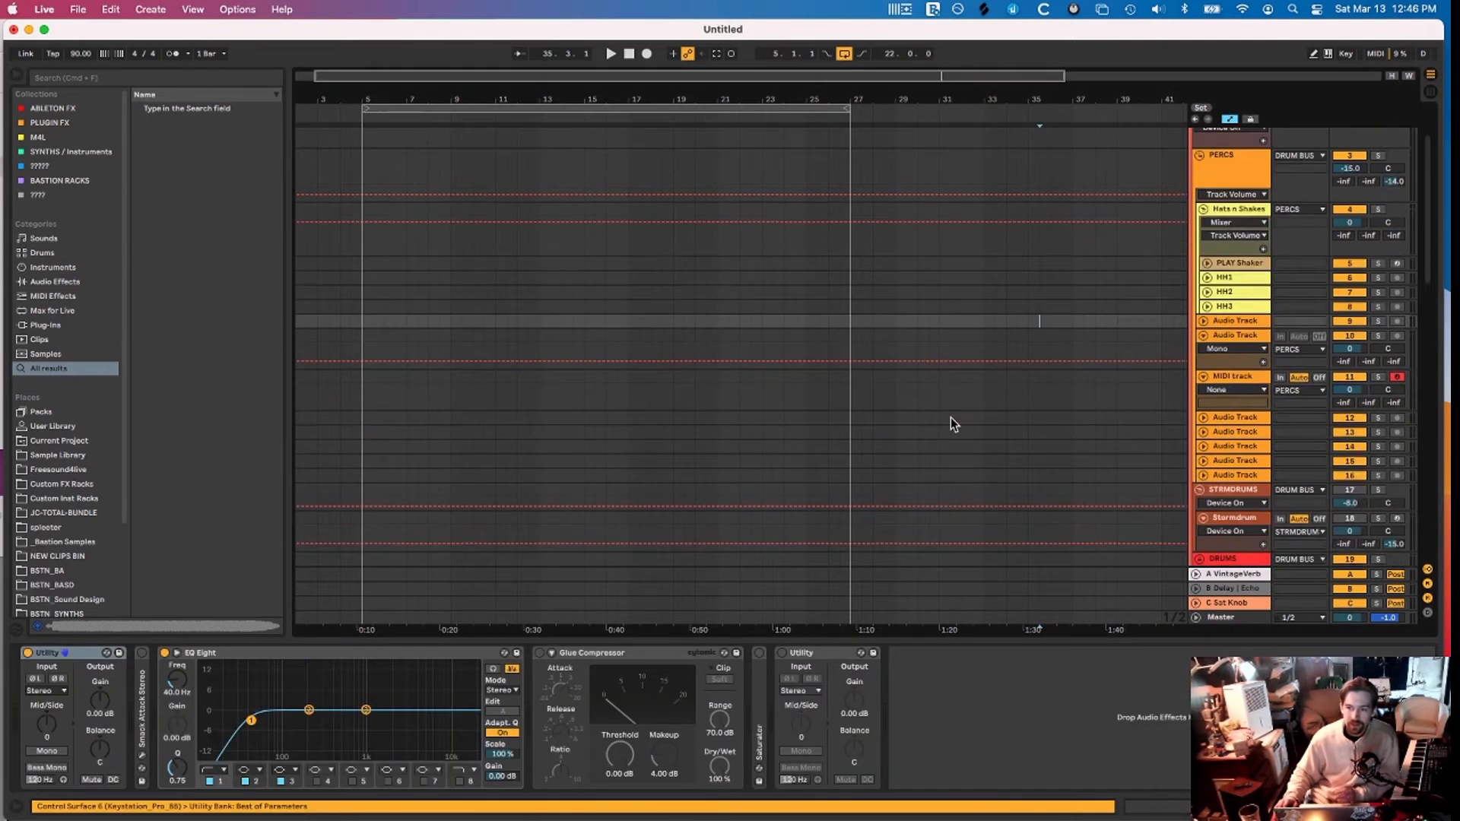
pyautogui.scroll(-6, 1028, 426)
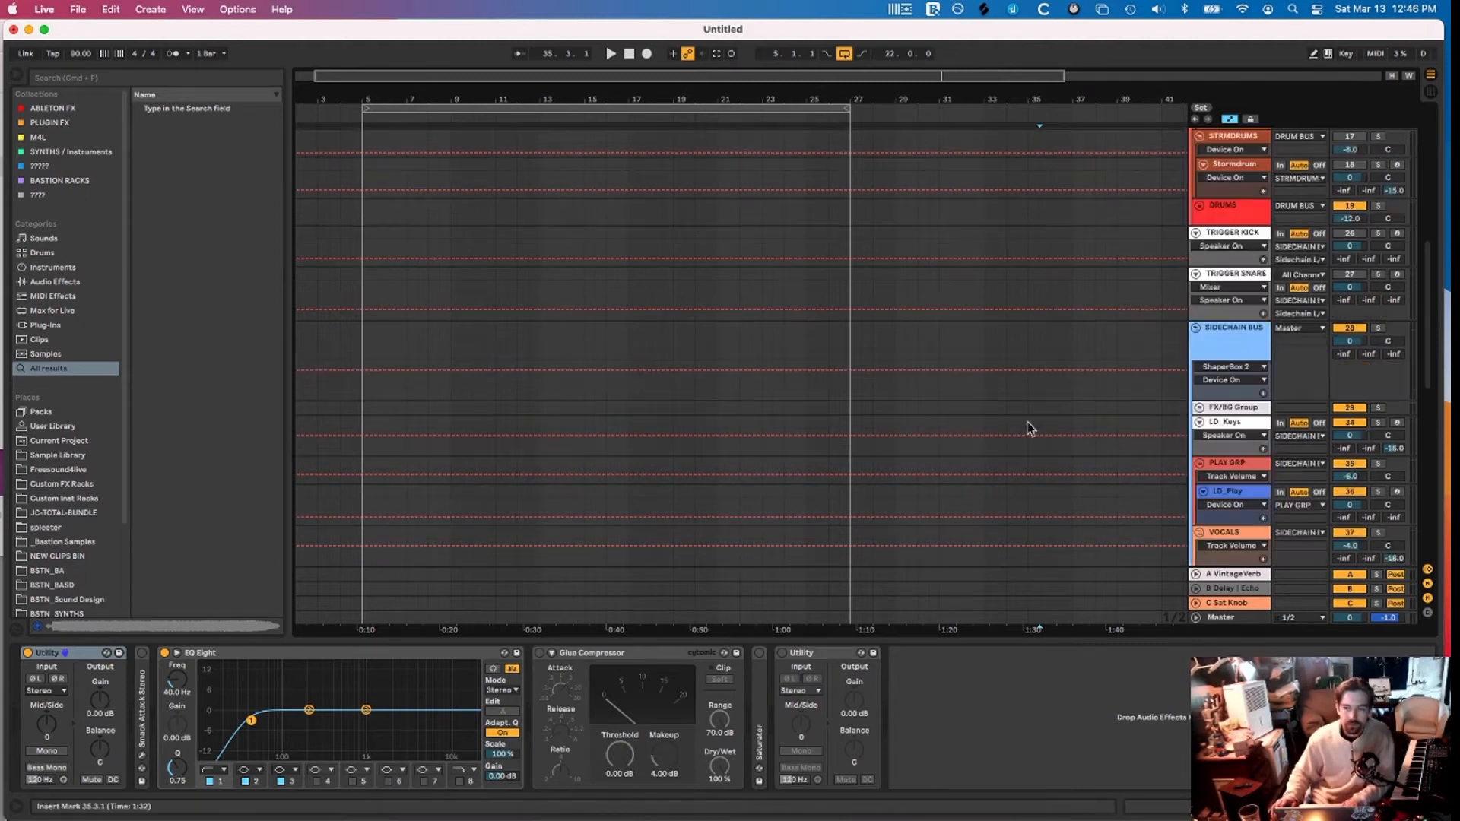
pyautogui.doubleClick(390, 426)
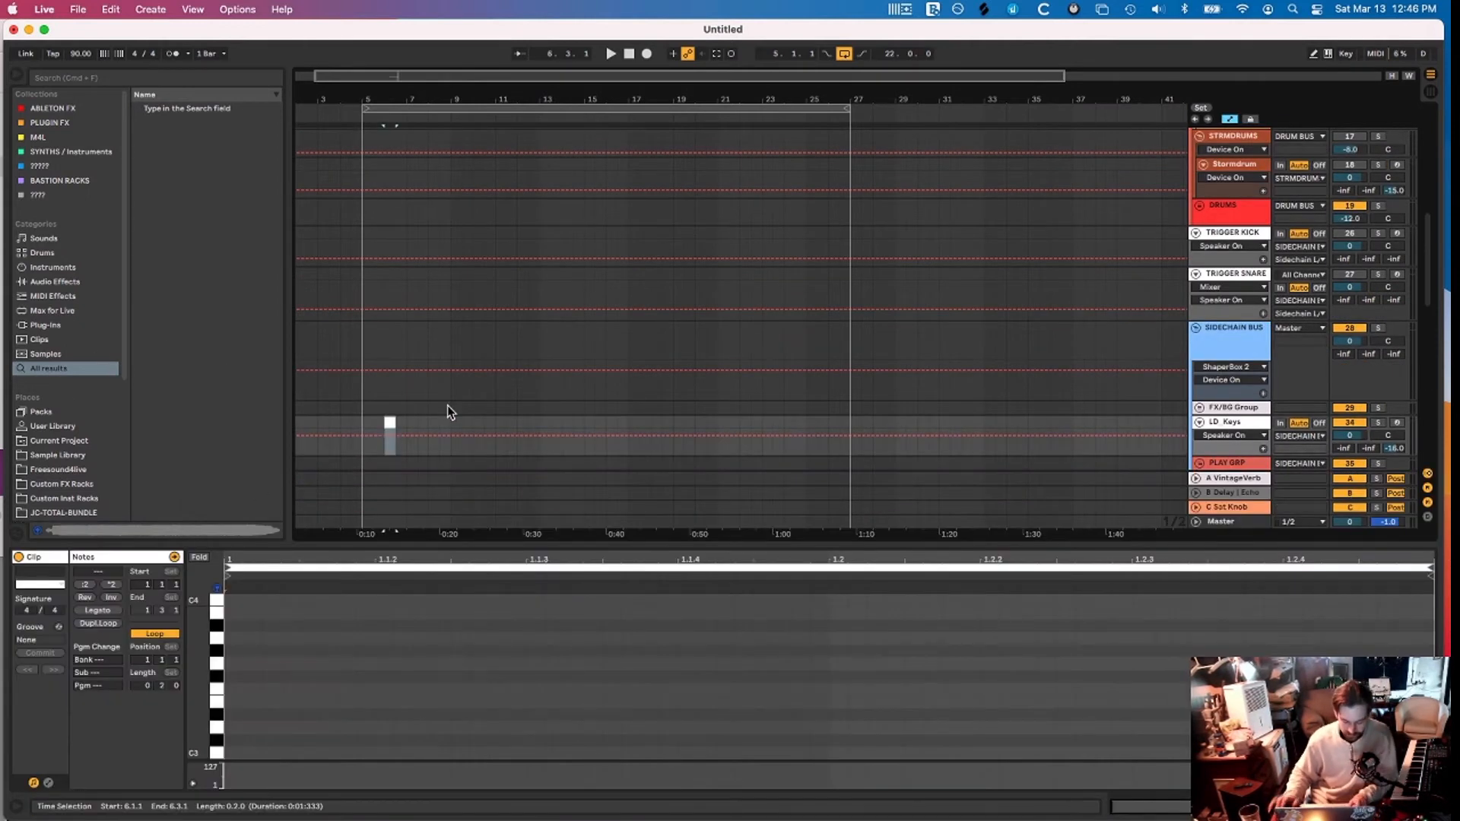
pyautogui.press('super+d')
pyautogui.press('super+d')
pyautogui.press('super+d')
pyautogui.press('super+d')
pyautogui.press('super+d')
pyautogui.press('super+d')
pyautogui.press('super+d')
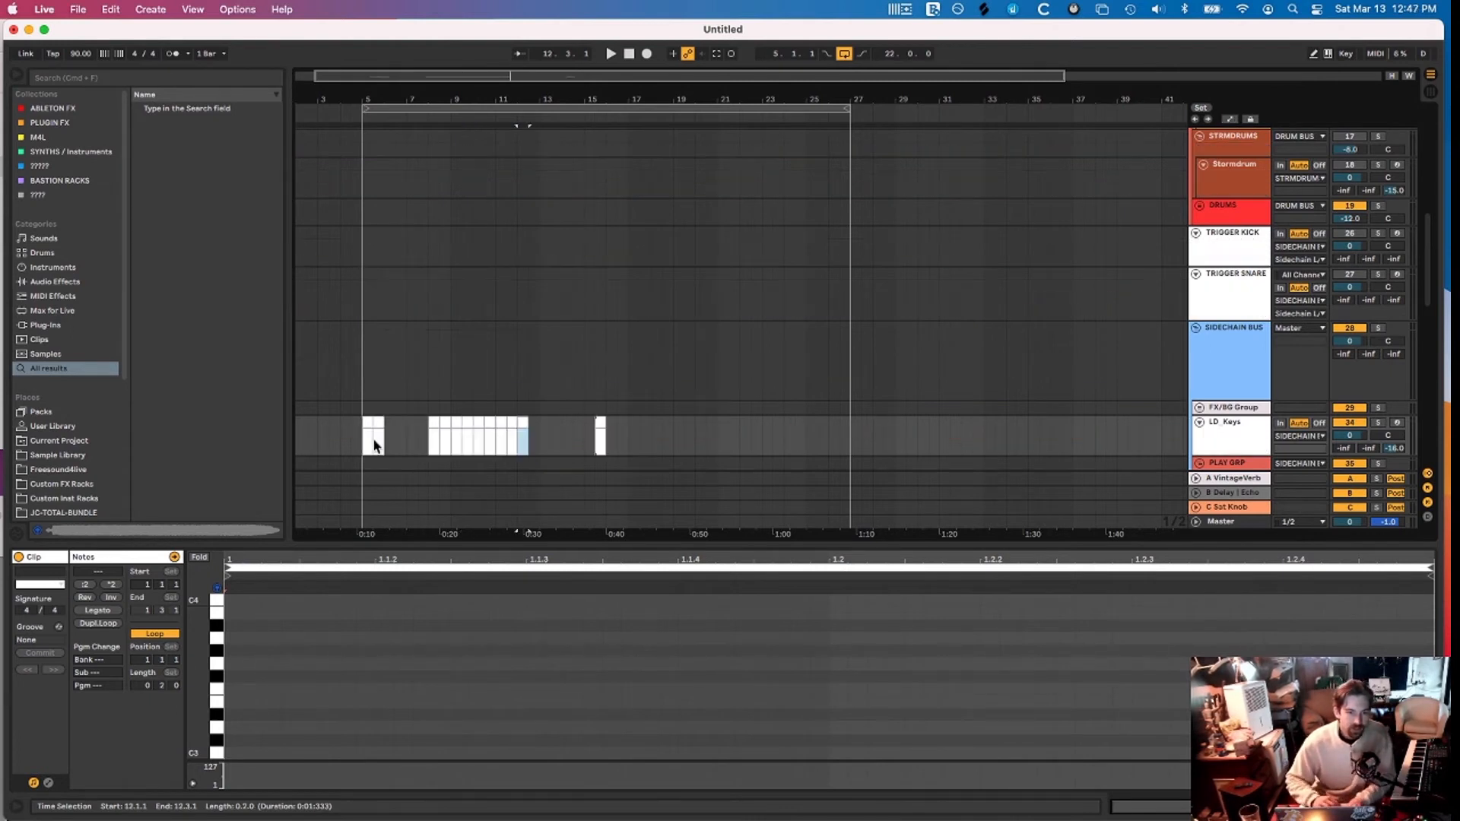
pyautogui.click(468, 425)
pyautogui.click(362, 444)
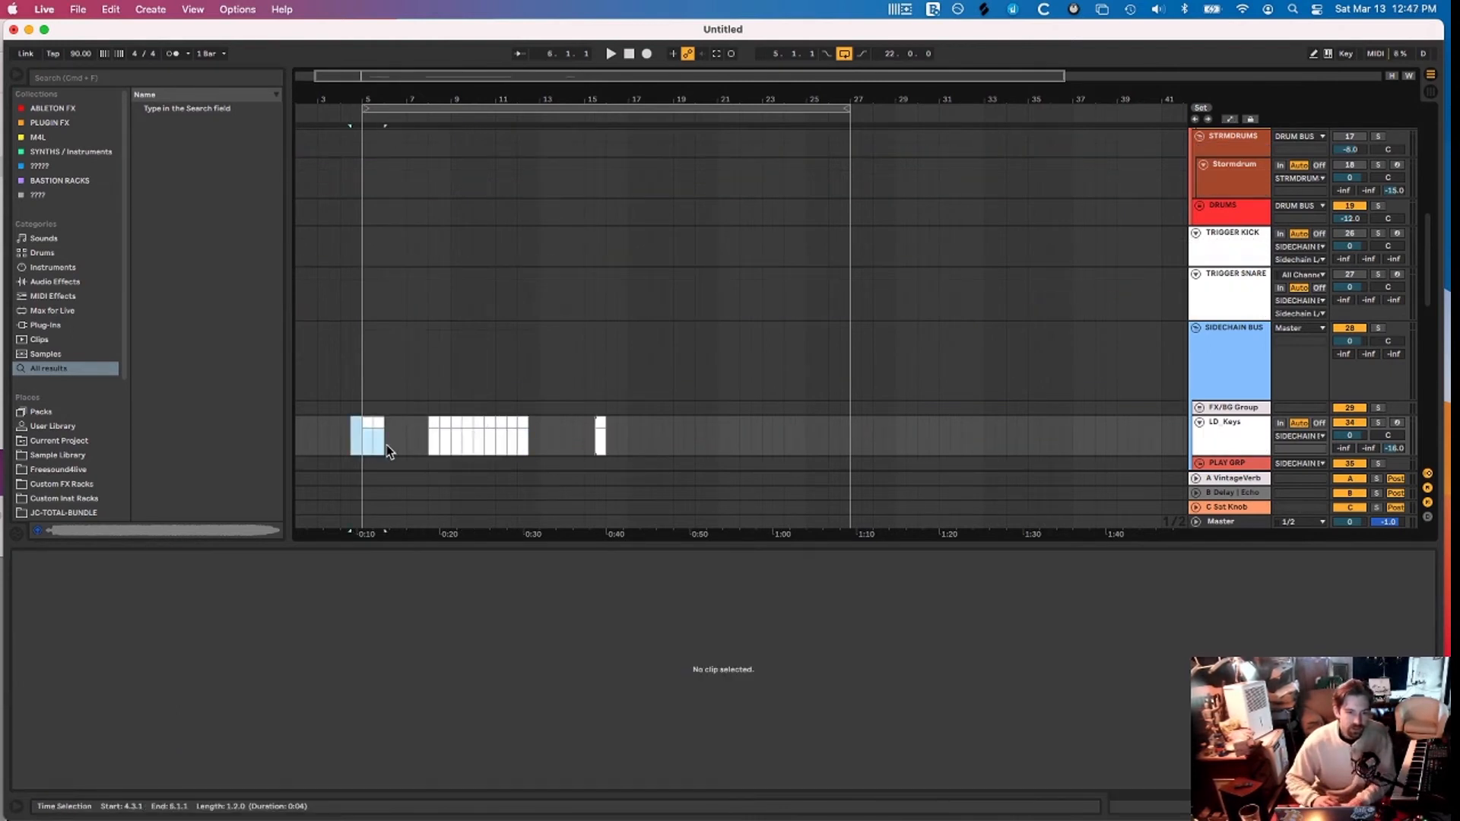
pyautogui.moveTo(362, 444); pyautogui.dragTo(451, 447)
pyautogui.press('super+d')
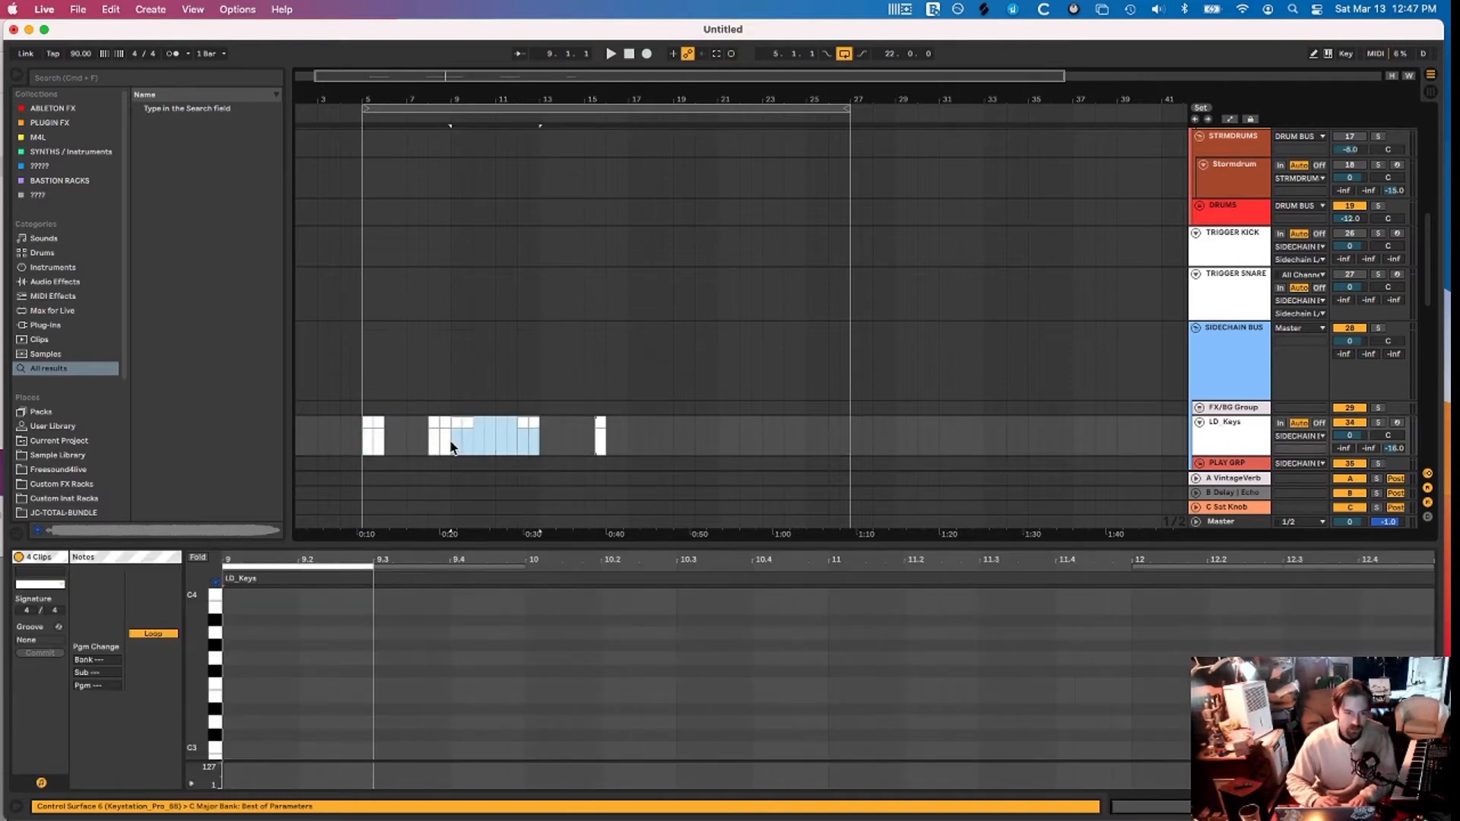
pyautogui.press('super+d')
pyautogui.press('super+d')
pyautogui.press('super+d')
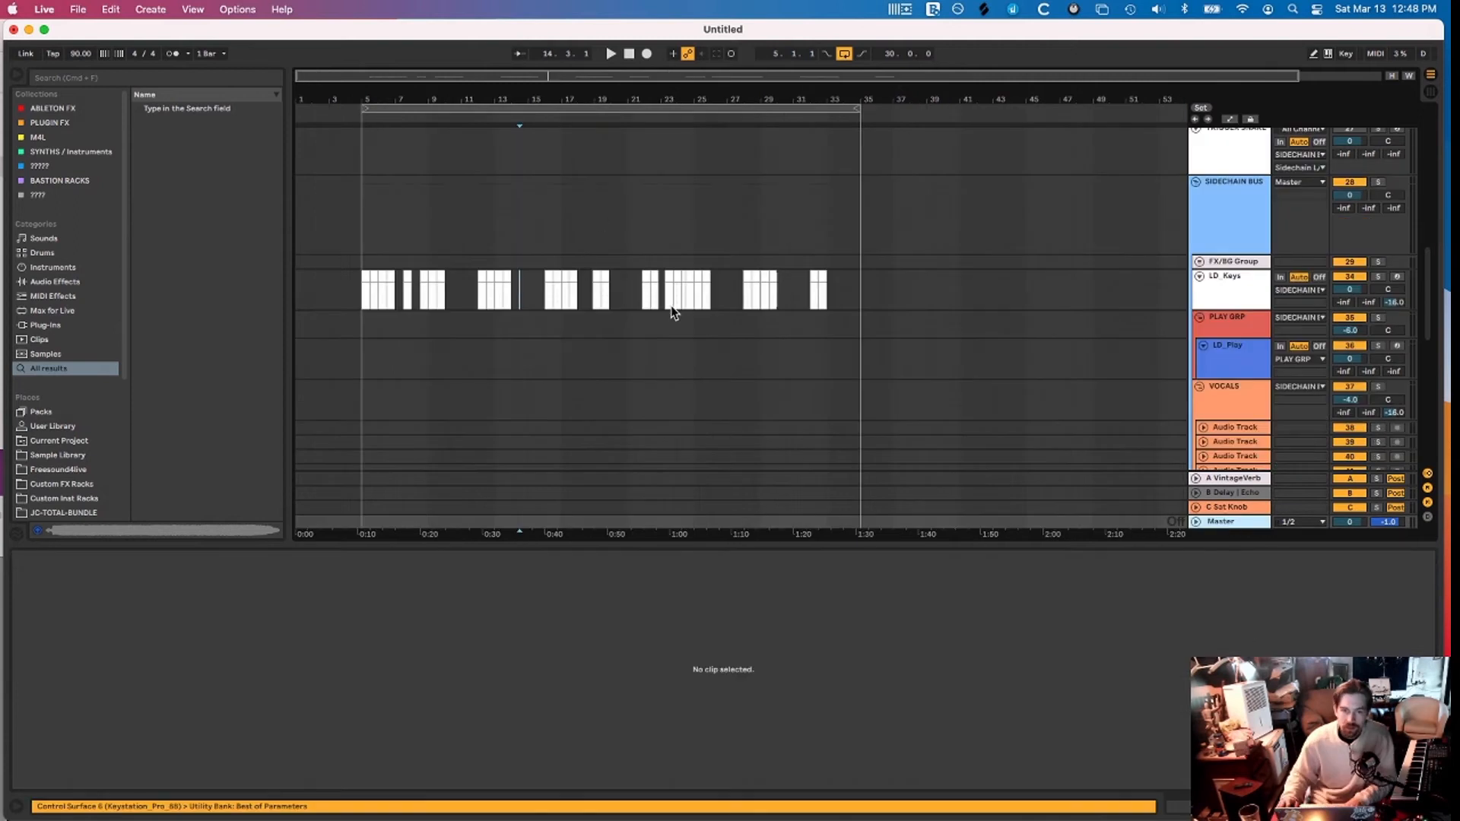
pyautogui.click(646, 278)
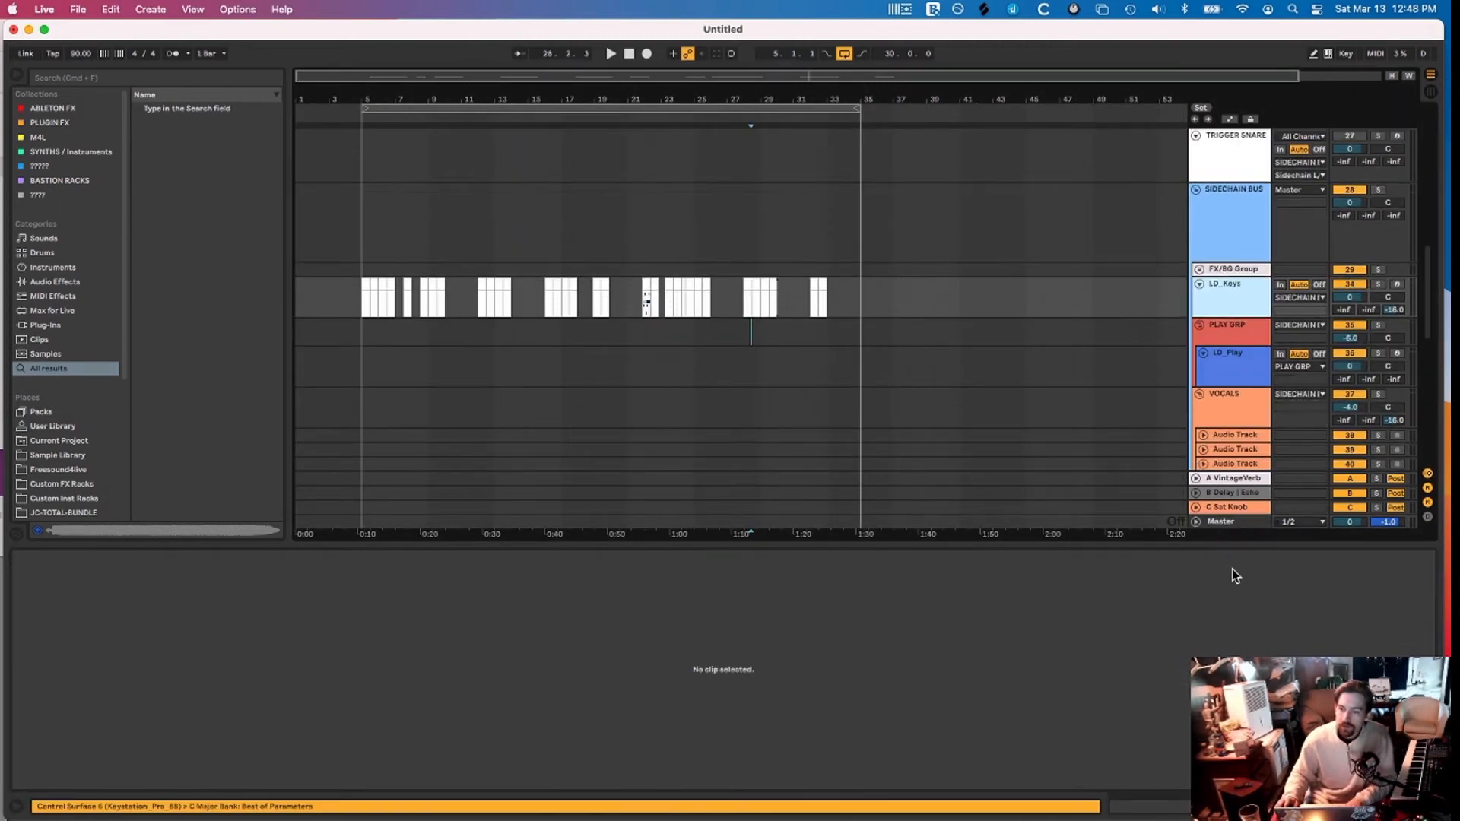
# Browse the Master track's instrument and effect quick list, then delete the selected LD_Keys test clips
pyautogui.click(1231, 522)
pyautogui.rightClick(732, 709)
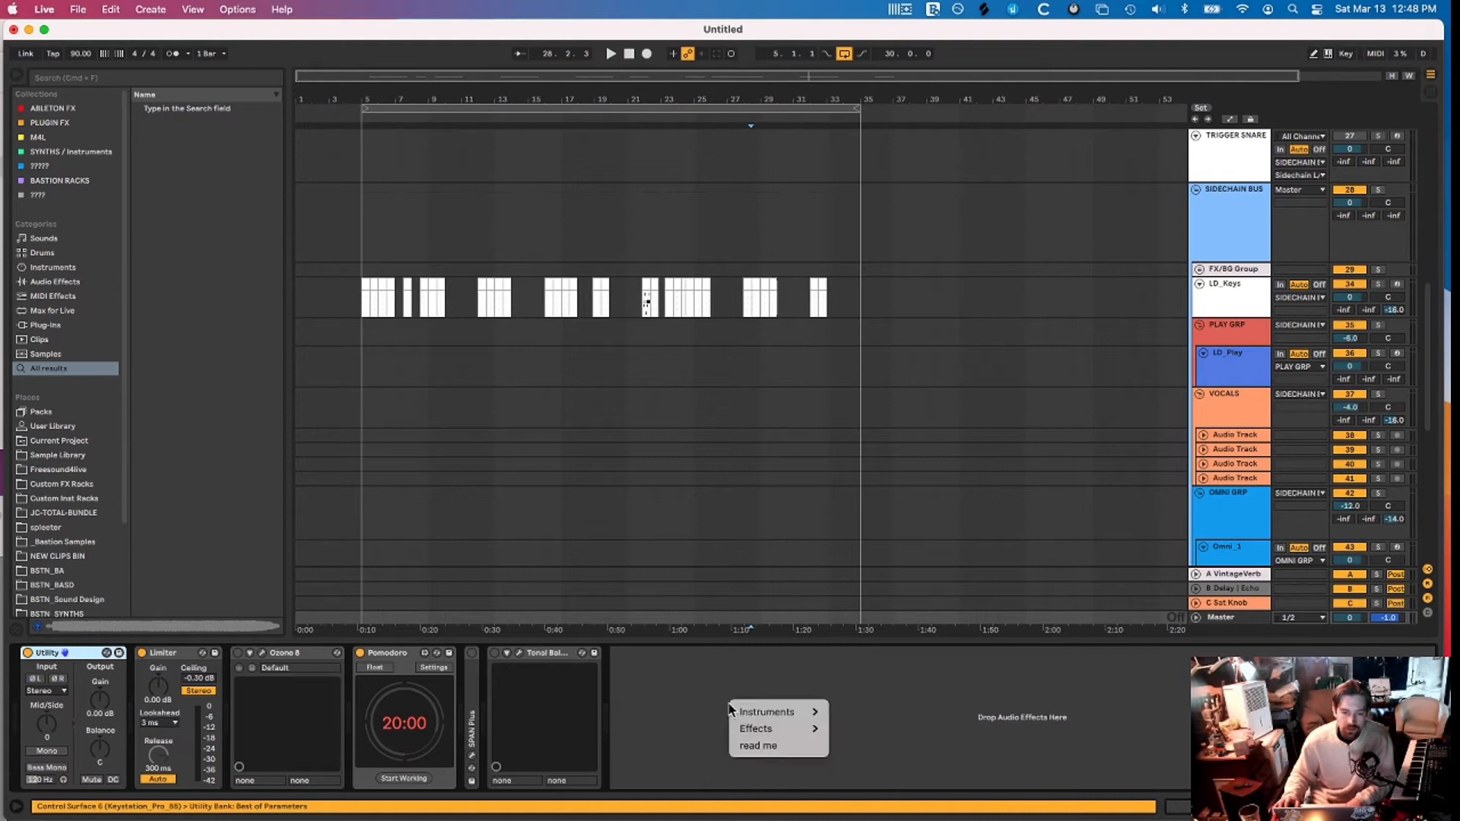
pyautogui.moveTo(773, 711)
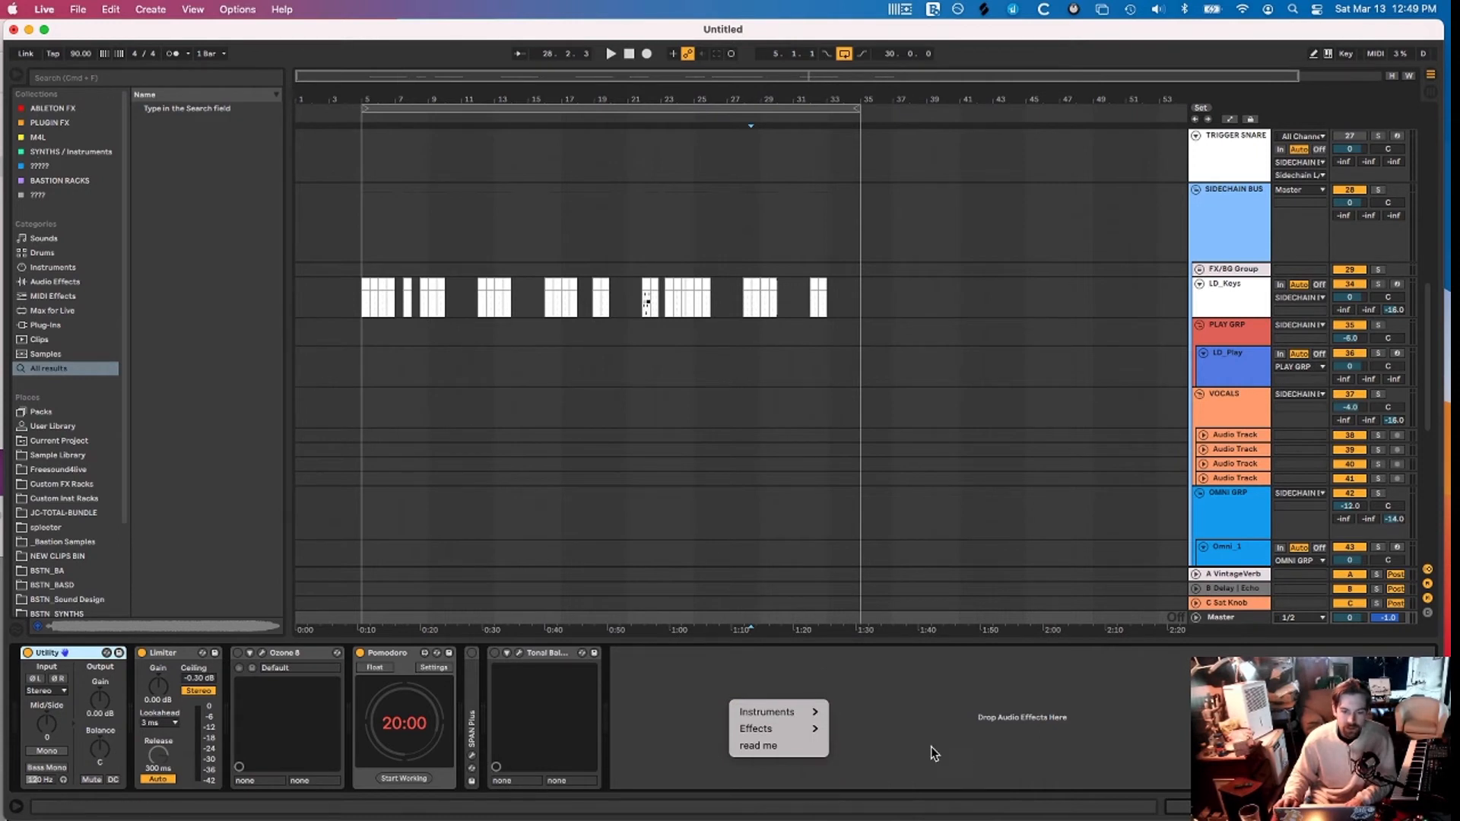
pyautogui.click(705, 674)
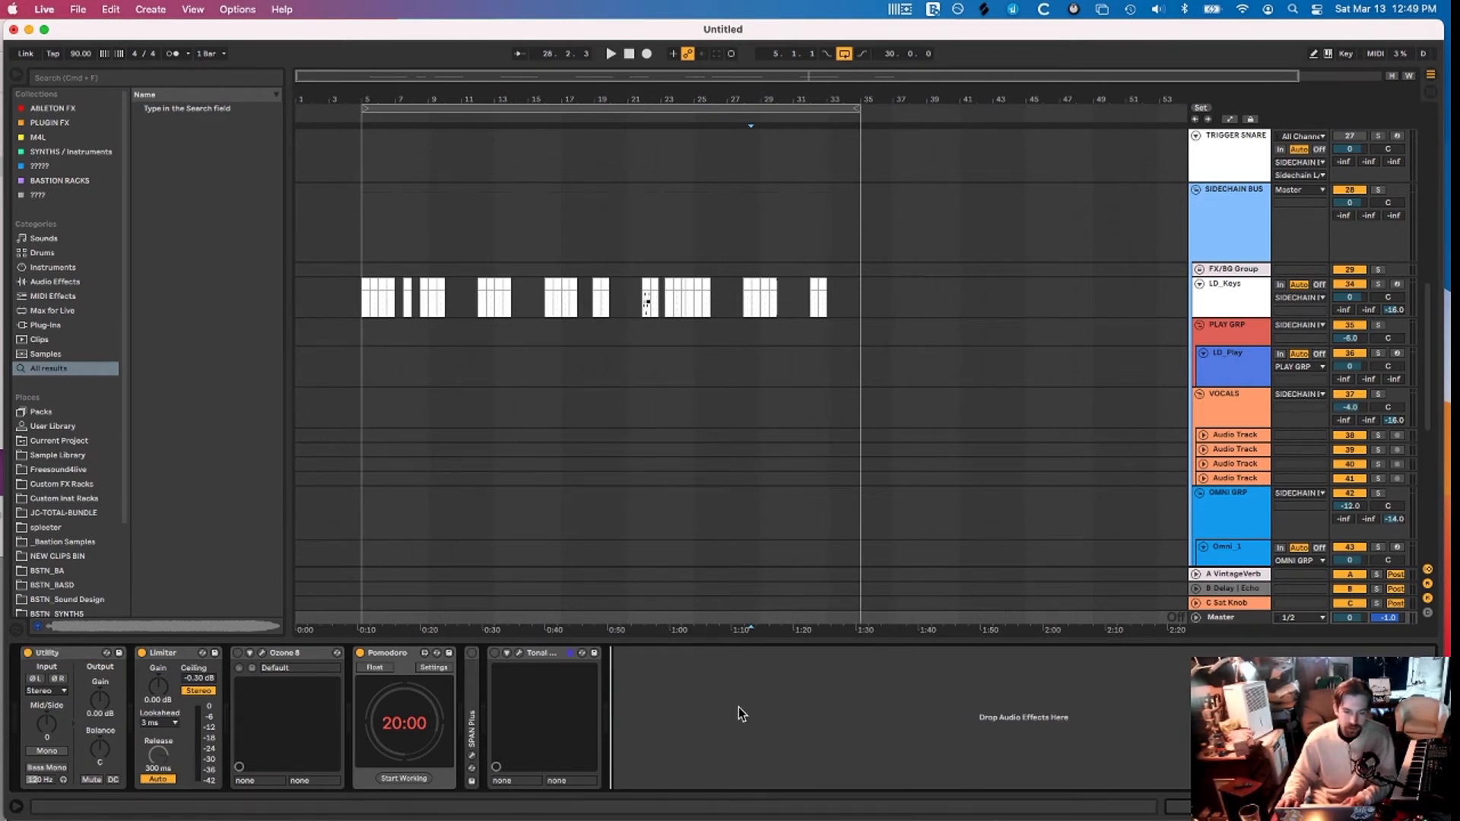
pyautogui.rightClick(739, 708)
pyautogui.moveTo(761, 717)
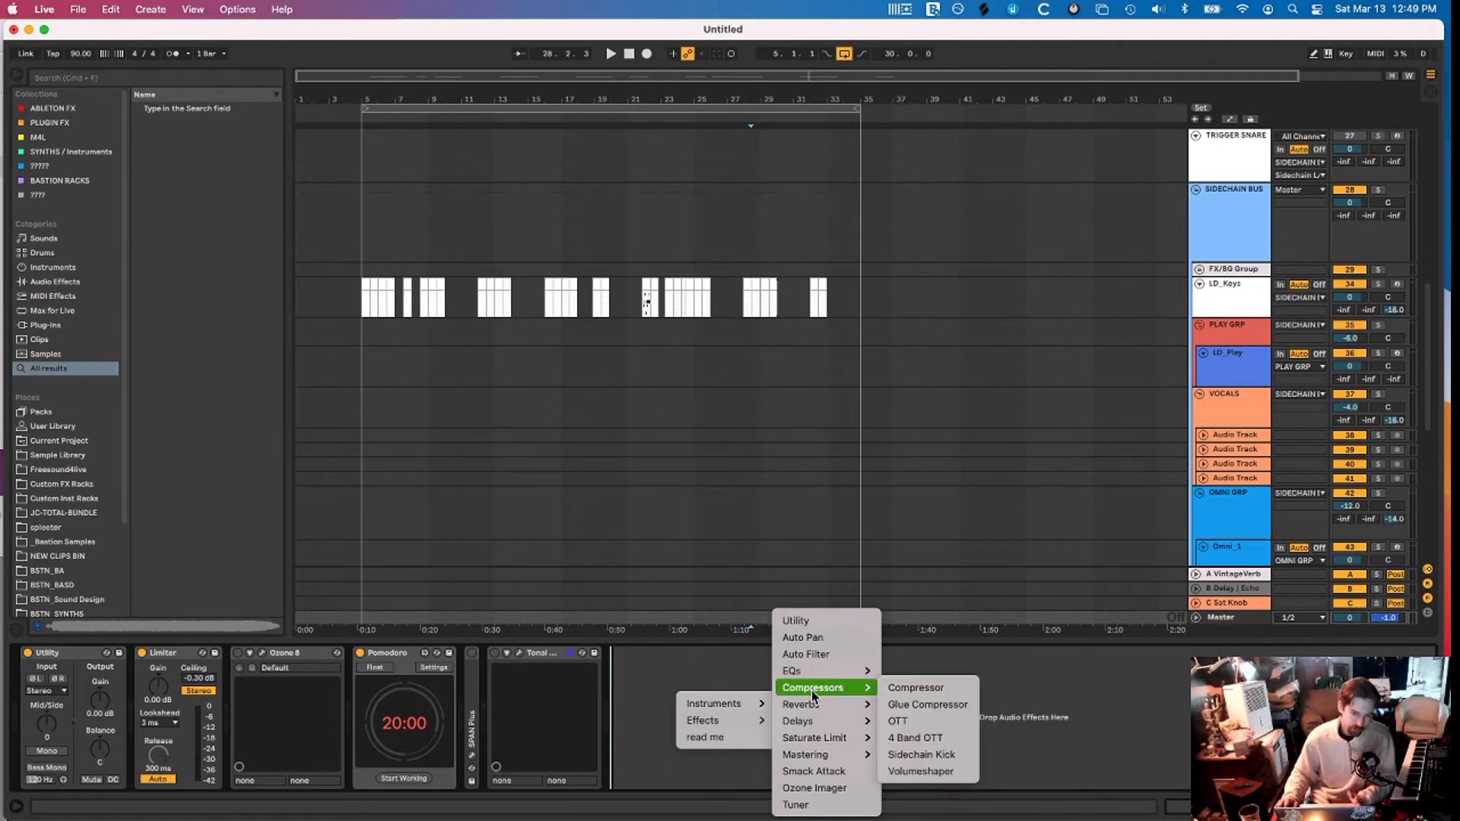
pyautogui.moveTo(815, 721)
pyautogui.moveTo(811, 758)
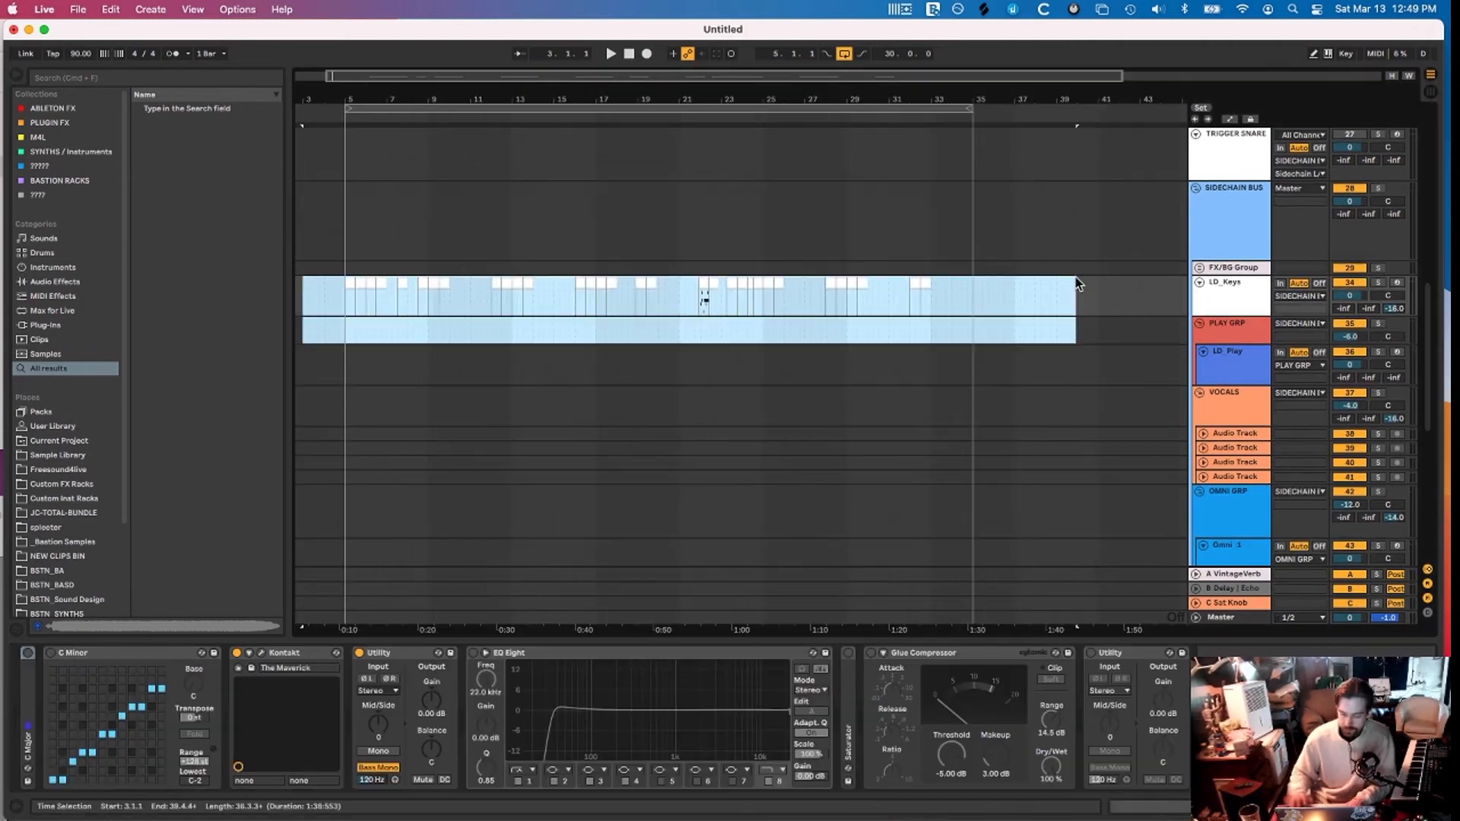
pyautogui.press('Delete')
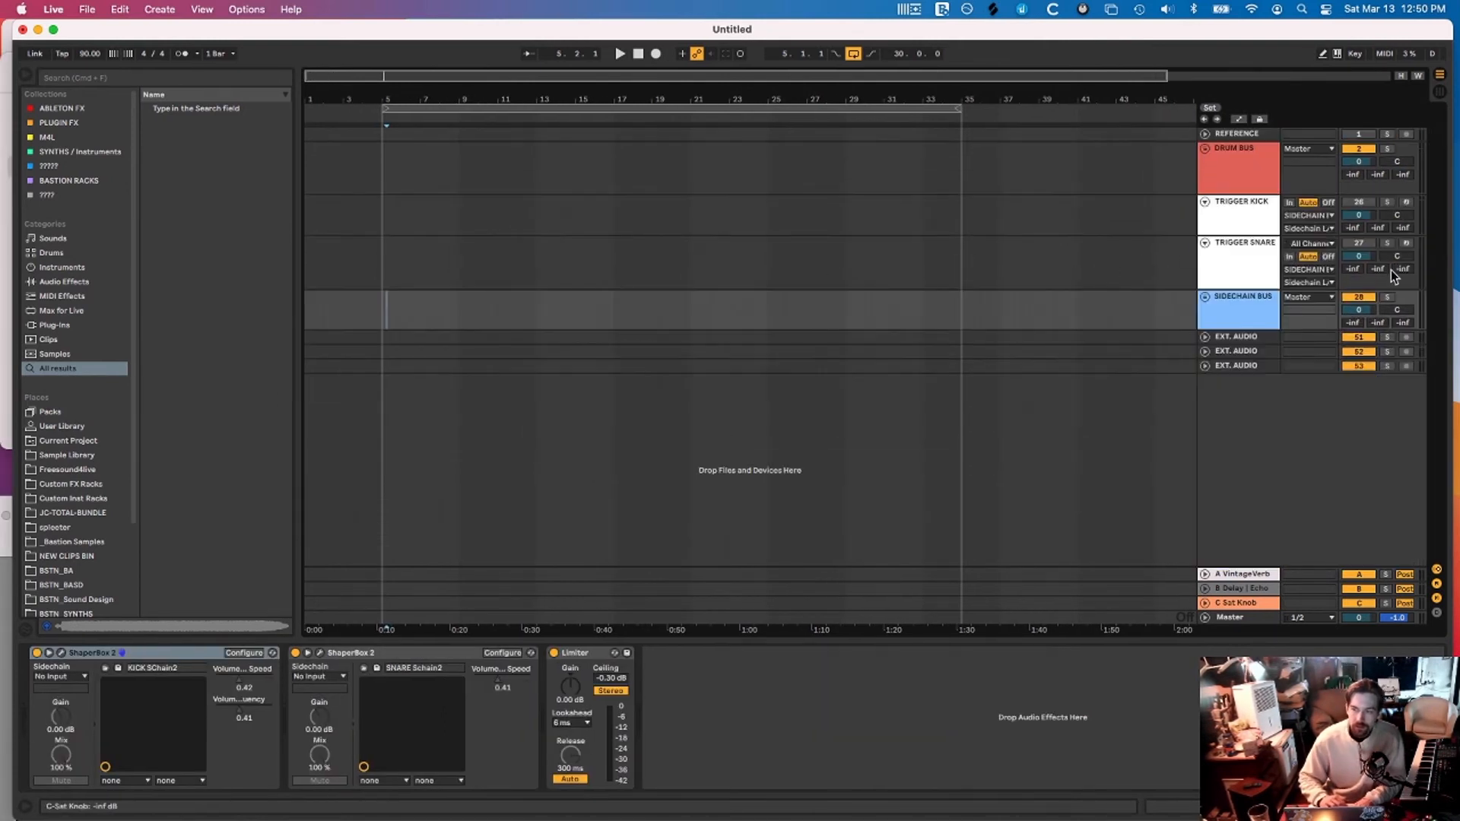
# Unfold DRUM BUS, search the browser for clap samples, and close the ValhallaVintageVerb window
pyautogui.click(1206, 149)
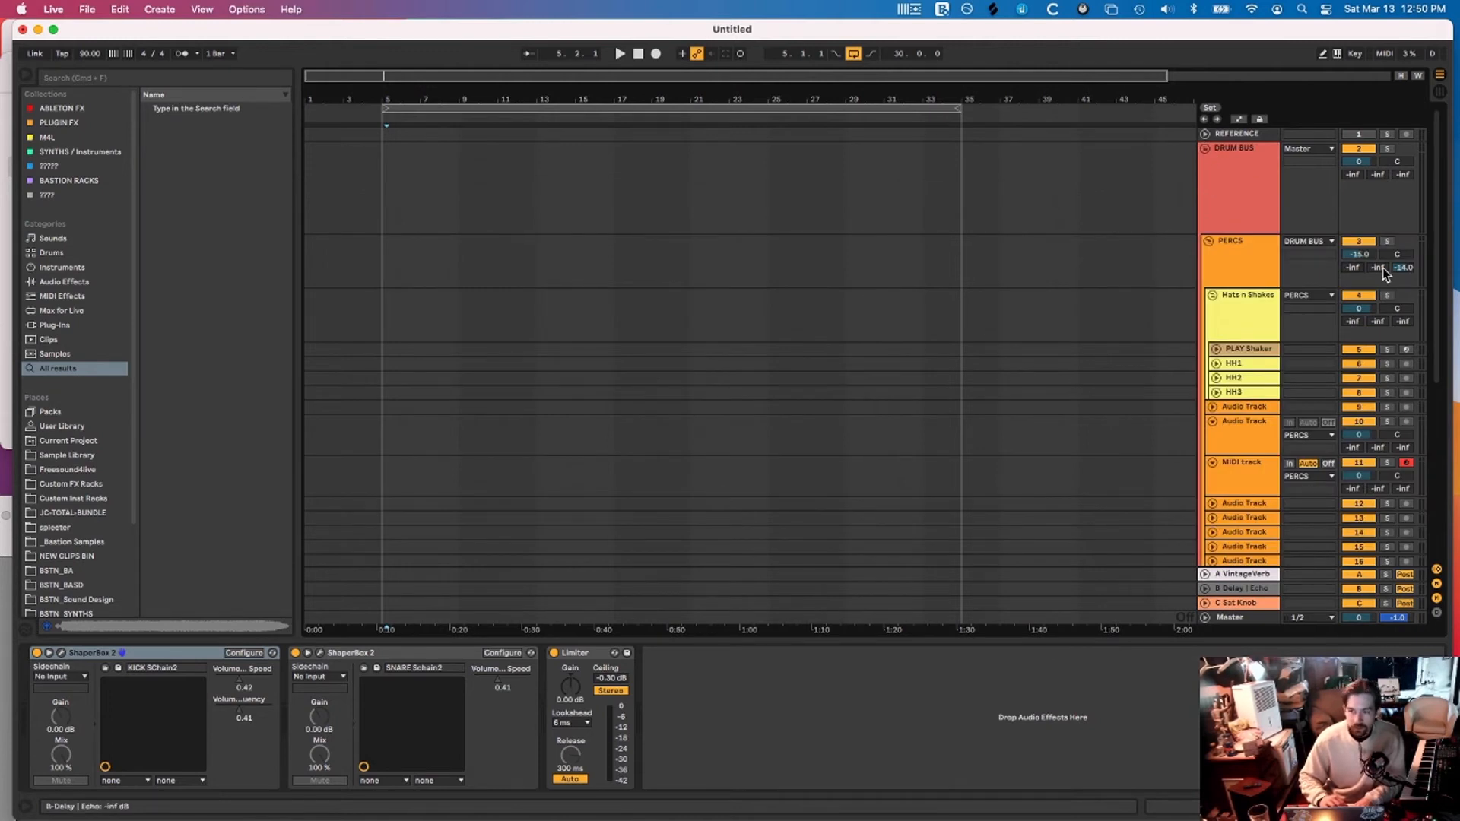
pyautogui.scroll(-1, 1037, 275)
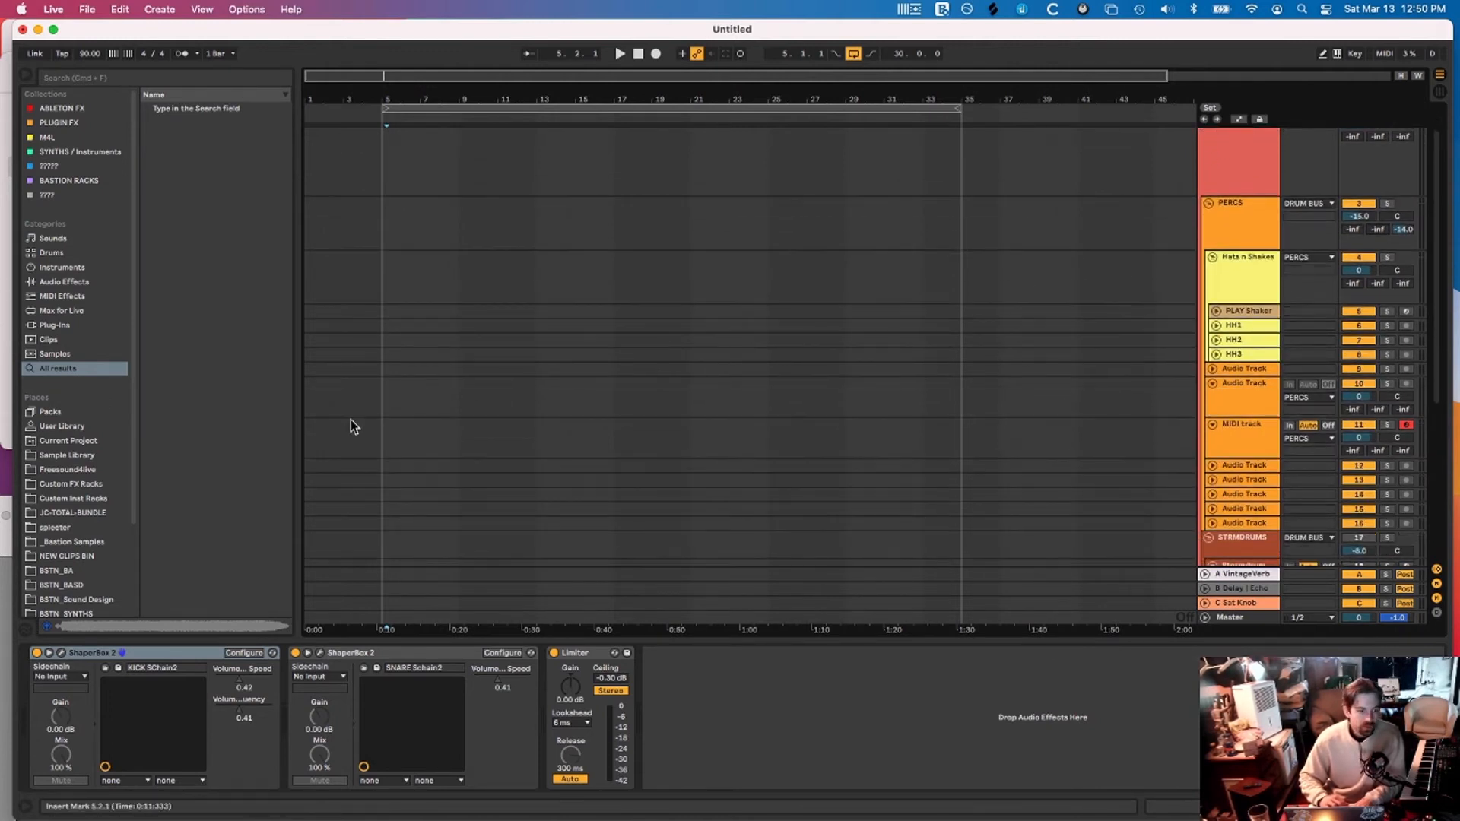
pyautogui.click(98, 78)
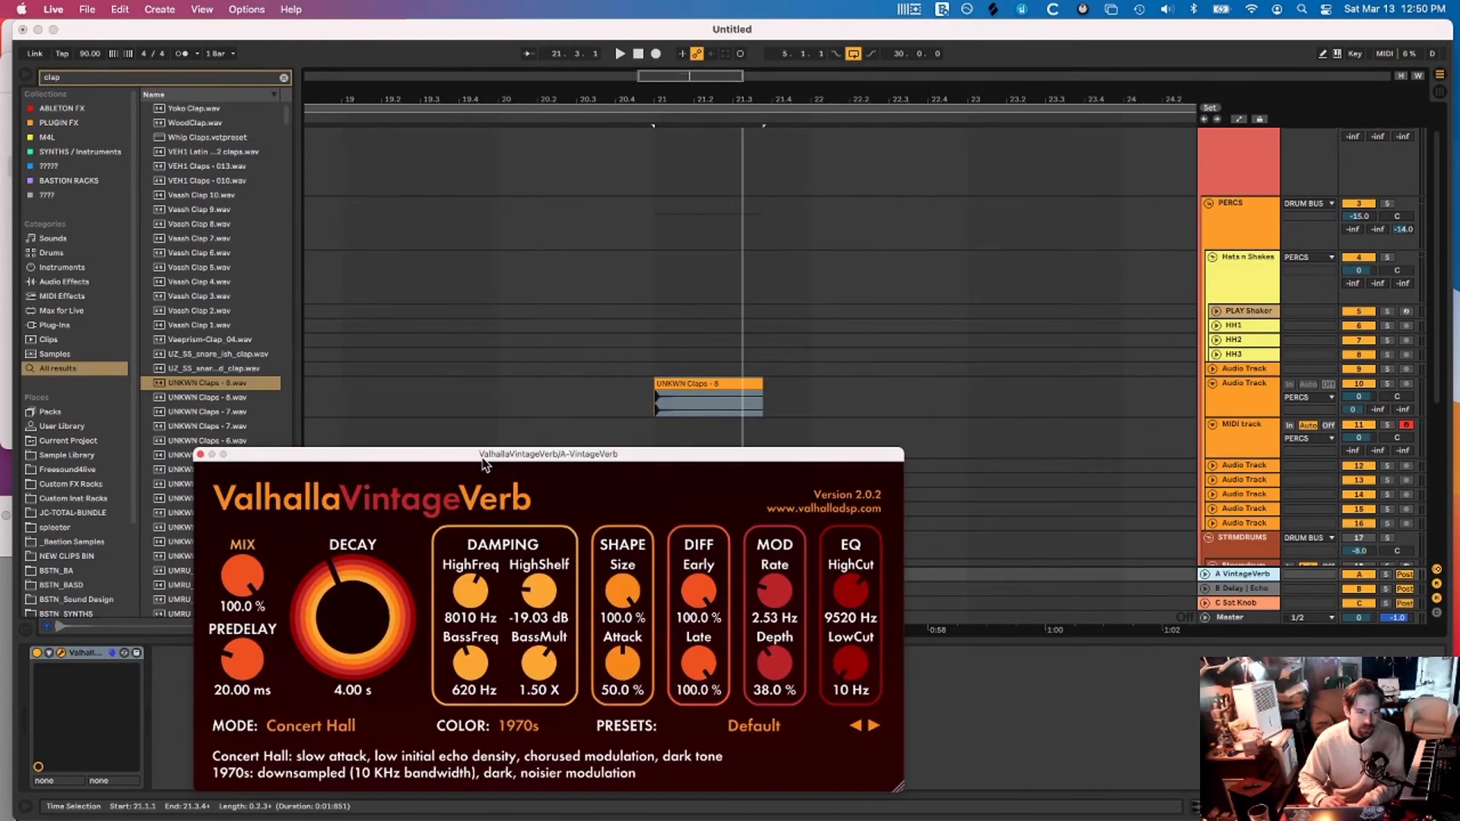
pyautogui.moveTo(482, 460); pyautogui.dragTo(486, 459)
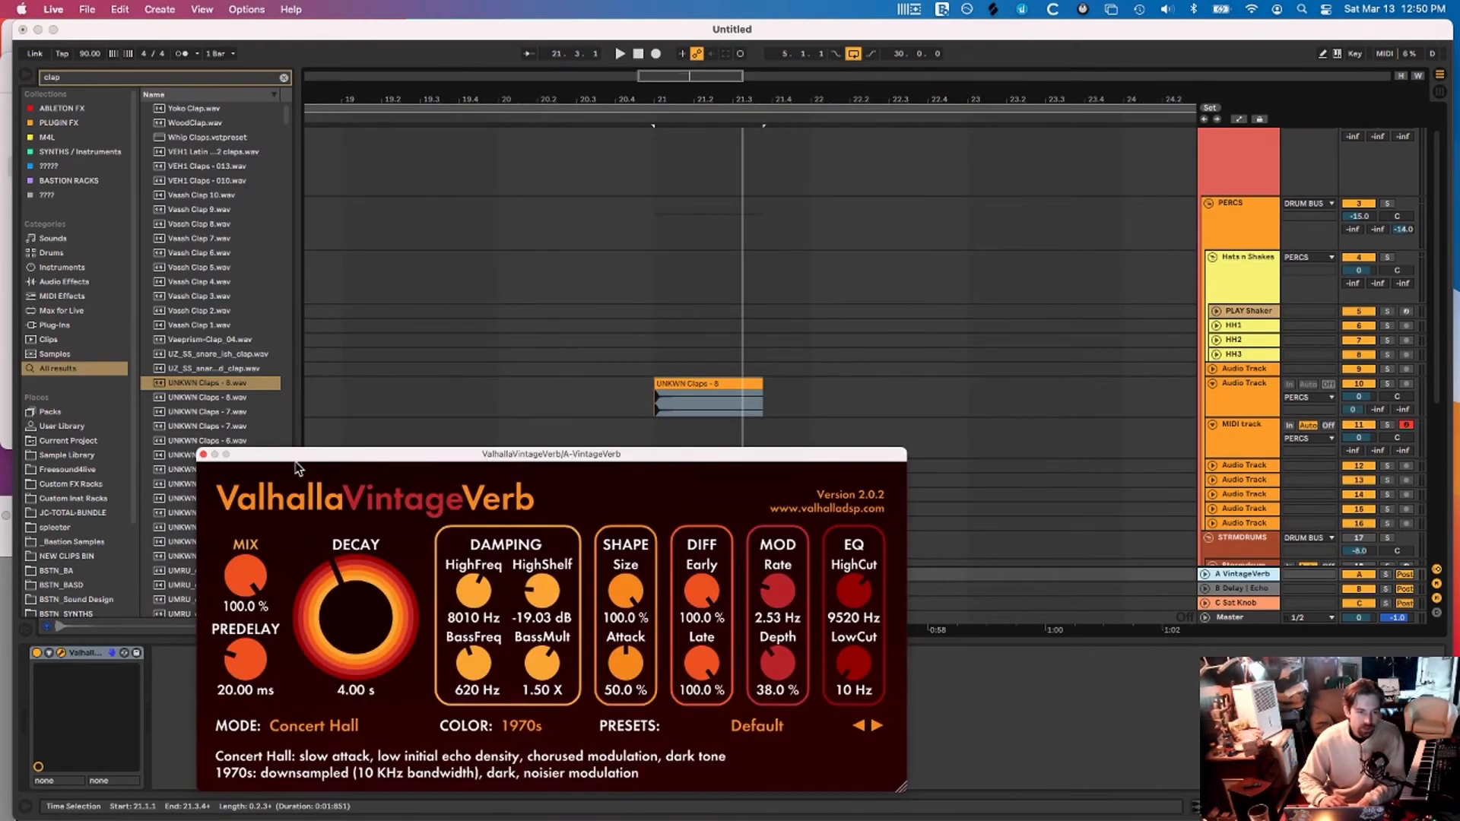
pyautogui.click(203, 455)
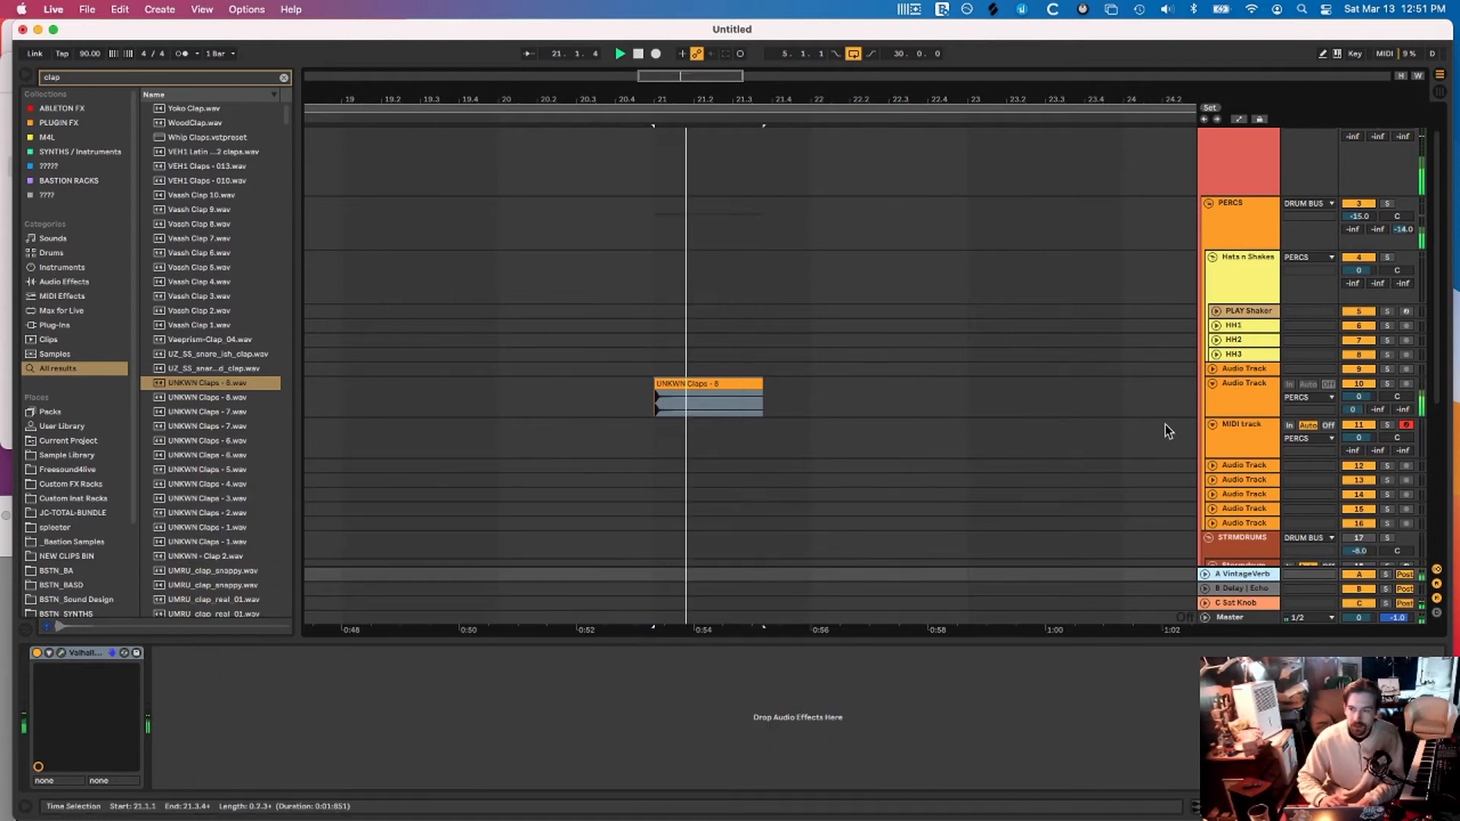
# Raise Audio Track 10's B Delay send to 0 dB and bring up the Saturation Knob plug-in
pyautogui.moveTo(1379, 413); pyautogui.dragTo(1378, 366)
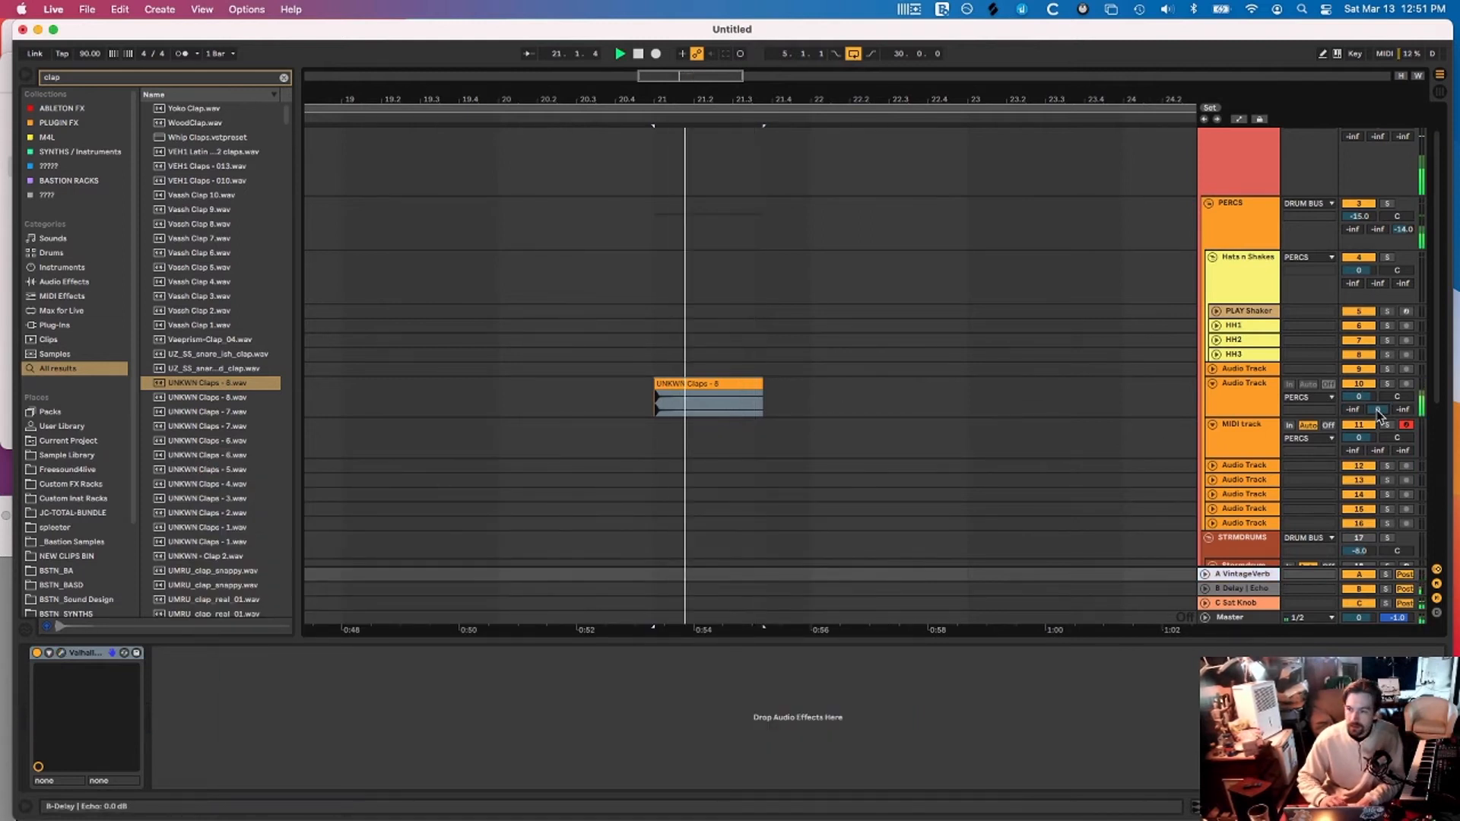
pyautogui.click(1242, 588)
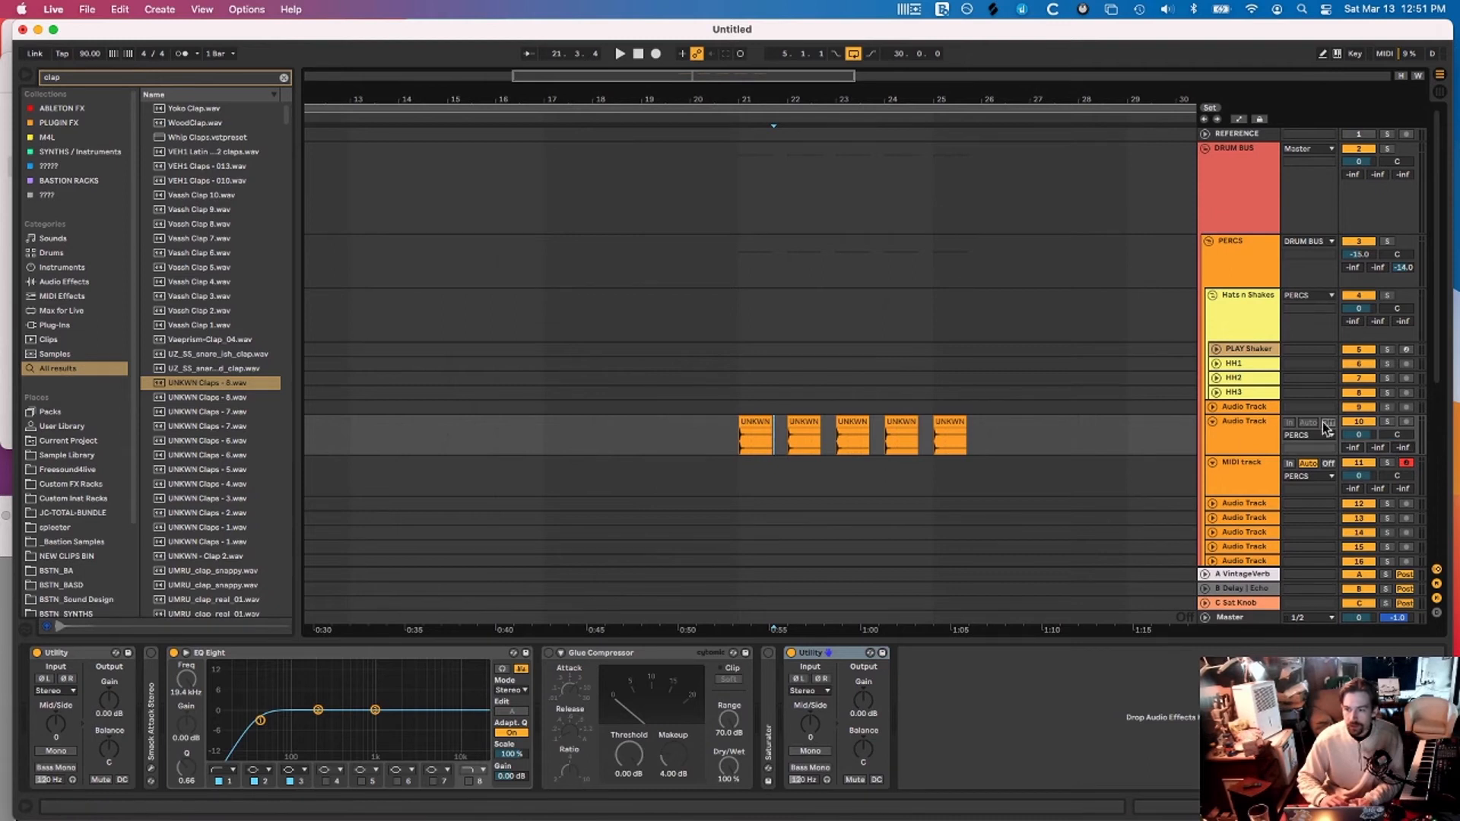
pyautogui.moveTo(430, 409); pyautogui.dragTo(481, 401)
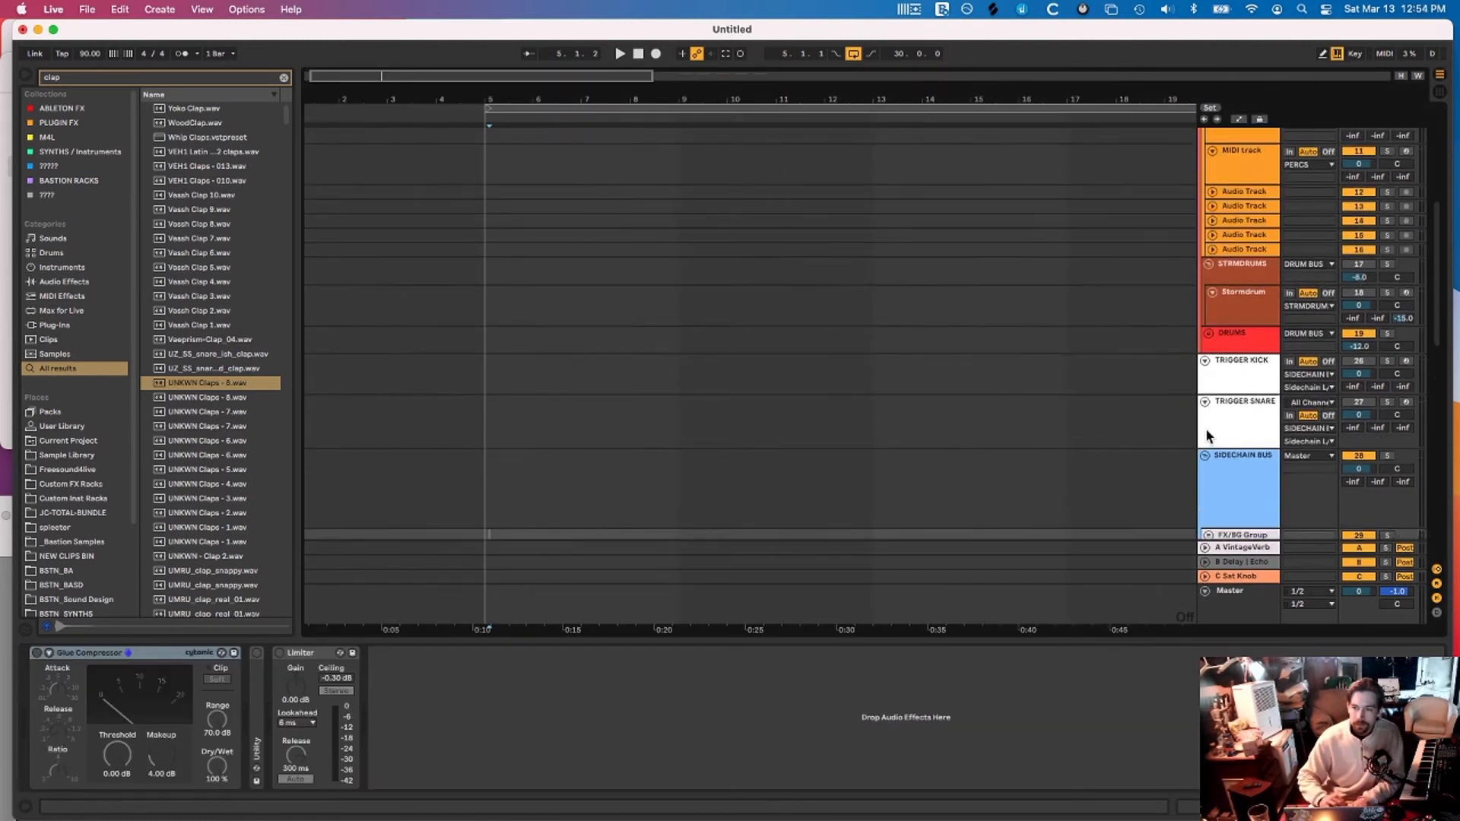
# Check the SIDECHAIN BUS devices and move the Saturation Knob window out of the way
pyautogui.scroll(-10, 1206, 431)
pyautogui.click(1246, 245)
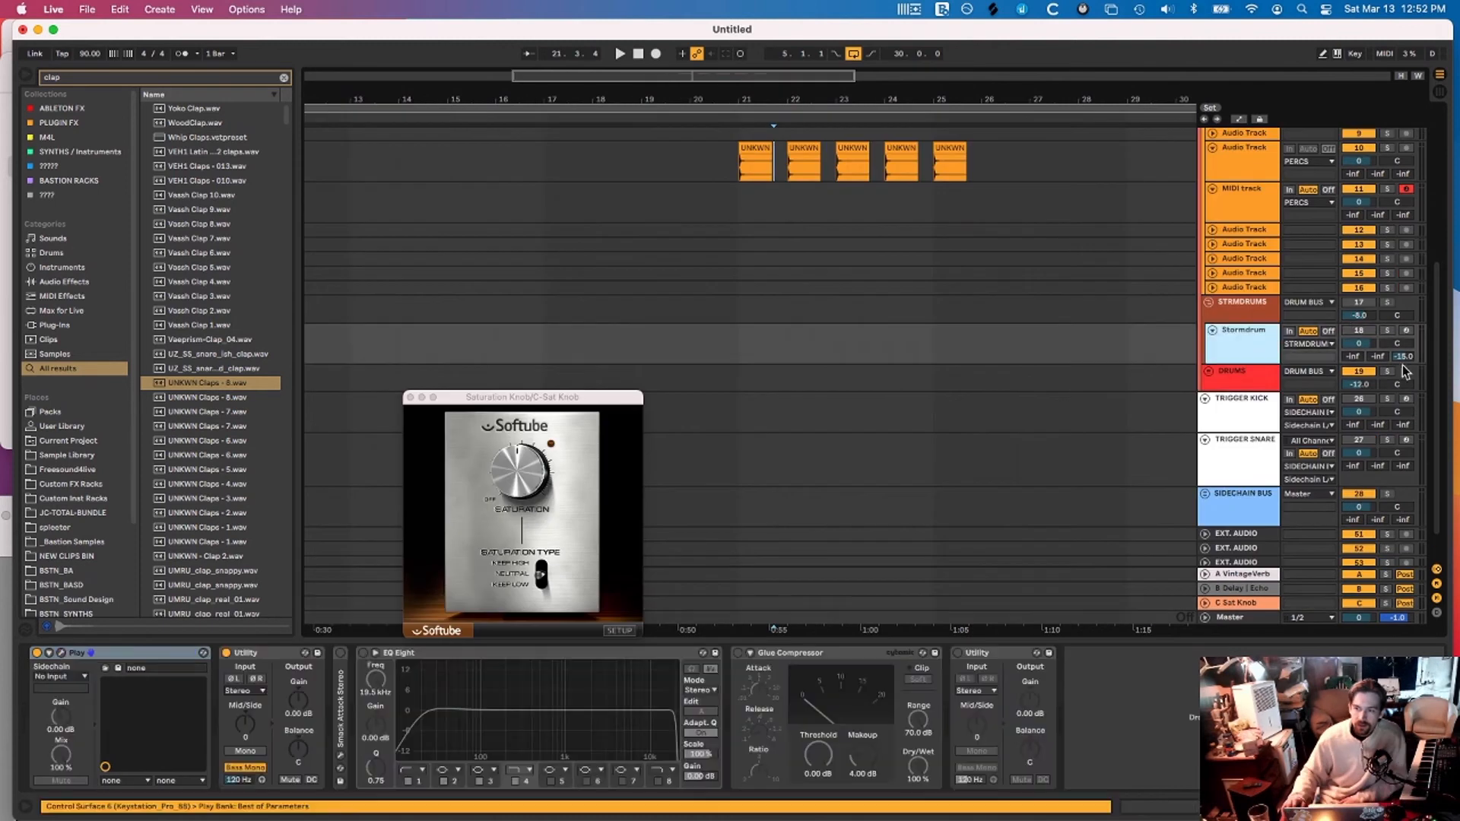
pyautogui.scroll(-4, 1374, 467)
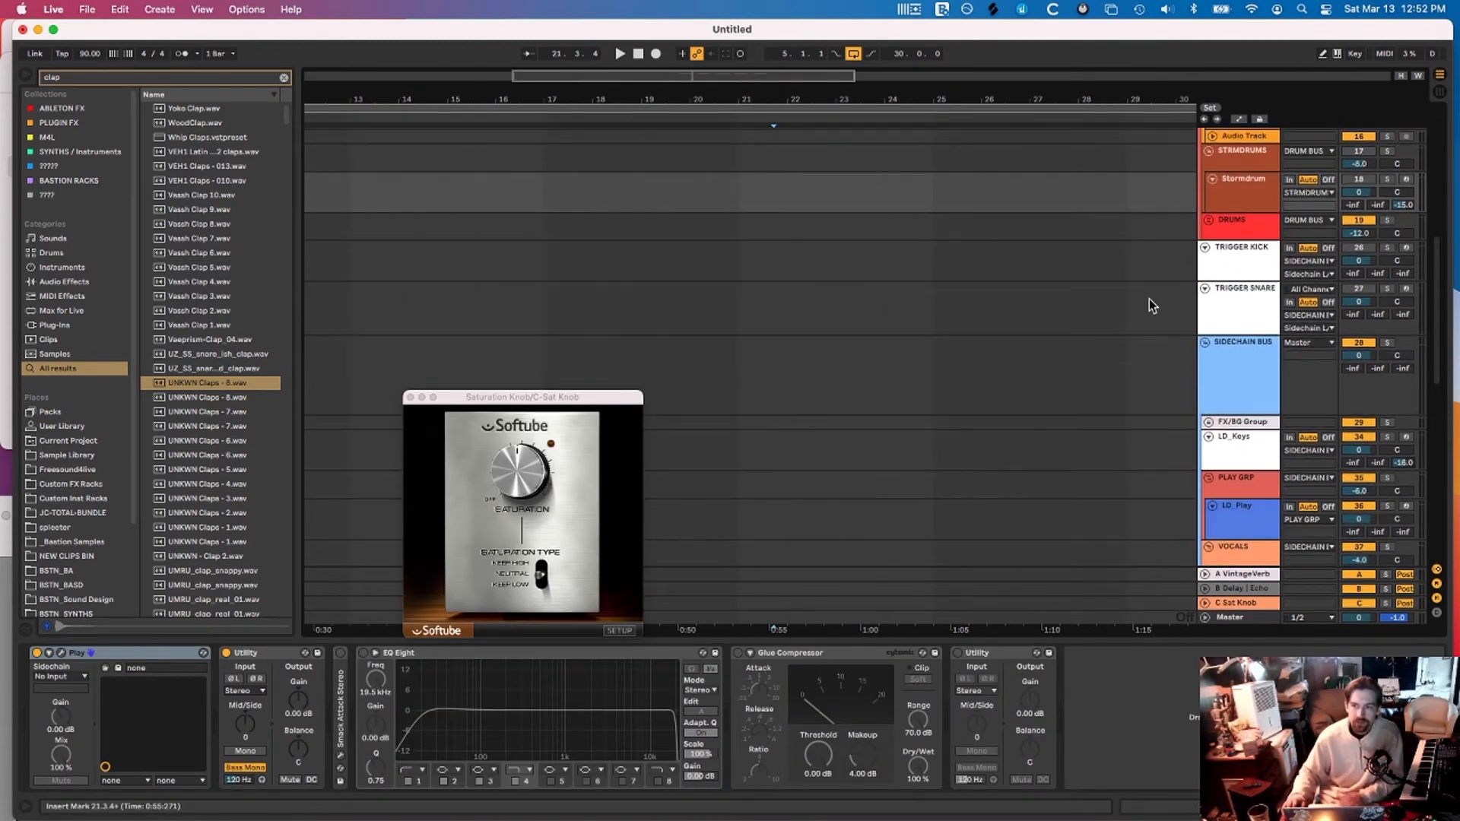
pyautogui.scroll(-2, 1150, 304)
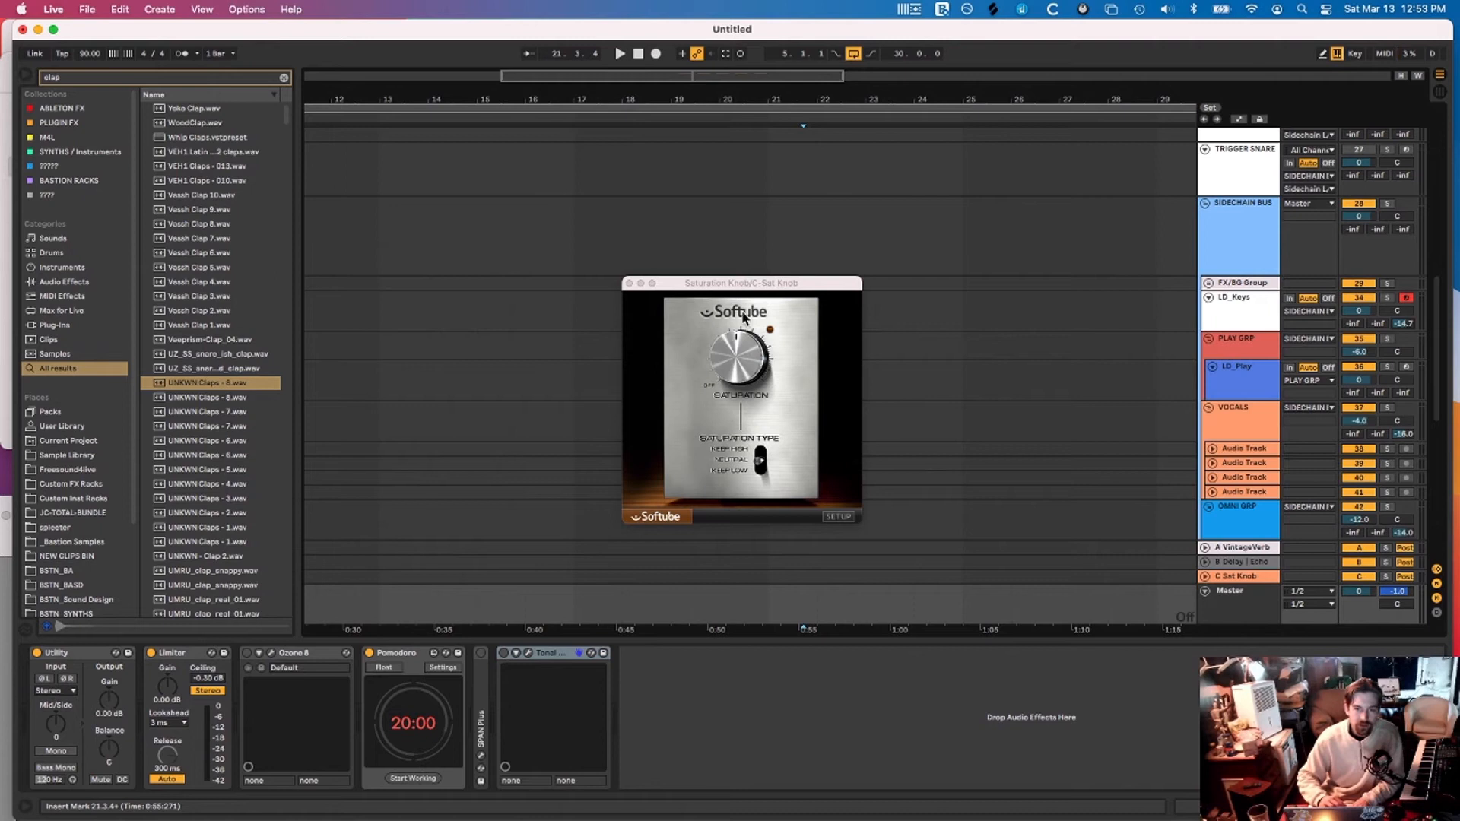
pyautogui.moveTo(732, 286); pyautogui.dragTo(765, 820)
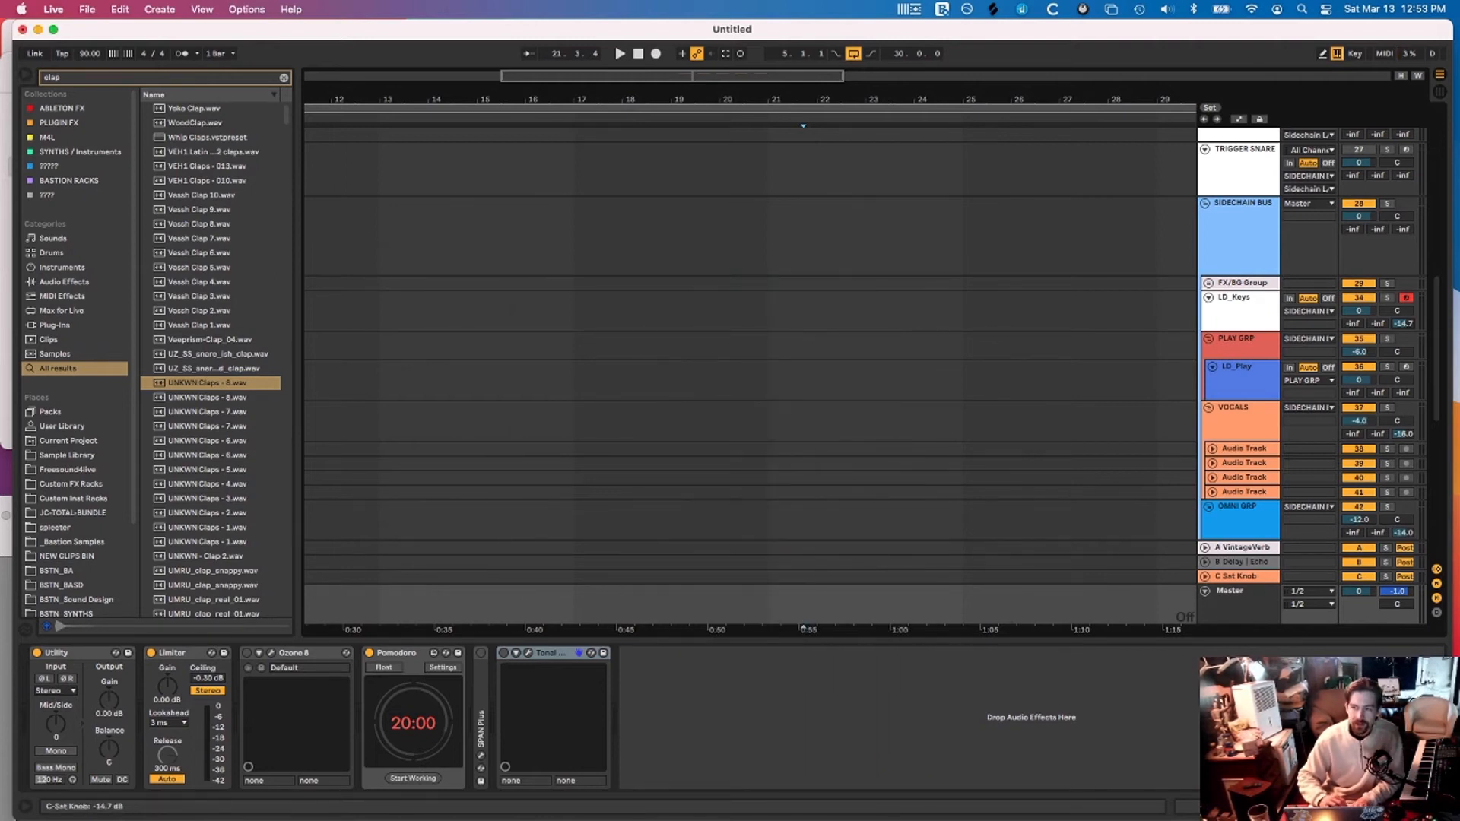
# Set LD_Keys' Sat Knob send to -14 dB and unfold the DRUMS group
pyautogui.moveTo(1403, 324); pyautogui.dragTo(1404, 293)
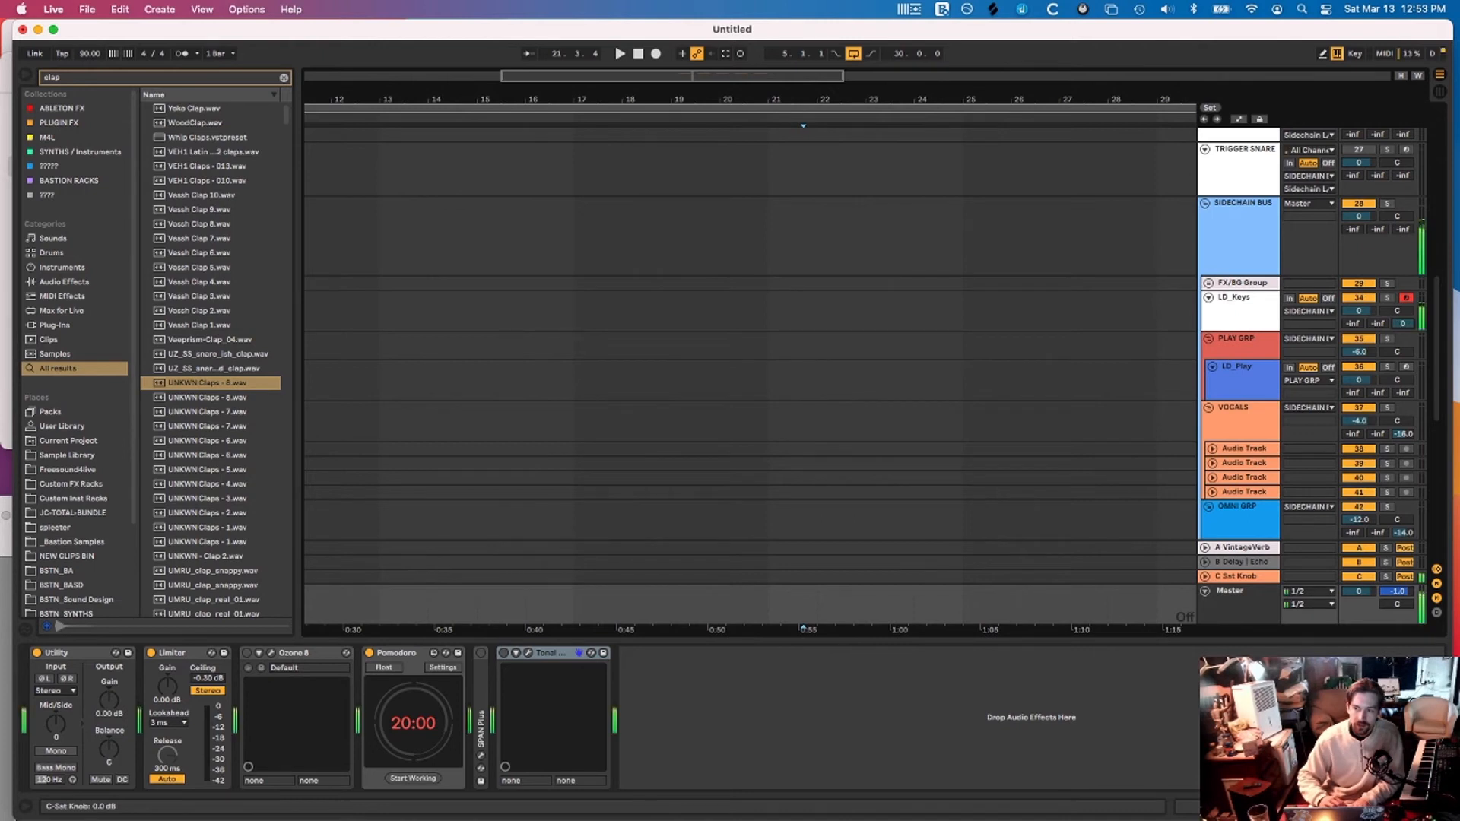
pyautogui.moveTo(1403, 324); pyautogui.dragTo(1398, 340)
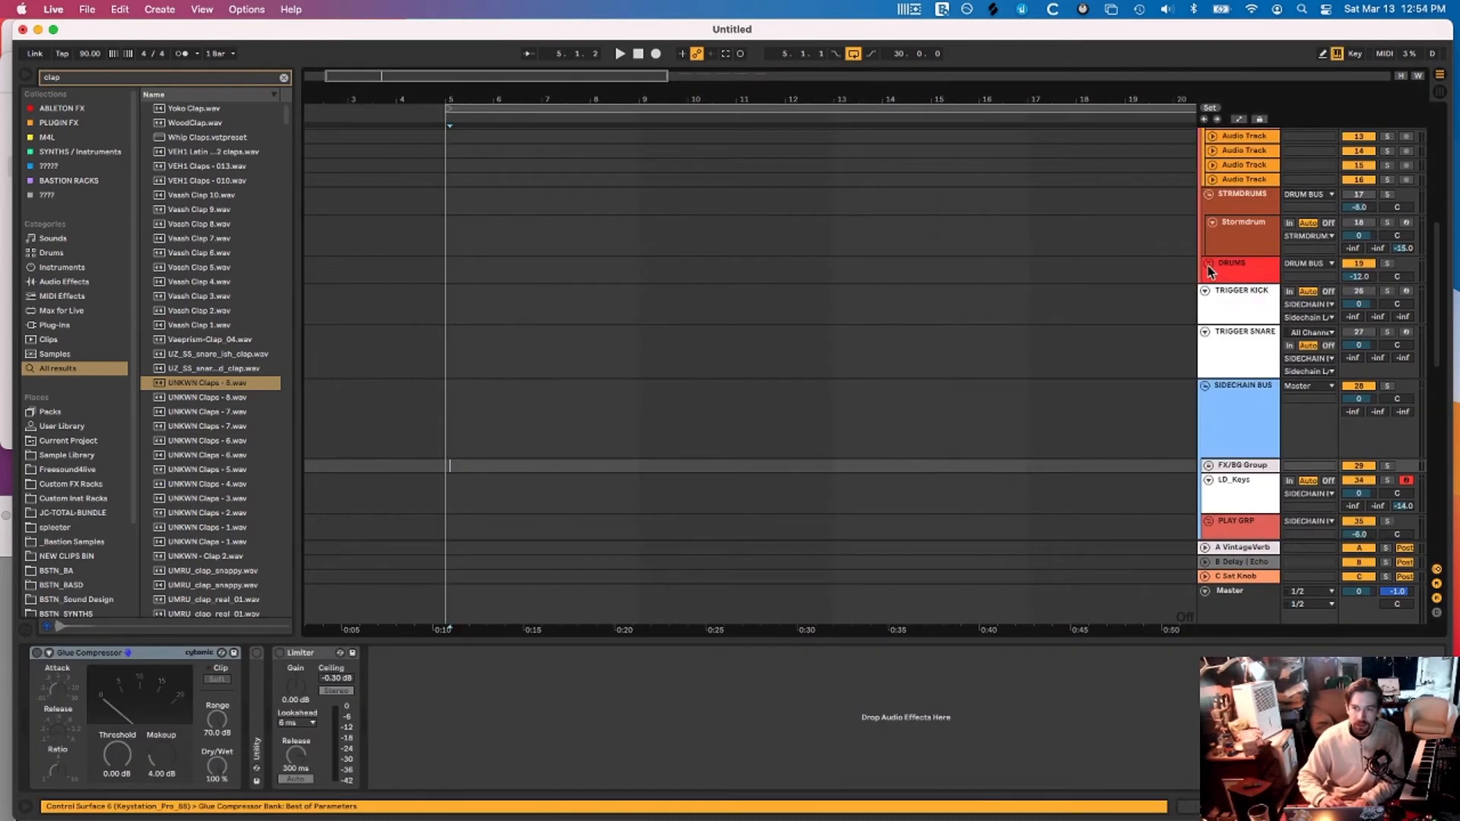
pyautogui.click(1208, 264)
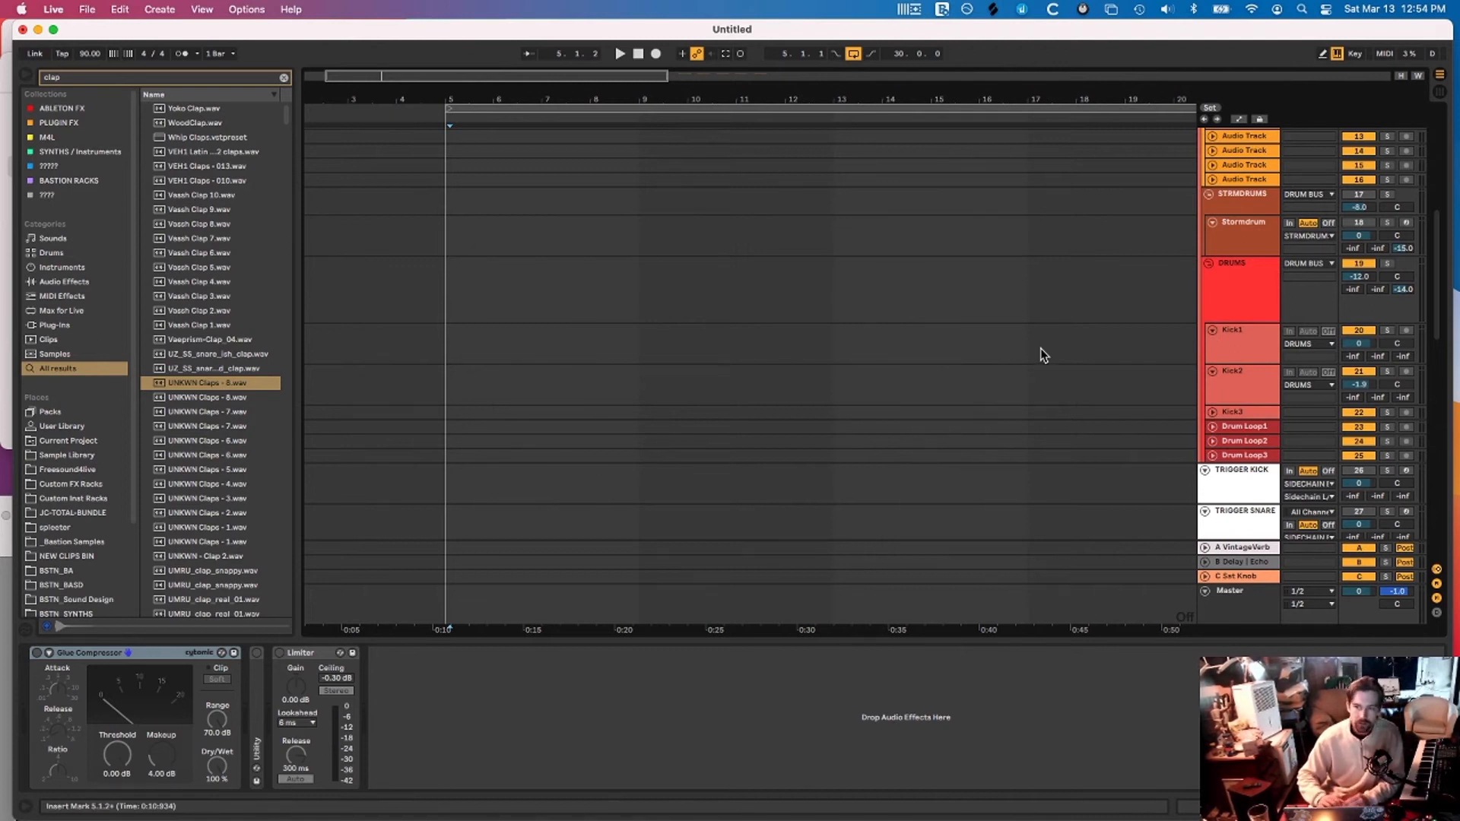
# Select LD_Keys and view its Kontakt instrument loaded with The Maverick piano
pyautogui.scroll(-5, 882, 391)
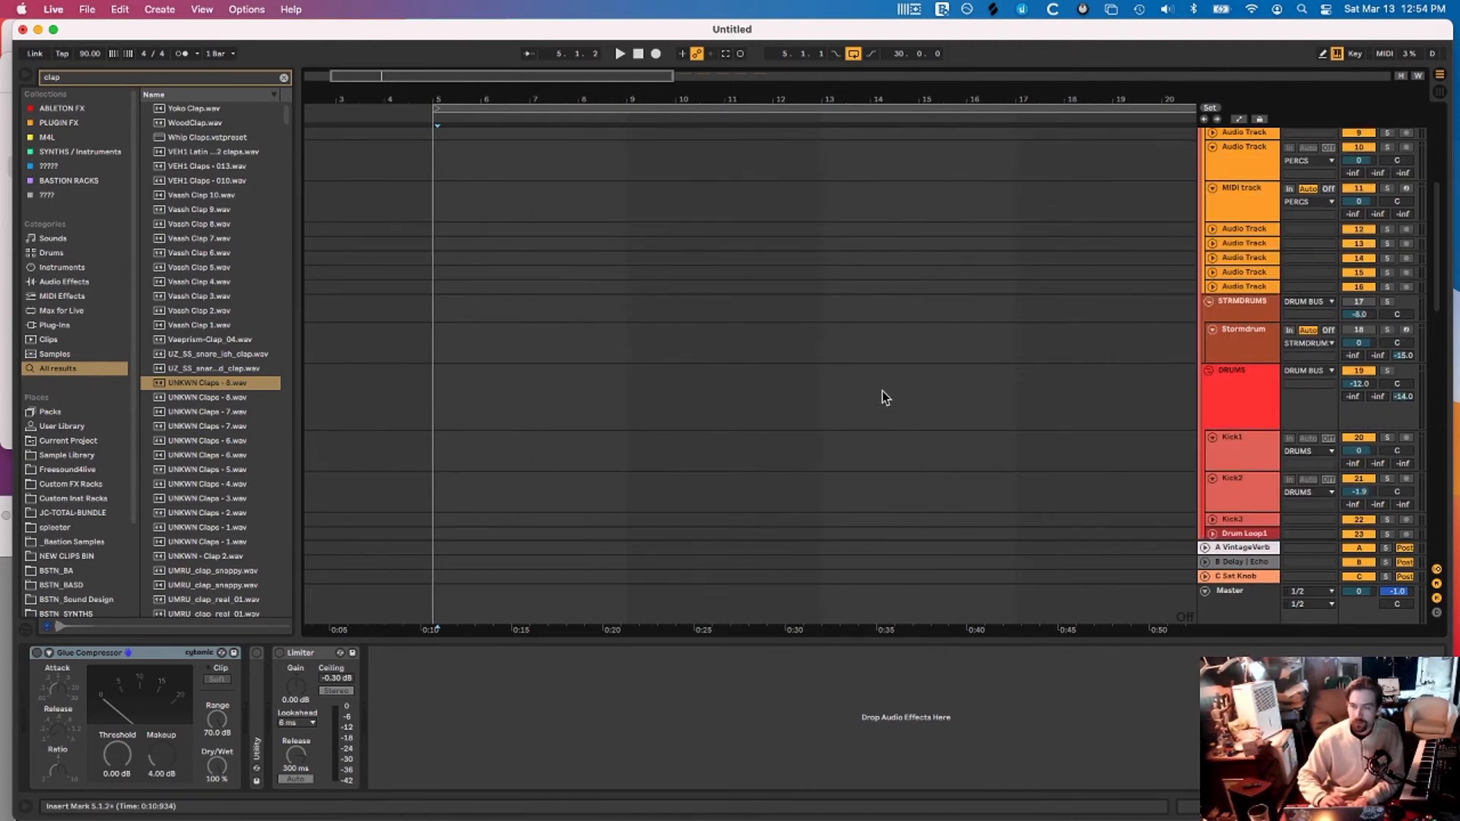
pyautogui.scroll(-5, 1034, 341)
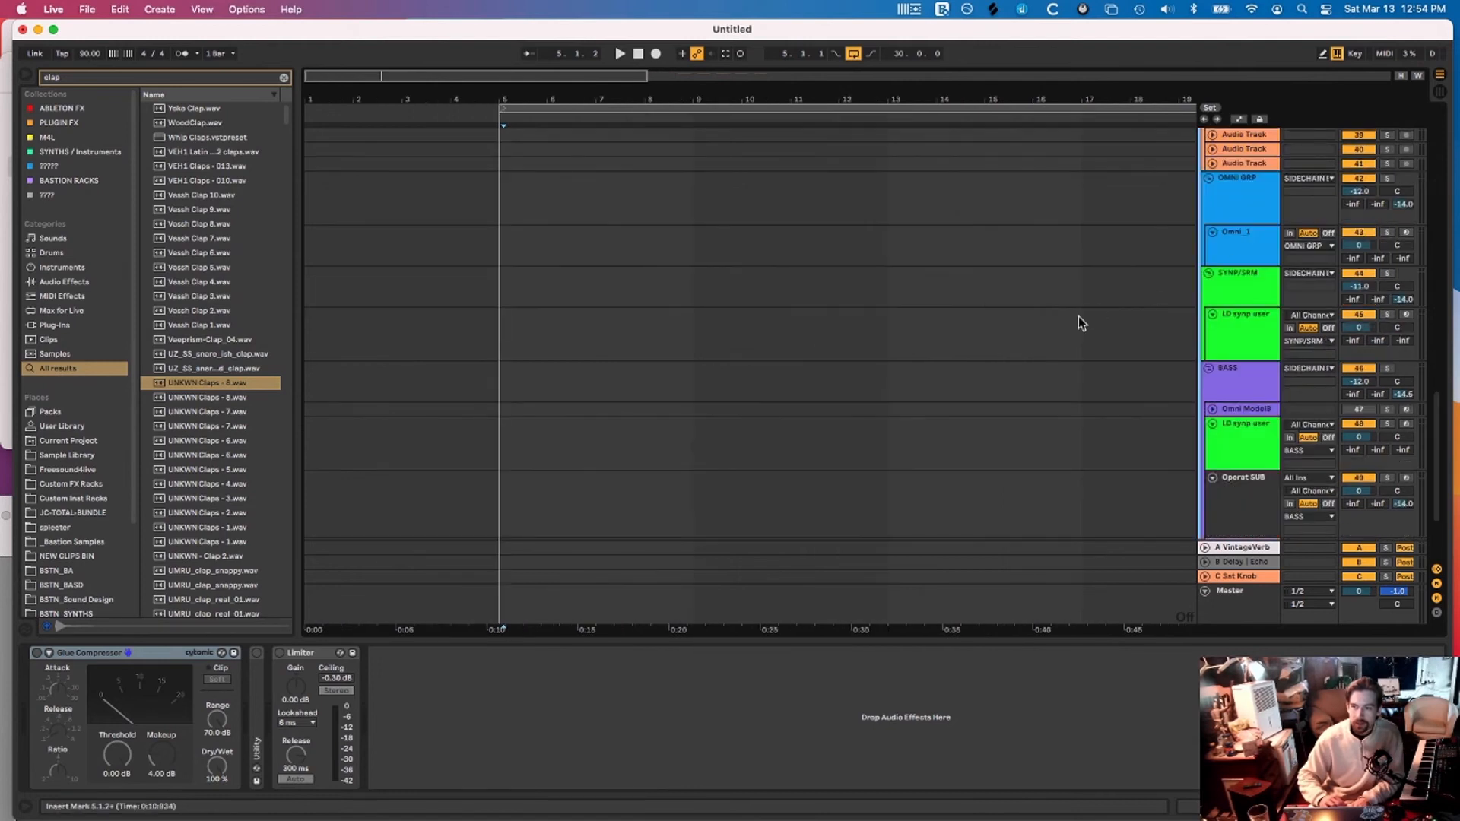
pyautogui.scroll(4, 1079, 317)
pyautogui.click(1057, 305)
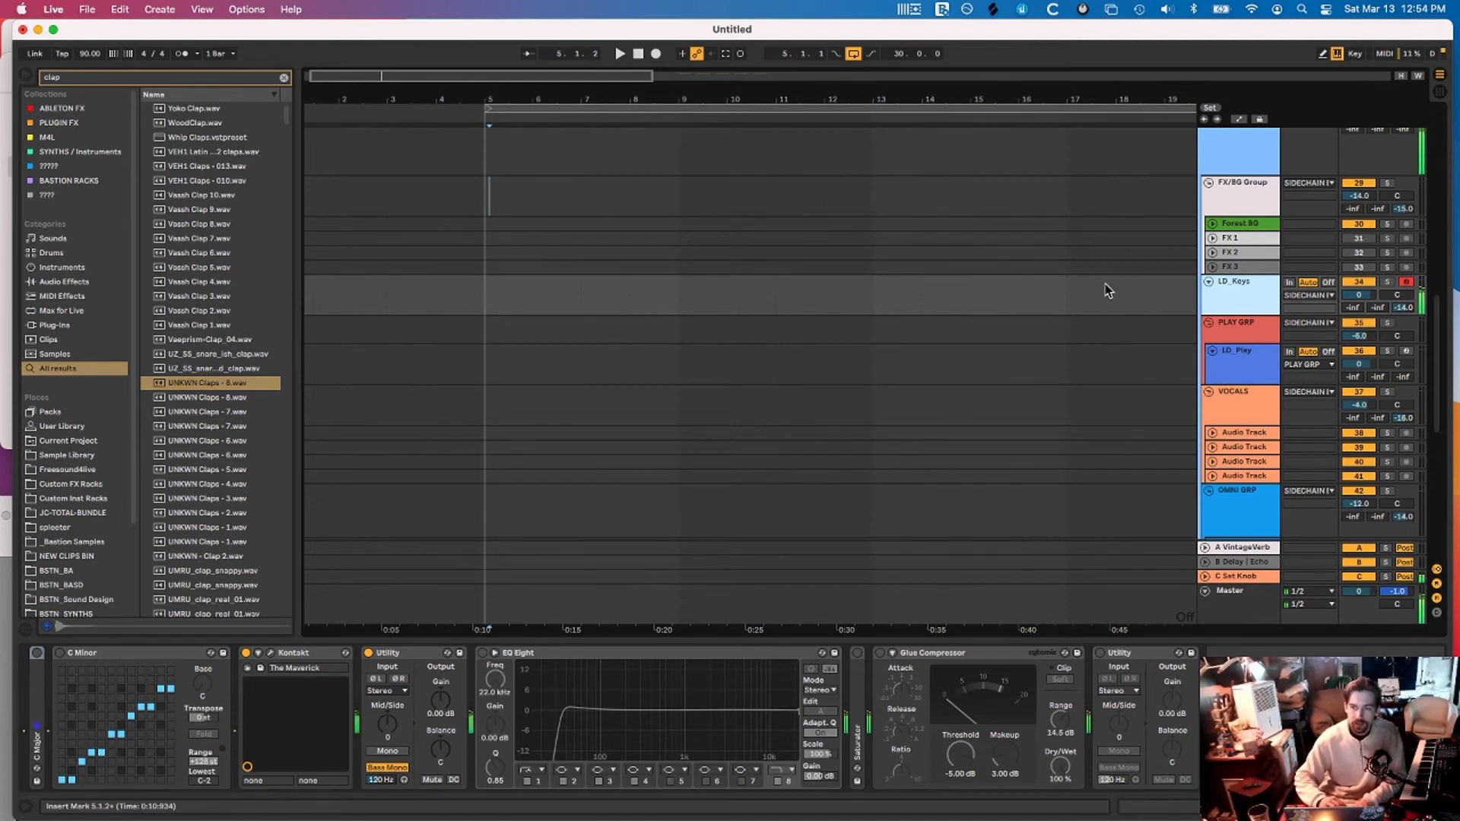
pyautogui.click(271, 654)
pyautogui.moveTo(539, 135); pyautogui.dragTo(541, 135)
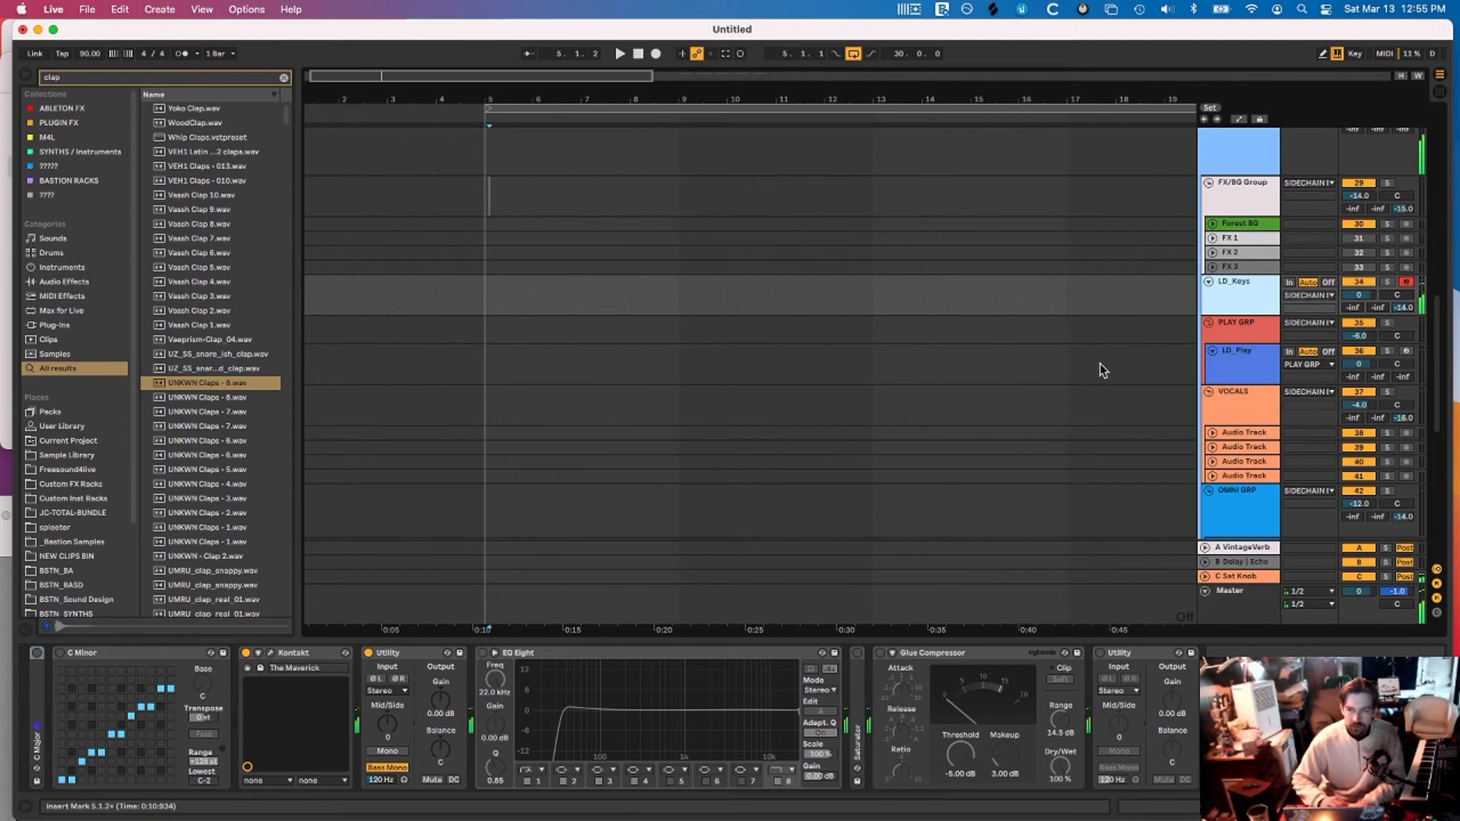
pyautogui.scroll(-5, 1099, 330)
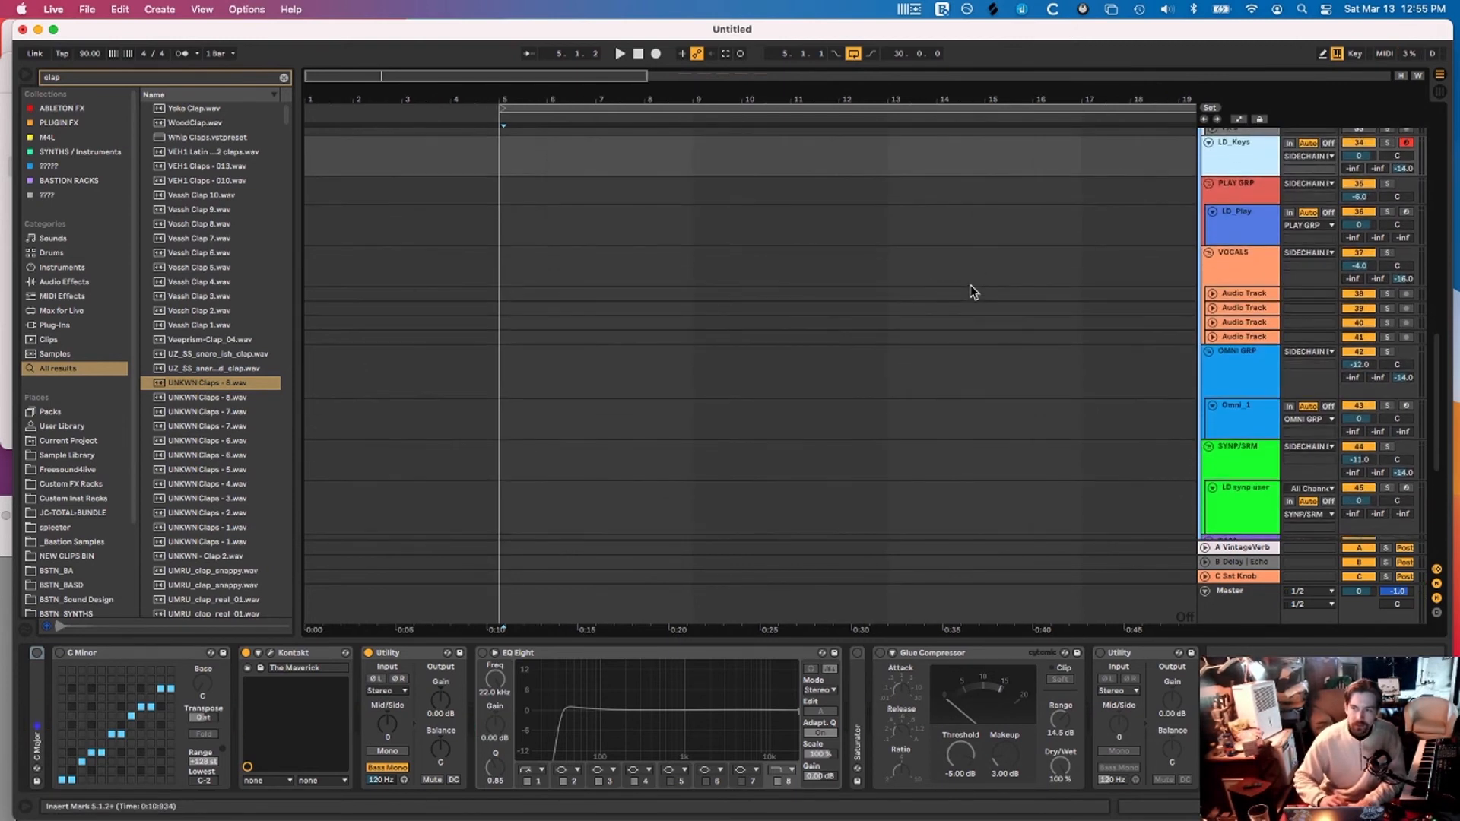
# Duplicate LD_Play twice with Cmd+D, then delete both extra copies
pyautogui.rightClick(1239, 201)
pyautogui.click(1238, 205)
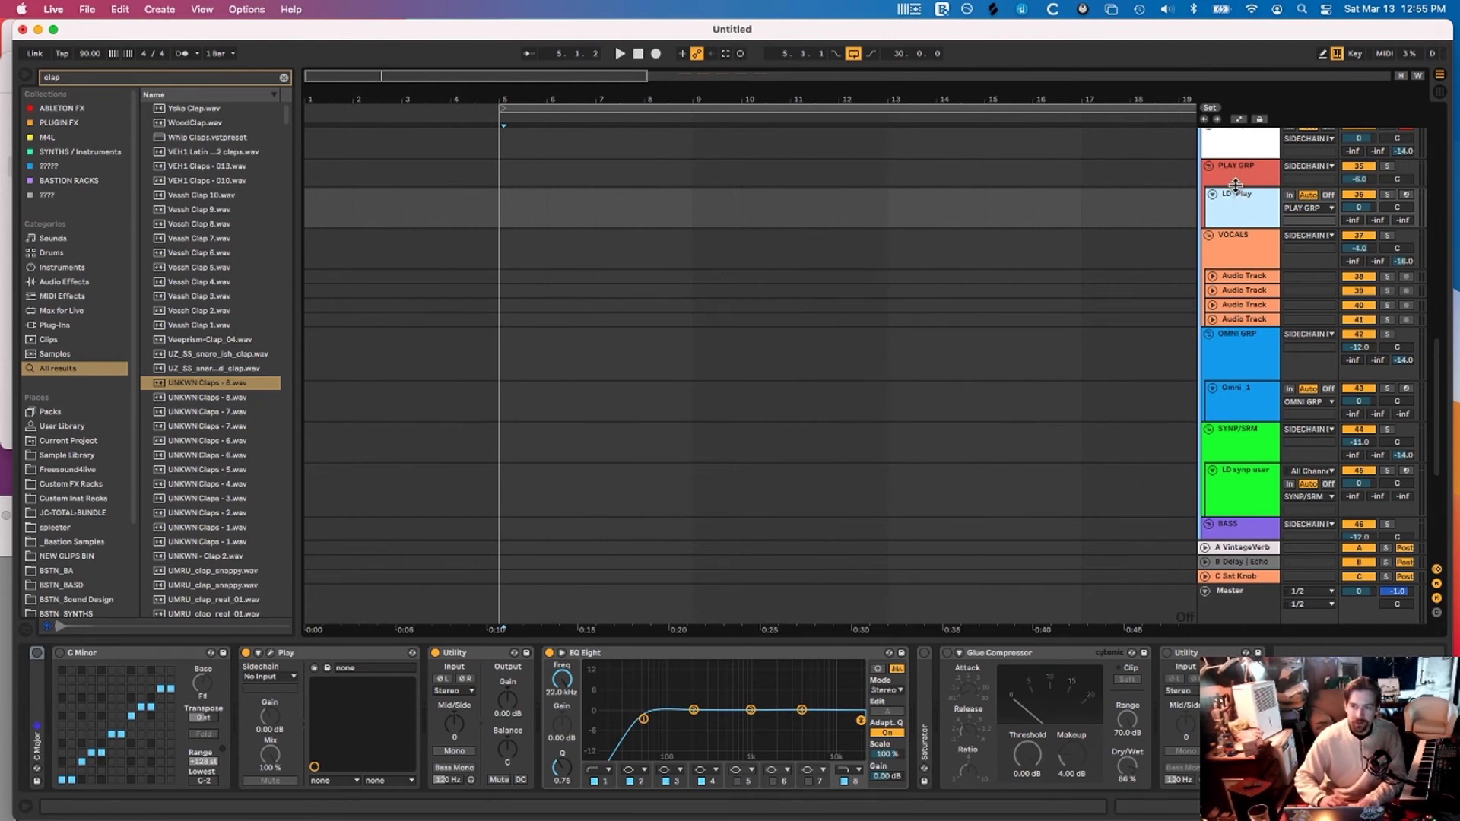
pyautogui.scroll(1, 1240, 217)
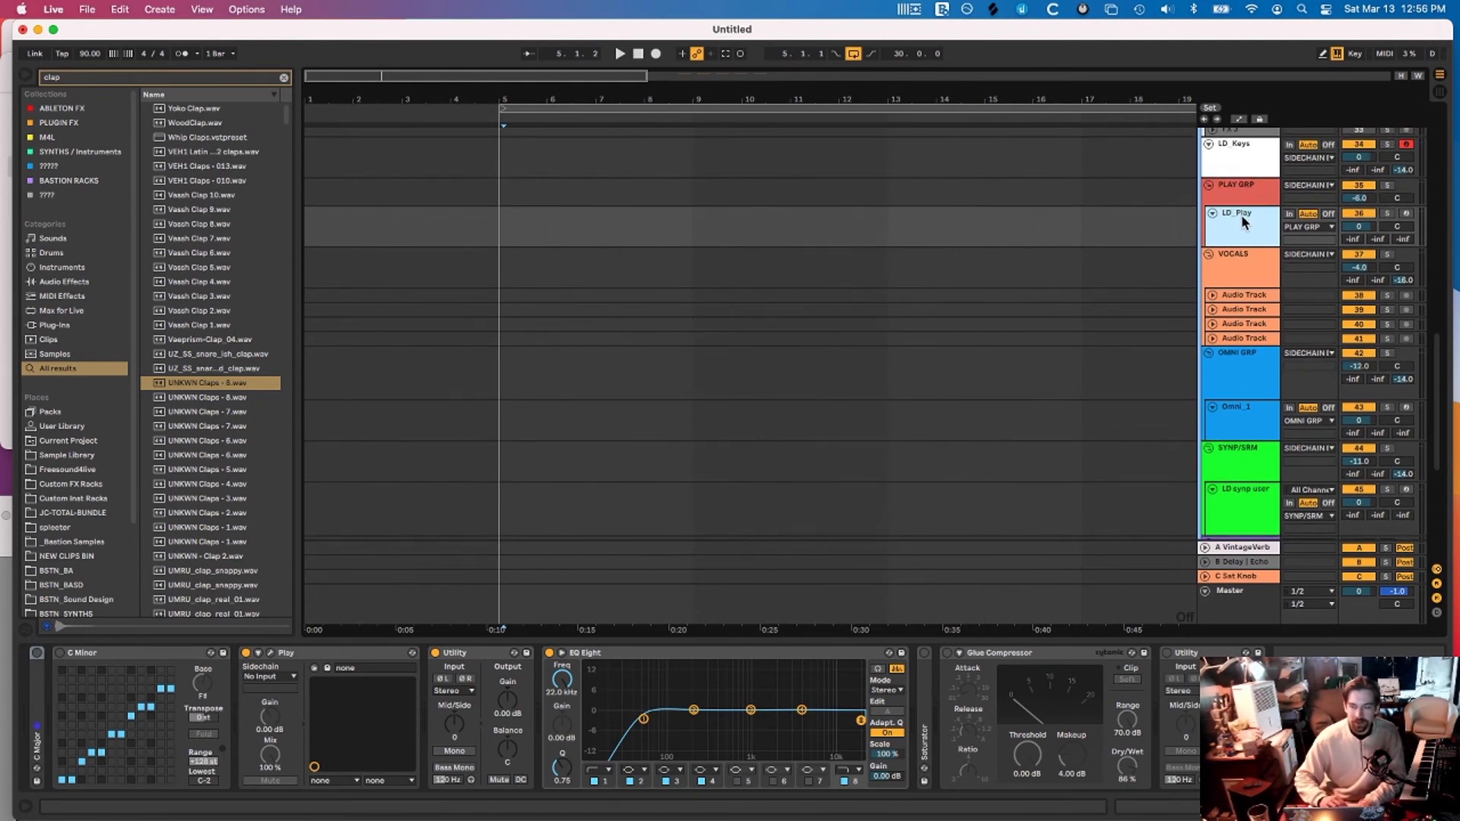
pyautogui.press('super+d')
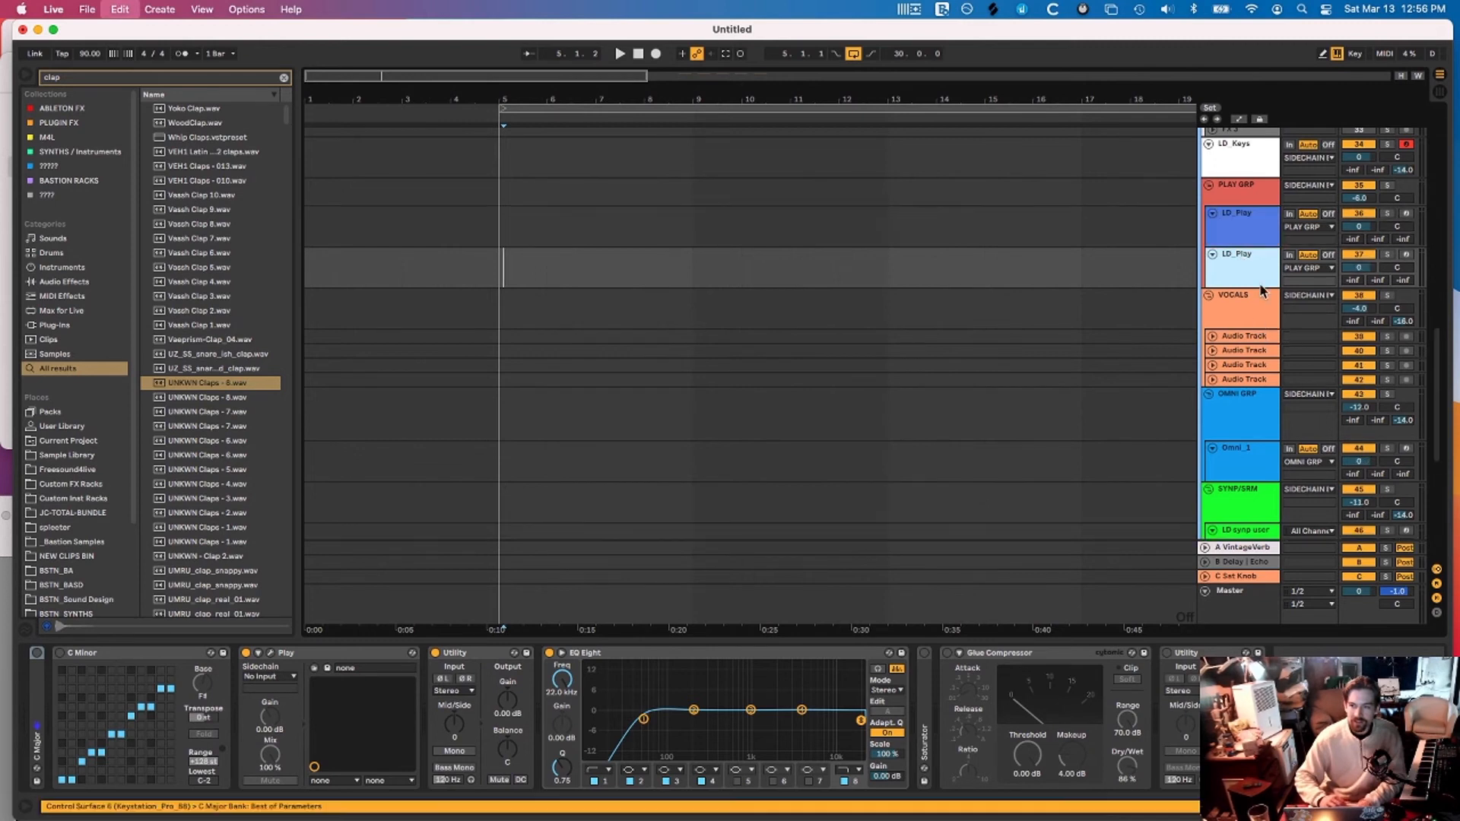
pyautogui.press('super+d')
pyautogui.scroll(1, 1251, 312)
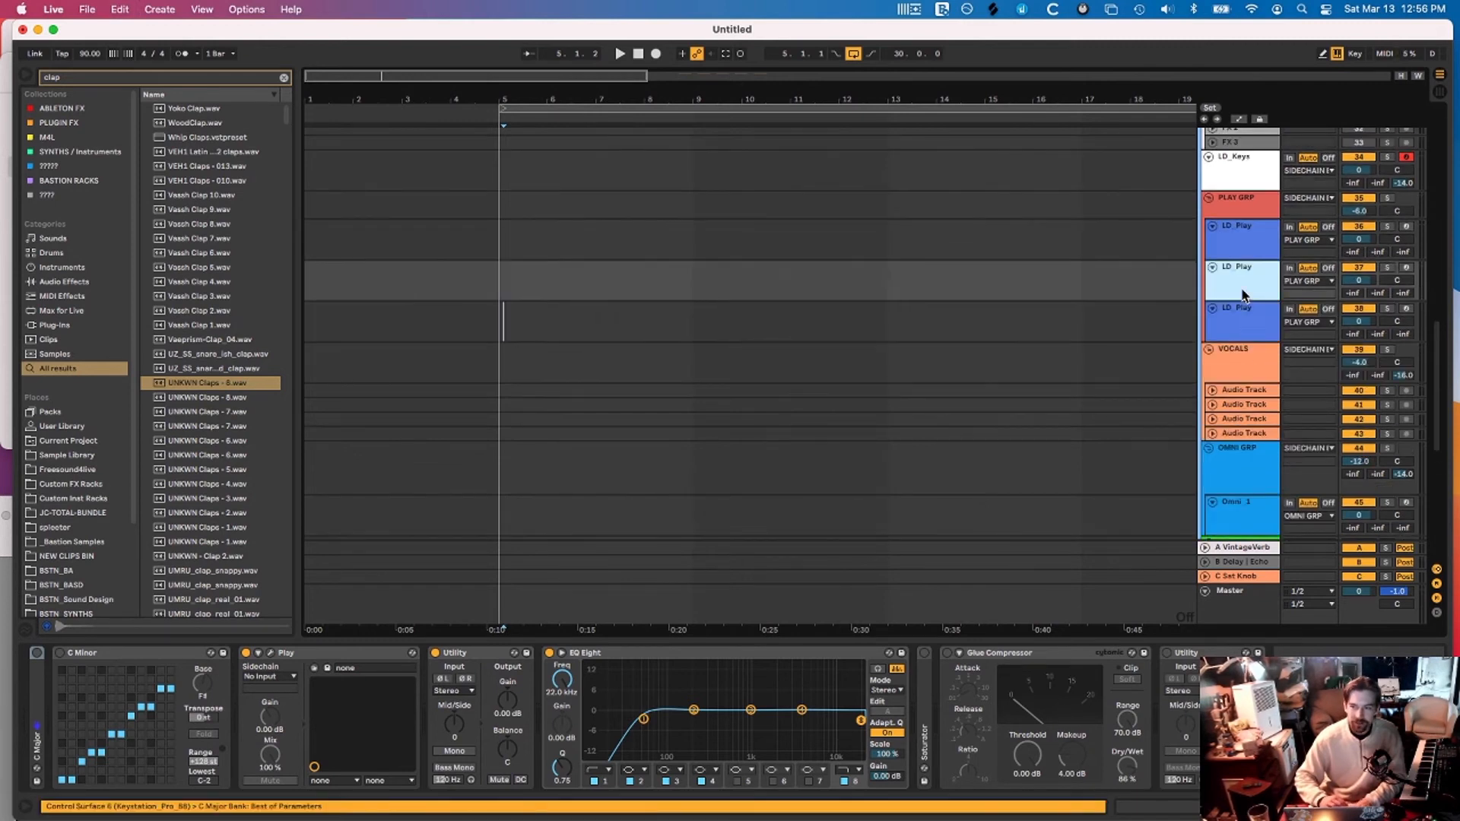
pyautogui.rightClick(1252, 323)
pyautogui.keyDown('shift'); pyautogui.click(1255, 283); pyautogui.keyUp('shift')
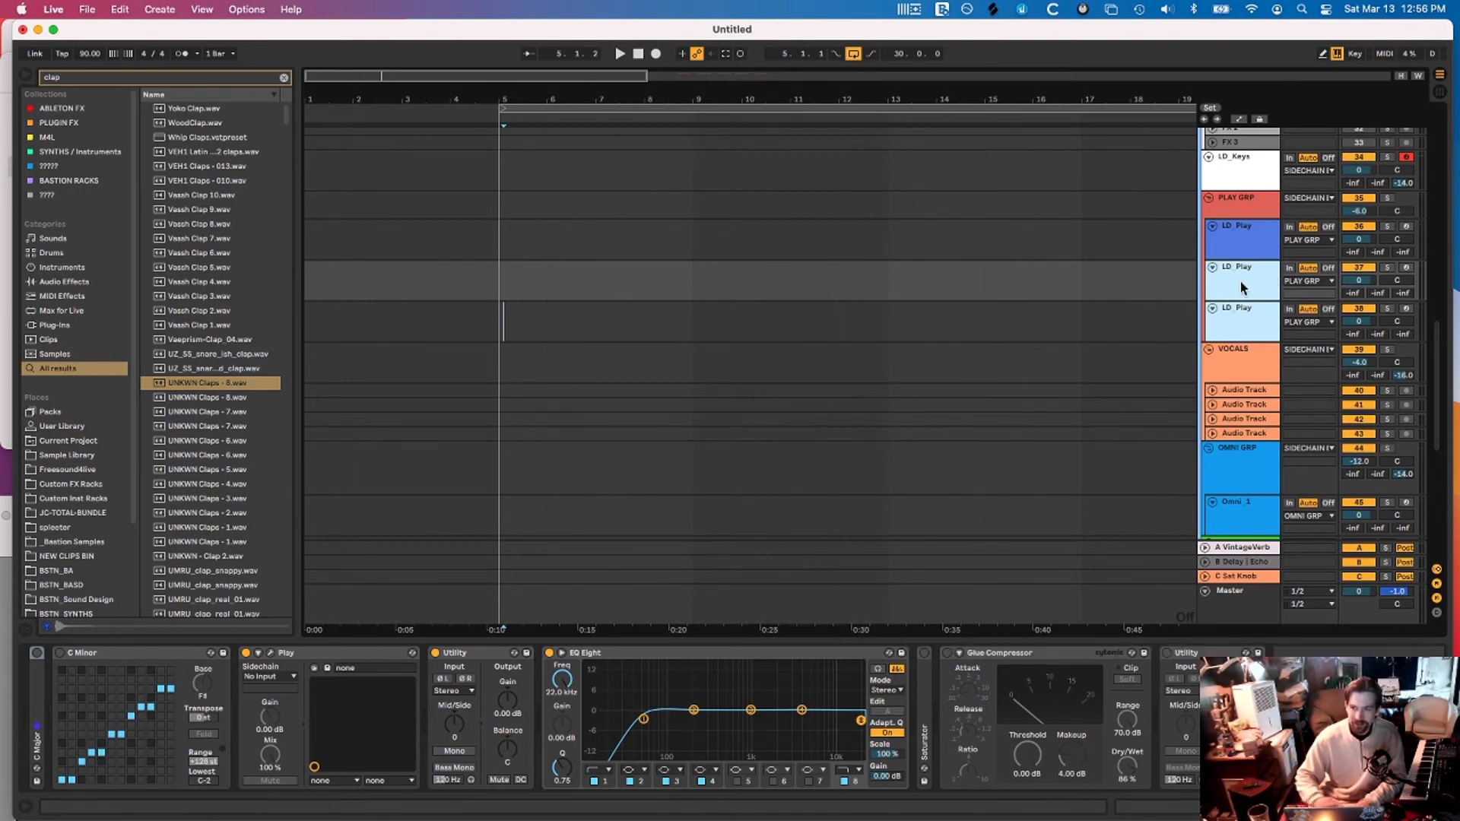
pyautogui.press('BackSpace')
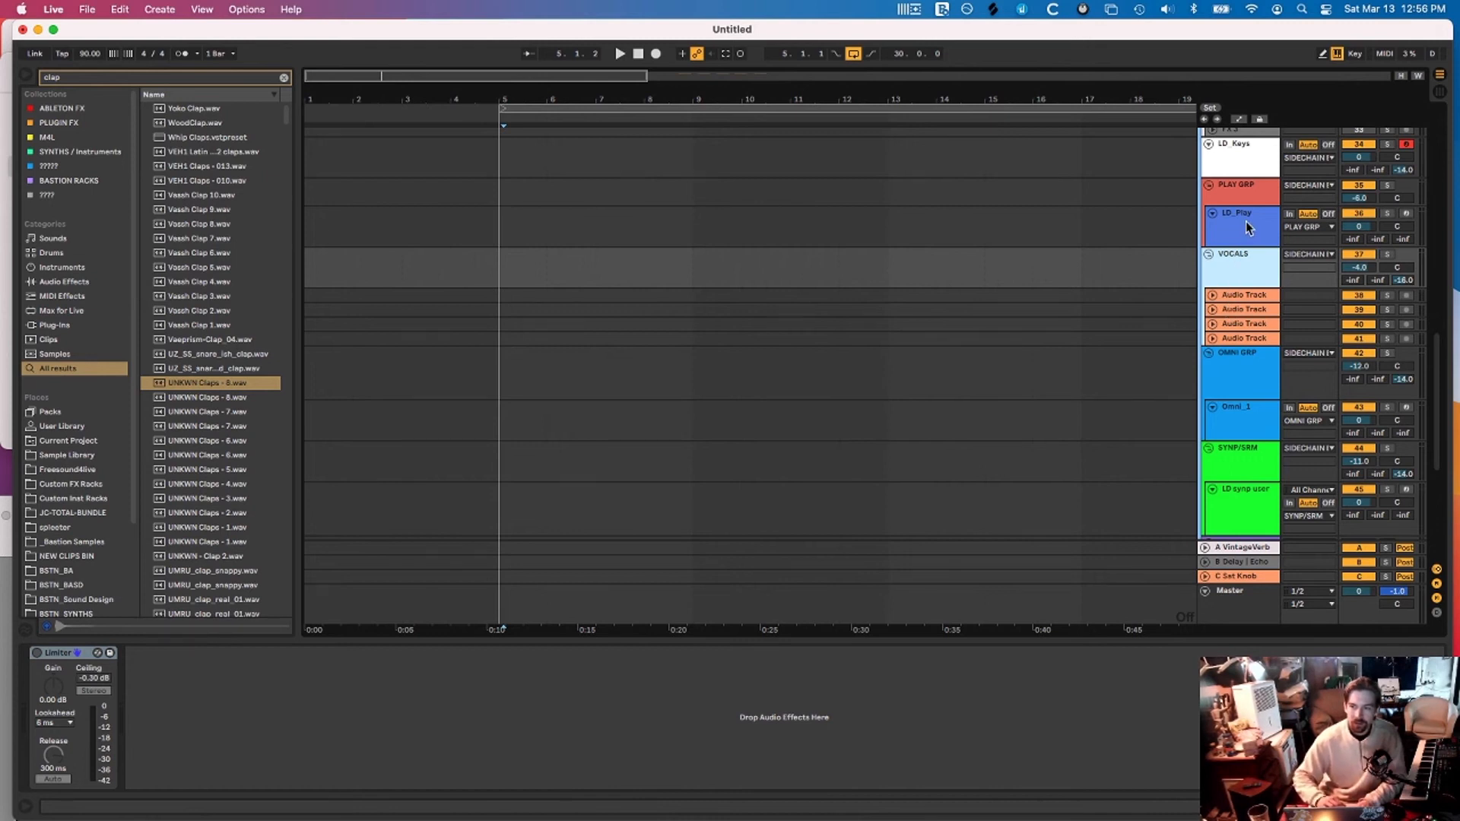
# Review the devices on LD_Play and the vocal tracks: Glue Compressor, Saturator and Utility
pyautogui.scroll(2, 1240, 210)
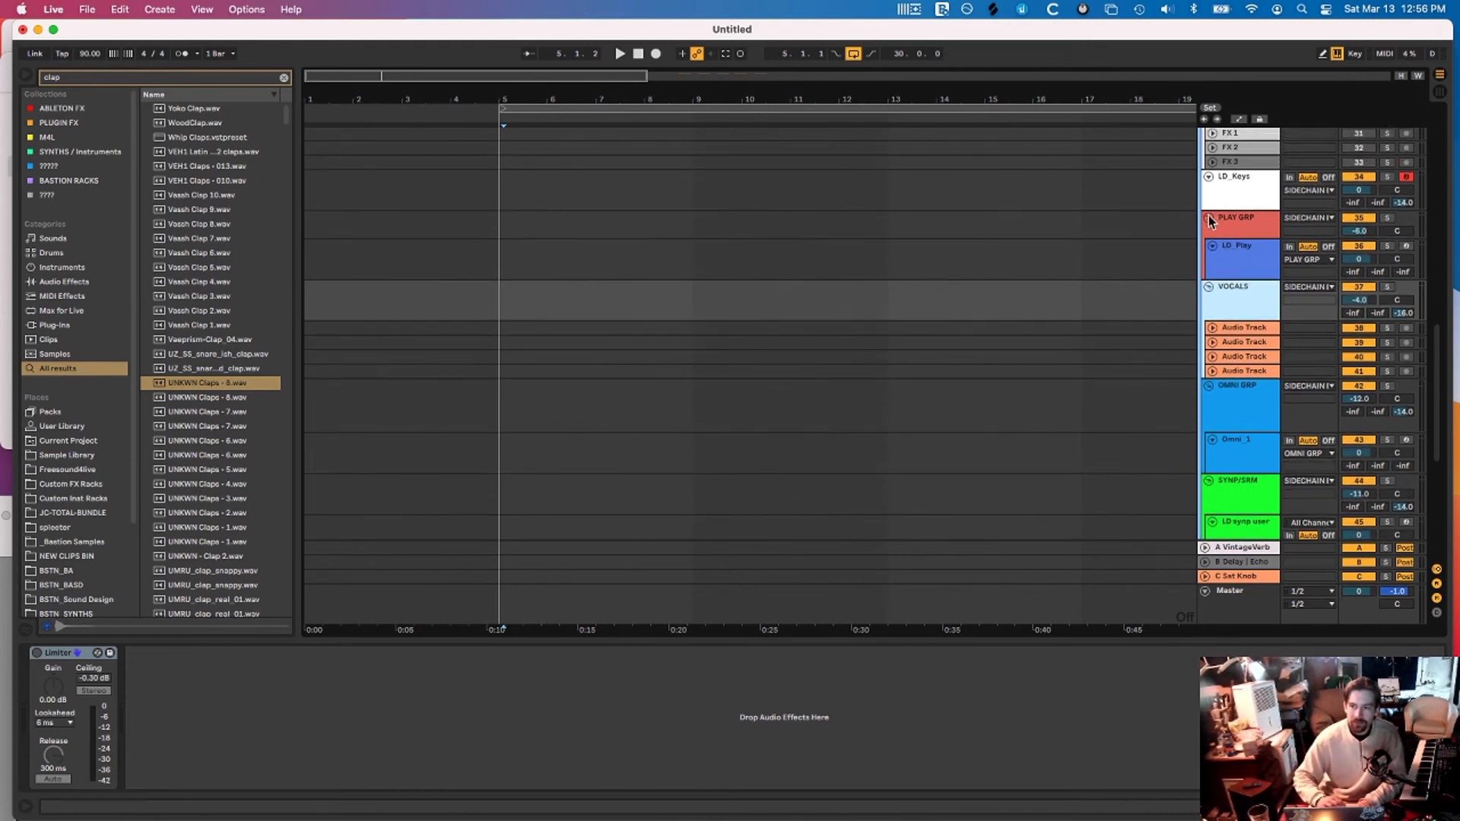
pyautogui.click(1232, 251)
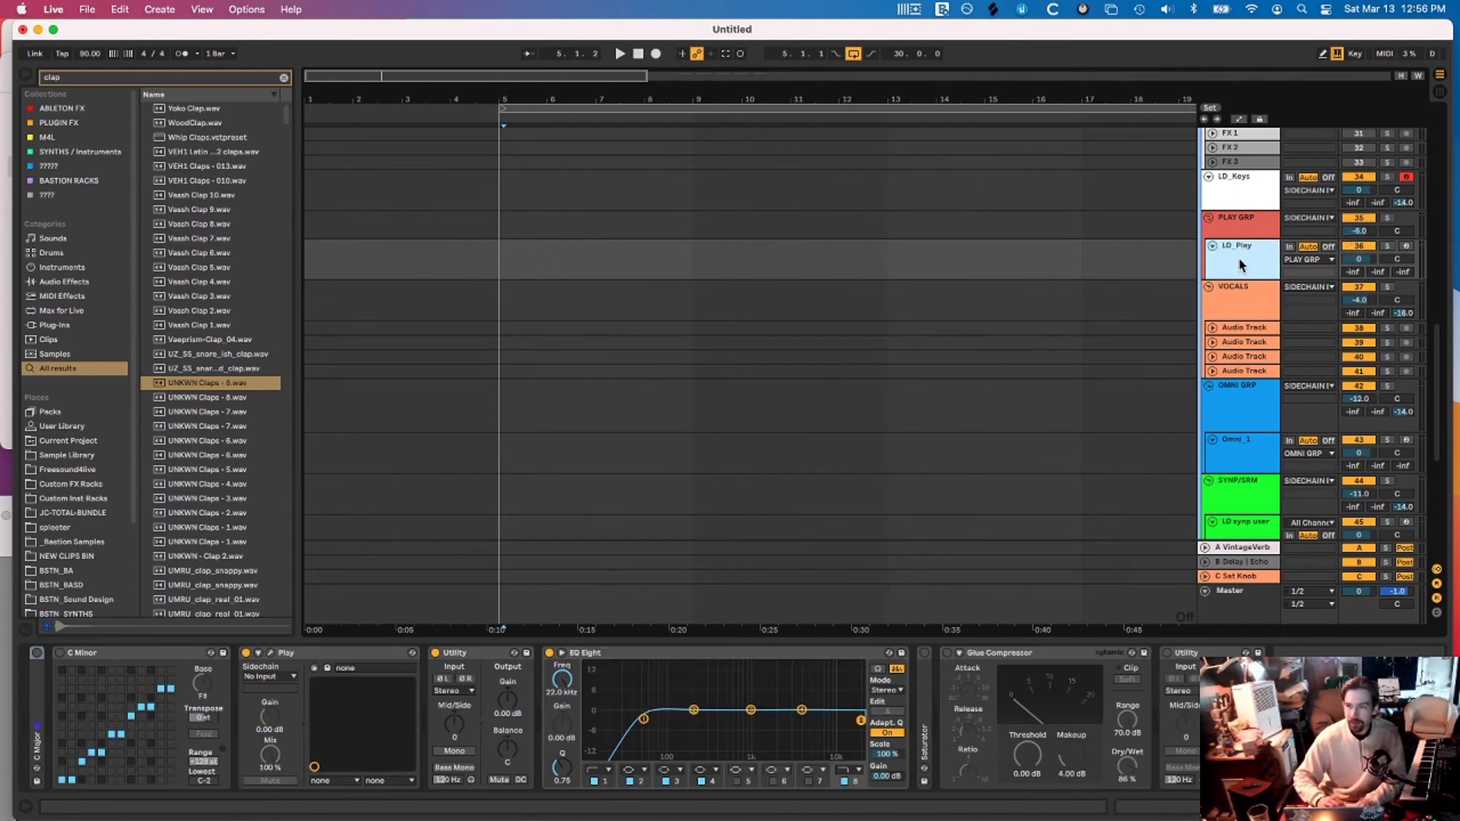
pyautogui.scroll(-3, 1239, 264)
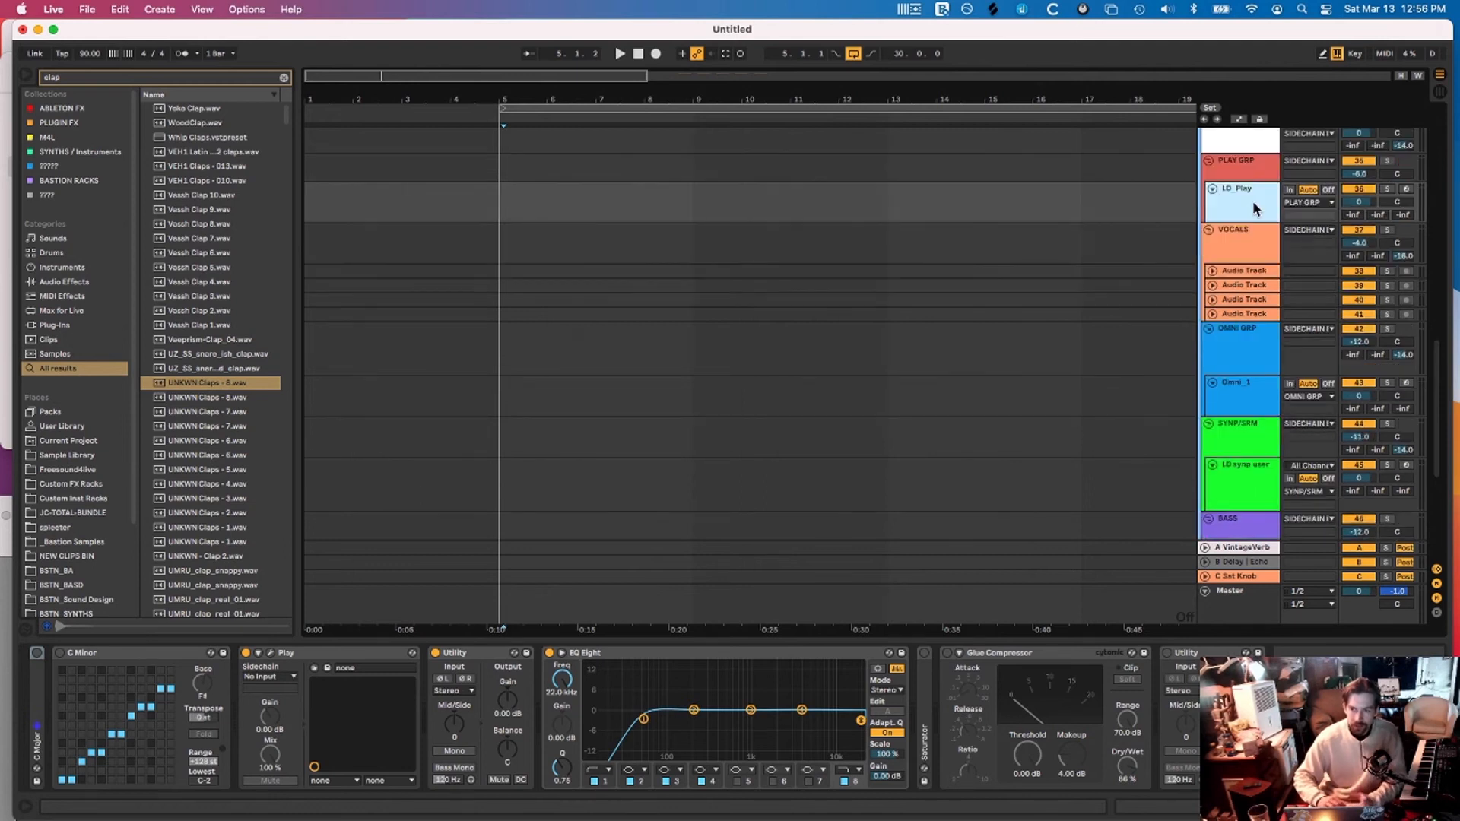
pyautogui.scroll(-4, 1253, 201)
pyautogui.click(1244, 206)
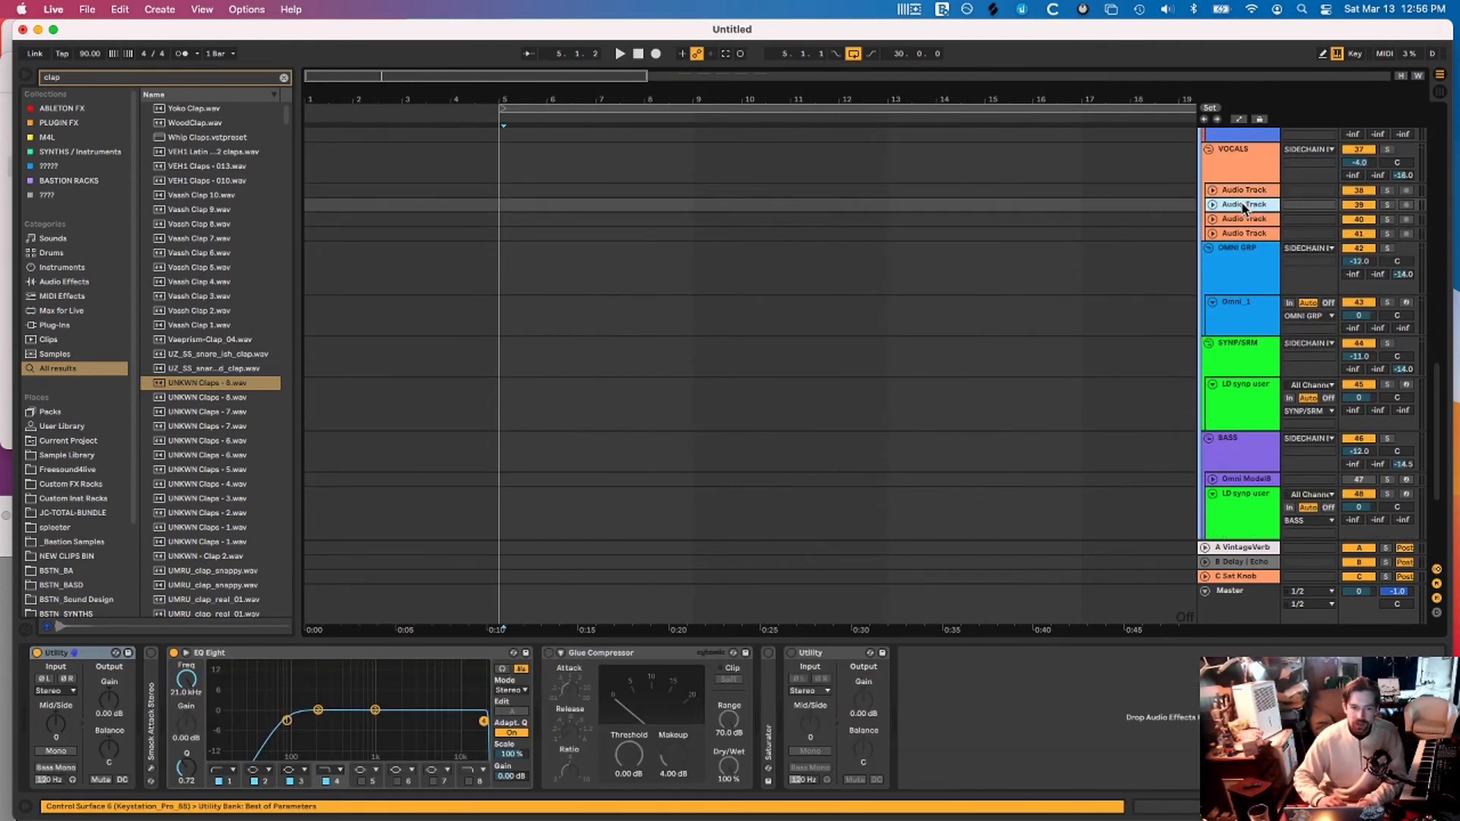
pyautogui.click(1247, 220)
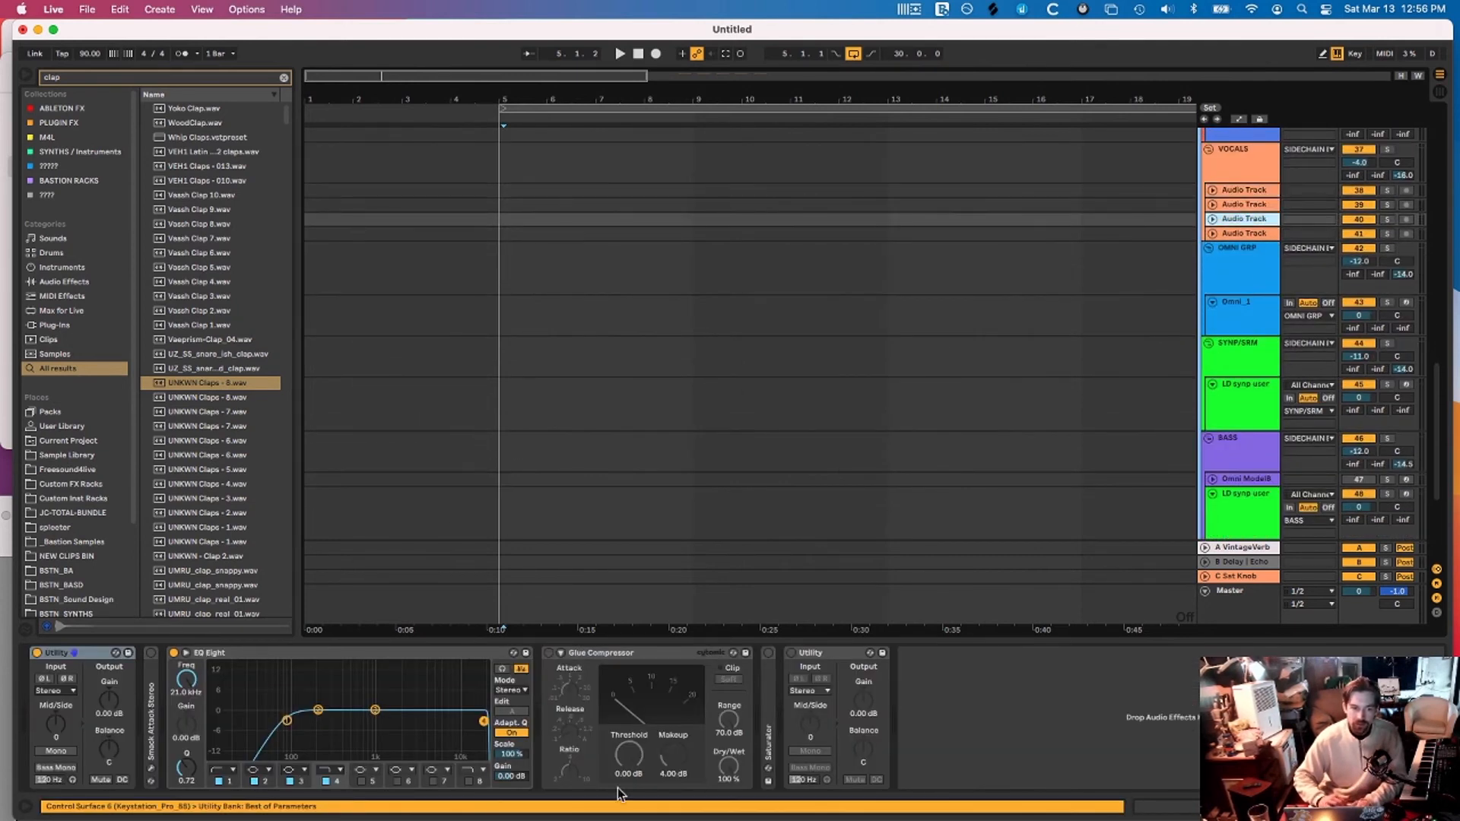
pyautogui.click(609, 654)
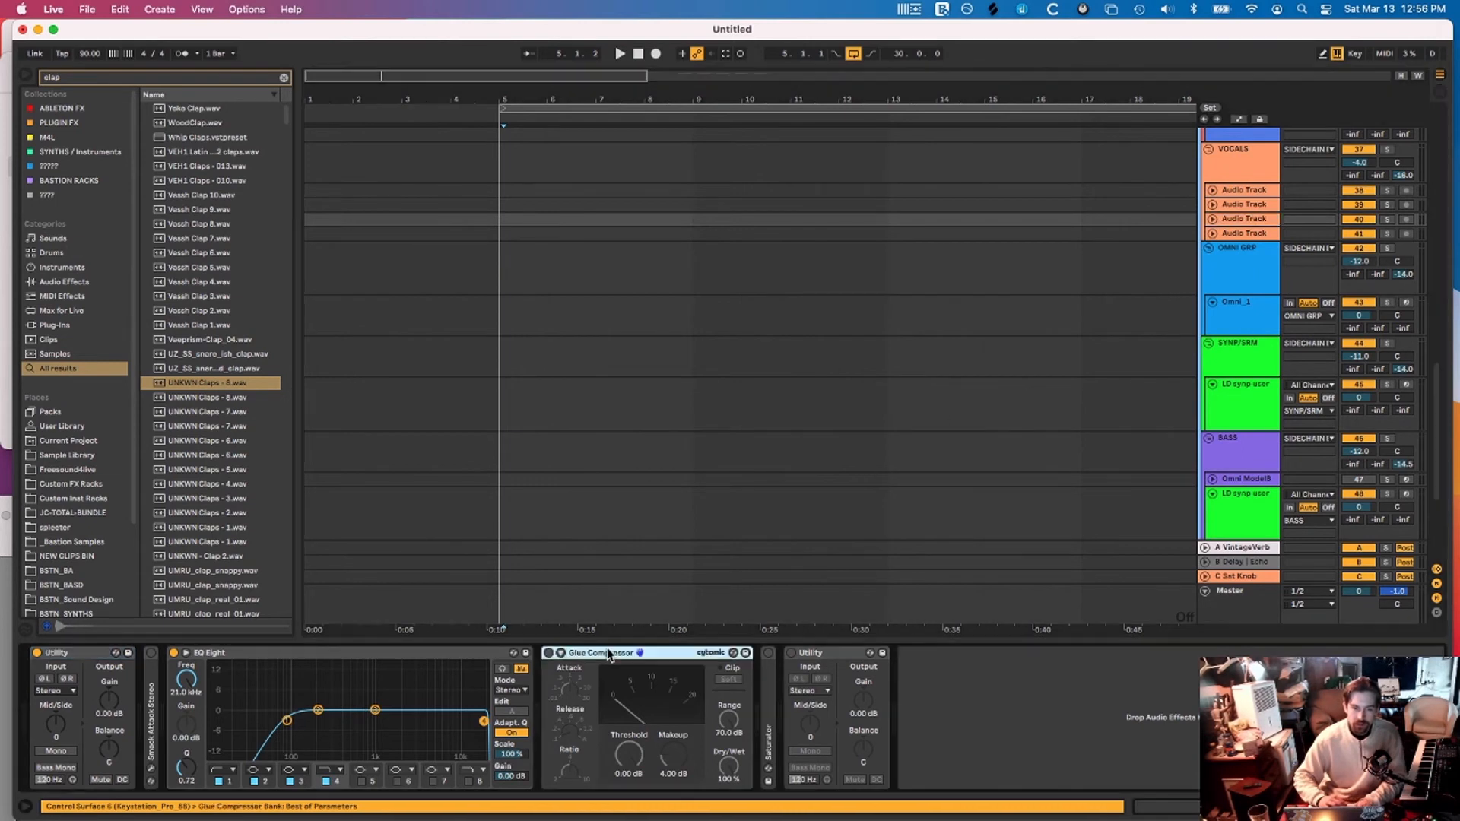
pyautogui.click(774, 704)
pyautogui.click(826, 656)
pyautogui.click(657, 653)
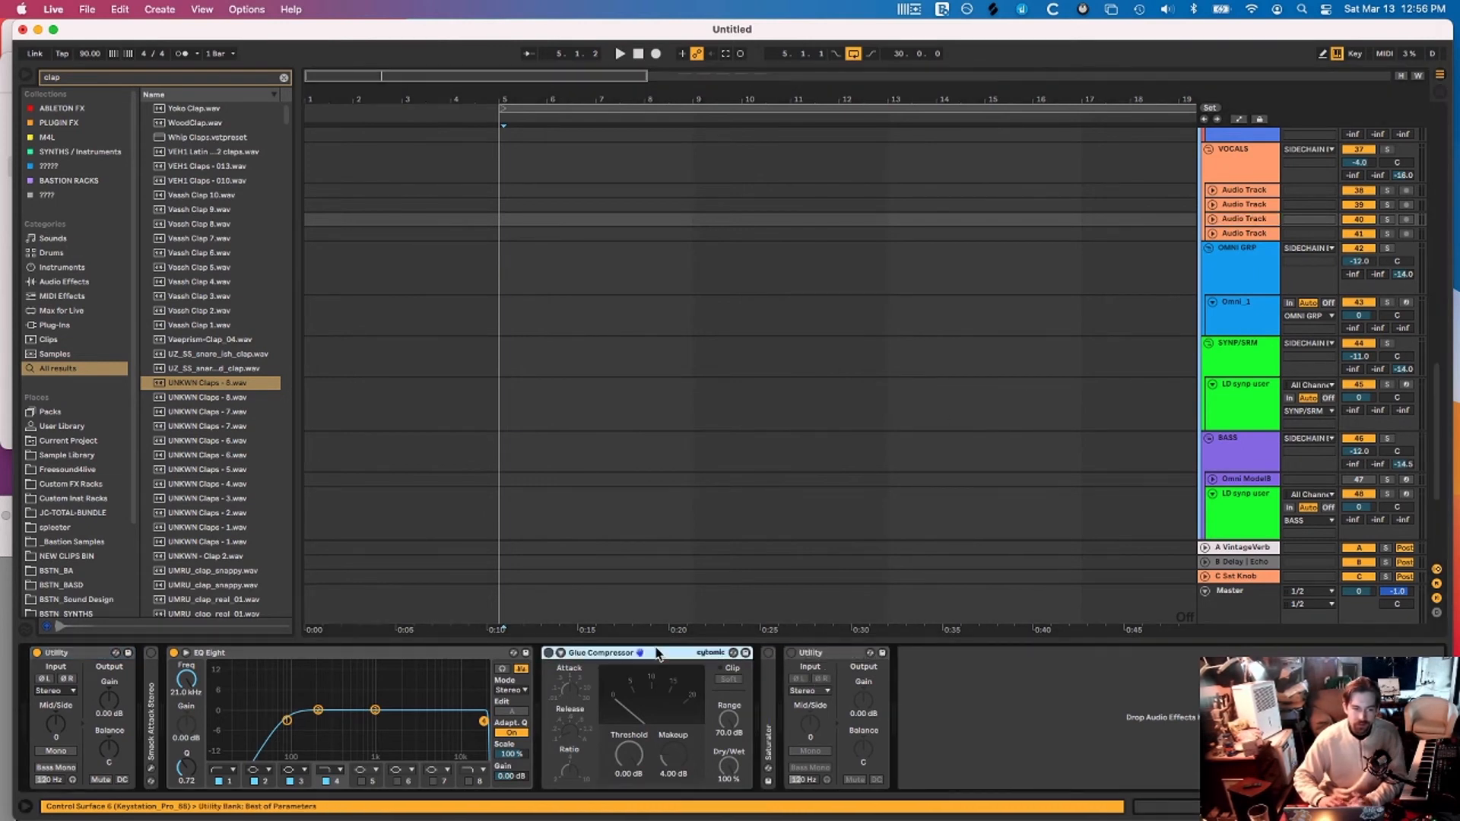
# Show Omni_1's chain: C Minor, Omnisphere, Utility, EQ Eight, Glue Compressor and Utility
pyautogui.click(1274, 233)
pyautogui.scroll(-1, 1274, 234)
pyautogui.click(1278, 300)
pyautogui.scroll(5, 1279, 301)
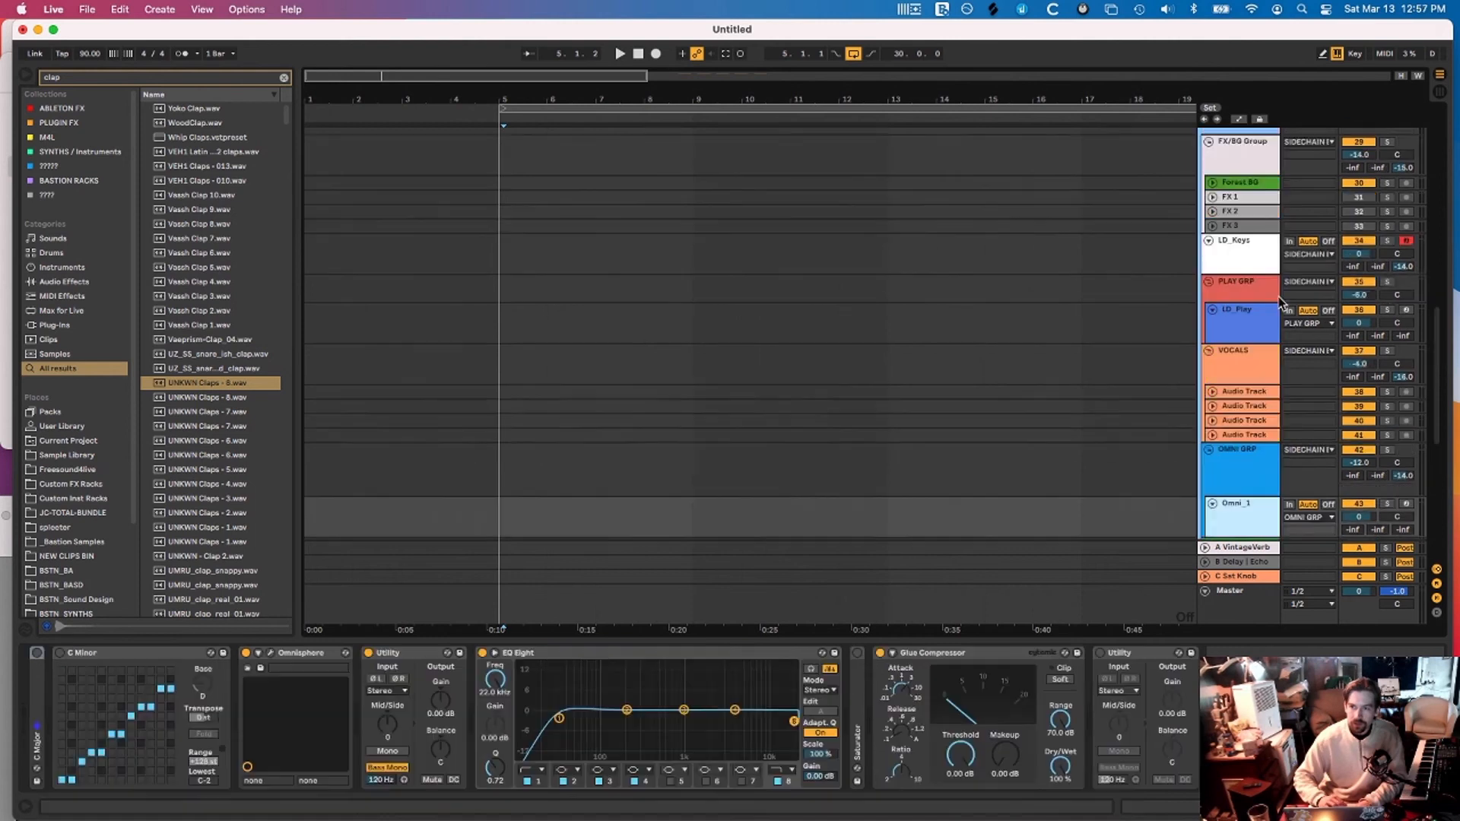
# On LD_Keys, enable C Minor, set its base note to E, then switch it off
pyautogui.scroll(1, 1282, 302)
pyautogui.click(1239, 278)
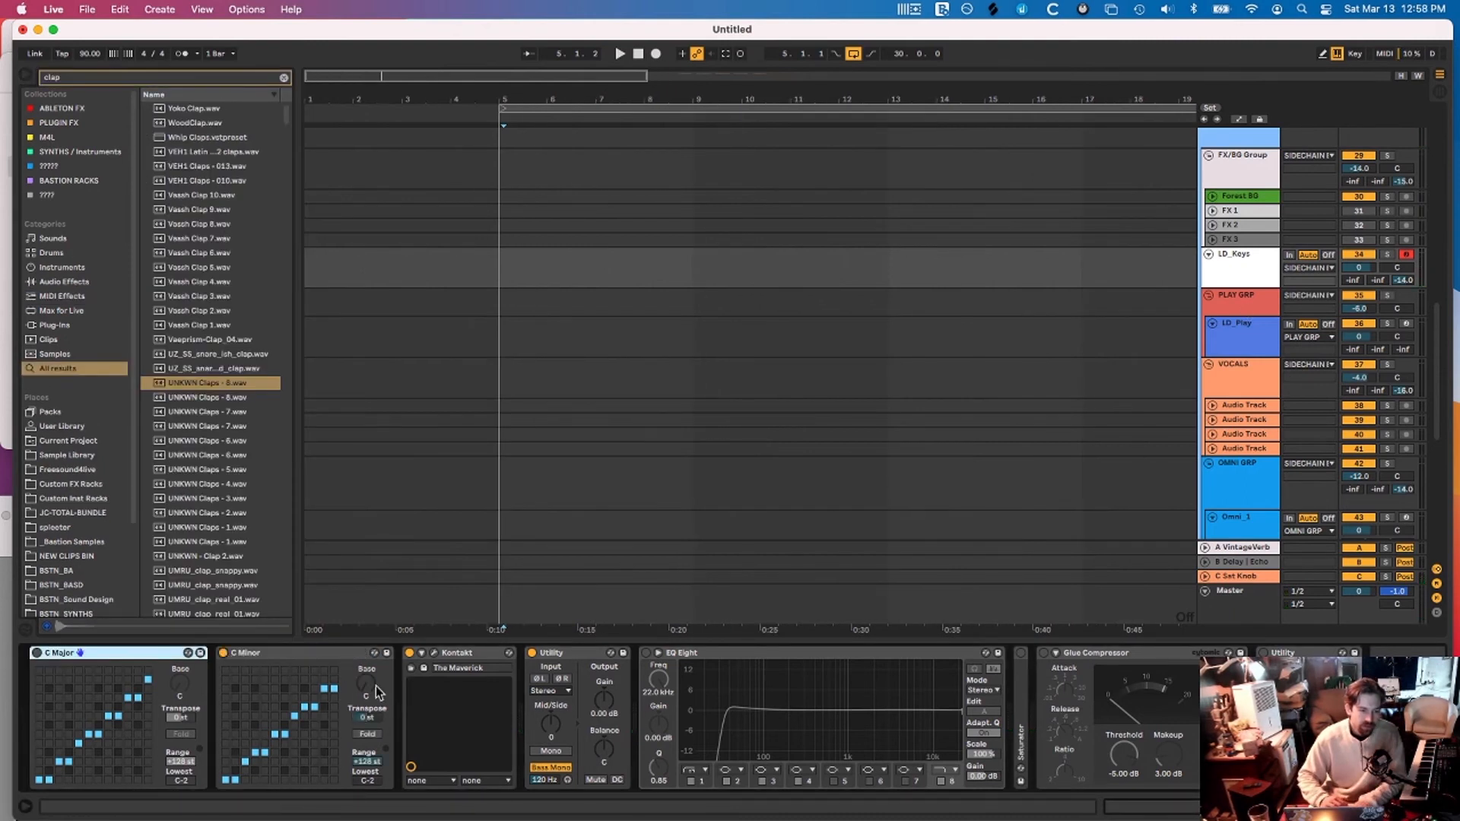
pyautogui.click(224, 652)
pyautogui.moveTo(366, 683); pyautogui.dragTo(366, 655)
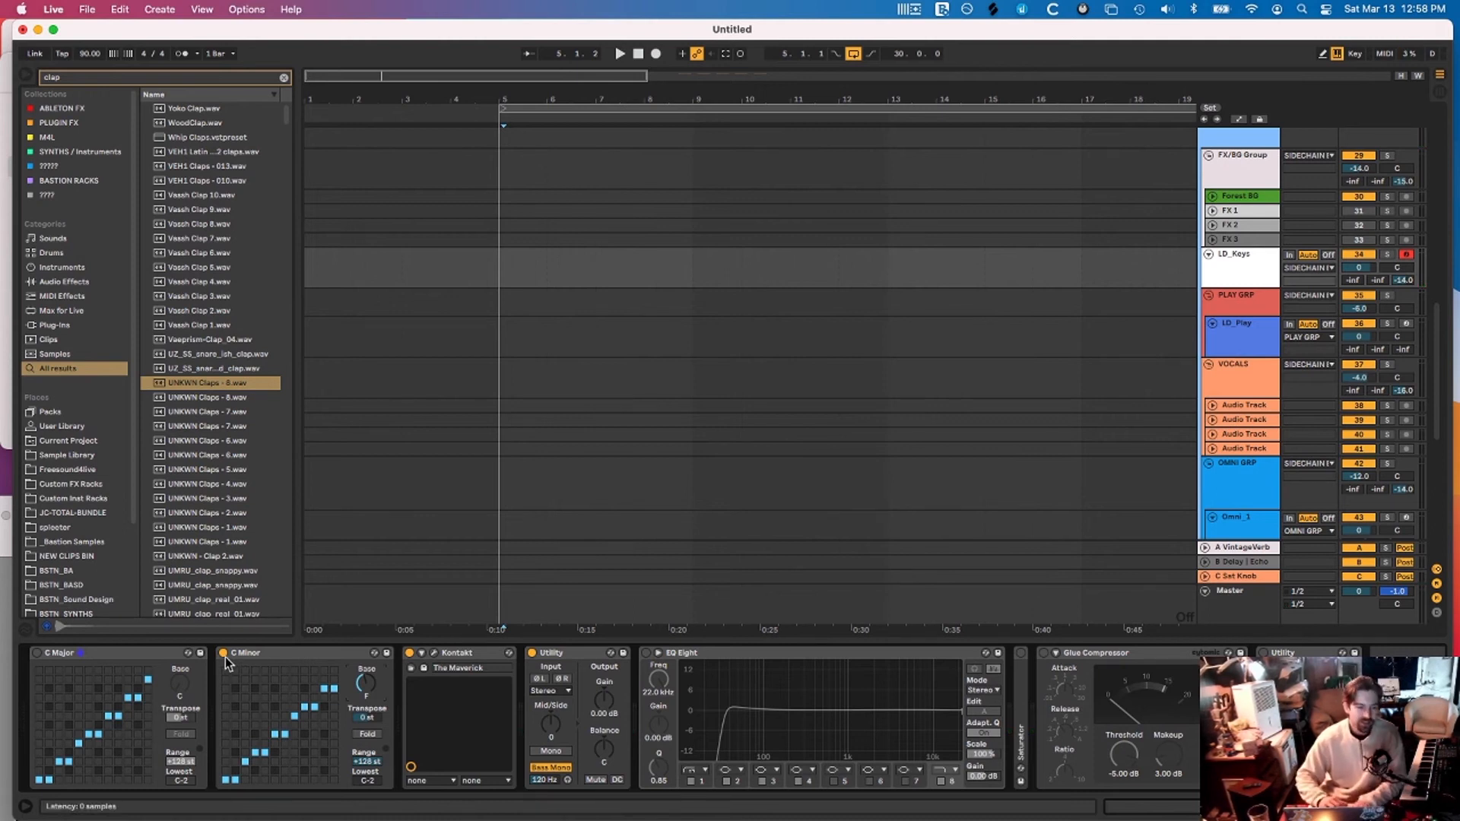
pyautogui.moveTo(365, 683); pyautogui.dragTo(366, 698)
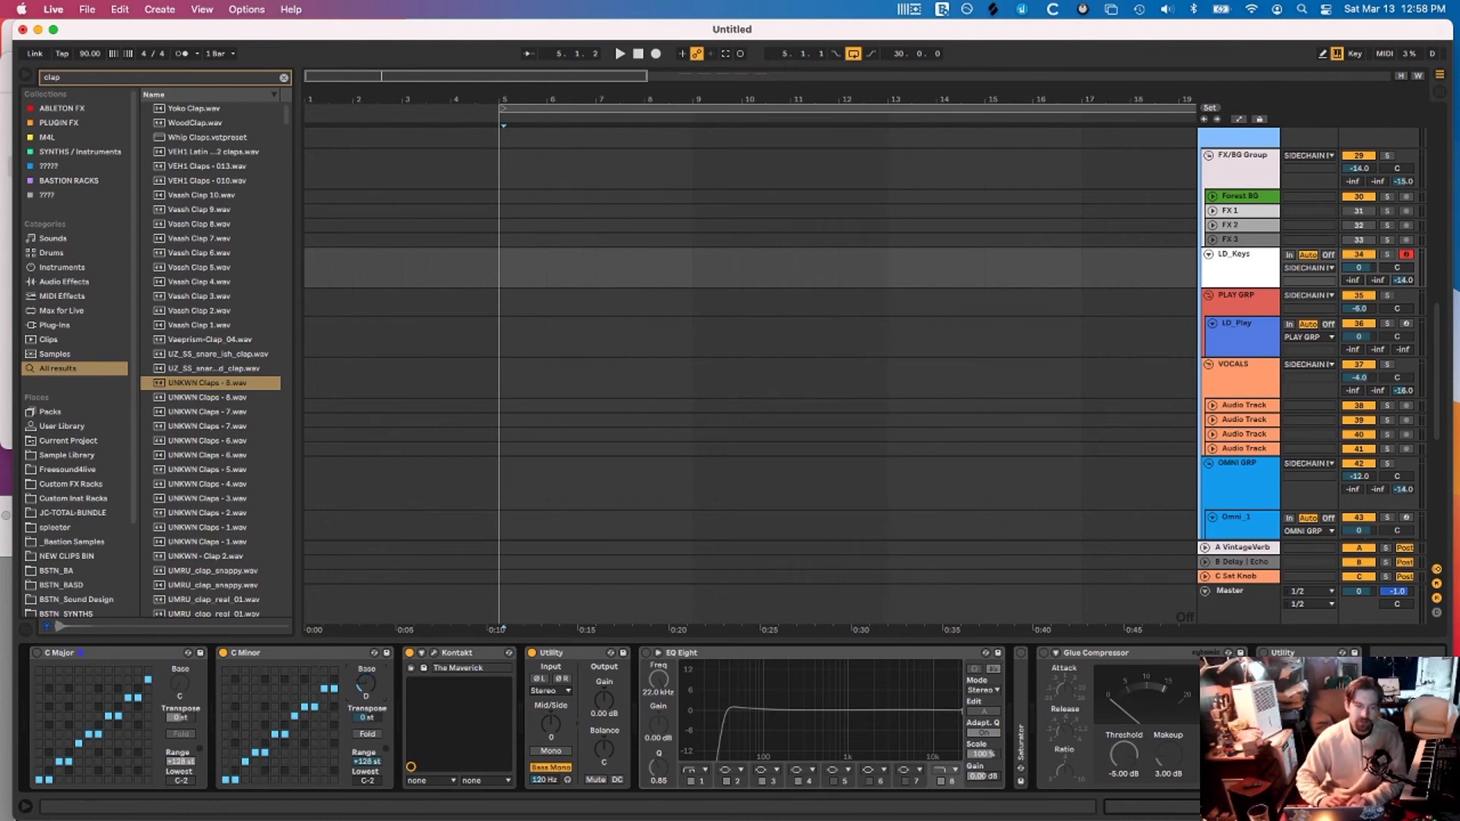
pyautogui.click(223, 653)
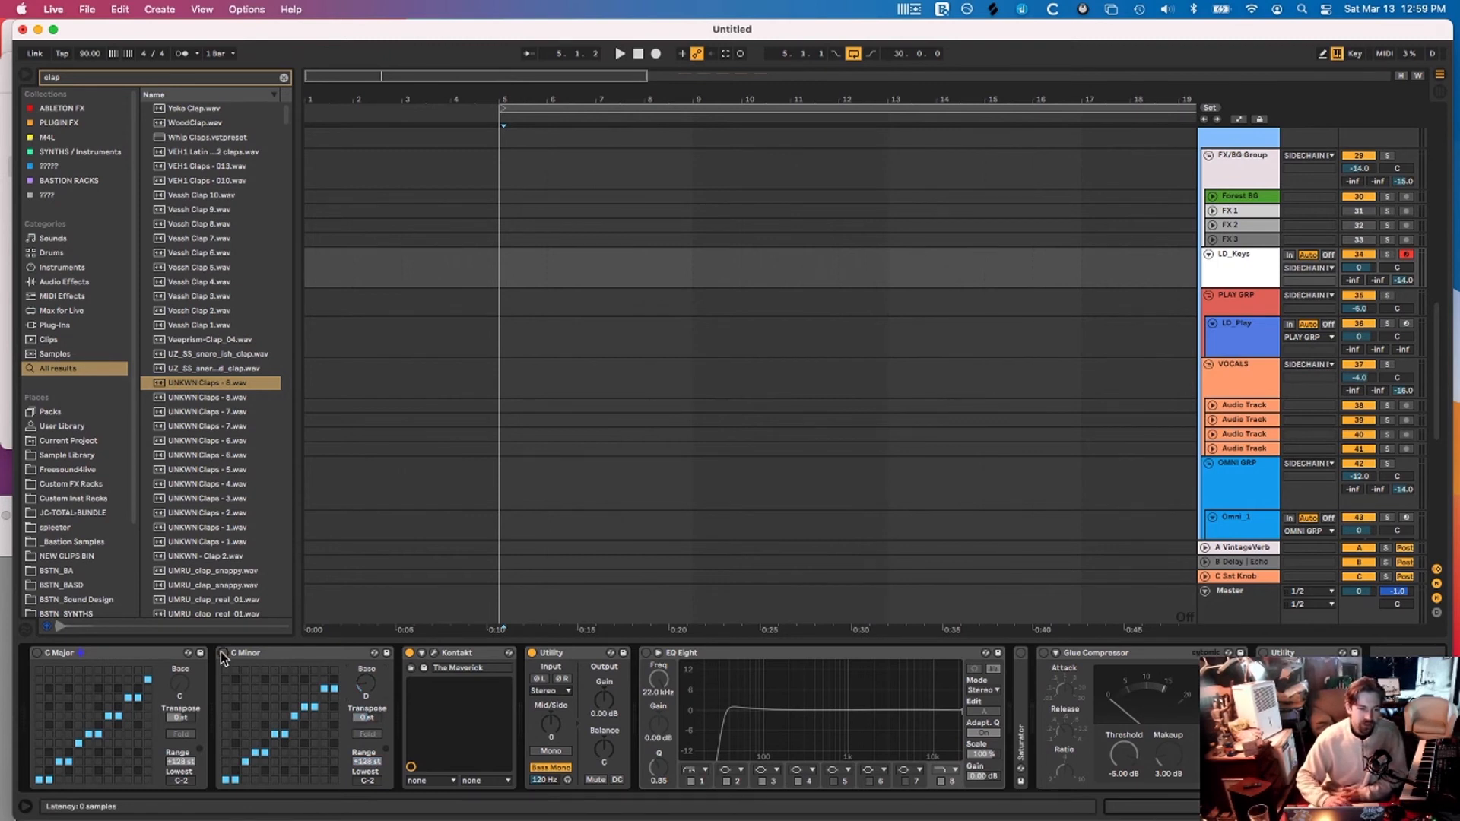
# Clear the clap search and browse the Scale presets under MIDI Effects
pyautogui.click(277, 654)
pyautogui.click(61, 78)
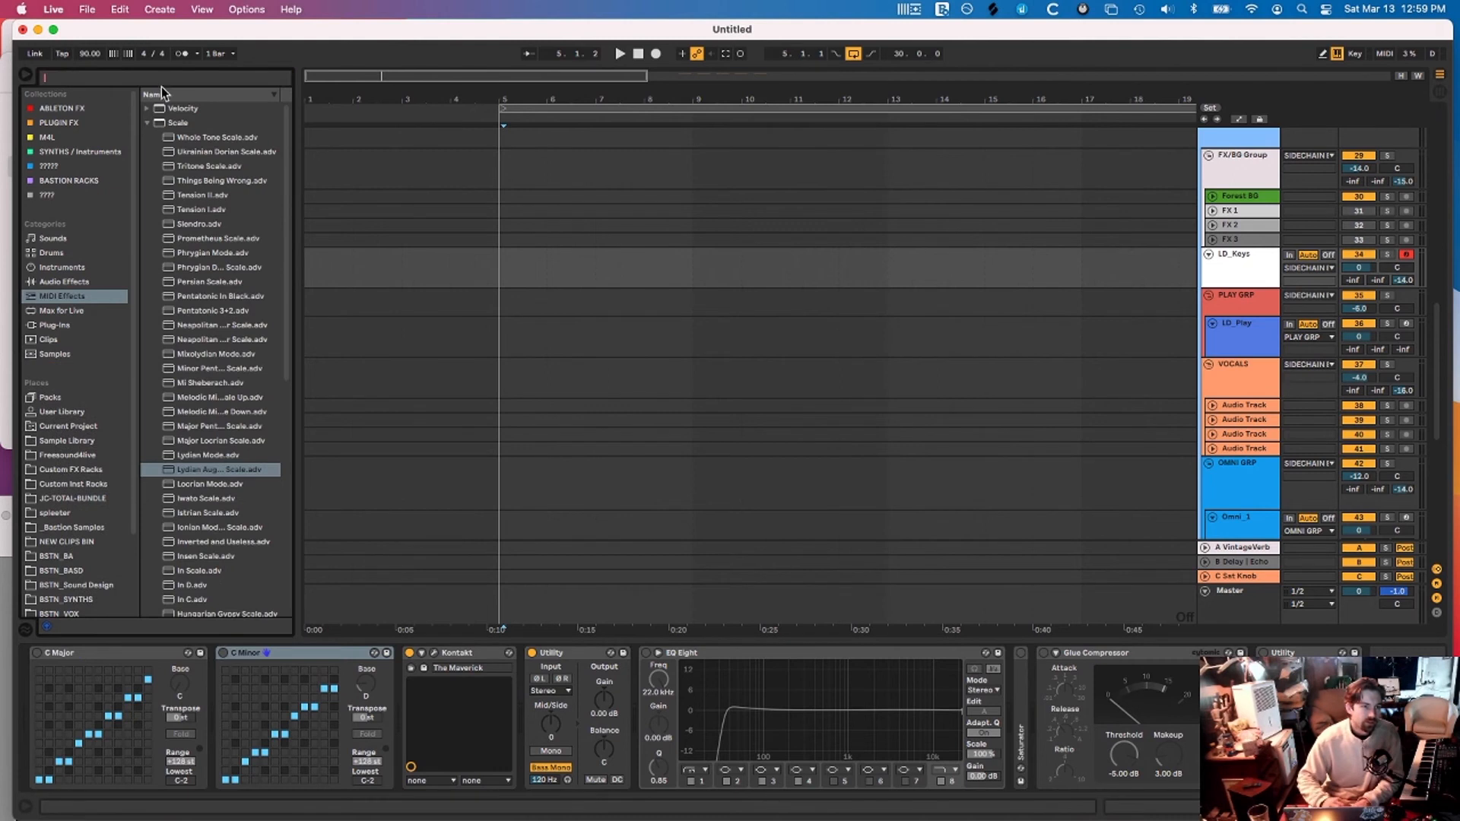
pyautogui.scroll(-3, 193, 456)
pyautogui.click(193, 530)
pyautogui.click(193, 554)
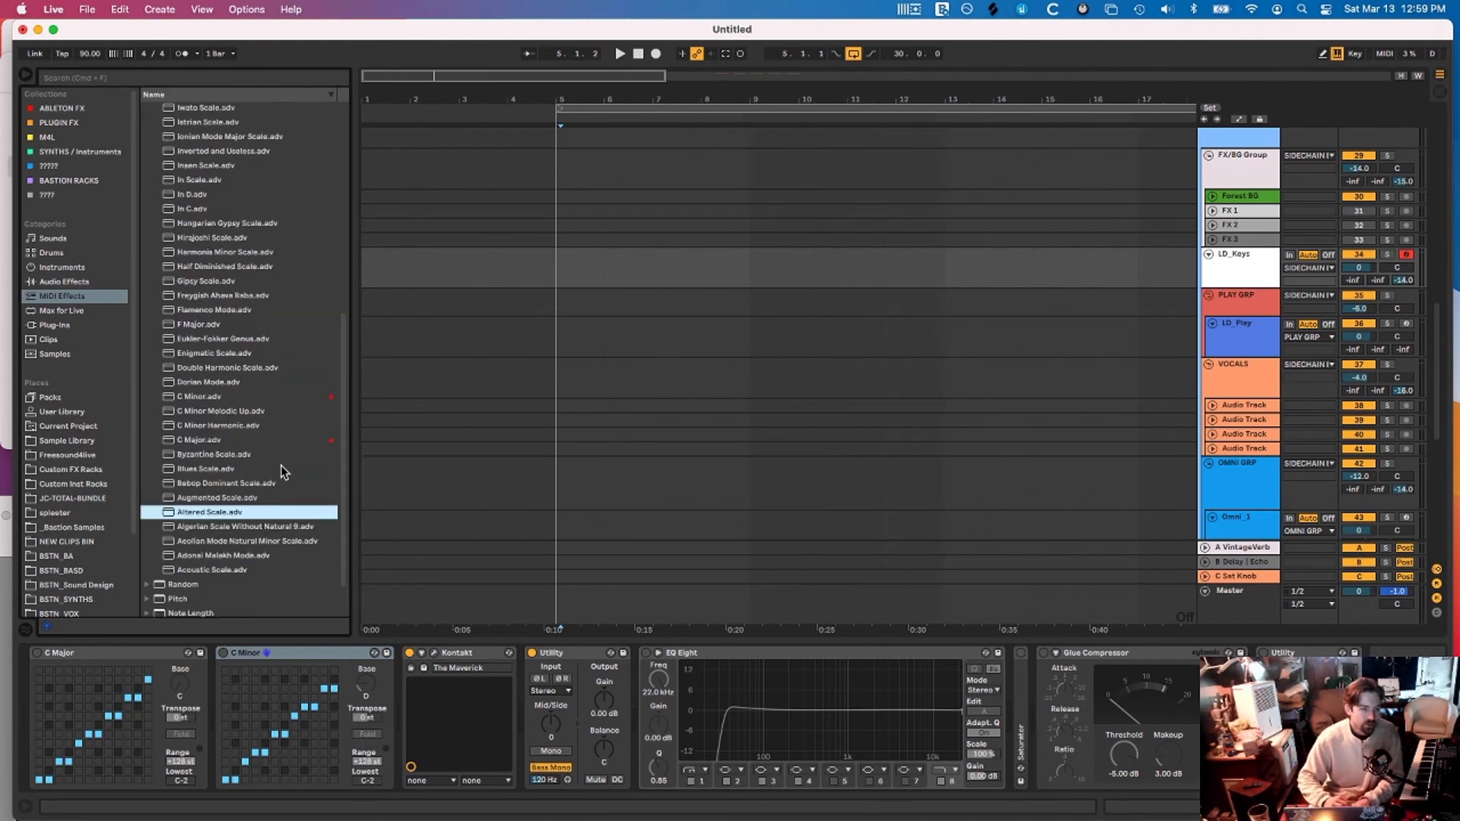
pyautogui.scroll(3, 248, 408)
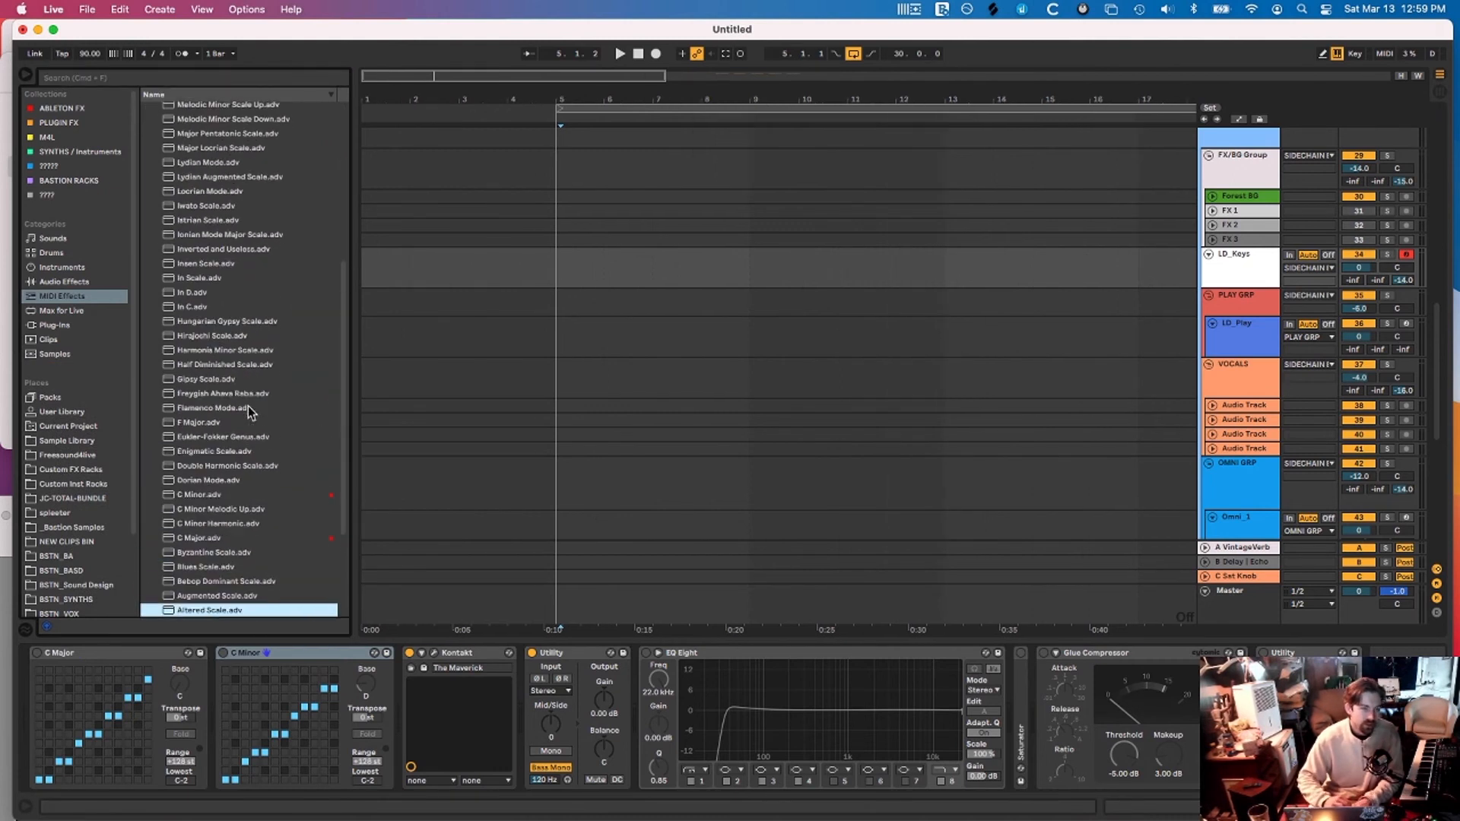
pyautogui.scroll(10, 248, 406)
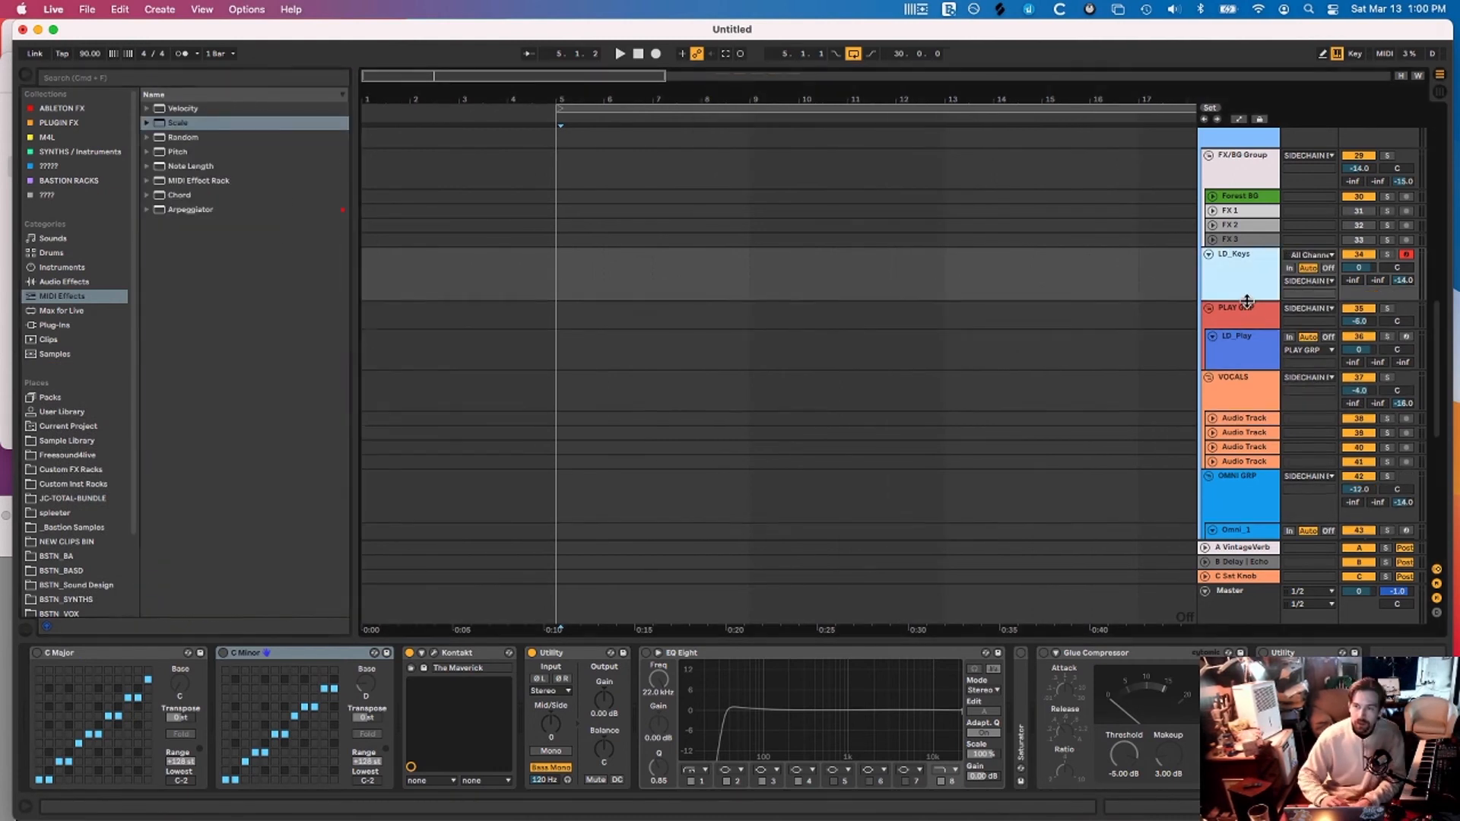
# Narrow the browser and inspect the SYNP/SRM, LD synp user, OMNI GRP and PLAY GRP chains
pyautogui.moveTo(1246, 298); pyautogui.dragTo(1246, 310)
pyautogui.click(1246, 262)
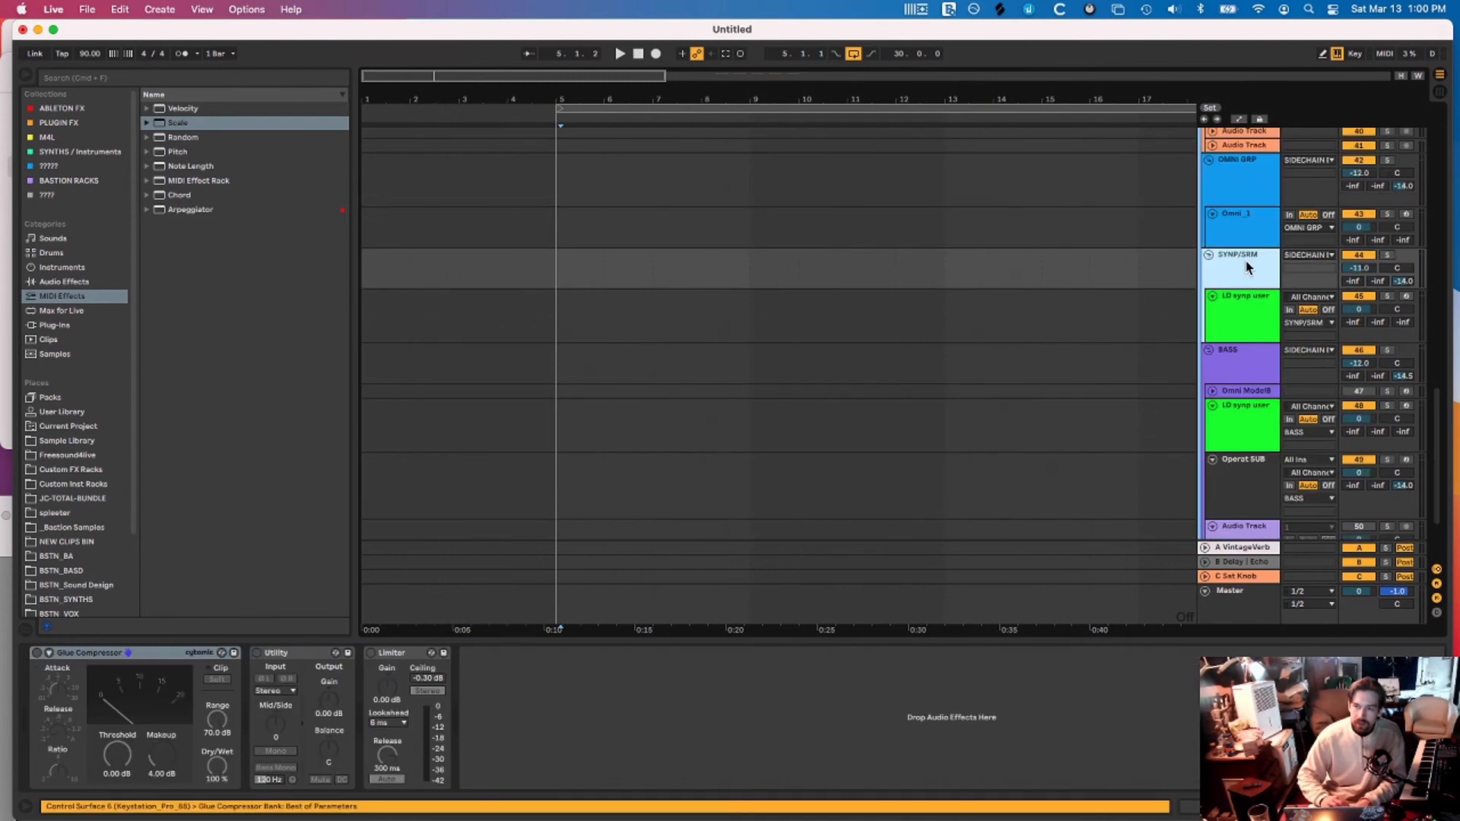
pyautogui.click(1246, 298)
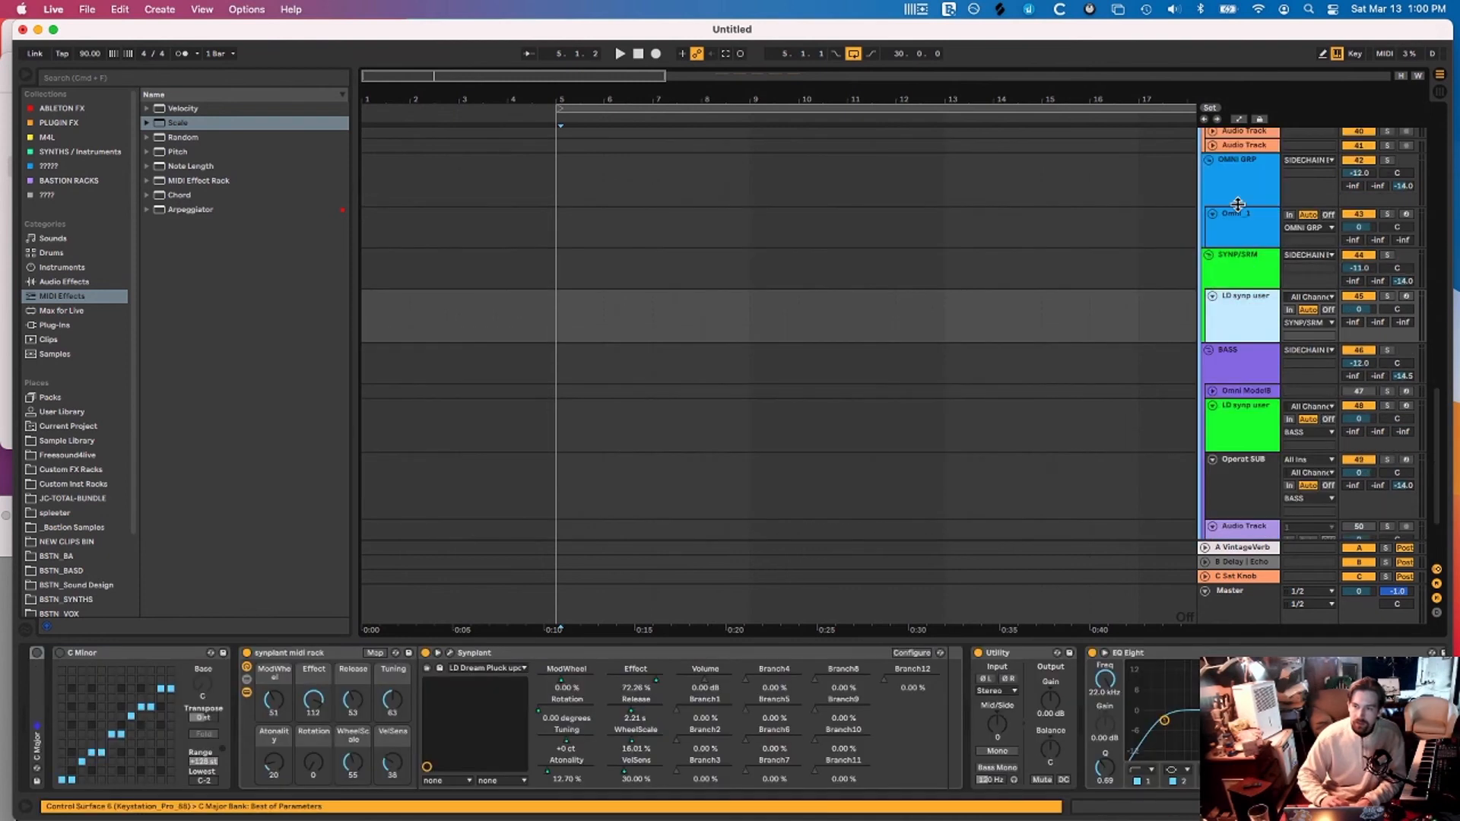
pyautogui.click(1239, 204)
pyautogui.scroll(5, 1262, 242)
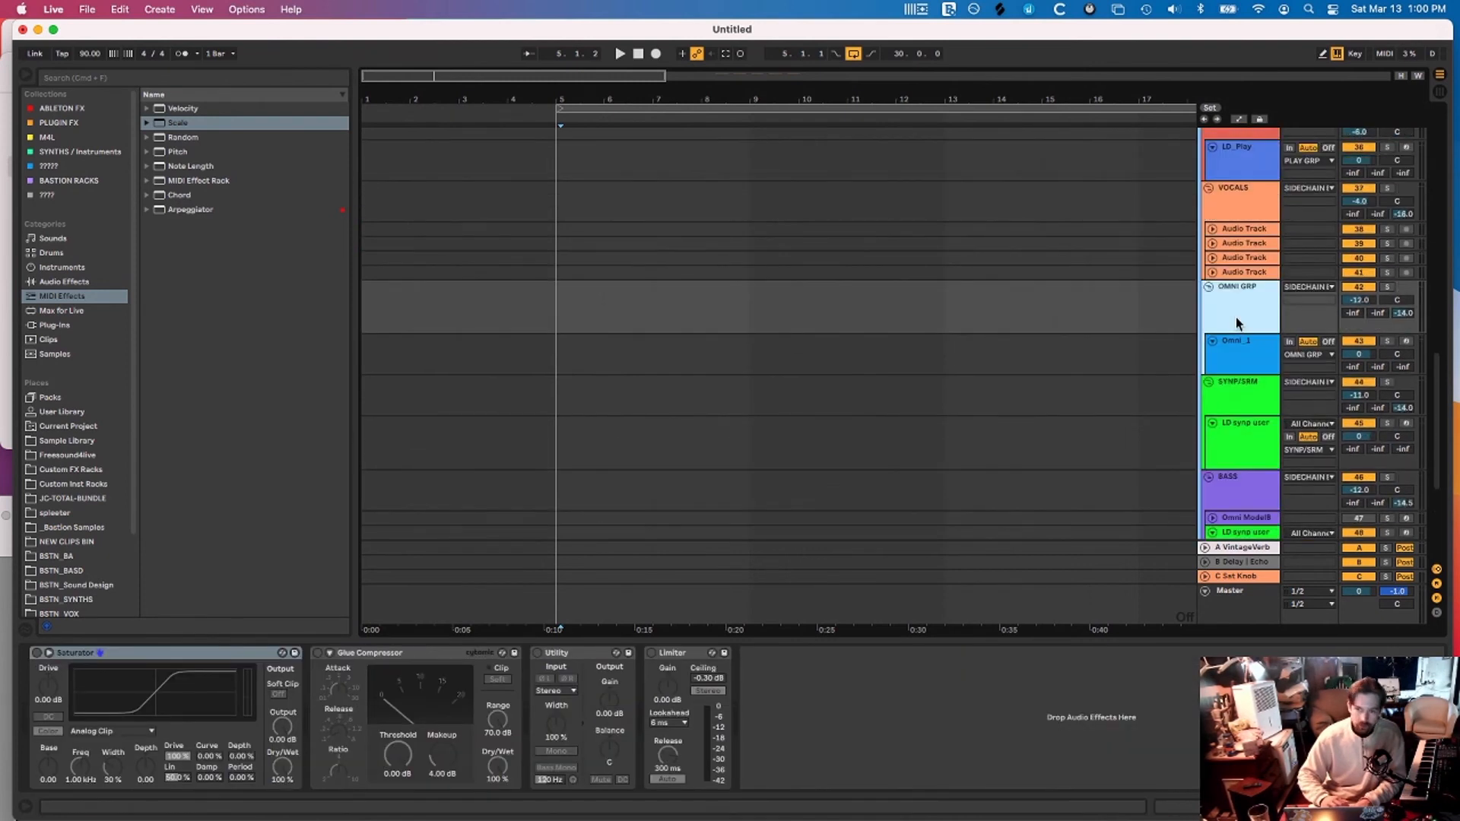
pyautogui.click(1234, 407)
pyautogui.scroll(2, 1234, 407)
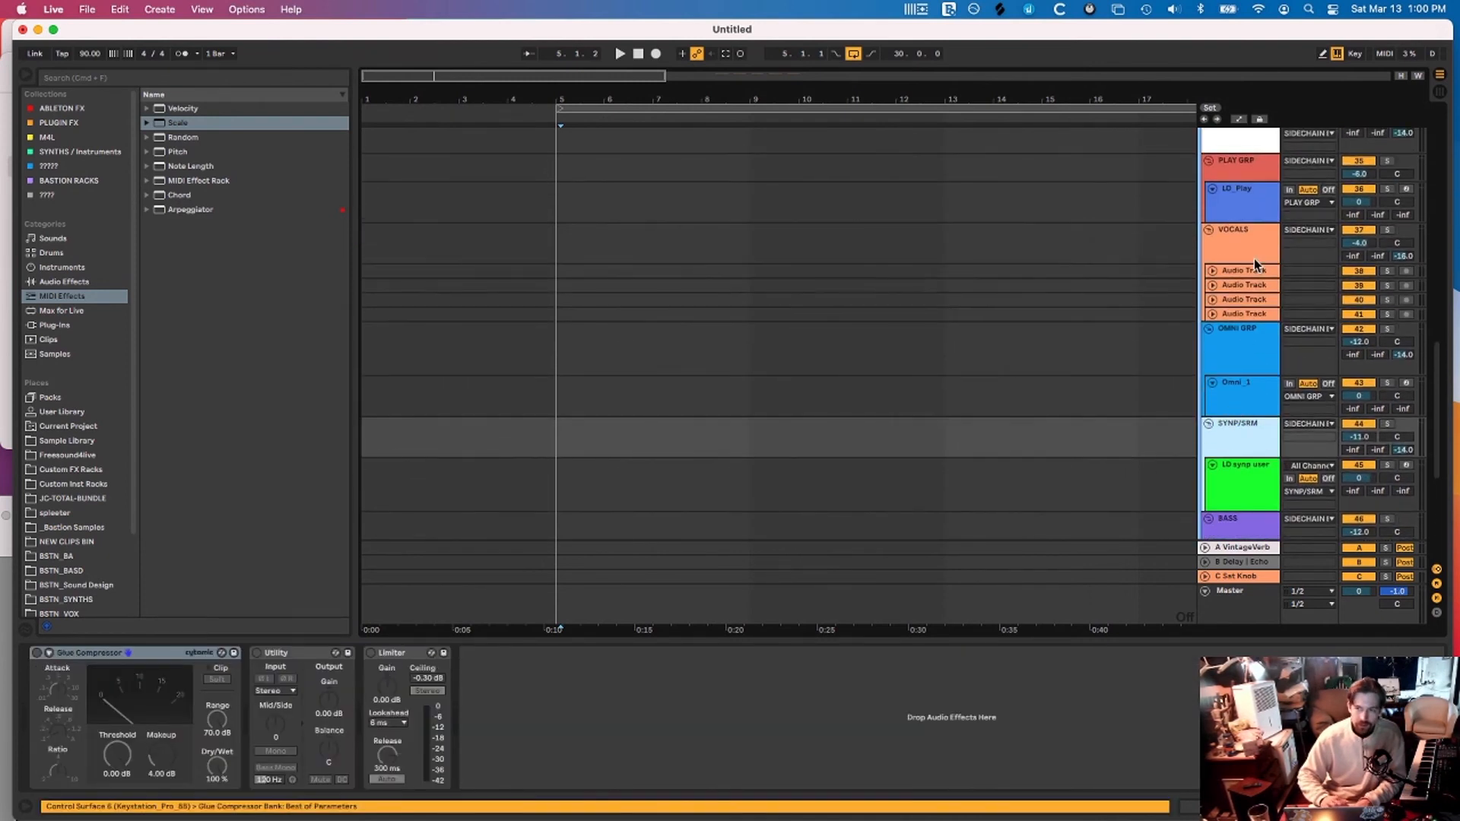
pyautogui.click(1244, 163)
pyautogui.scroll(3, 1243, 161)
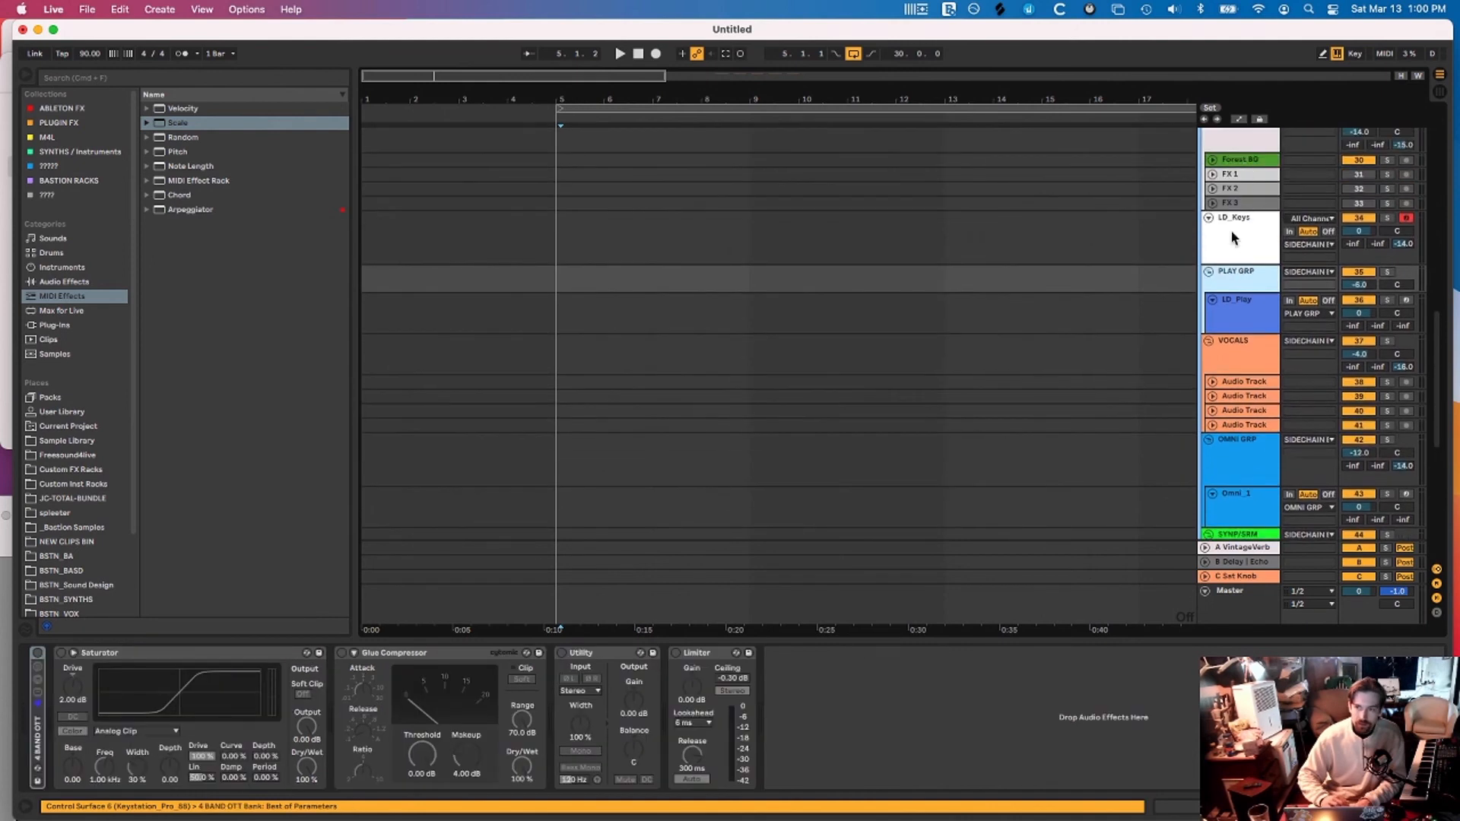
pyautogui.scroll(3, 1232, 236)
pyautogui.click(1236, 190)
pyautogui.scroll(-3, 1236, 191)
pyautogui.scroll(1, 1236, 191)
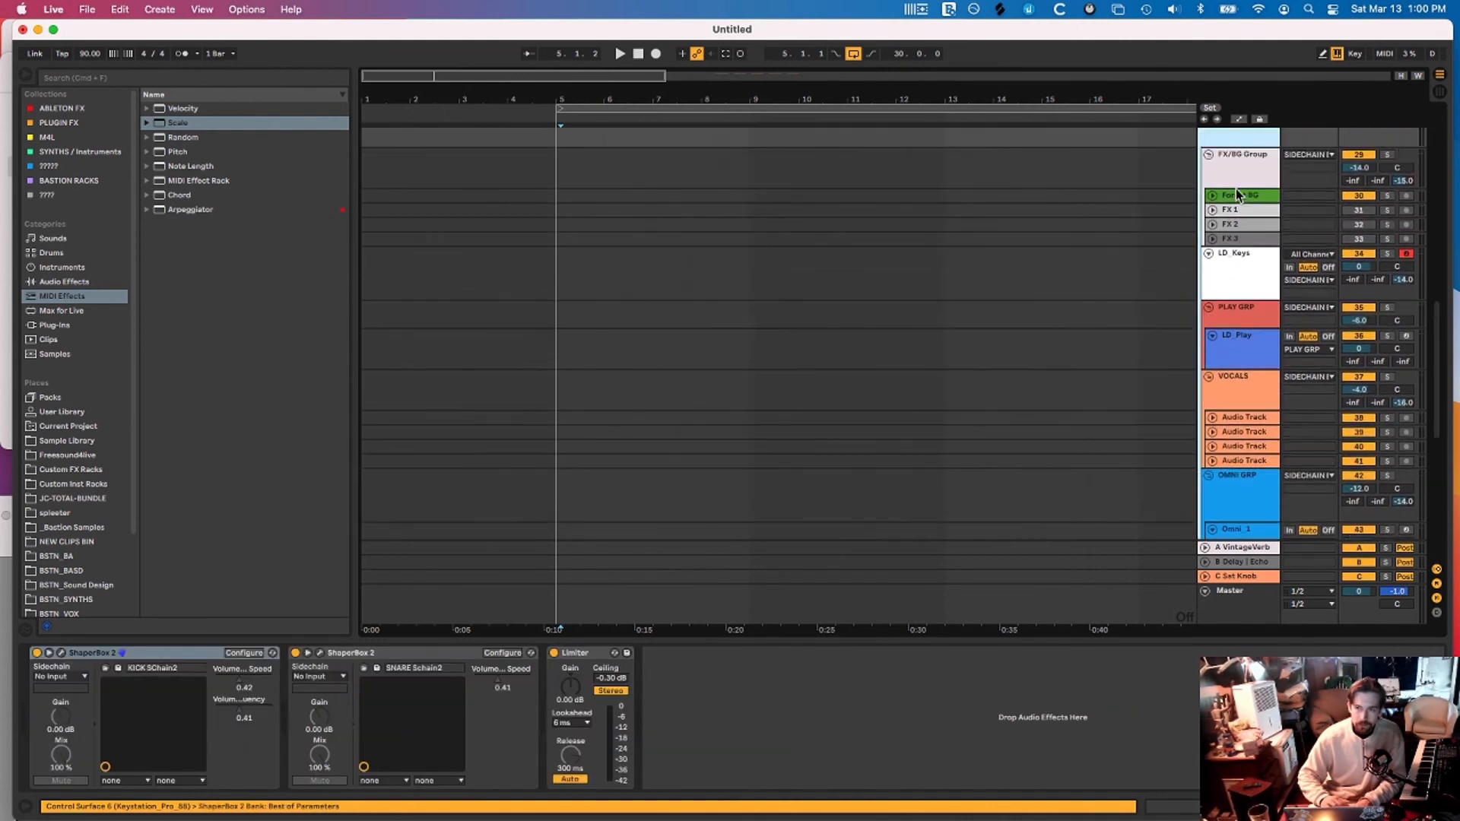
pyautogui.click(576, 653)
pyautogui.scroll(4, 1223, 408)
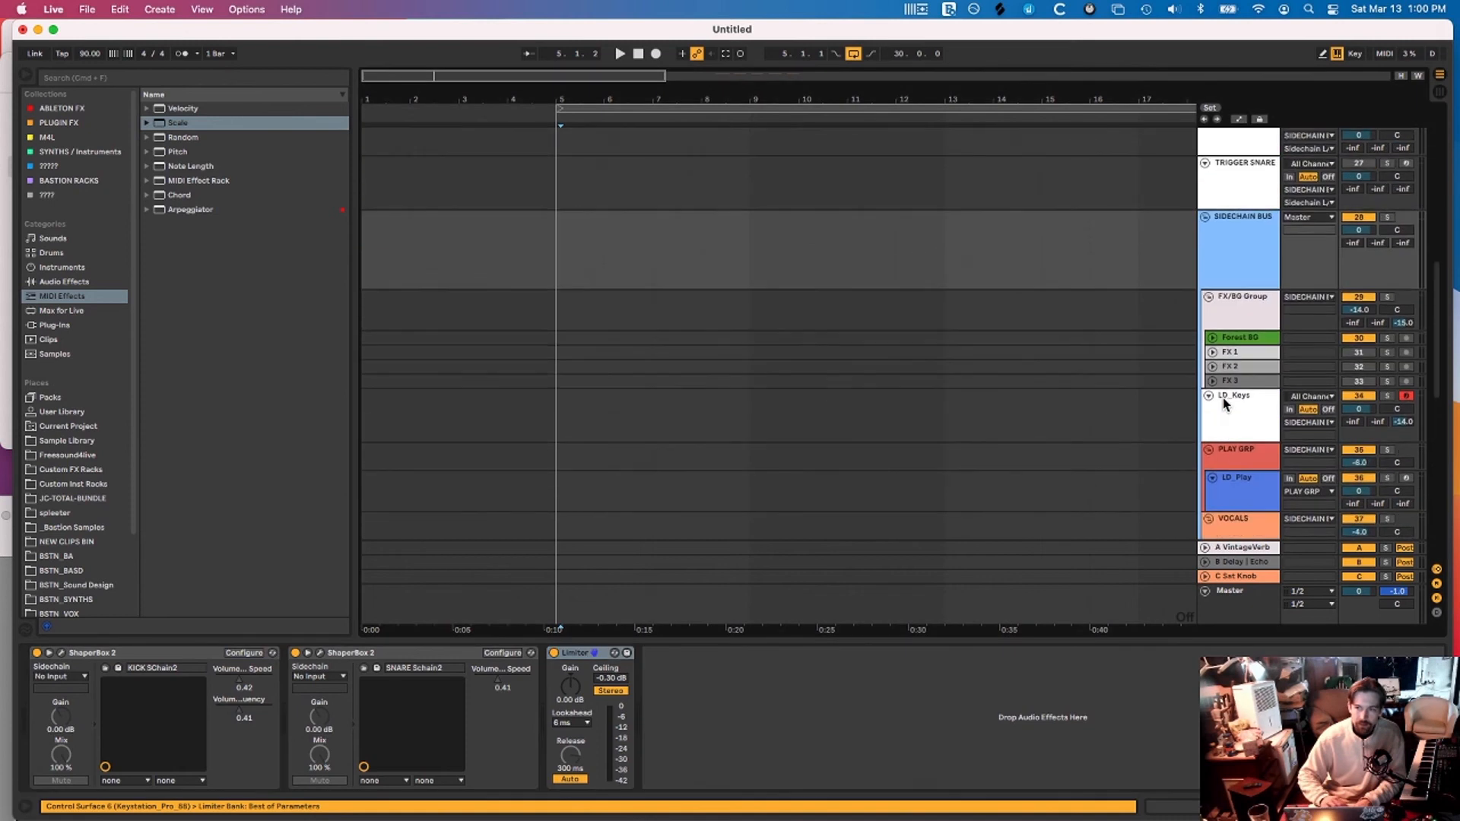
pyautogui.scroll(-5, 1253, 412)
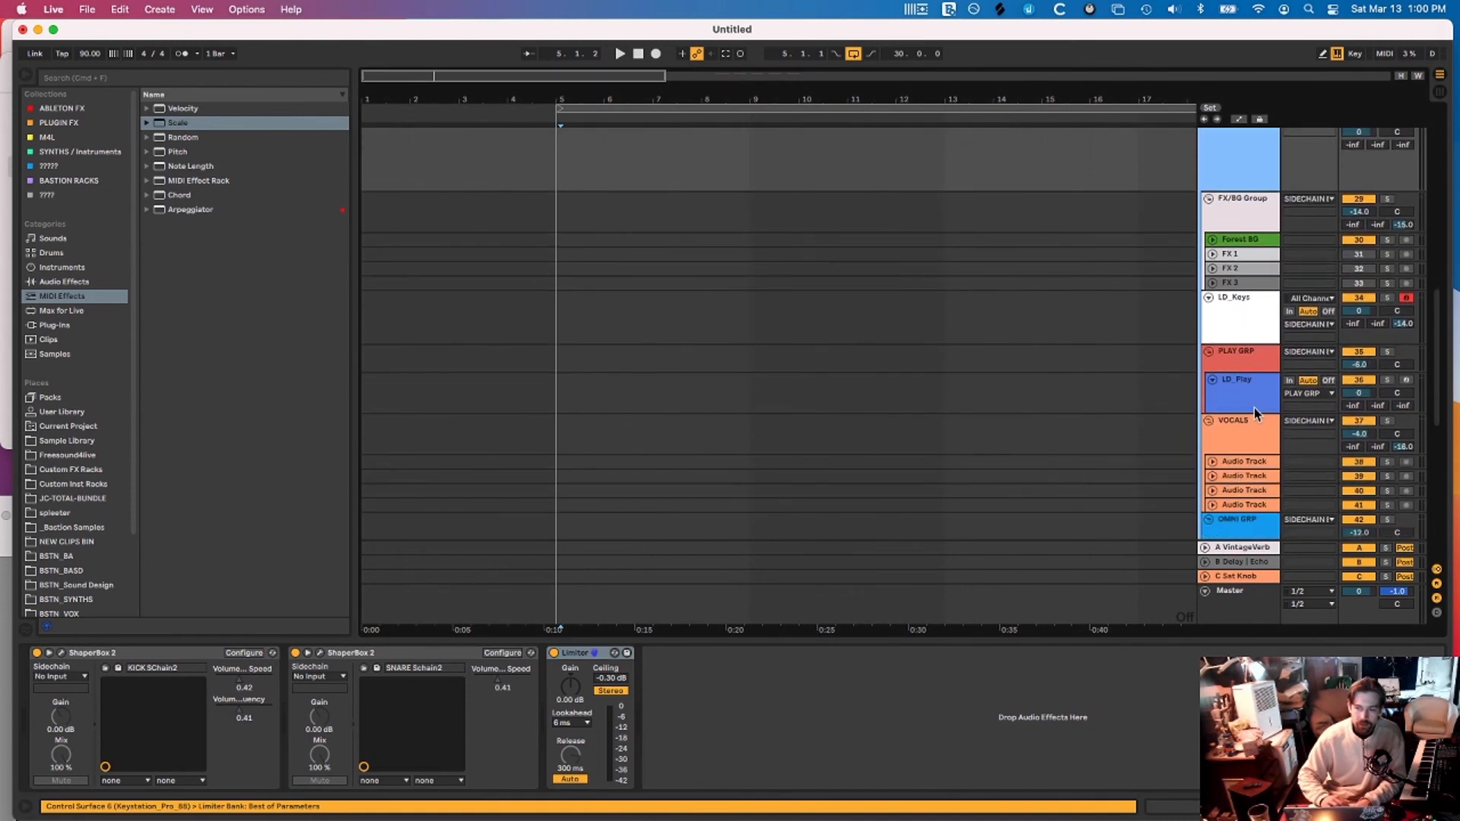
pyautogui.scroll(-6, 1255, 413)
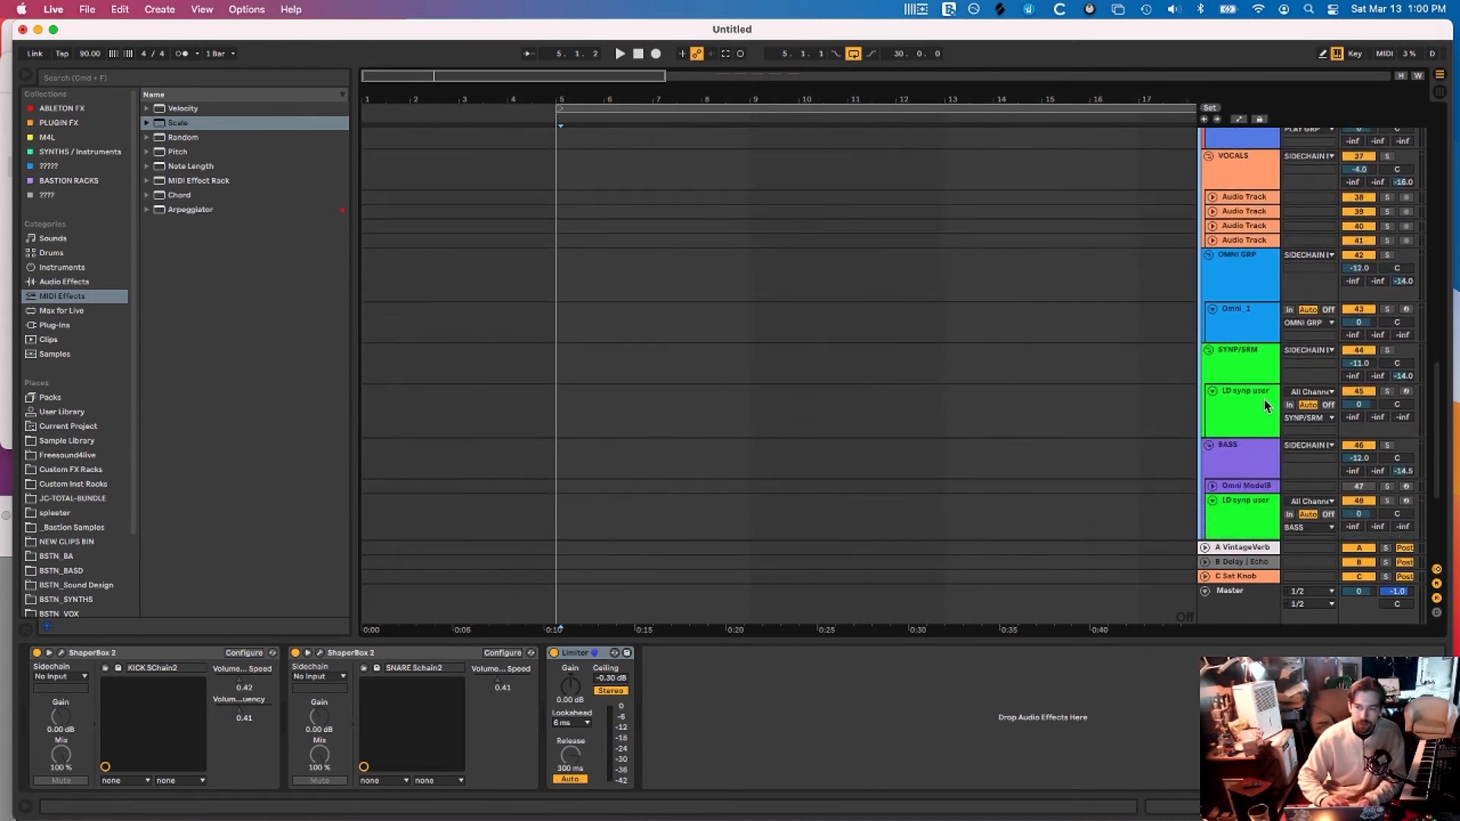
pyautogui.scroll(10, 1264, 400)
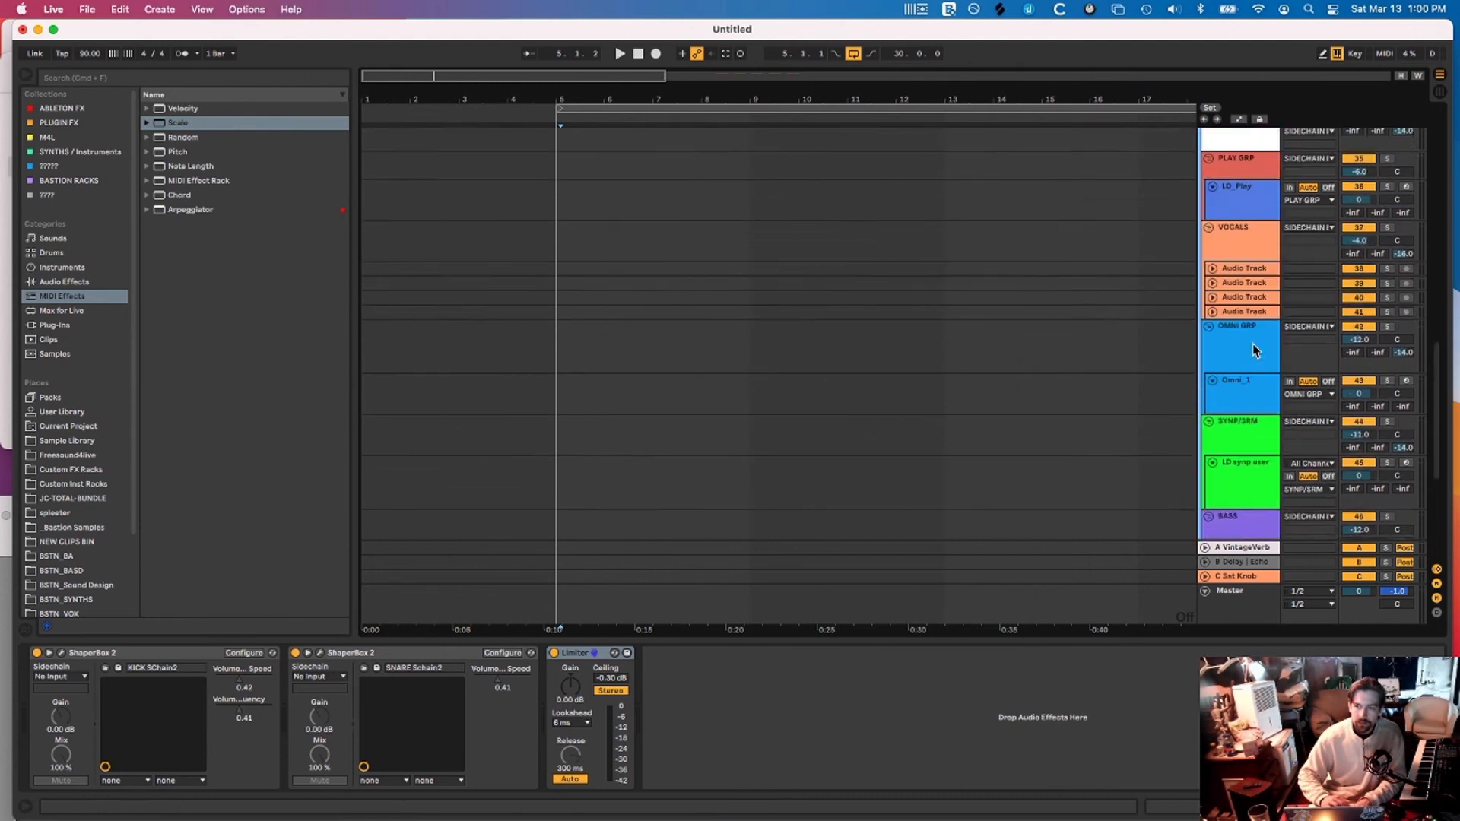
pyautogui.scroll(5, 1253, 346)
pyautogui.click(1248, 204)
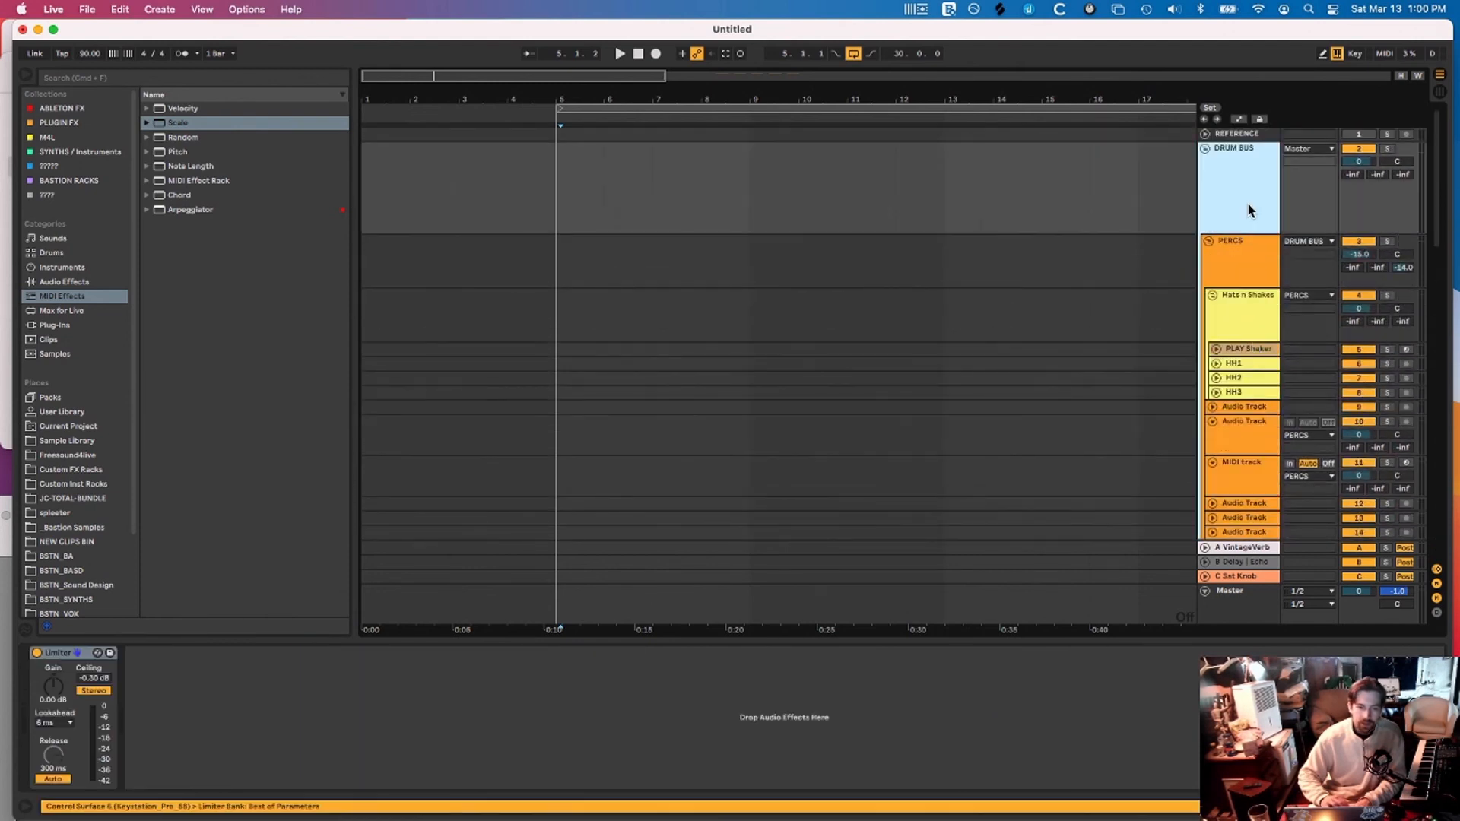
pyautogui.press('u')
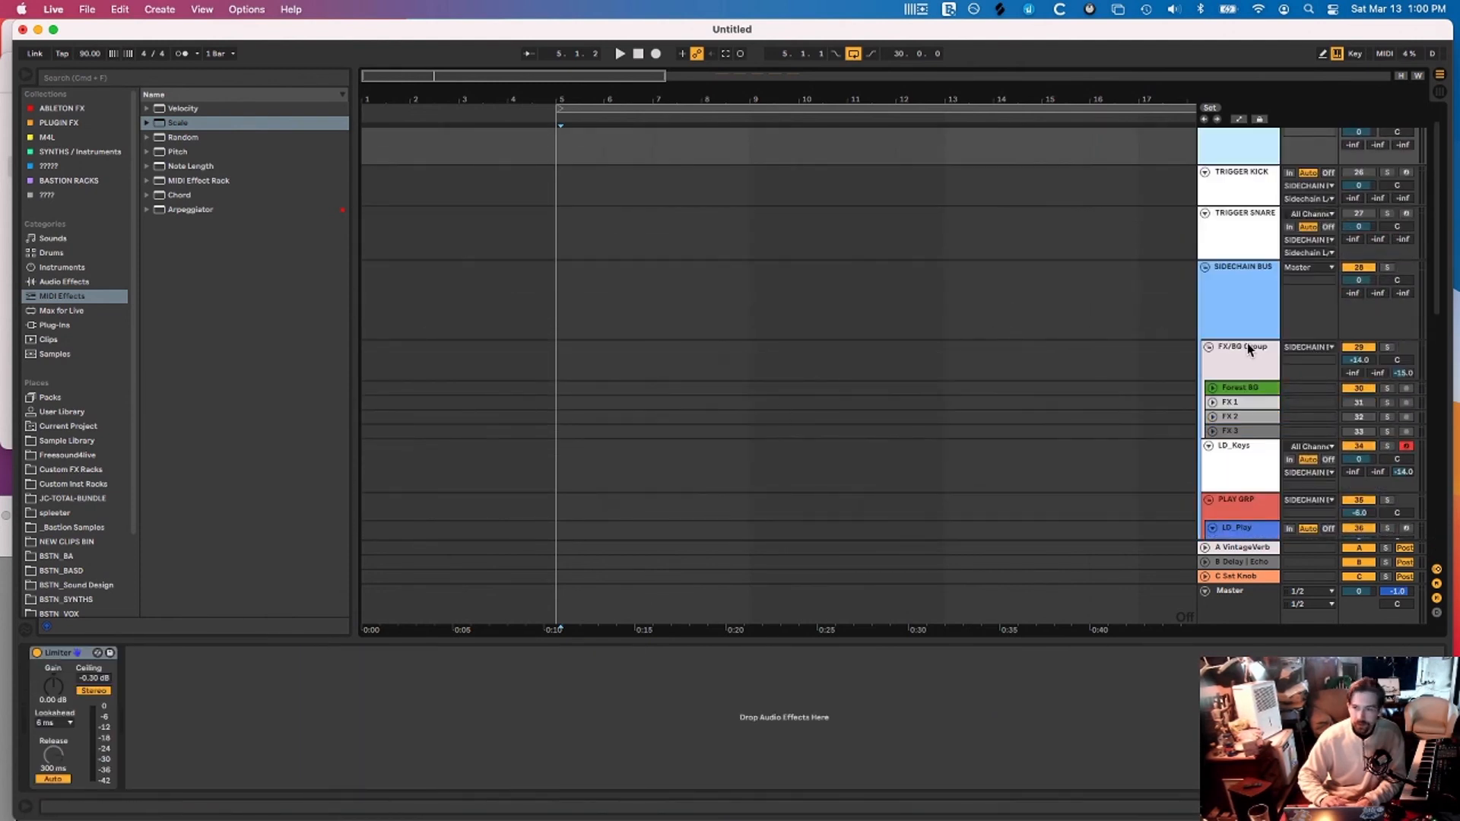
pyautogui.press('u')
pyautogui.scroll(-15, 1240, 228)
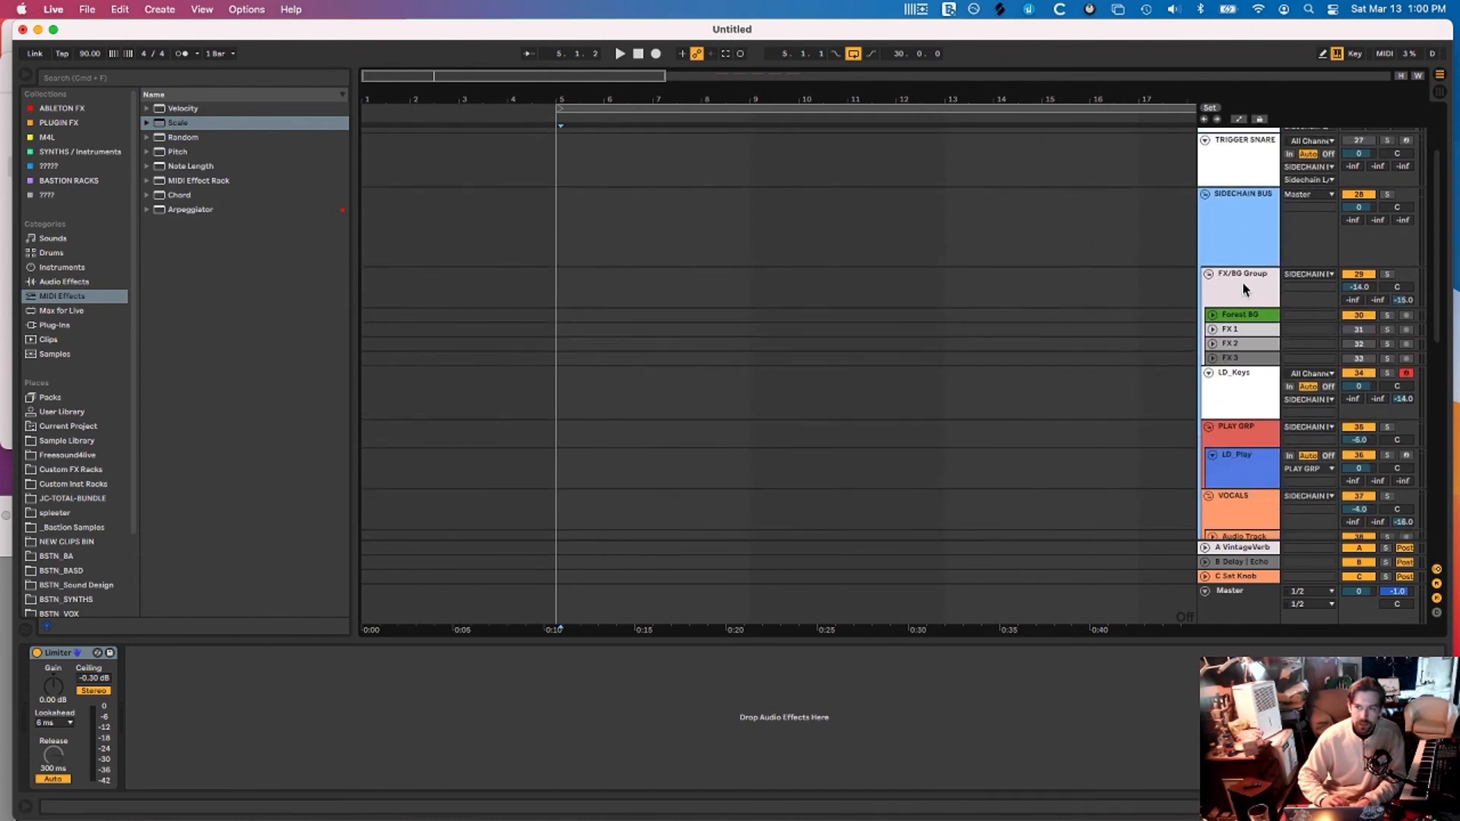
pyautogui.click(1240, 199)
# On PLAY GRP, select the Limiter, then expand and activate the 4 BAND OTT rack
pyautogui.click(1244, 220)
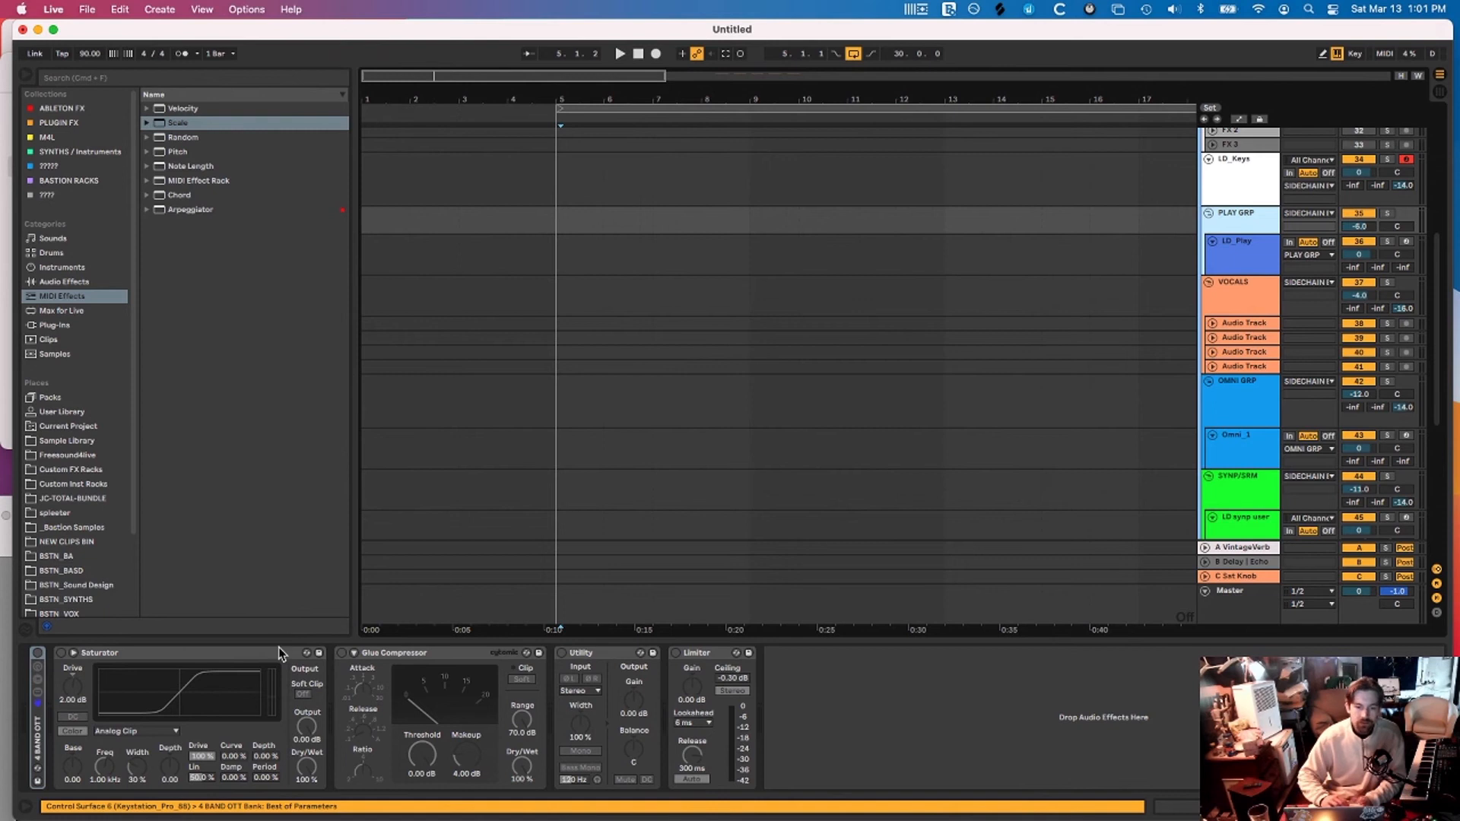
pyautogui.click(696, 652)
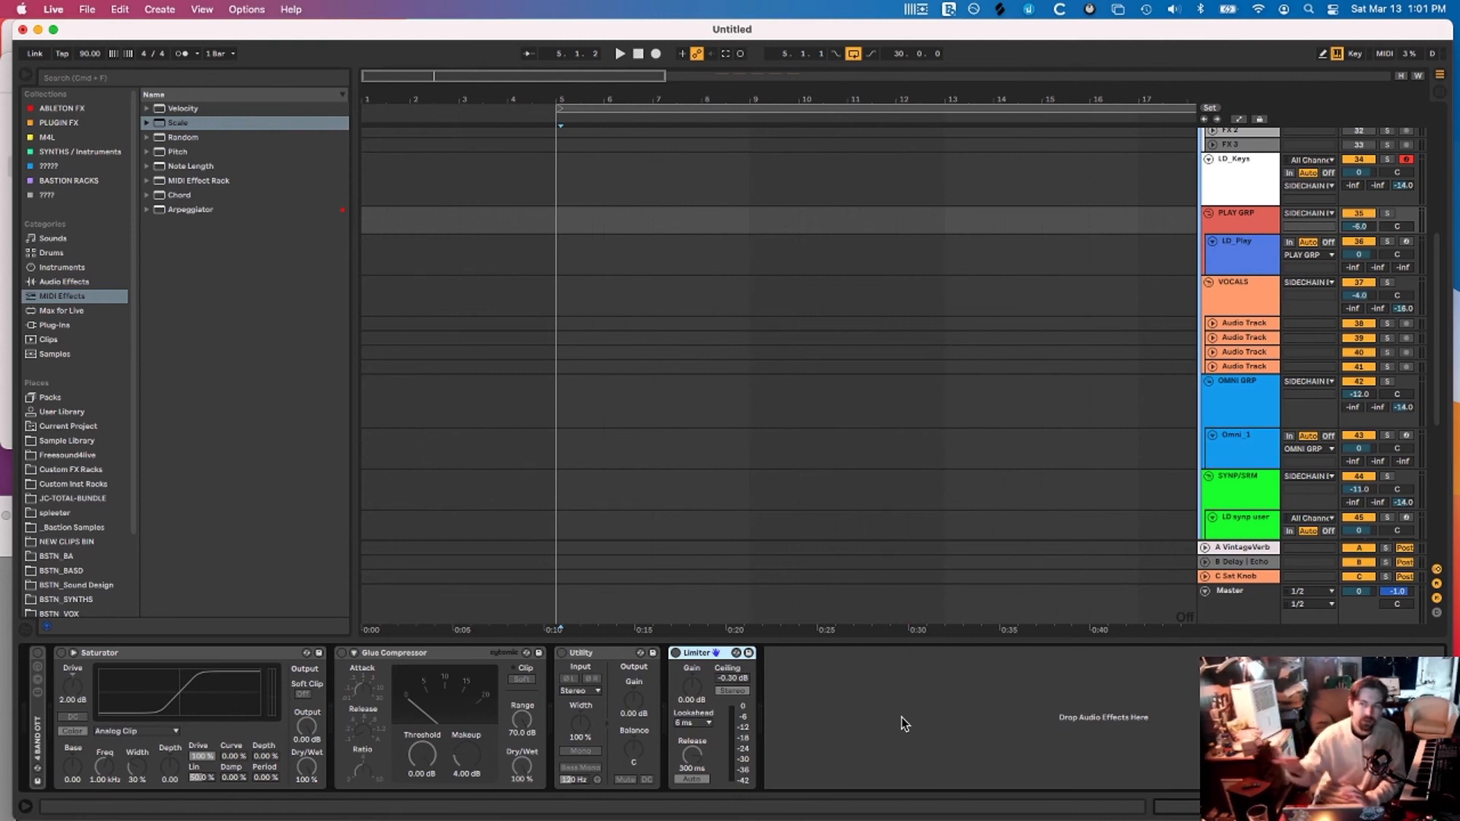
pyautogui.click(38, 727)
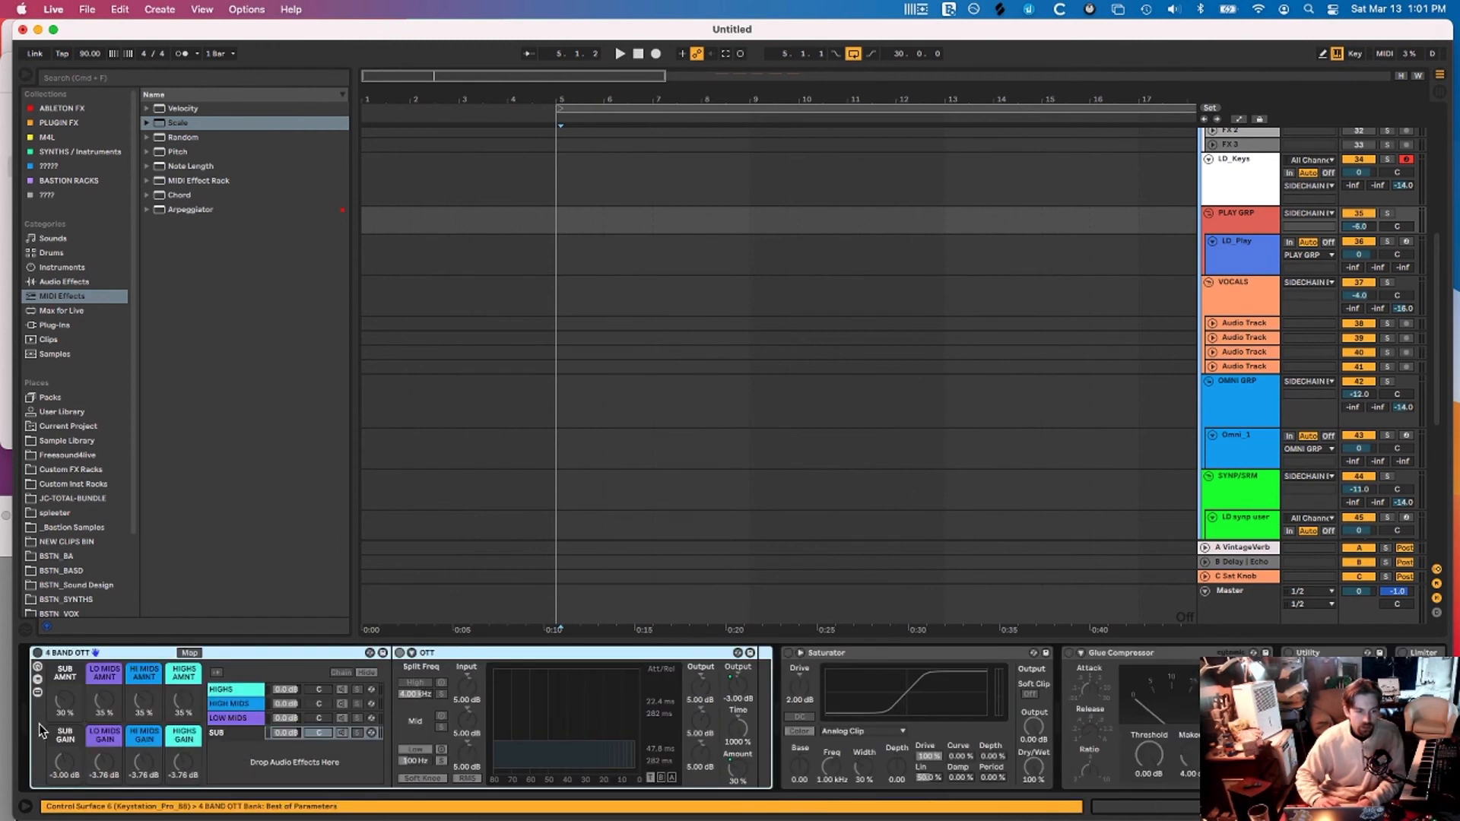
pyautogui.click(36, 654)
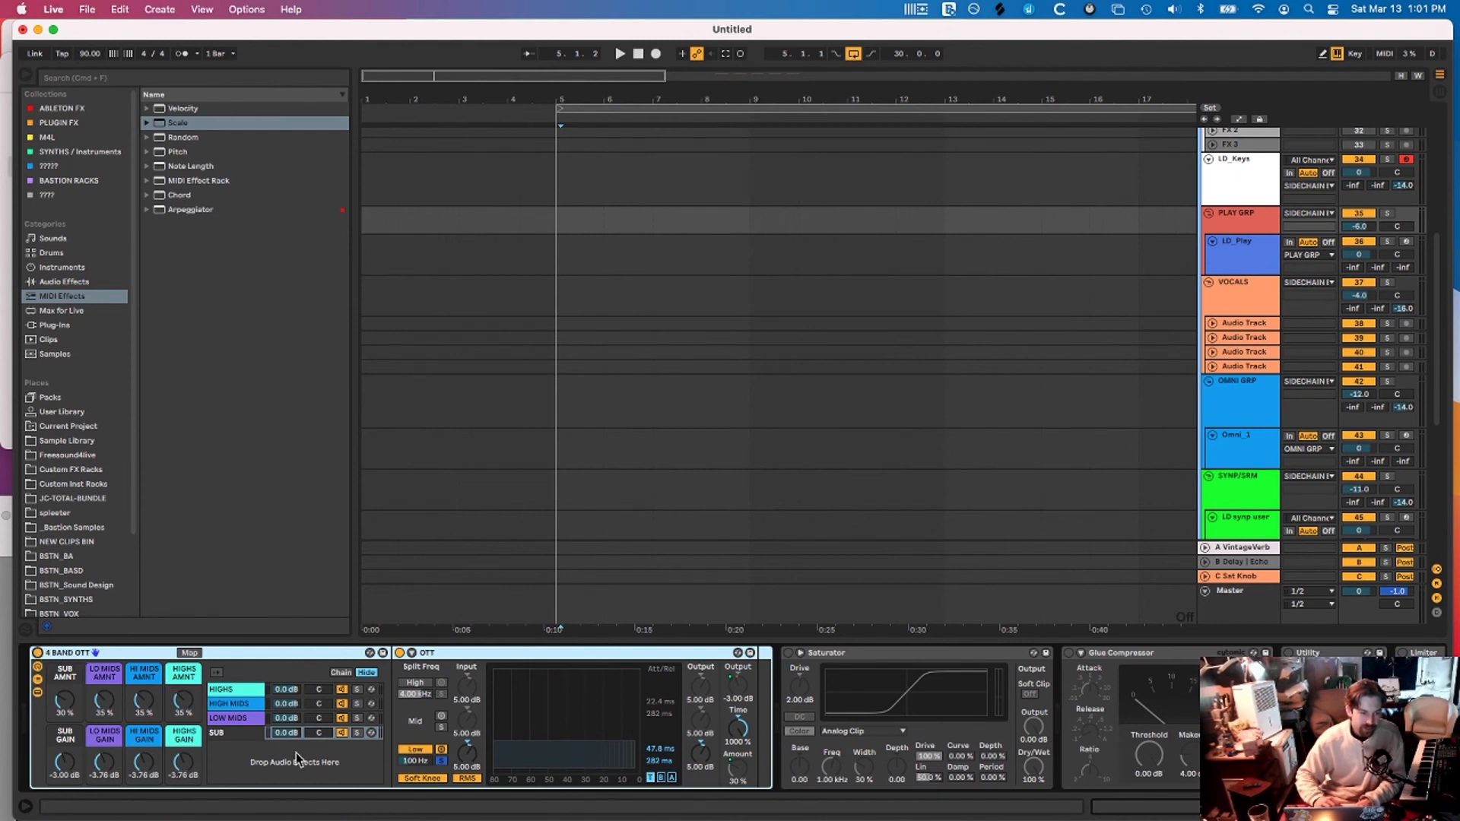
pyautogui.scroll(3, 801, 344)
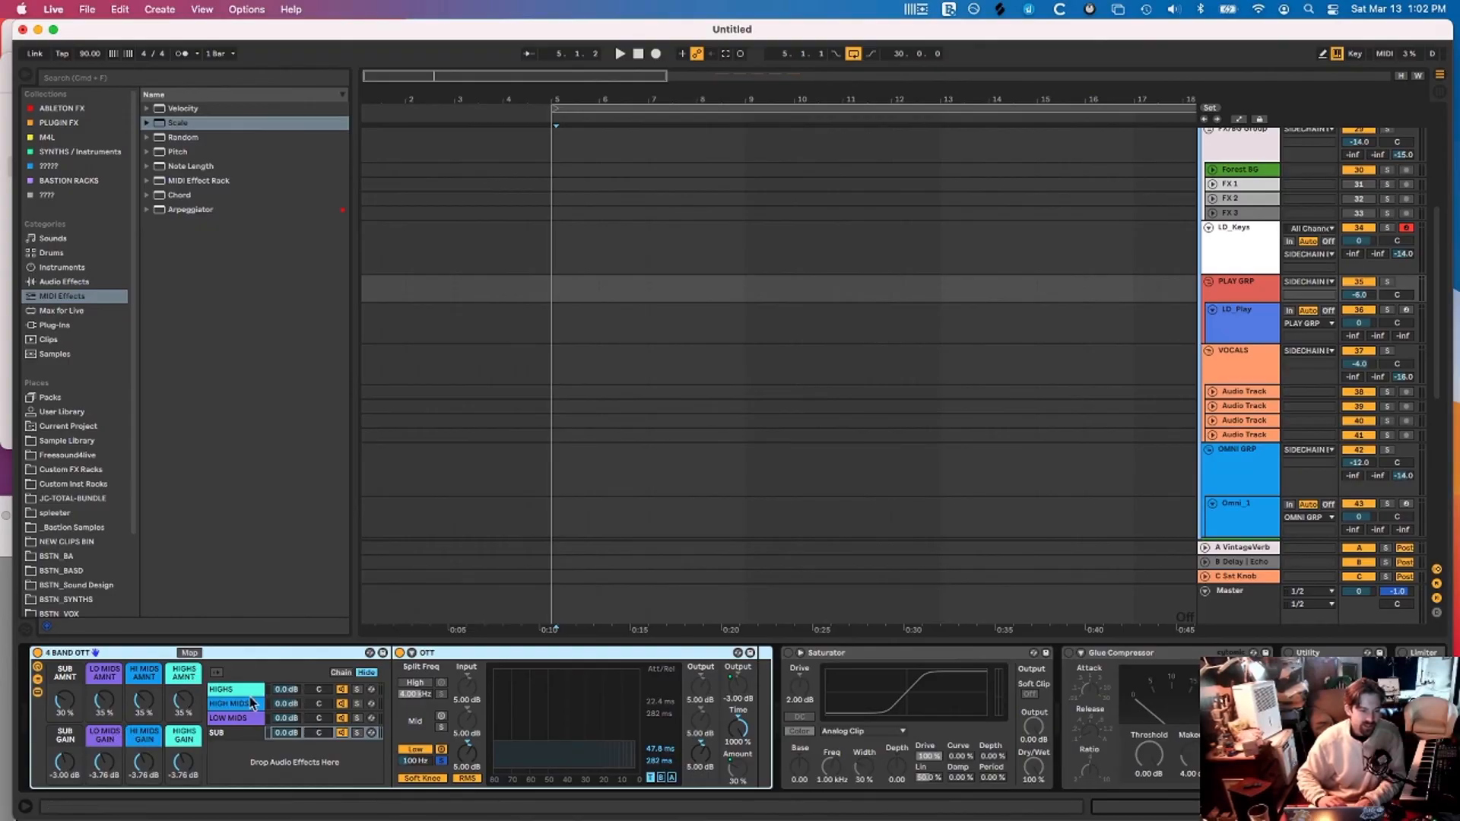
# Group Omni ModelB, LD synp user and an audio track into a subgroup inside BASS
pyautogui.scroll(-6, 1240, 342)
pyautogui.click(1234, 382)
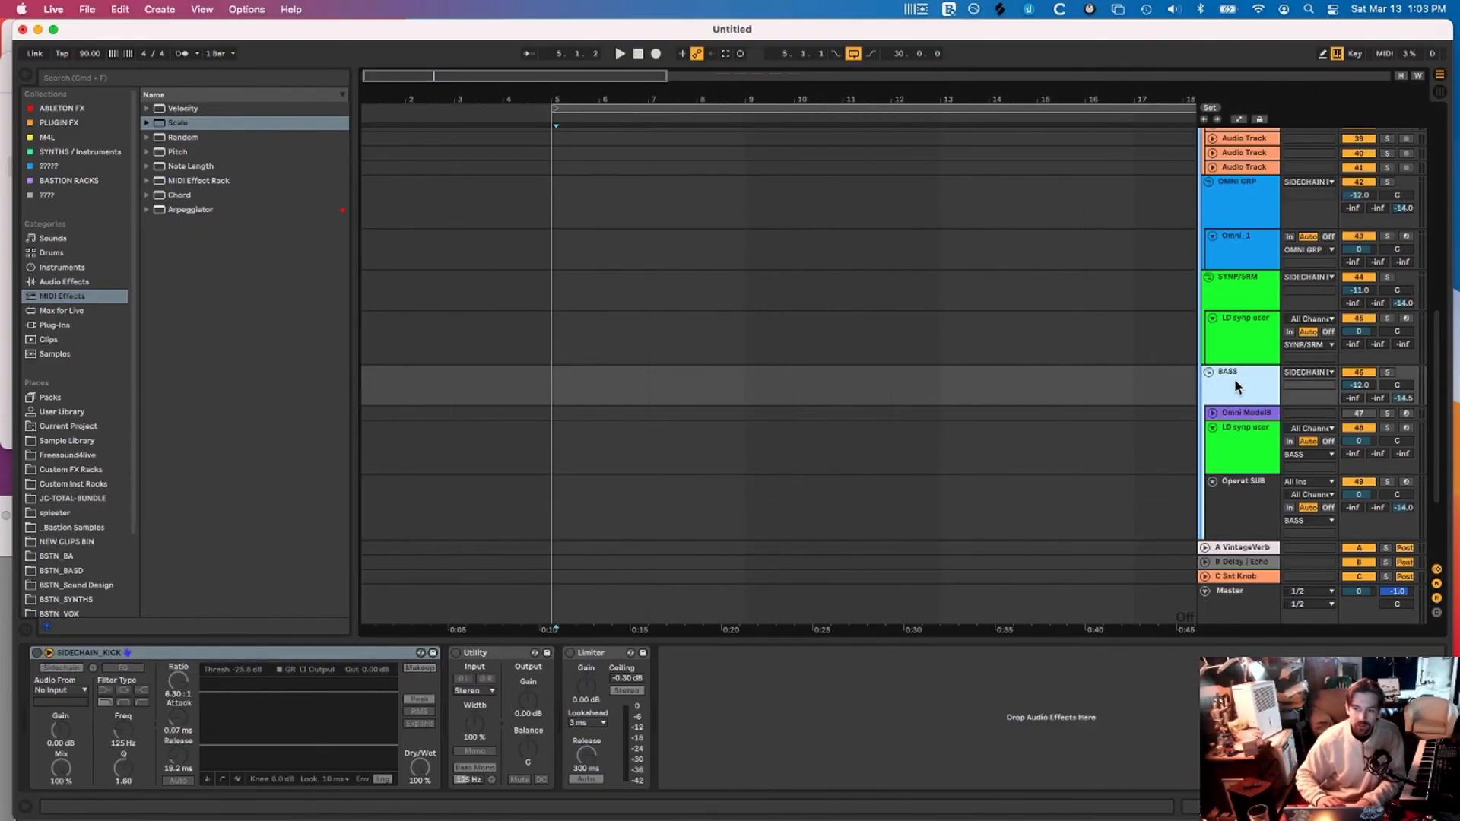
pyautogui.moveTo(1236, 382); pyautogui.dragTo(1264, 266)
pyautogui.scroll(4, 1240, 384)
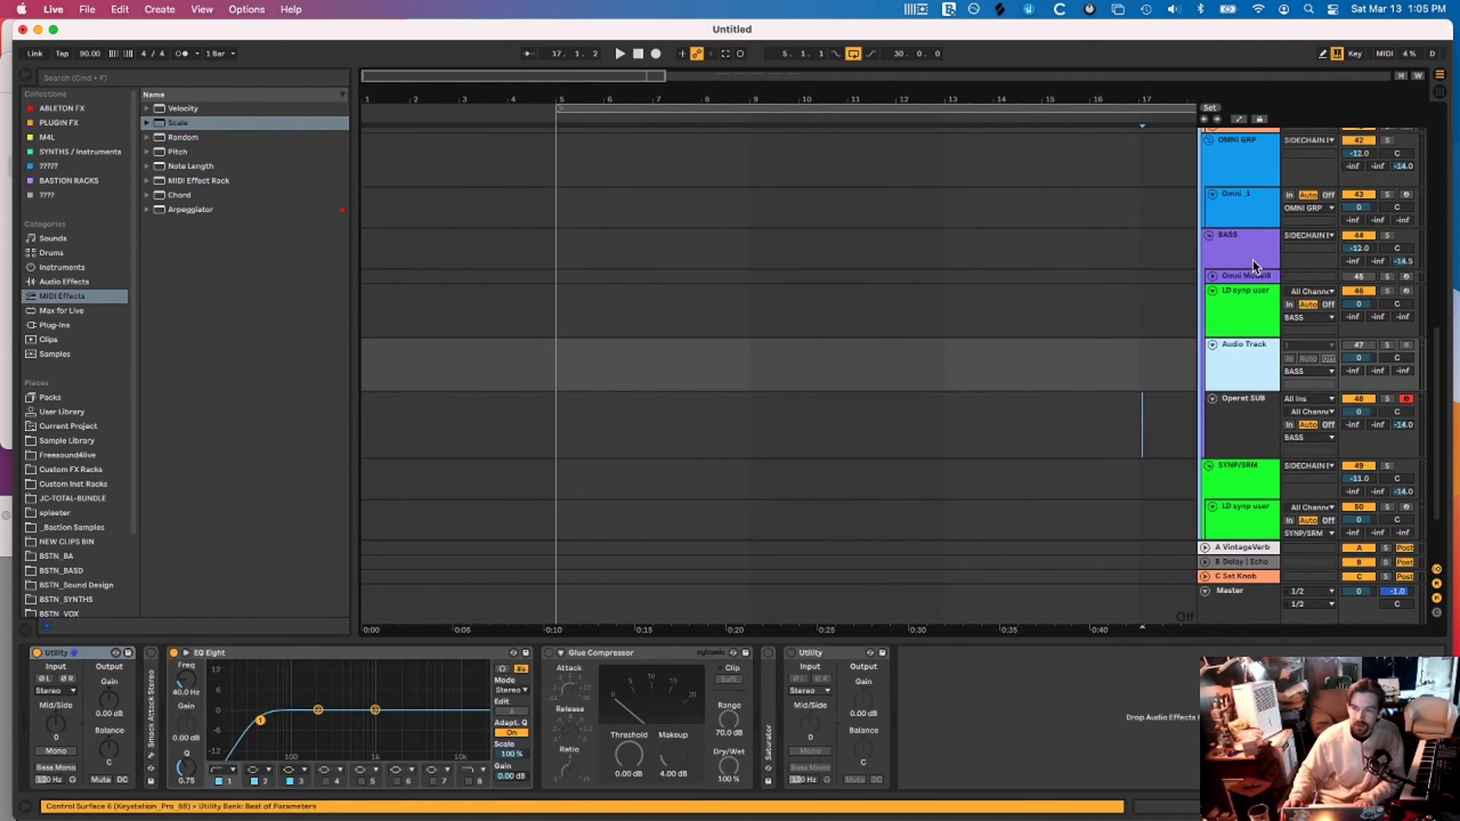
pyautogui.click(1245, 275)
pyautogui.press('super+d')
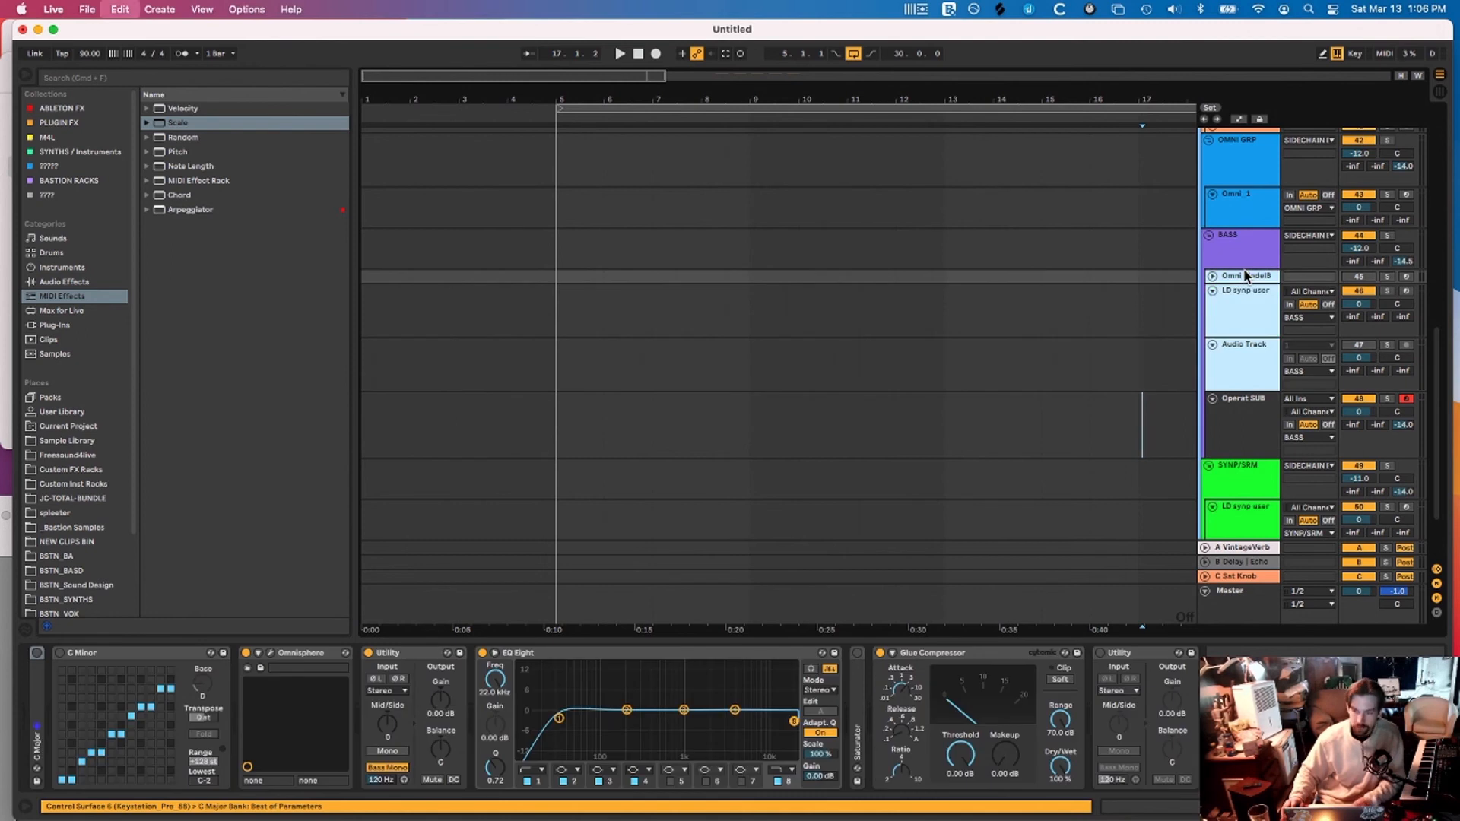
# Rename the new subgroup to 'TOP BASSES'
pyautogui.click(1271, 307)
pyautogui.press('super+r')
pyautogui.write('TOP BASSES')
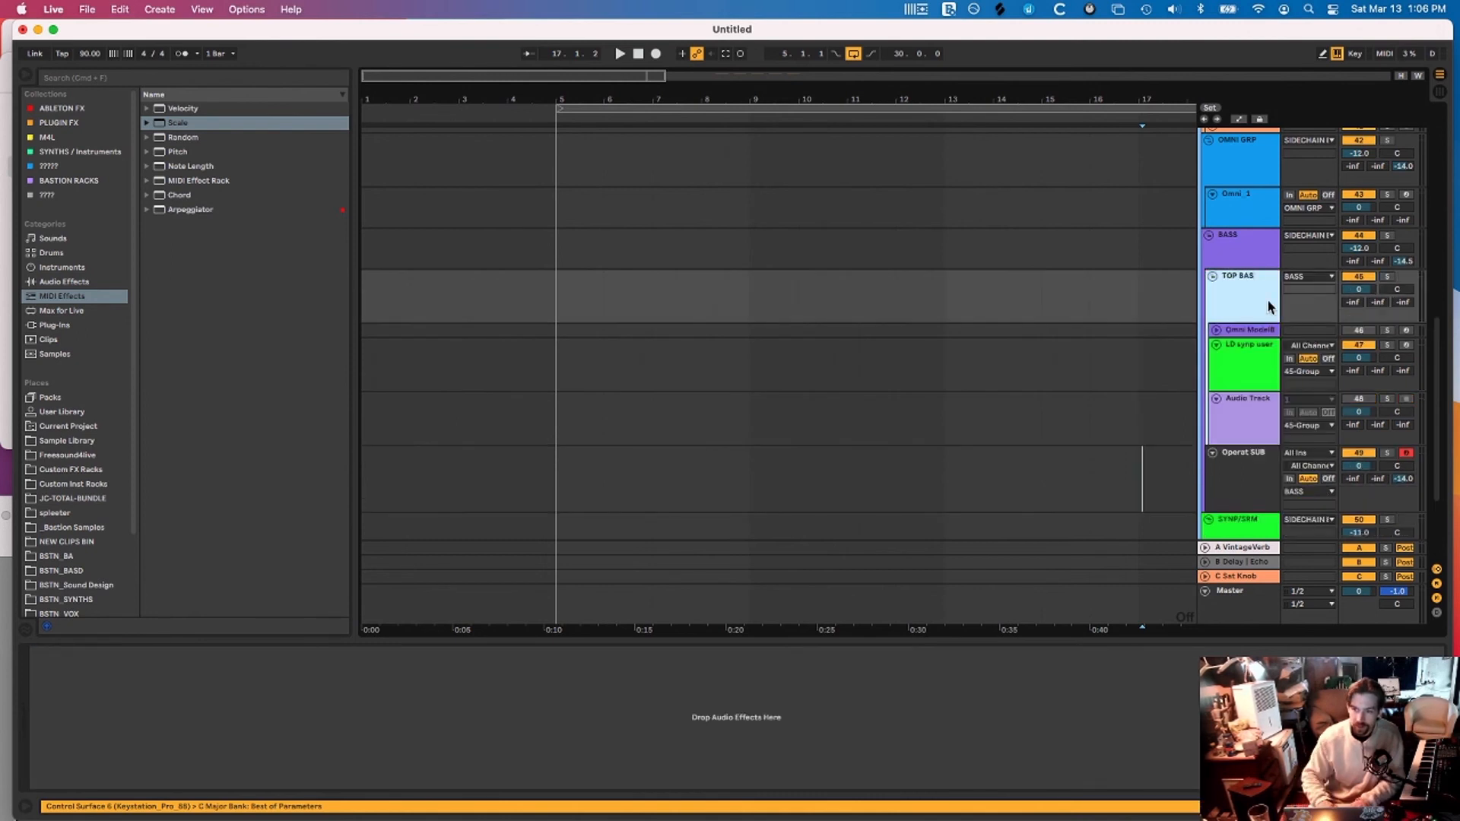
pyautogui.press('Return')
# On Operat SUB, drop the playing octave to C0–D1 and set EQ Eight band 8 near 880 Hz
pyautogui.click(1235, 468)
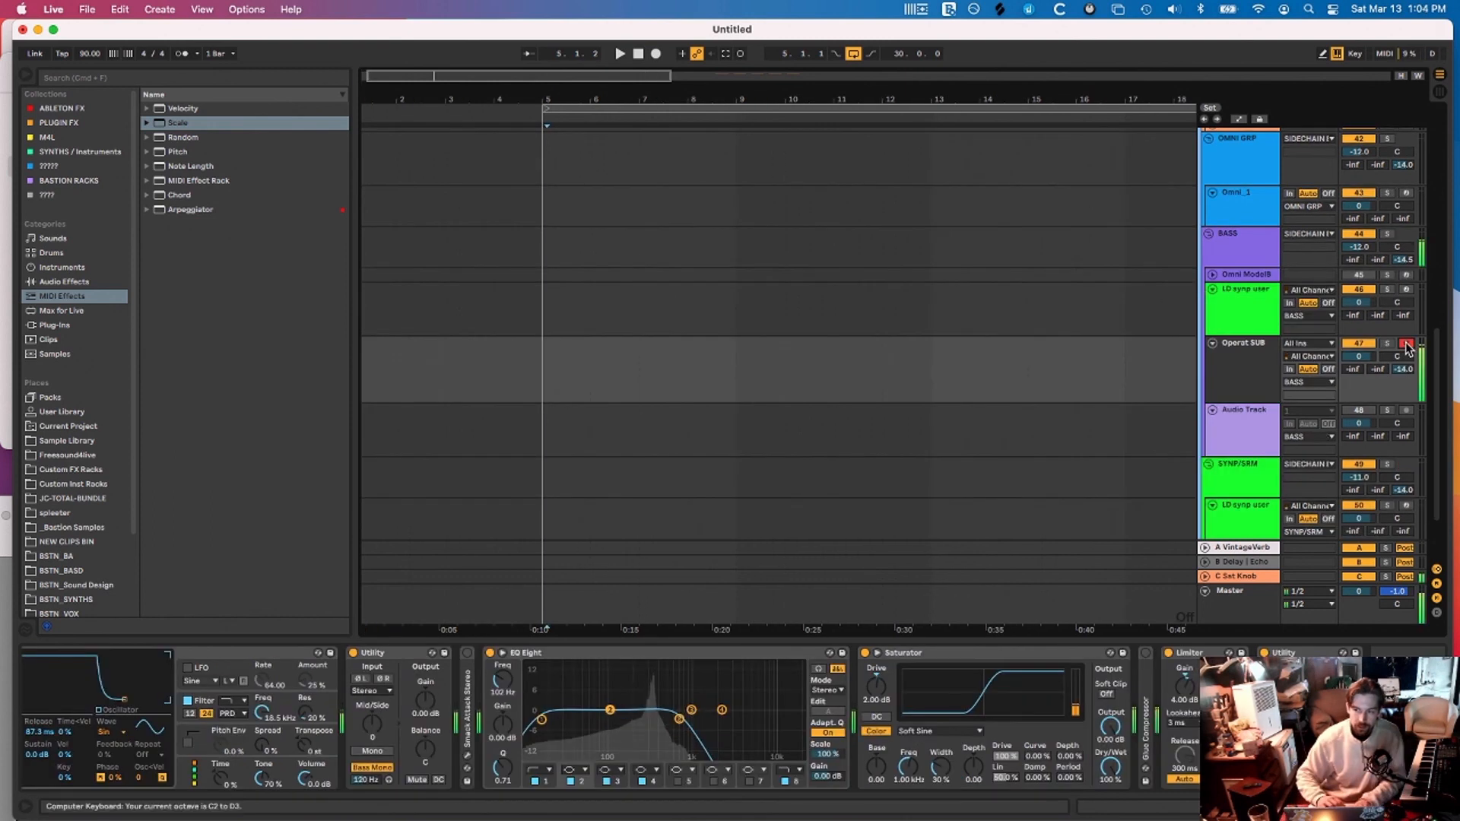
pyautogui.press('z')
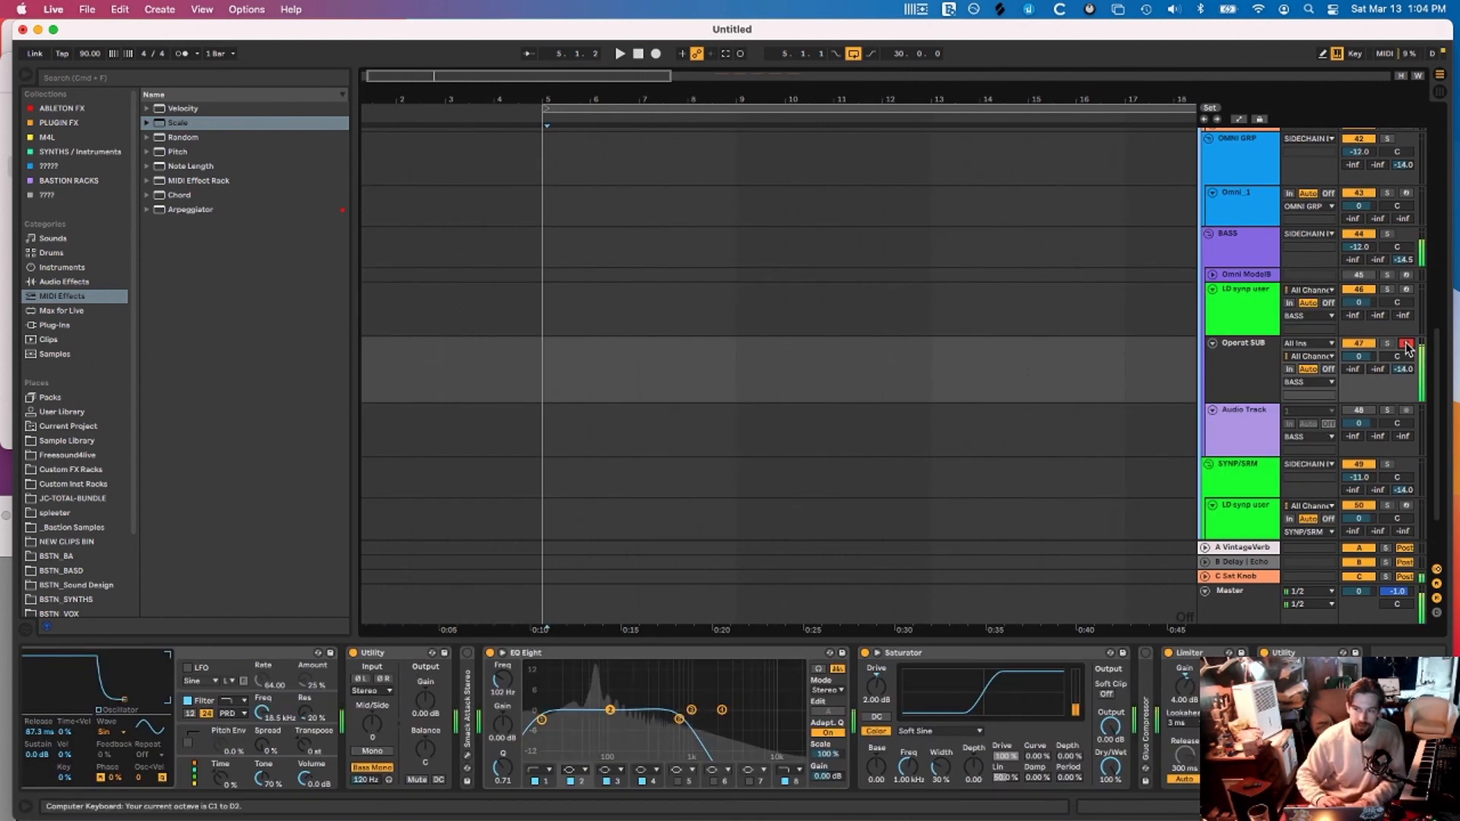
pyautogui.press('z')
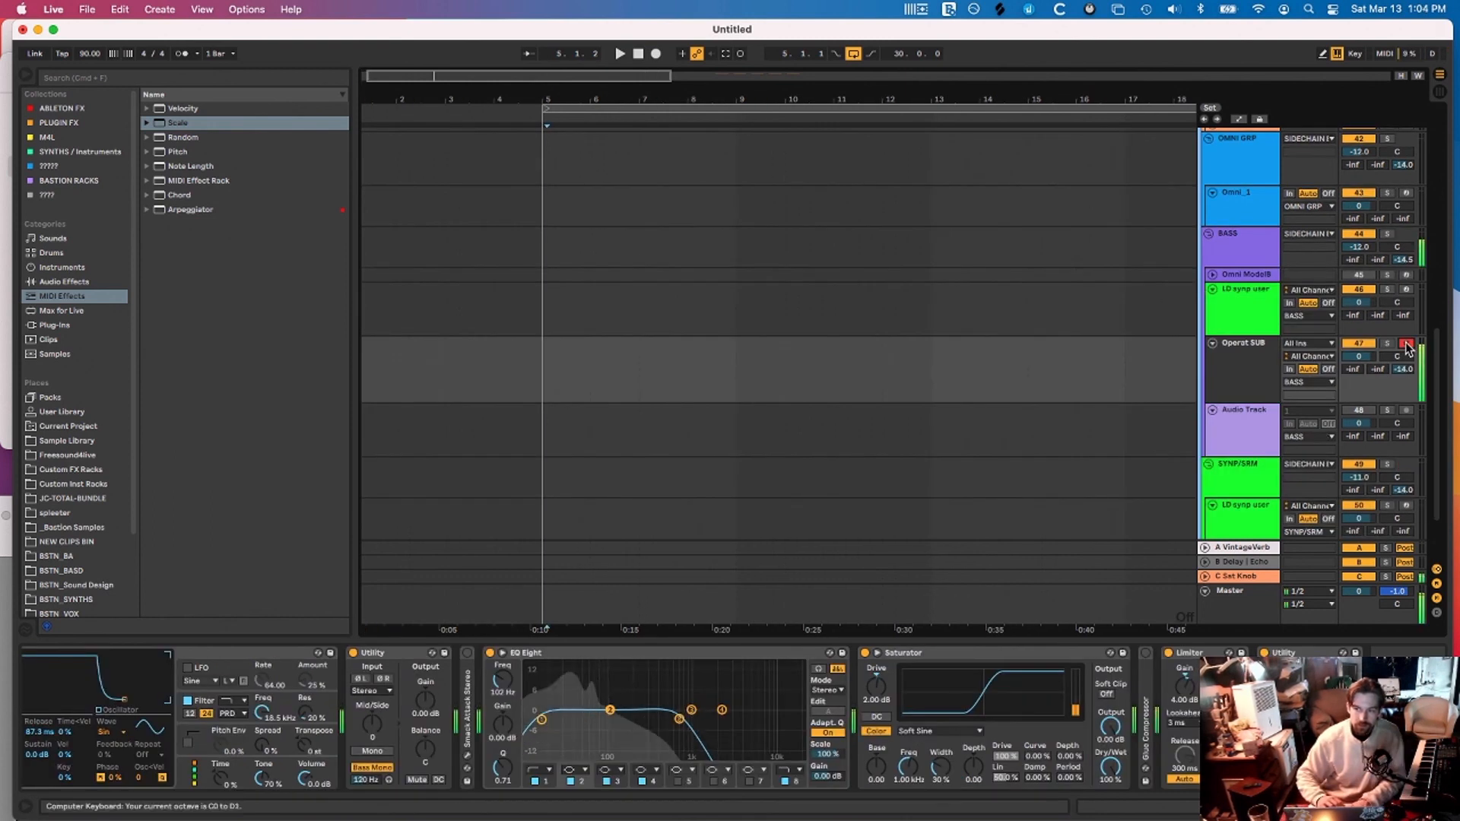
pyautogui.hscroll(-6, 691, 716)
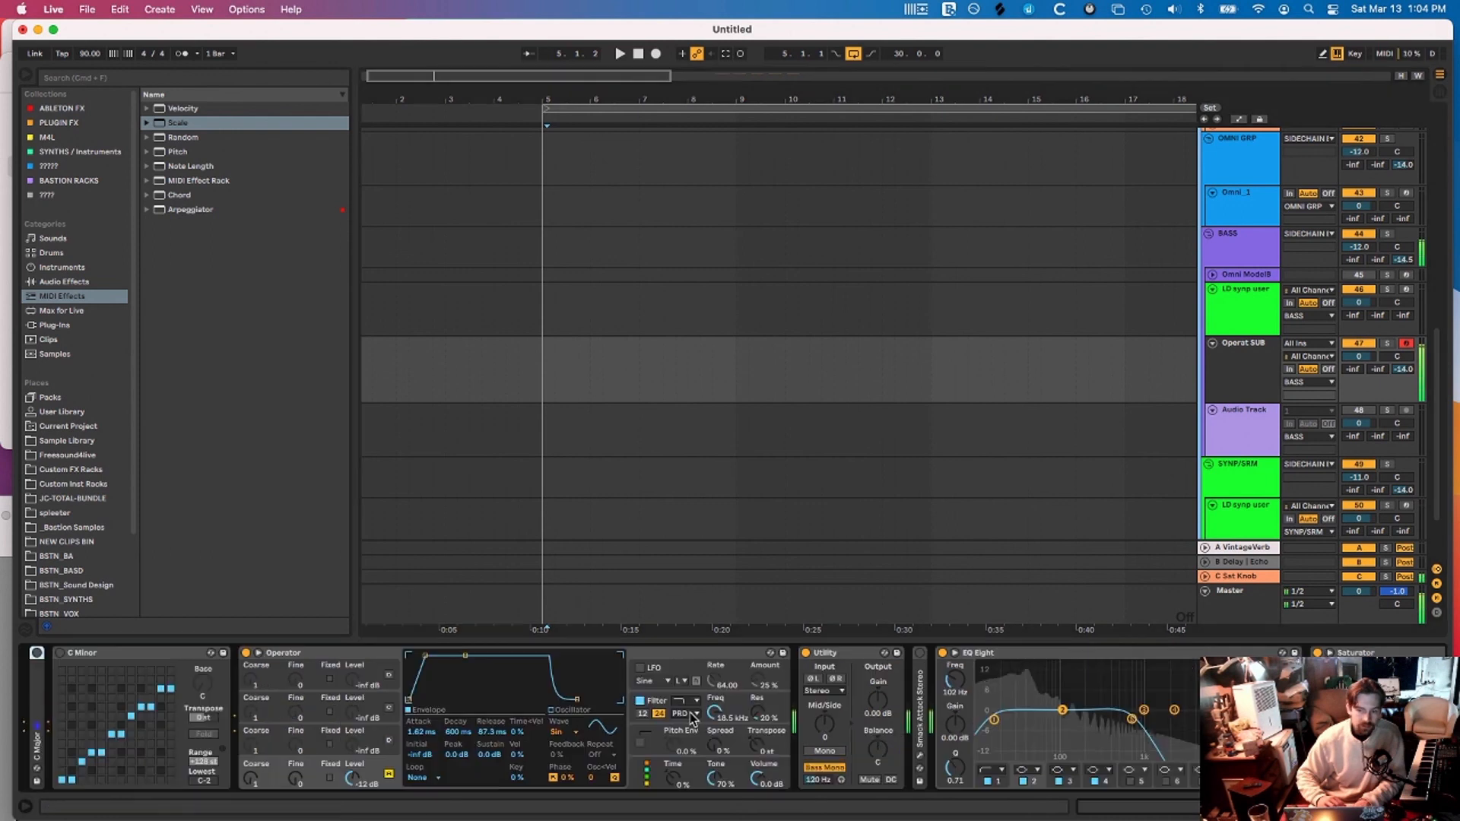
pyautogui.hscroll(6, 691, 716)
pyautogui.hscroll(-5, 691, 716)
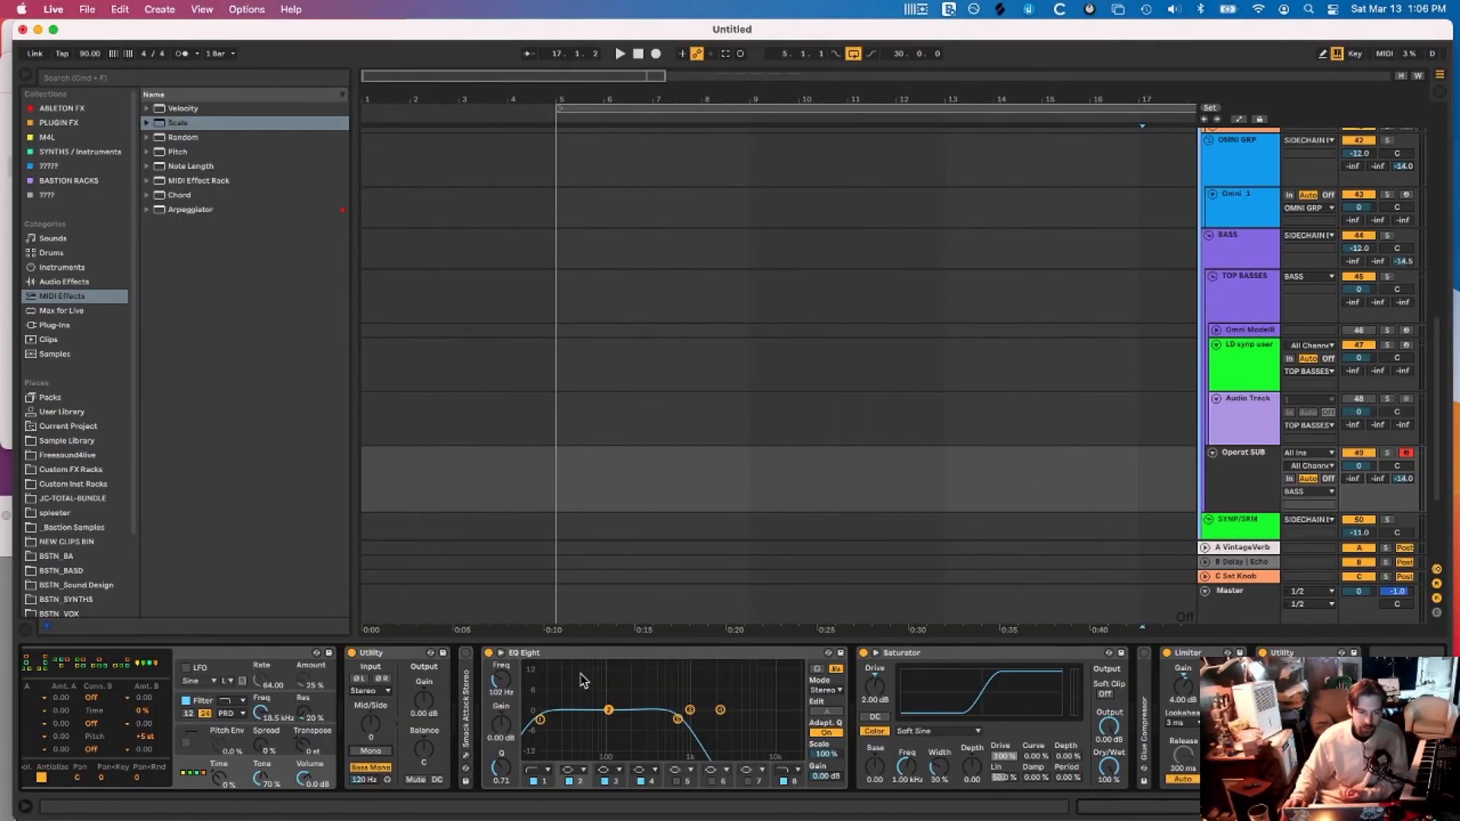
pyautogui.moveTo(678, 720); pyautogui.dragTo(686, 723)
pyautogui.click(930, 654)
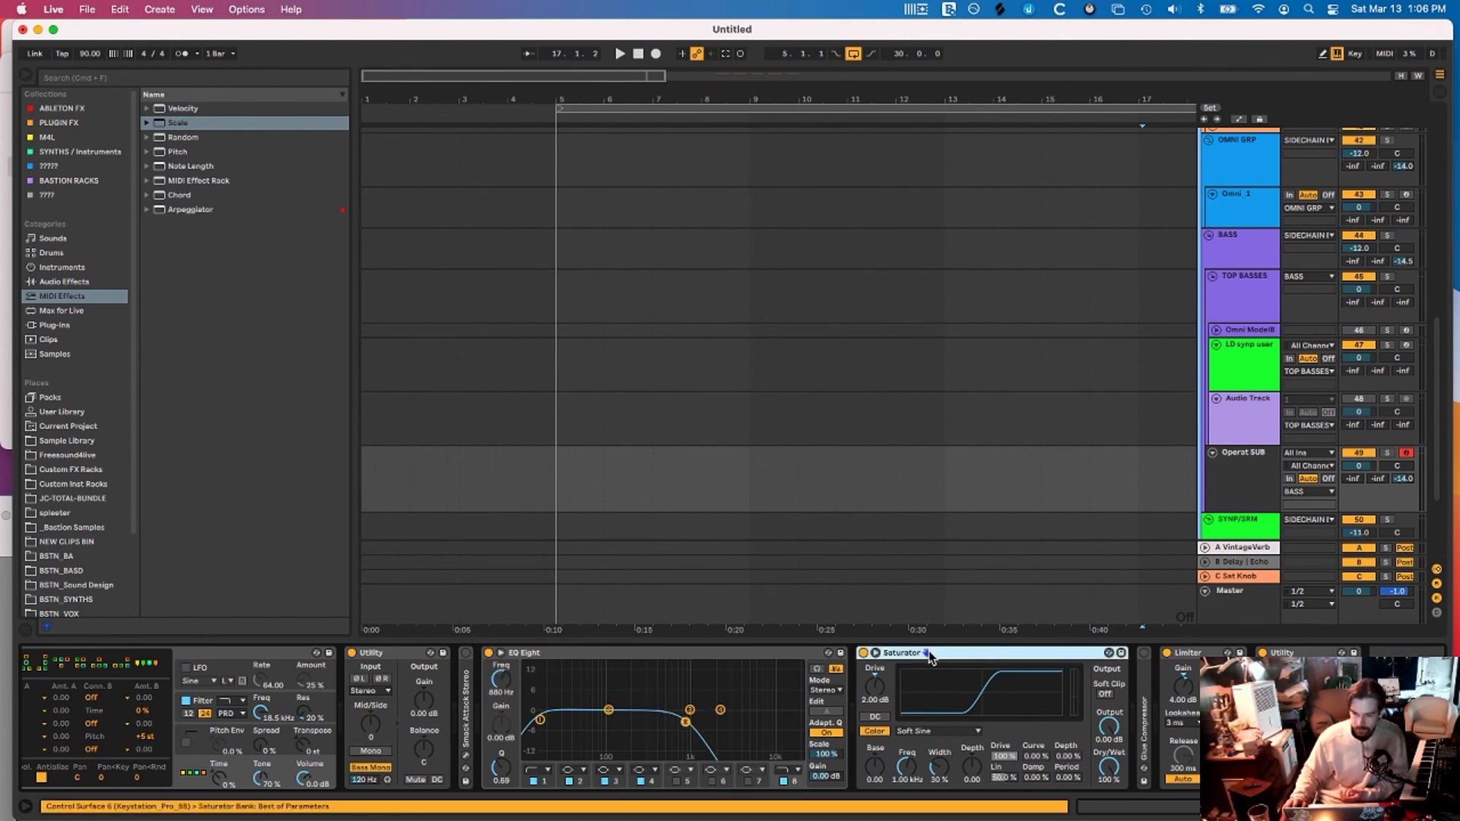
# Test-play notes across octaves and set the Limiter gain to 3.10 dB
pyautogui.click(1183, 690)
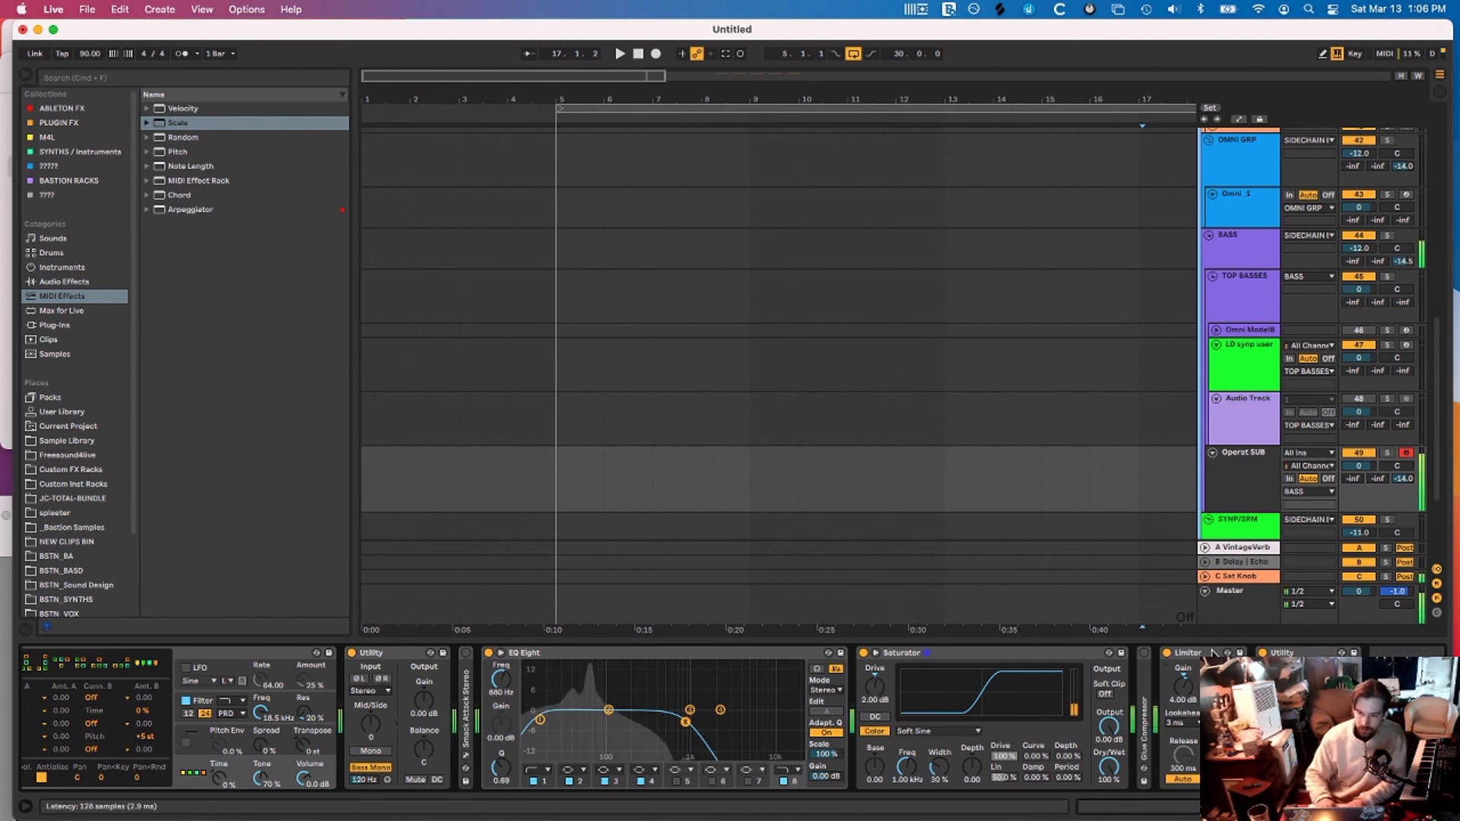
pyautogui.press('x')
pyautogui.press('z')
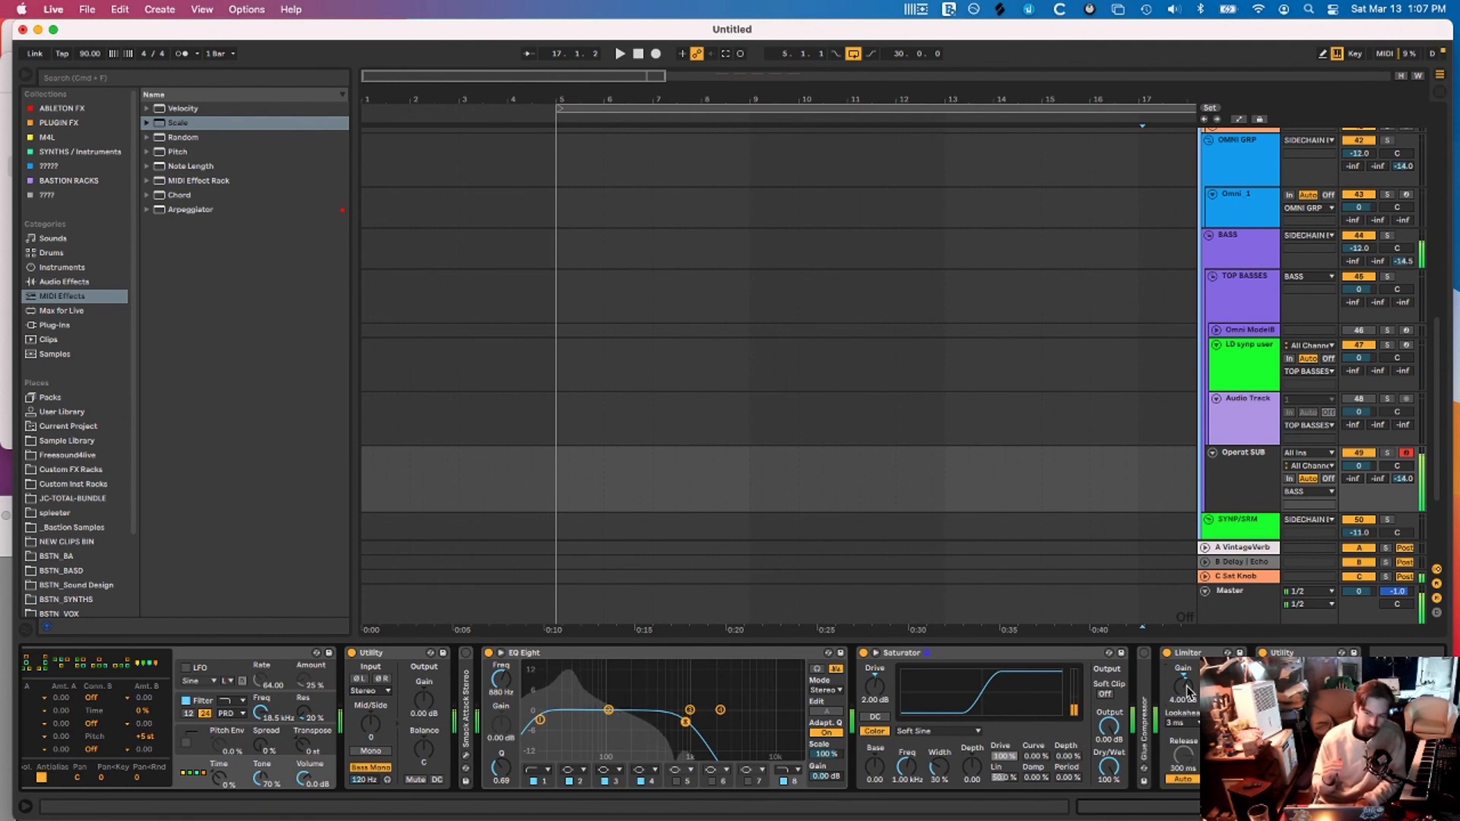
pyautogui.moveTo(1187, 686)
pyautogui.mouseDown()
pyautogui.moveTo(1186, 654)
pyautogui.moveTo(1184, 689)
pyautogui.mouseUp()
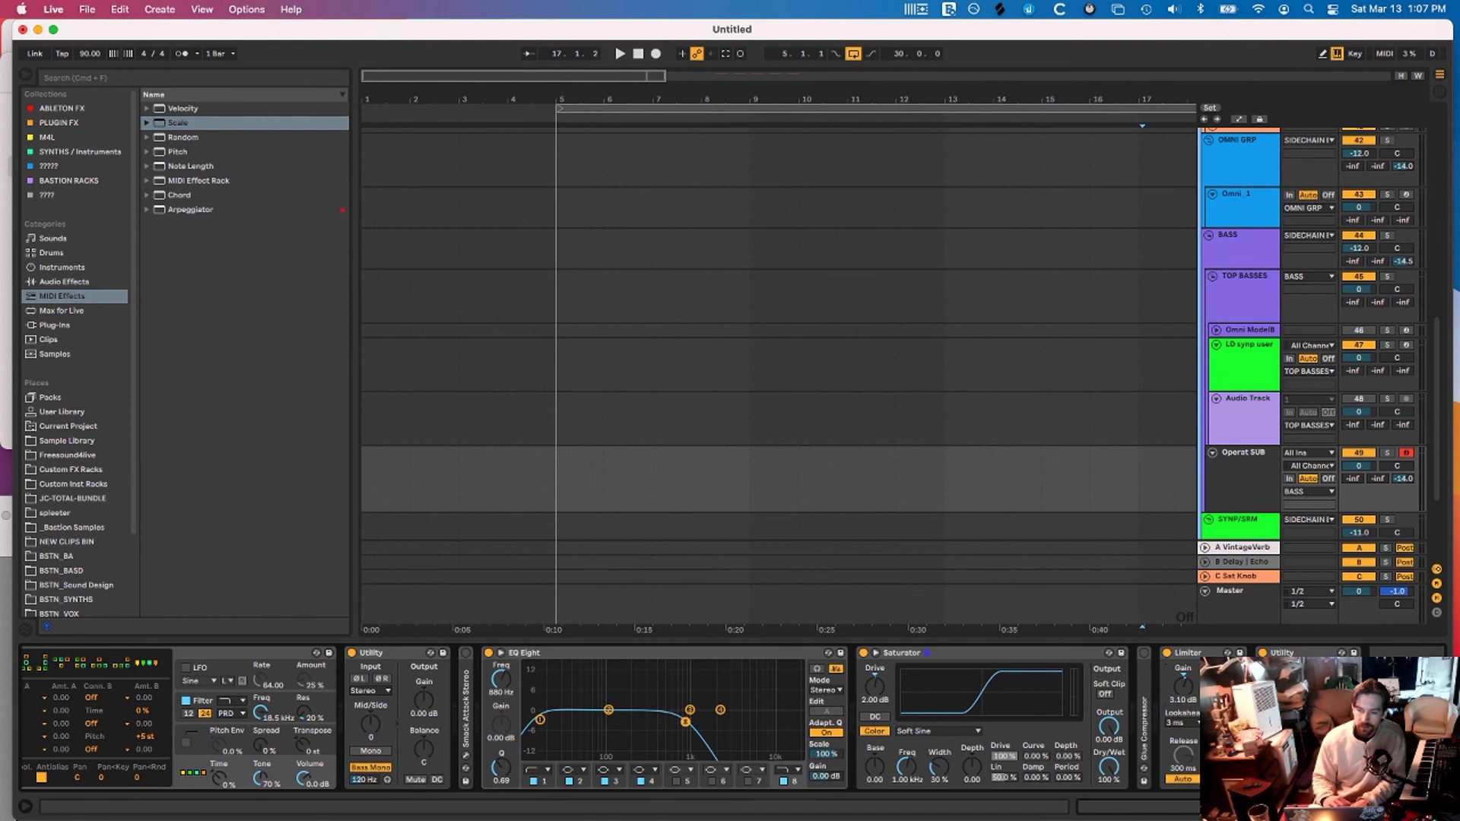
pyautogui.scroll(-3, 1260, 491)
pyautogui.click(1244, 395)
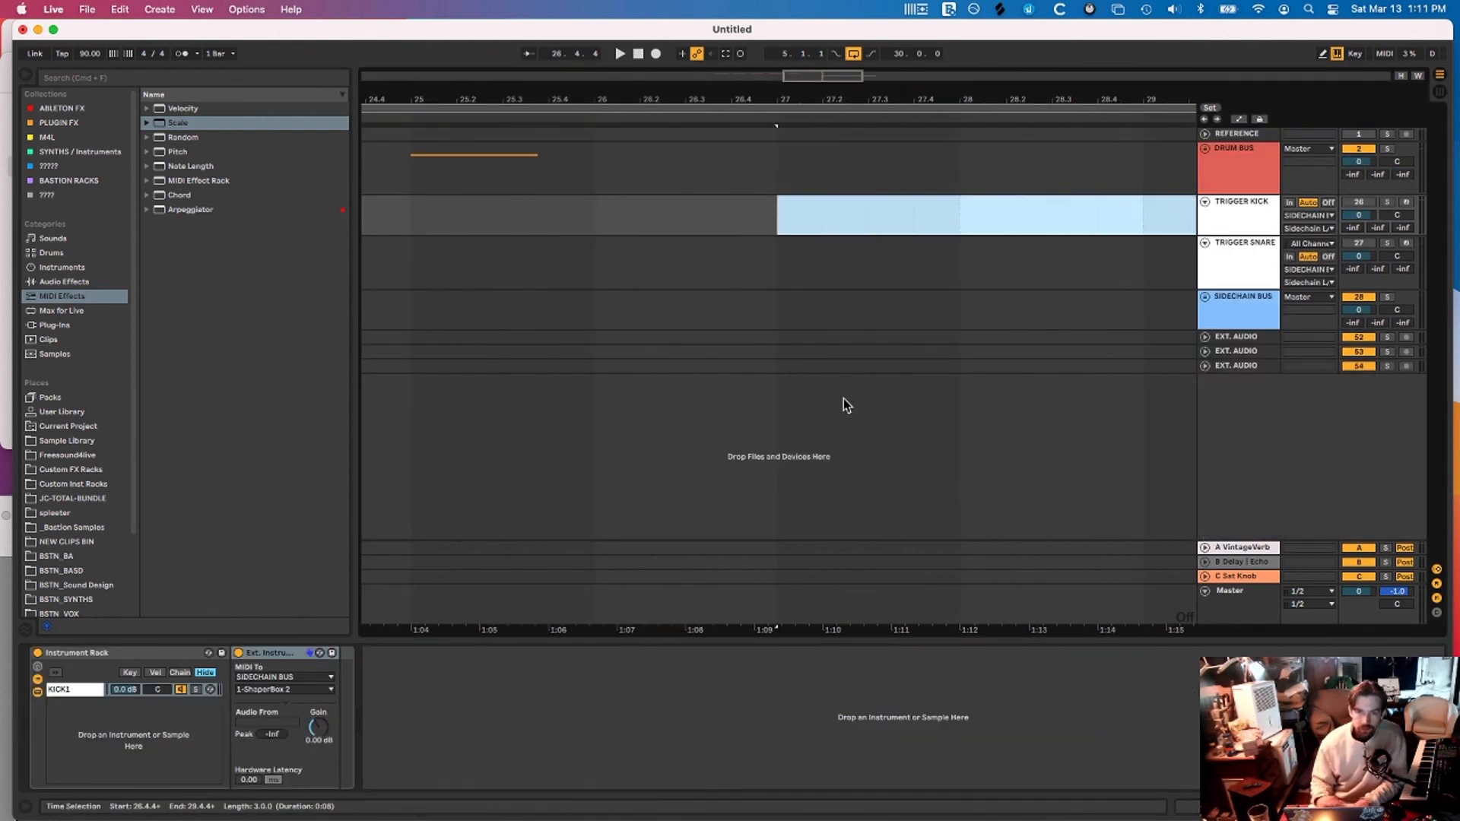
# Mark a time range on the DRUM BUS row and widen the Live window to the screen edge
pyautogui.hscroll(-5, 841, 401)
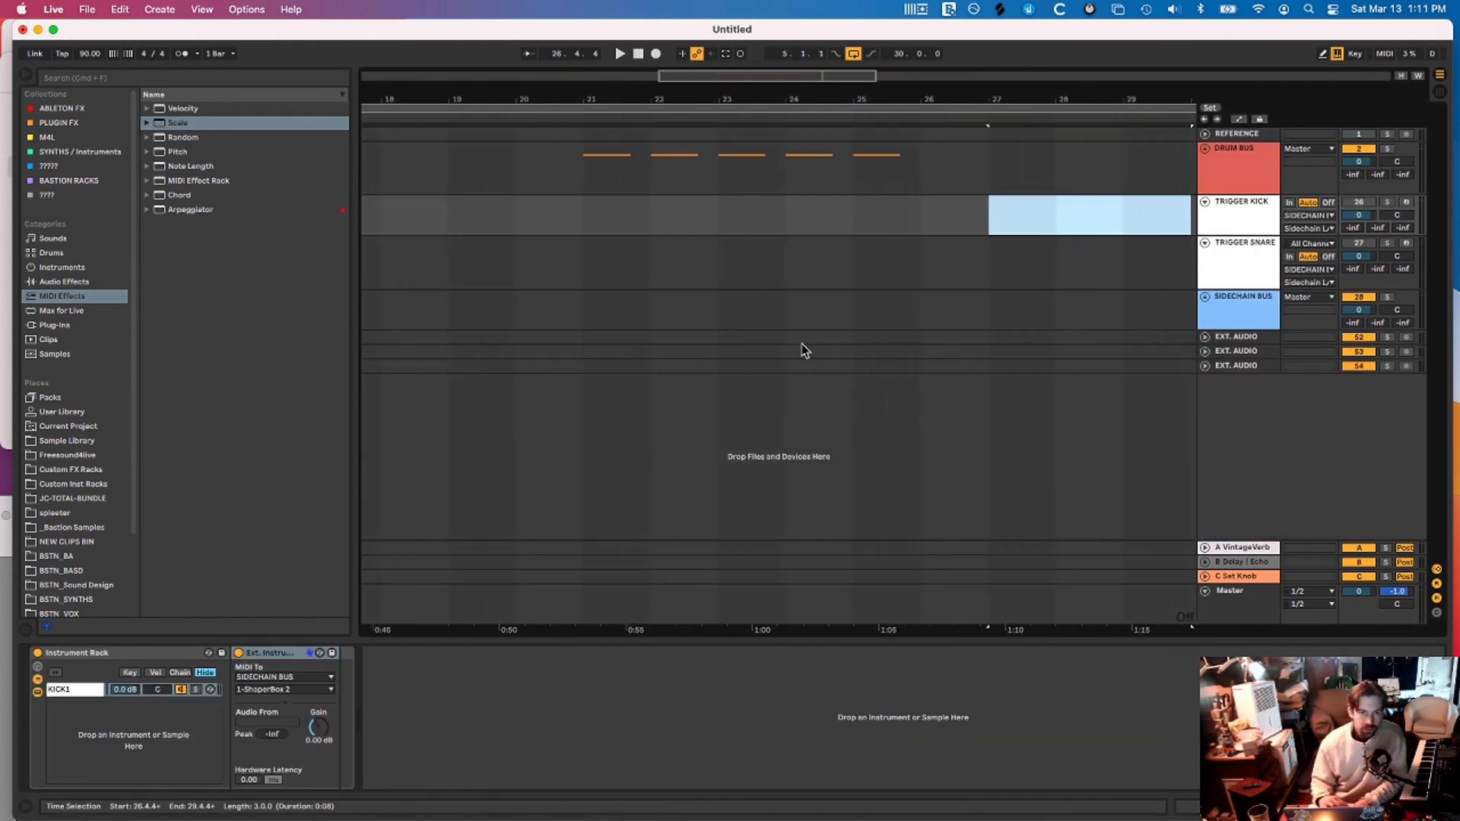
pyautogui.moveTo(585, 157); pyautogui.dragTo(1037, 192)
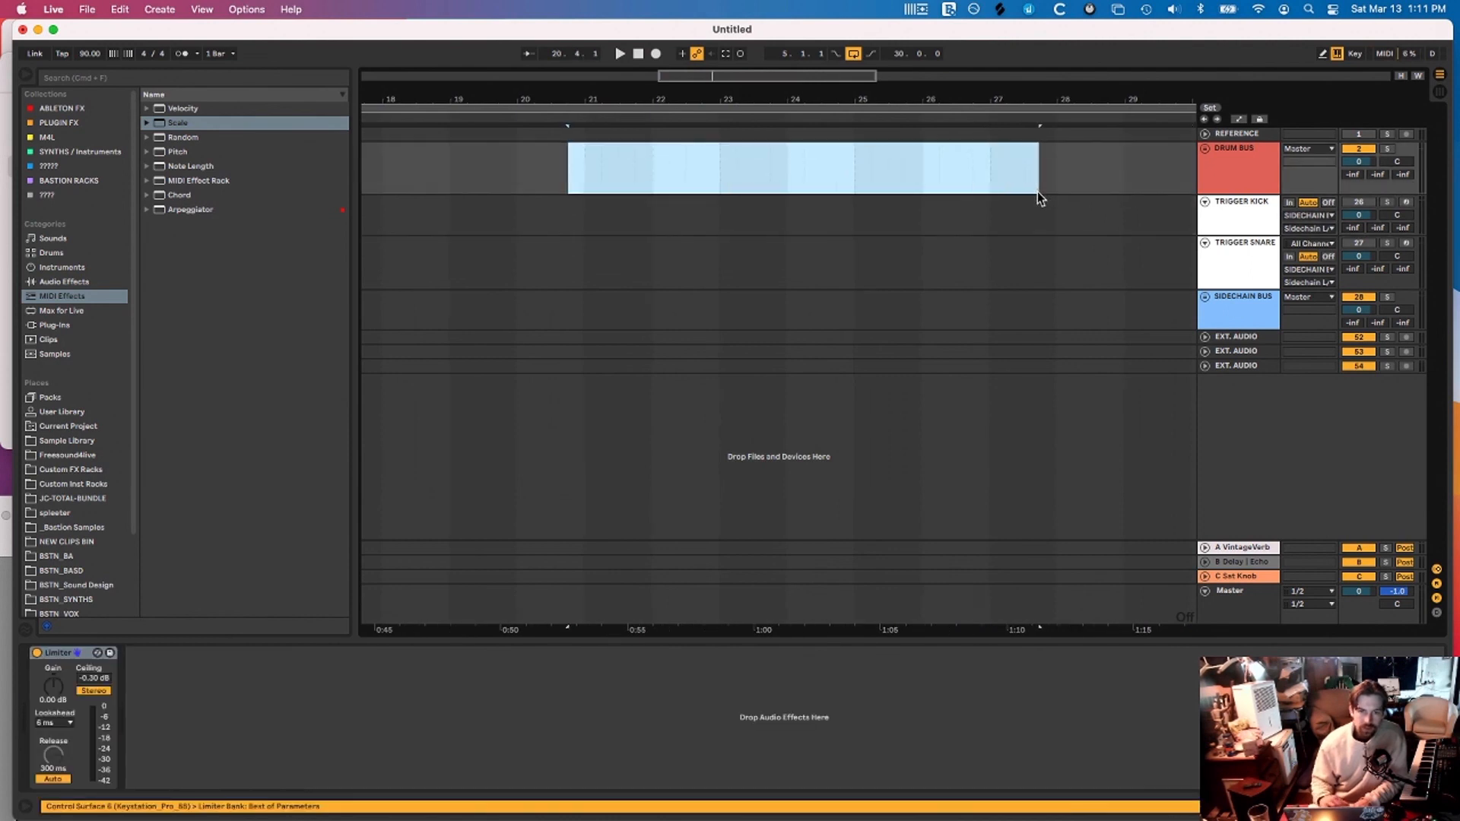
pyautogui.scroll(-3, 1037, 191)
pyautogui.hscroll(-5, 687, 201)
pyautogui.scroll(-1, 688, 200)
pyautogui.rightClick(688, 215)
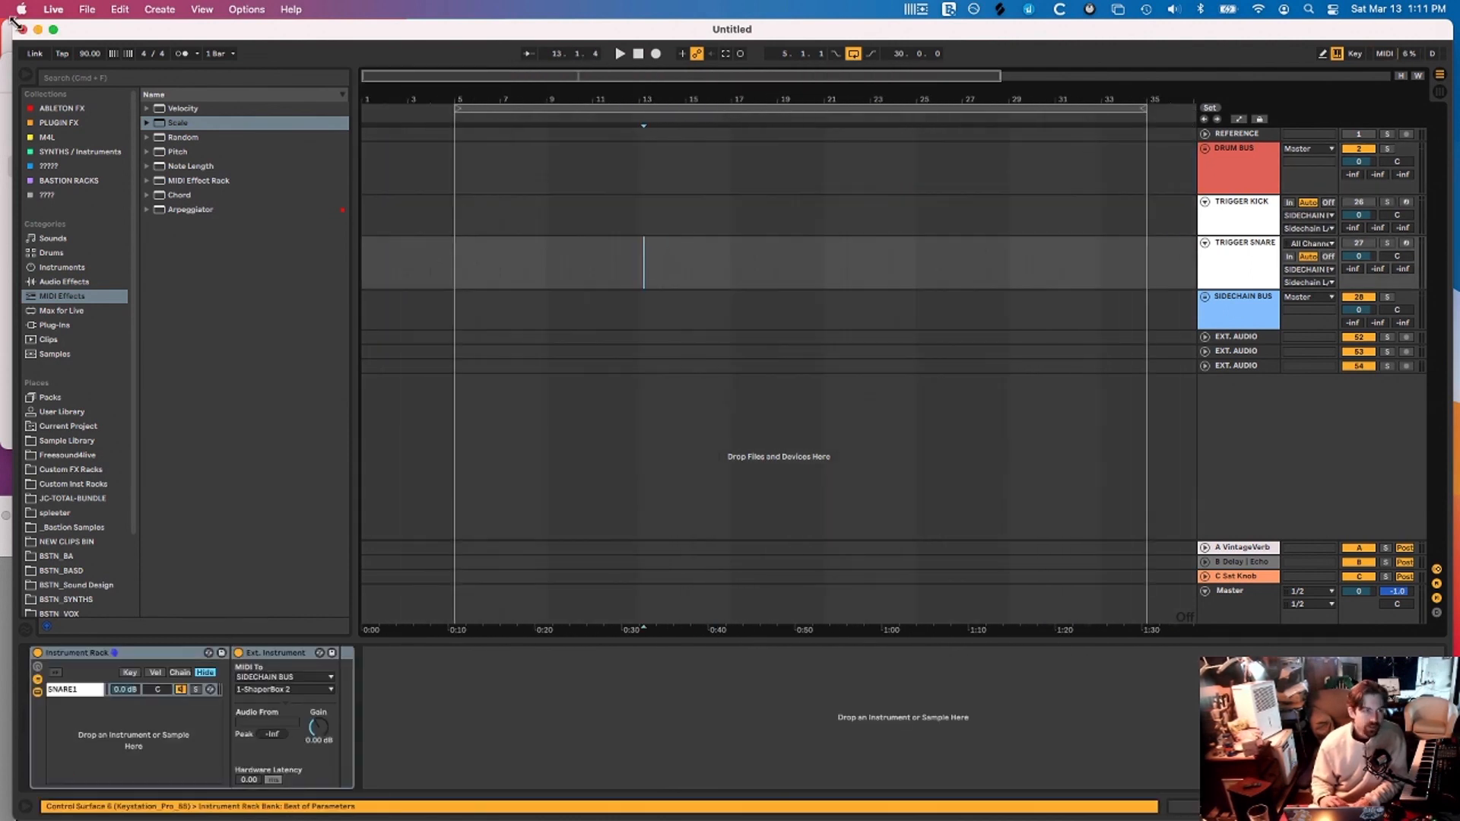
pyautogui.moveTo(13, 22); pyautogui.dragTo(1, 22)
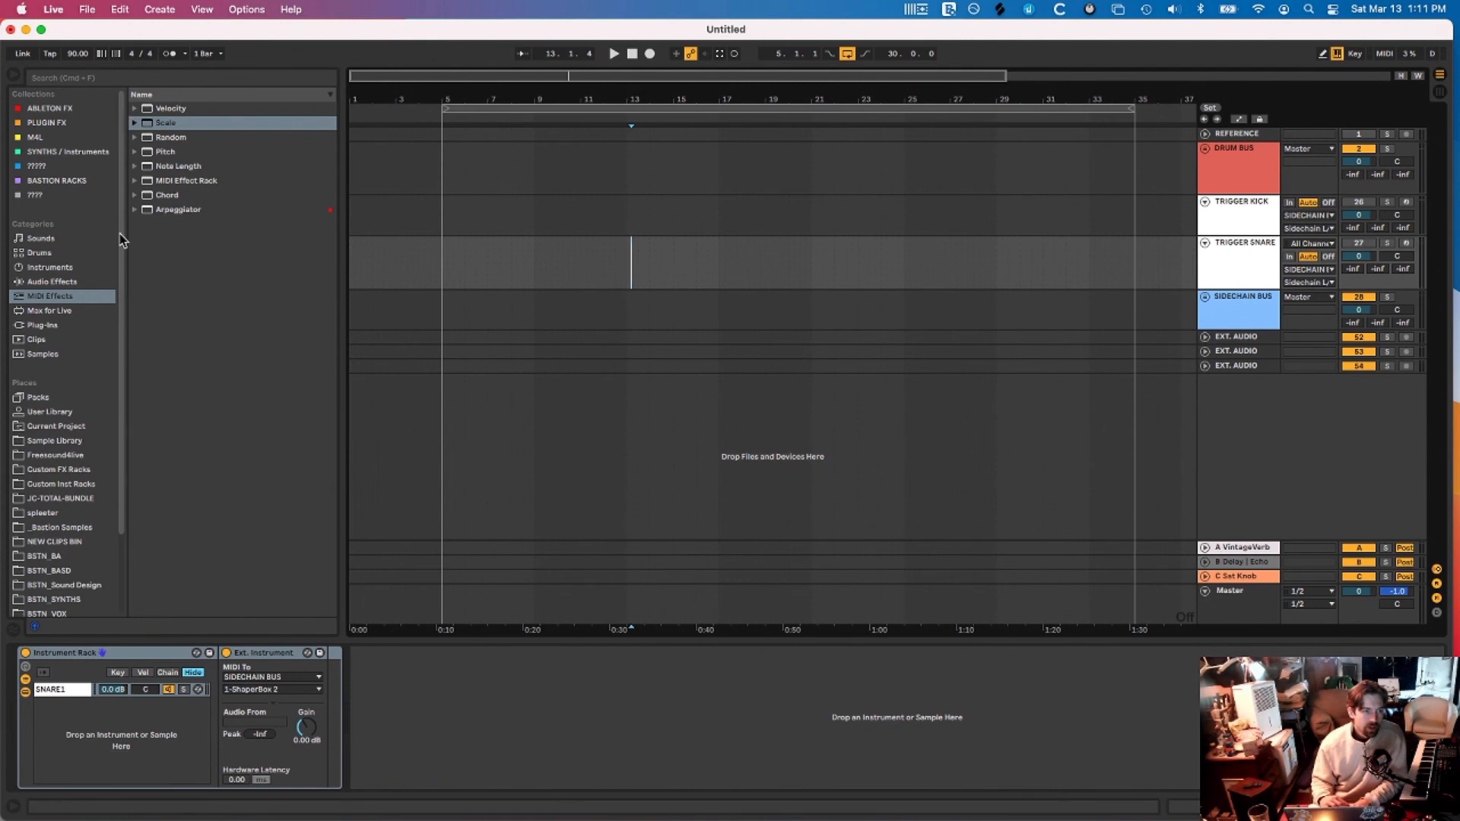
pyautogui.scroll(-2, 628, 239)
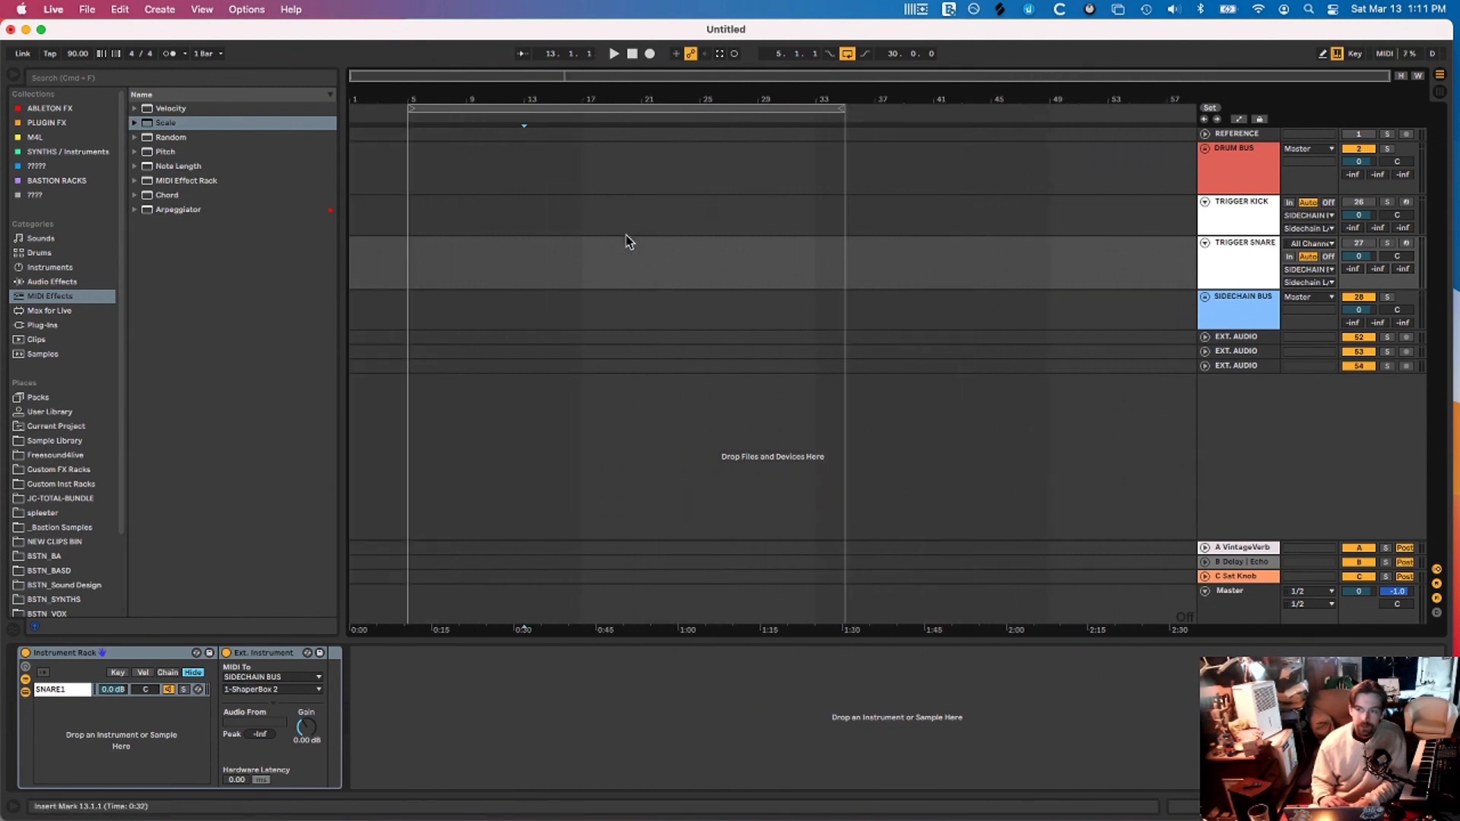
# Unfold SIDECHAIN BUS and DRUM BUS and review Audio Tracks 12–16
pyautogui.click(1206, 298)
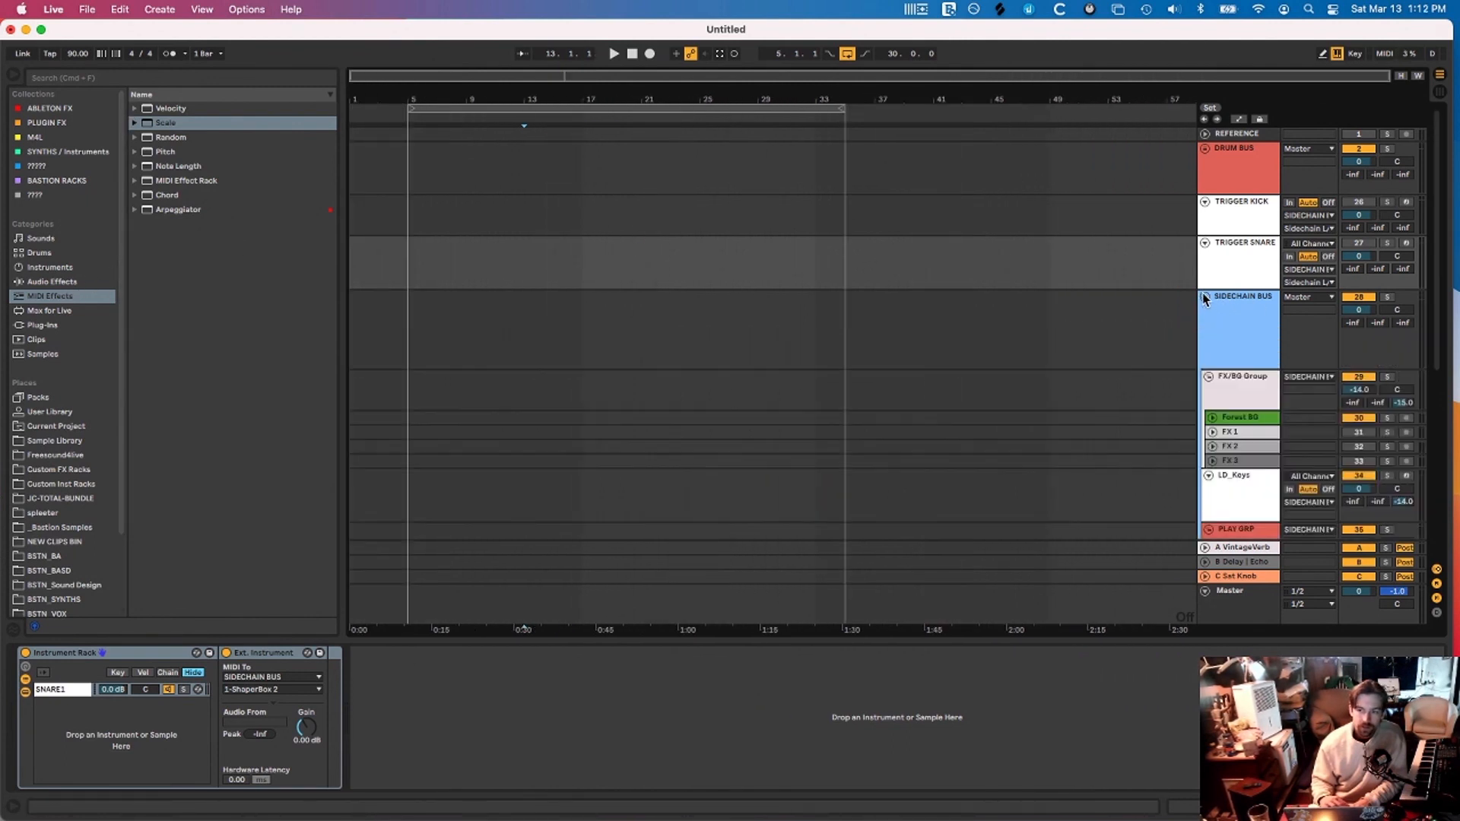
pyautogui.click(1206, 149)
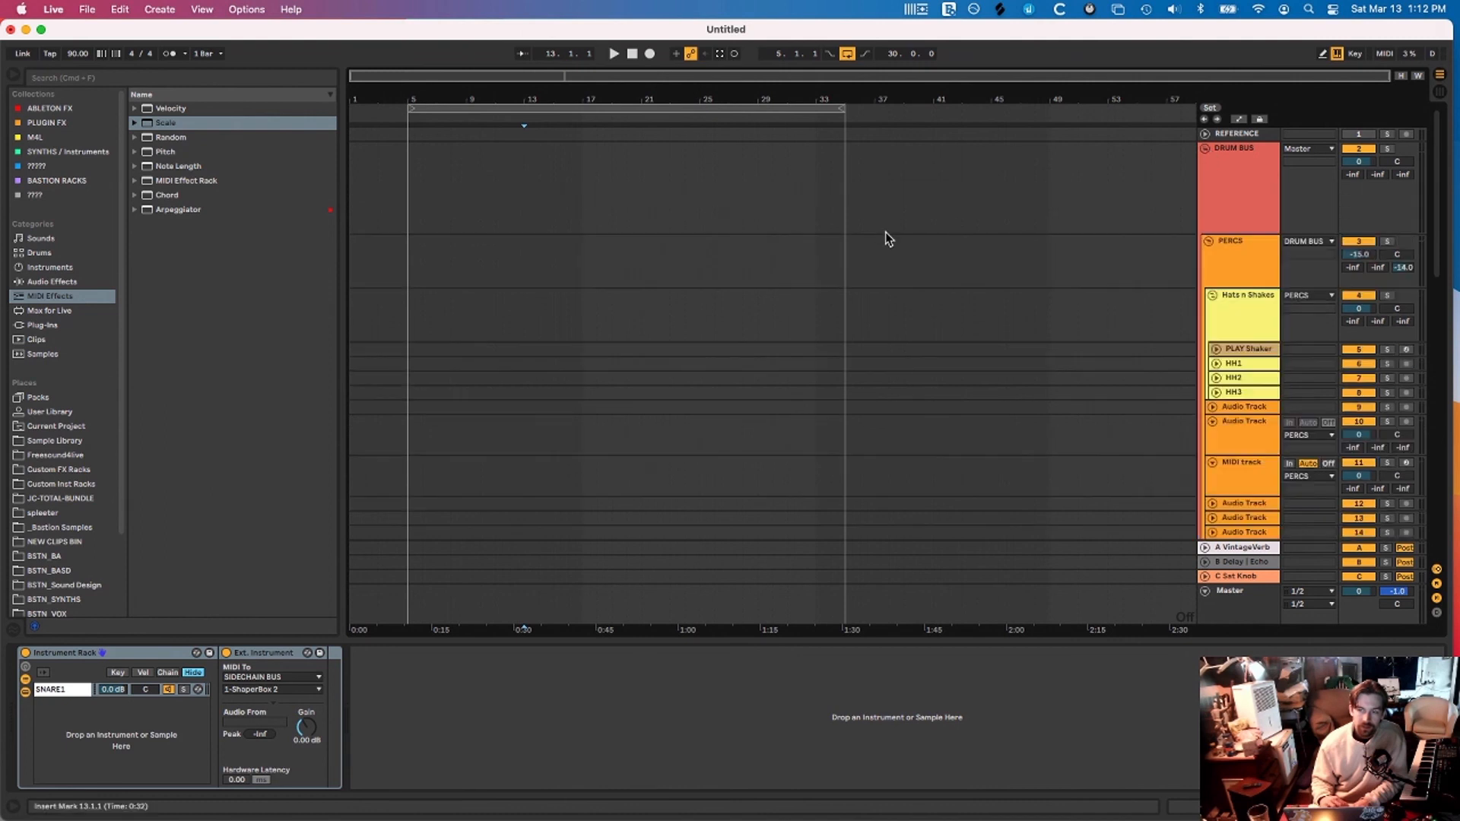
pyautogui.scroll(-1, 885, 231)
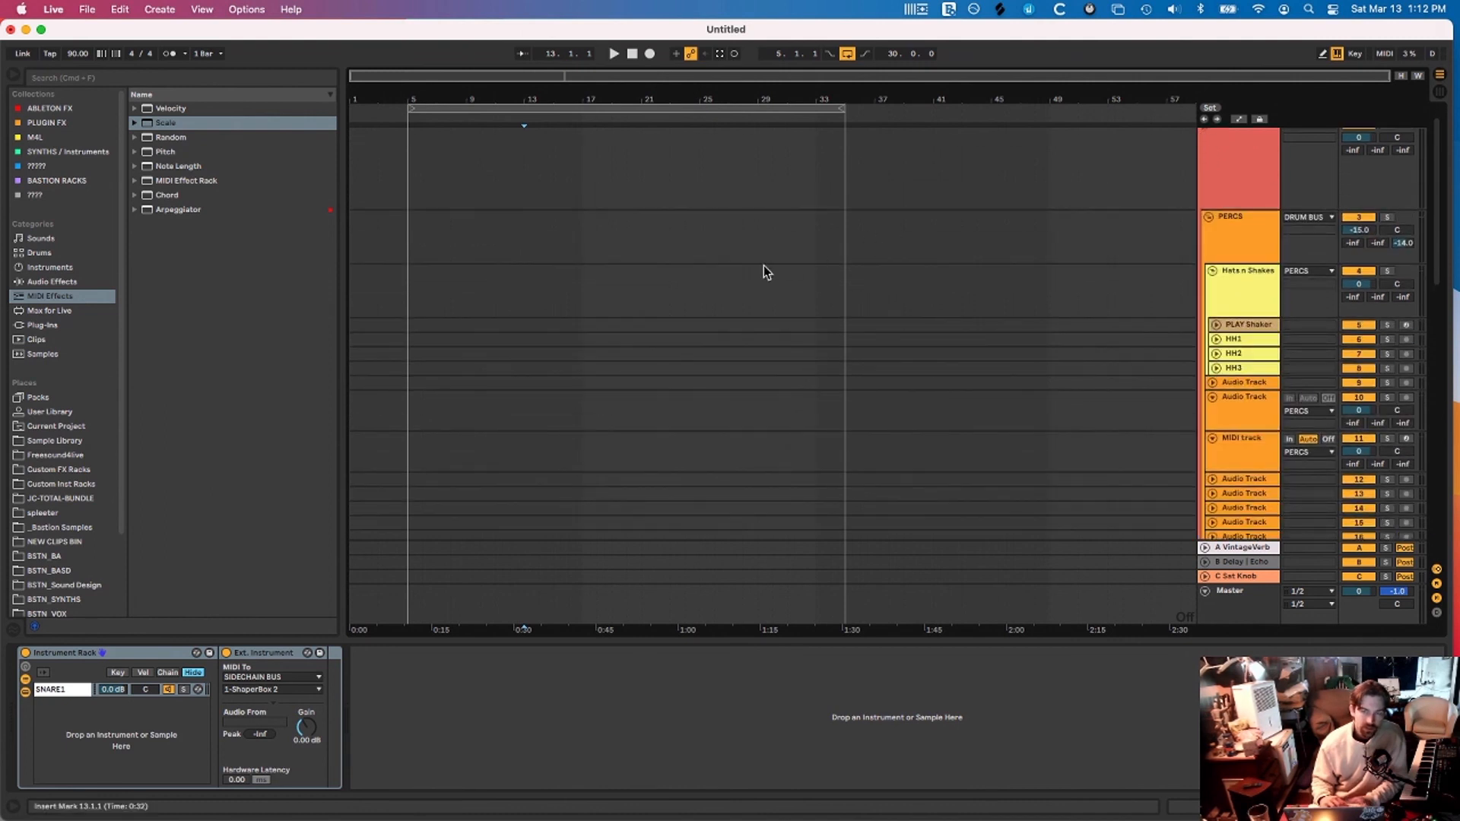
pyautogui.scroll(-1, 764, 266)
pyautogui.scroll(1, 906, 266)
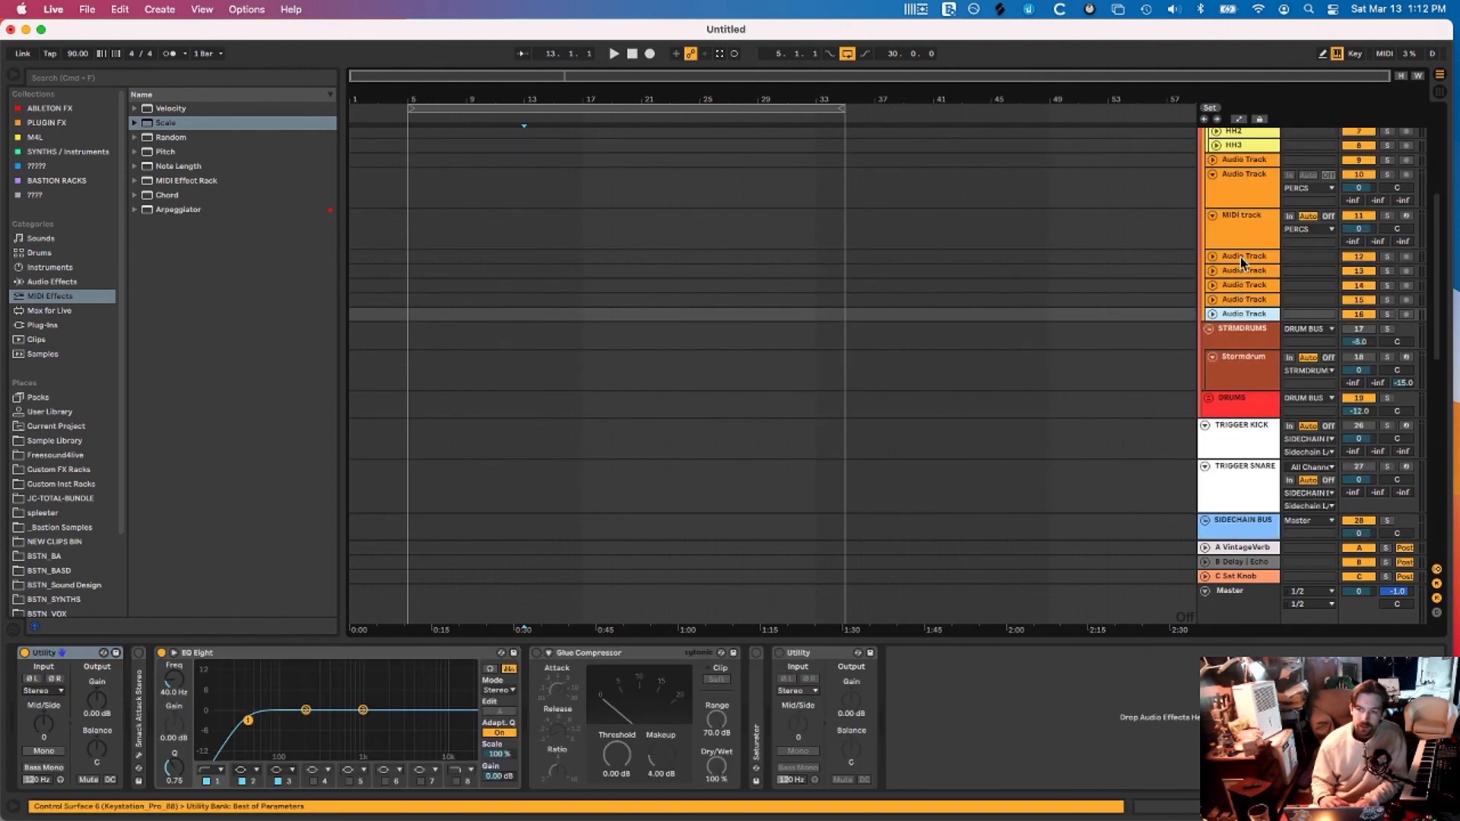
pyautogui.keyDown('shift'); pyautogui.click(1241, 258); pyautogui.keyUp('shift')
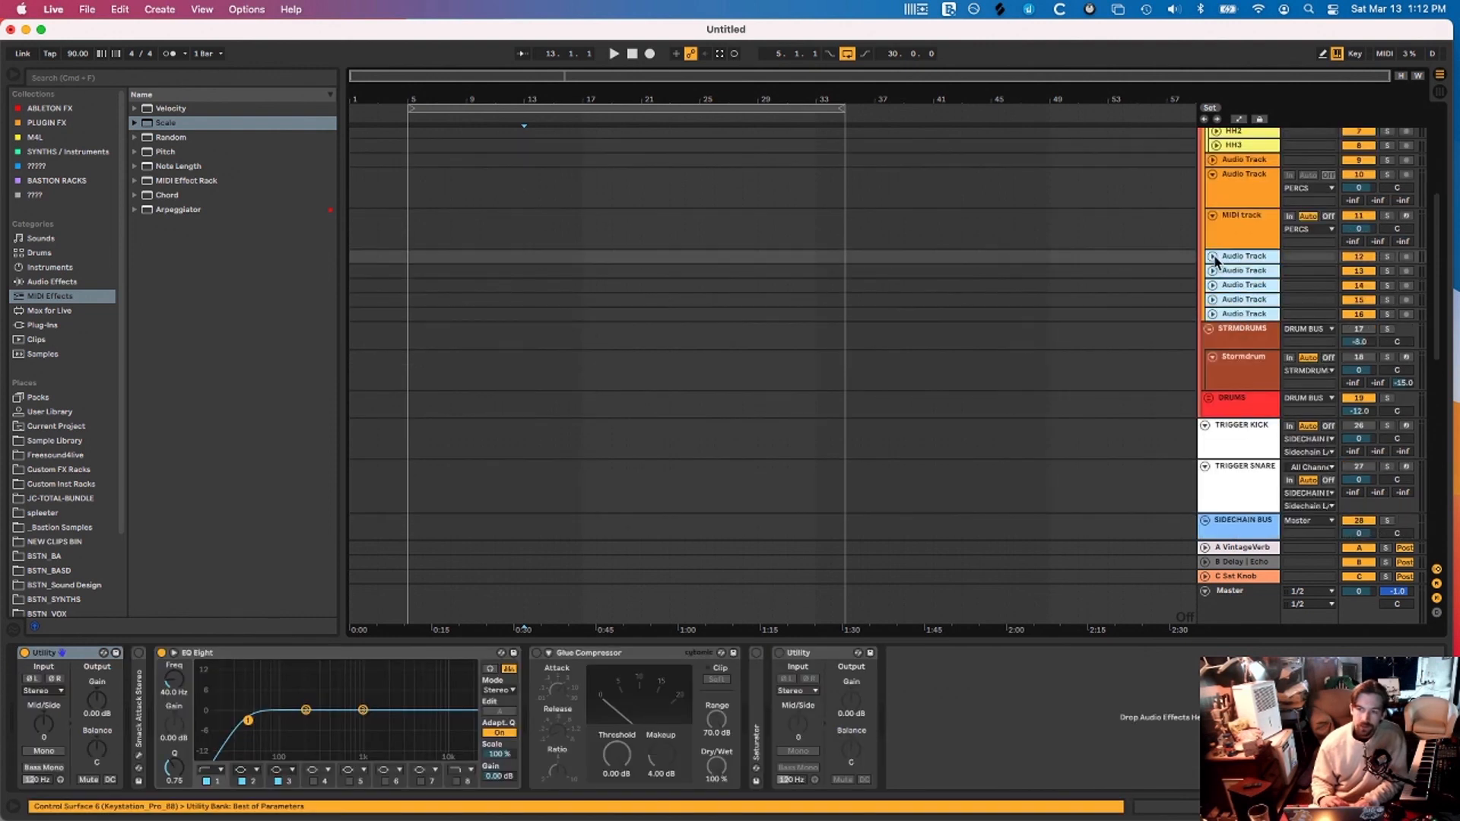
pyautogui.click(1212, 256)
pyautogui.scroll(10, 1060, 300)
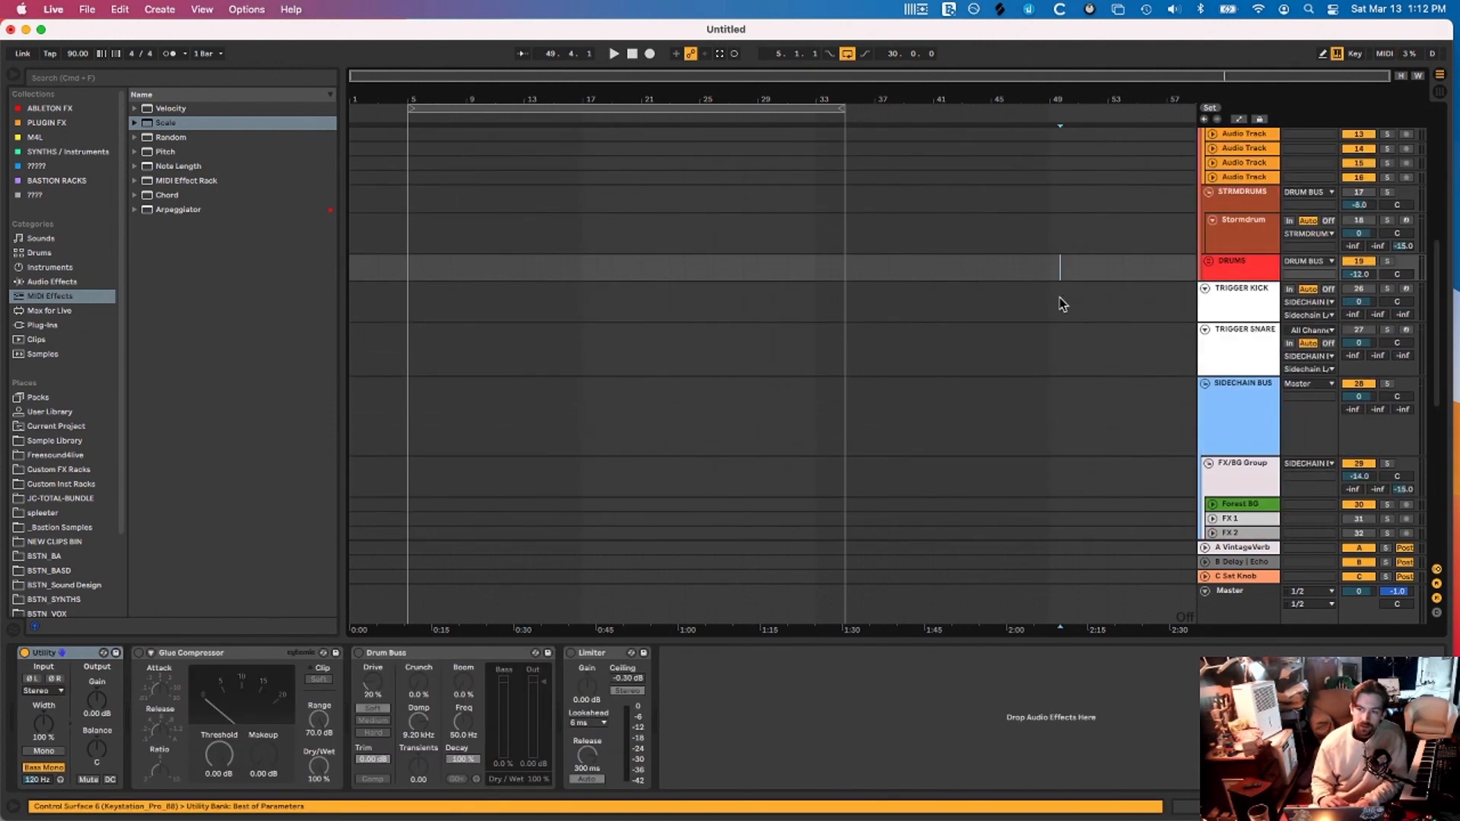
pyautogui.scroll(8, 1060, 300)
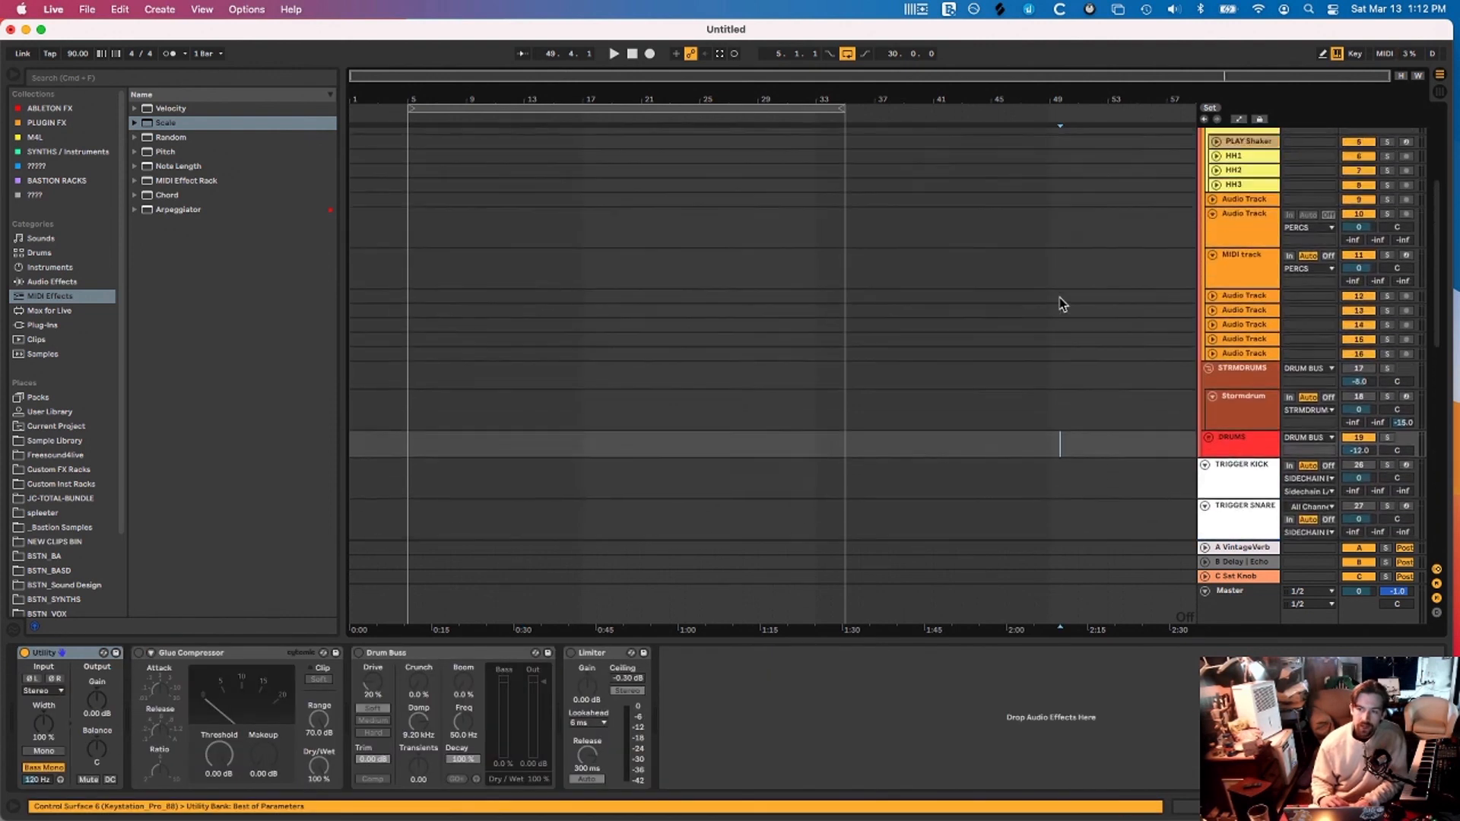
pyautogui.click(1236, 319)
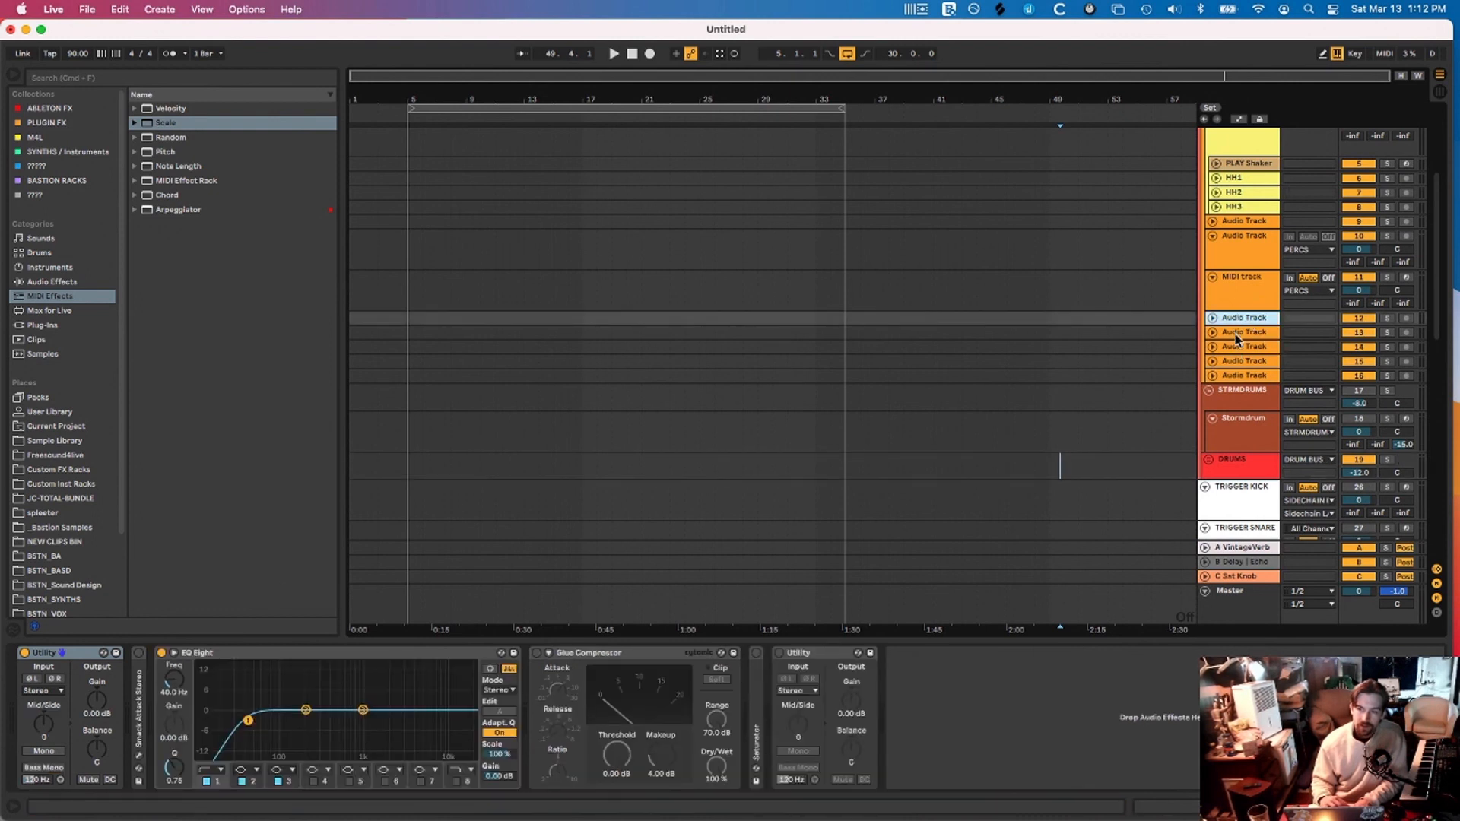
# Fold DRUM BUS and SIDECHAIN BUS again, then select SIDECHAIN BUS to check its devices
pyautogui.scroll(8, 1234, 342)
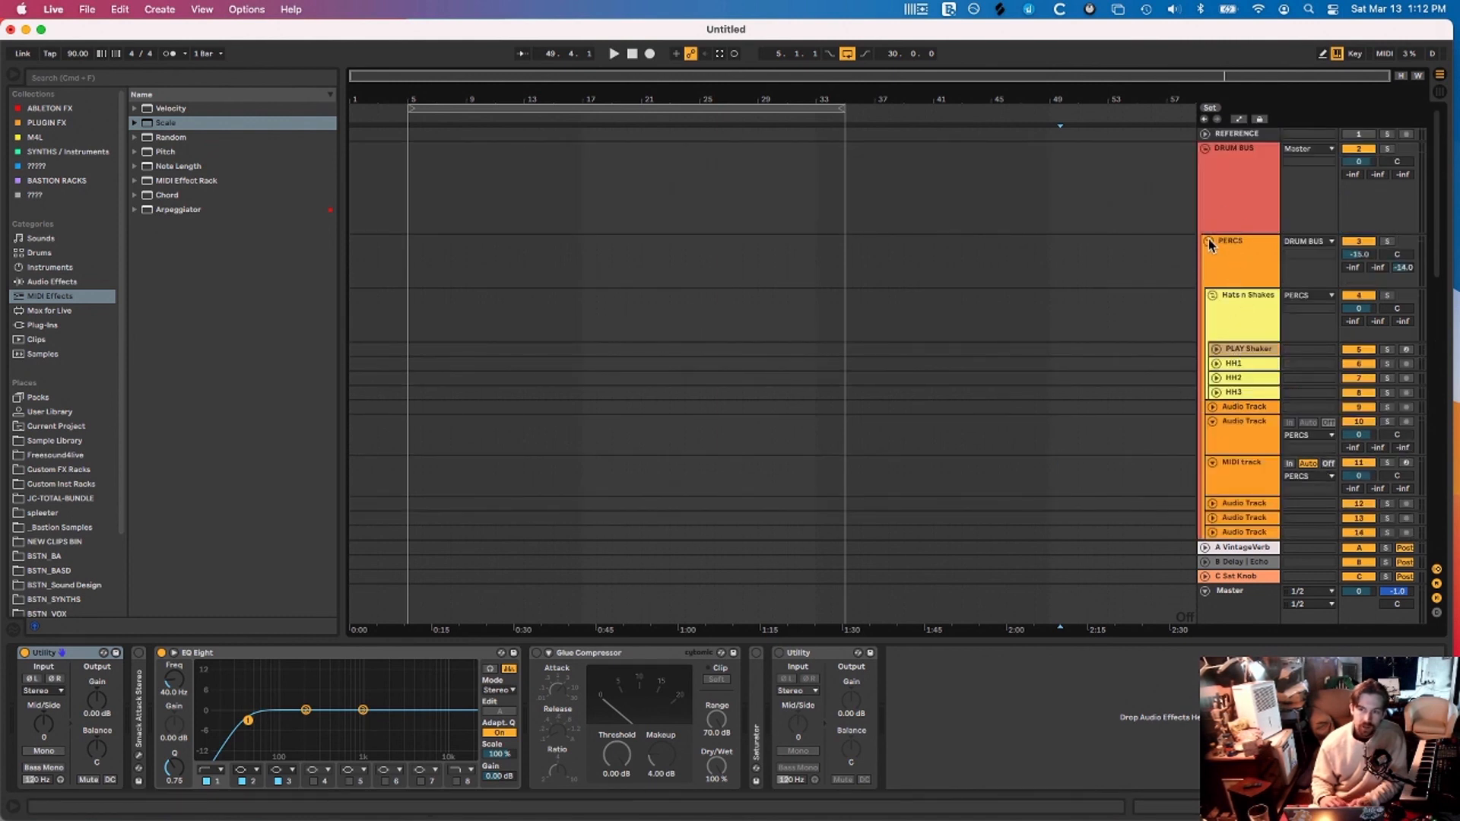
pyautogui.click(1212, 296)
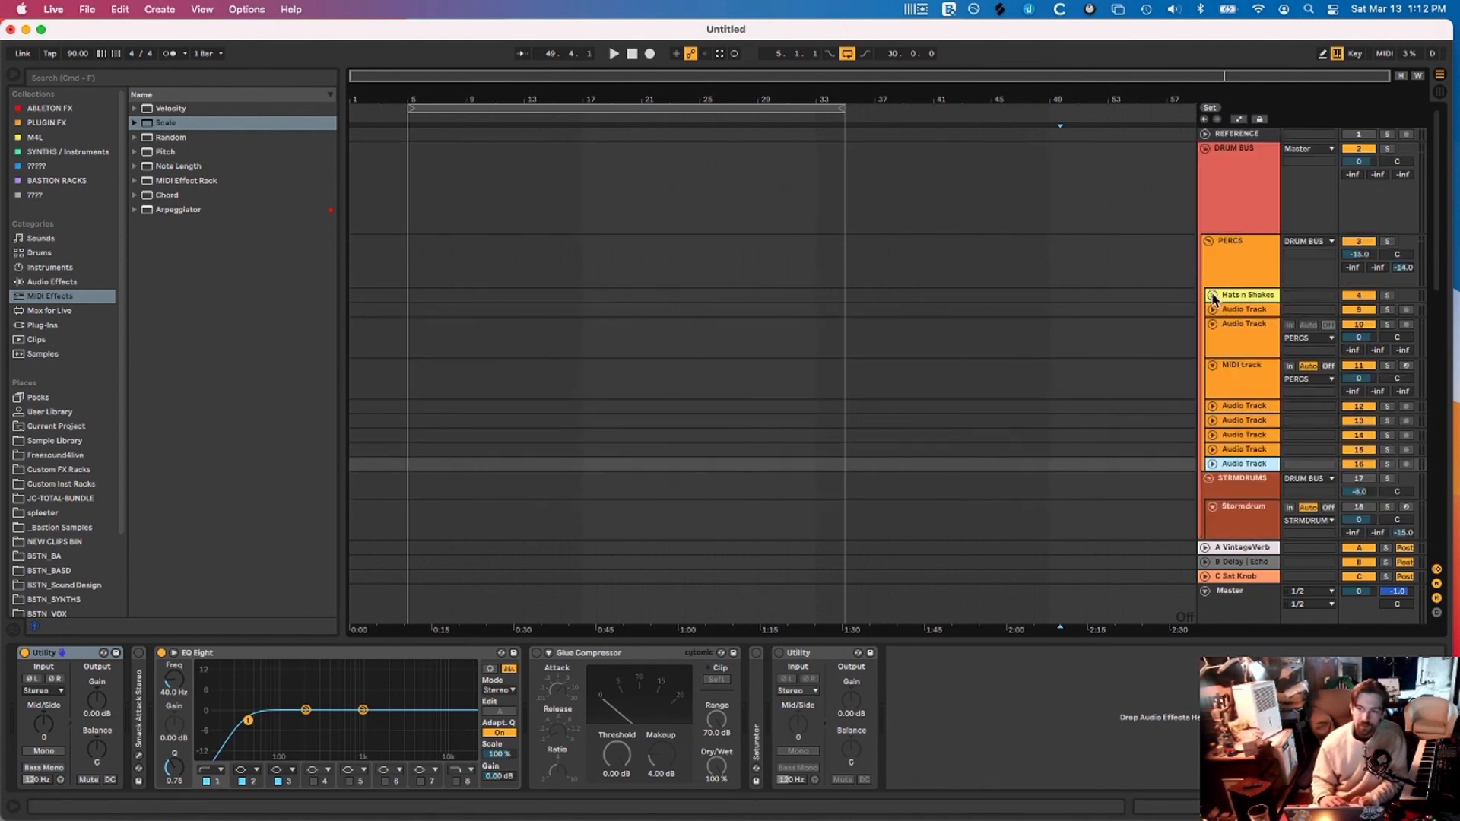
pyautogui.click(1212, 296)
pyautogui.click(1203, 149)
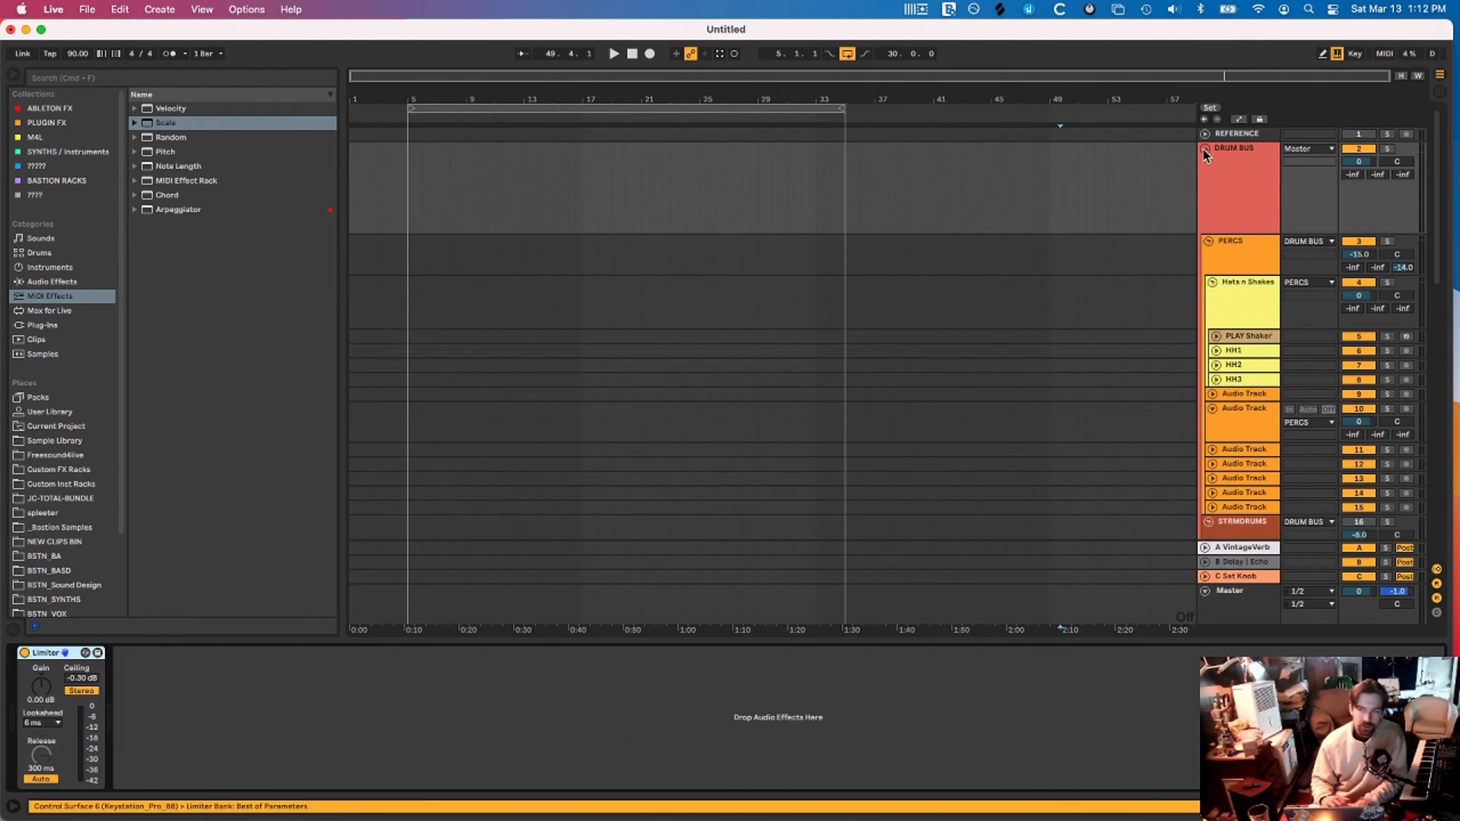
pyautogui.click(1203, 149)
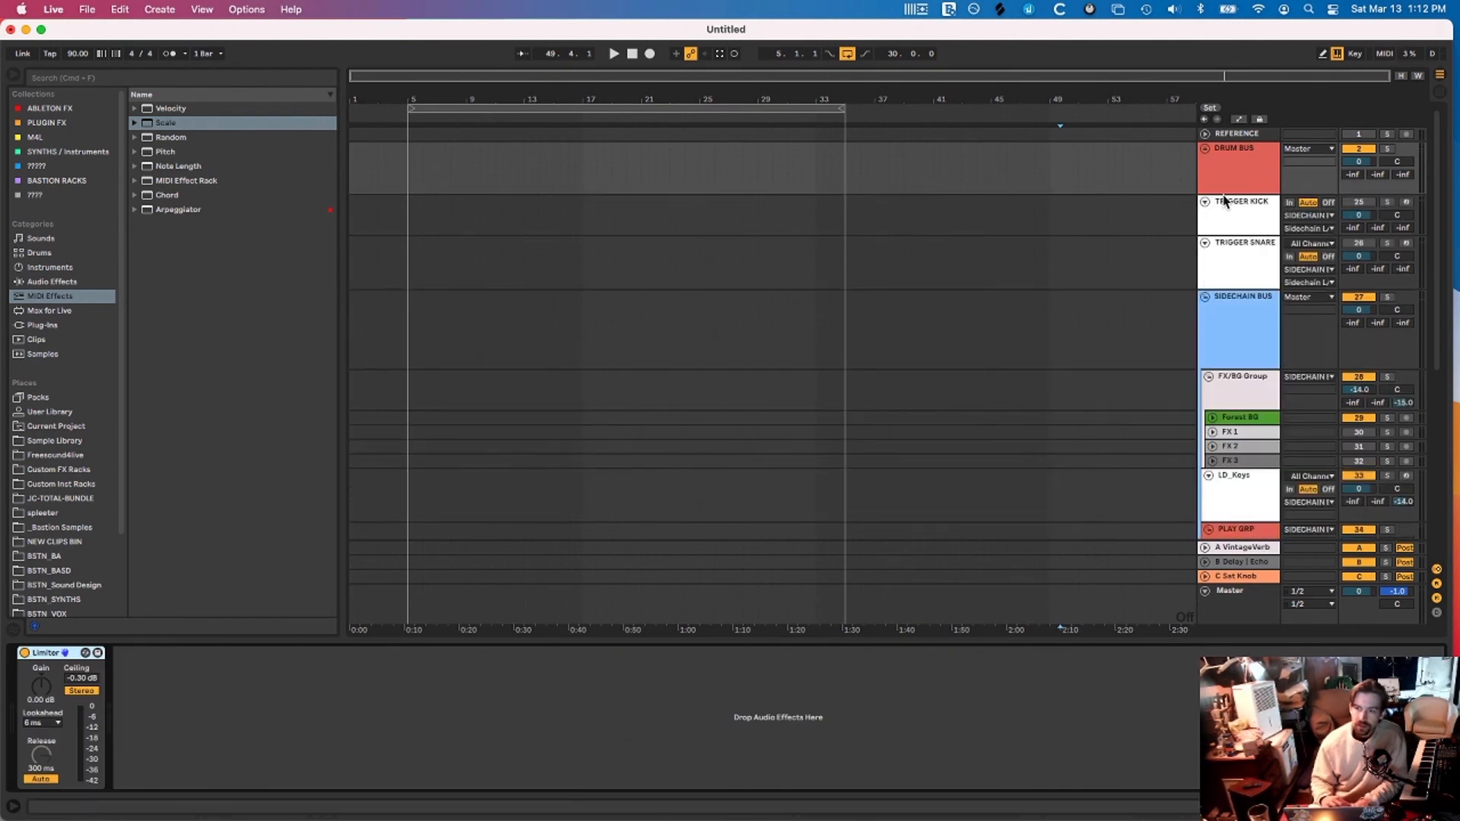
pyautogui.click(1206, 298)
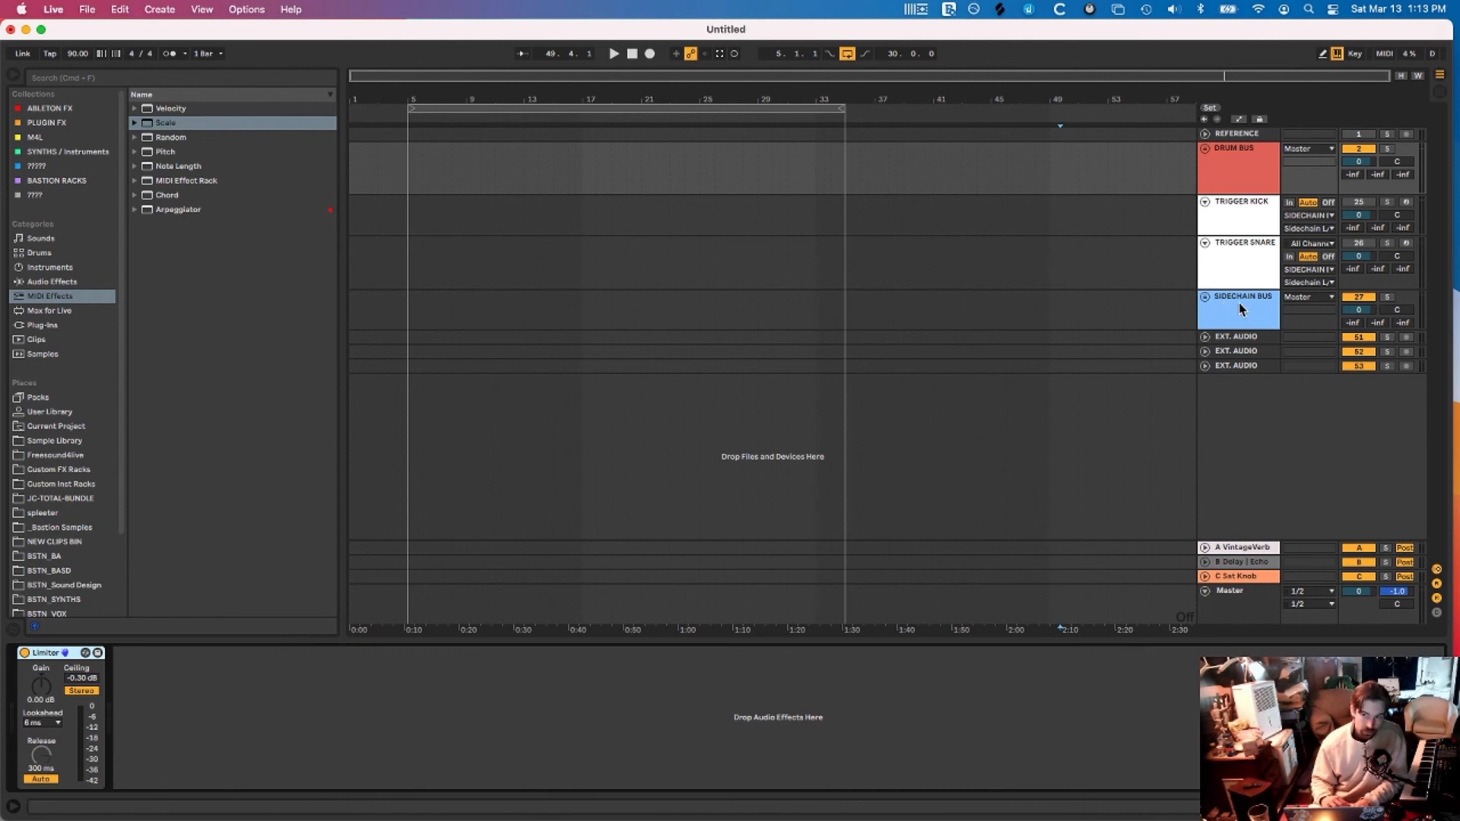
pyautogui.click(1239, 308)
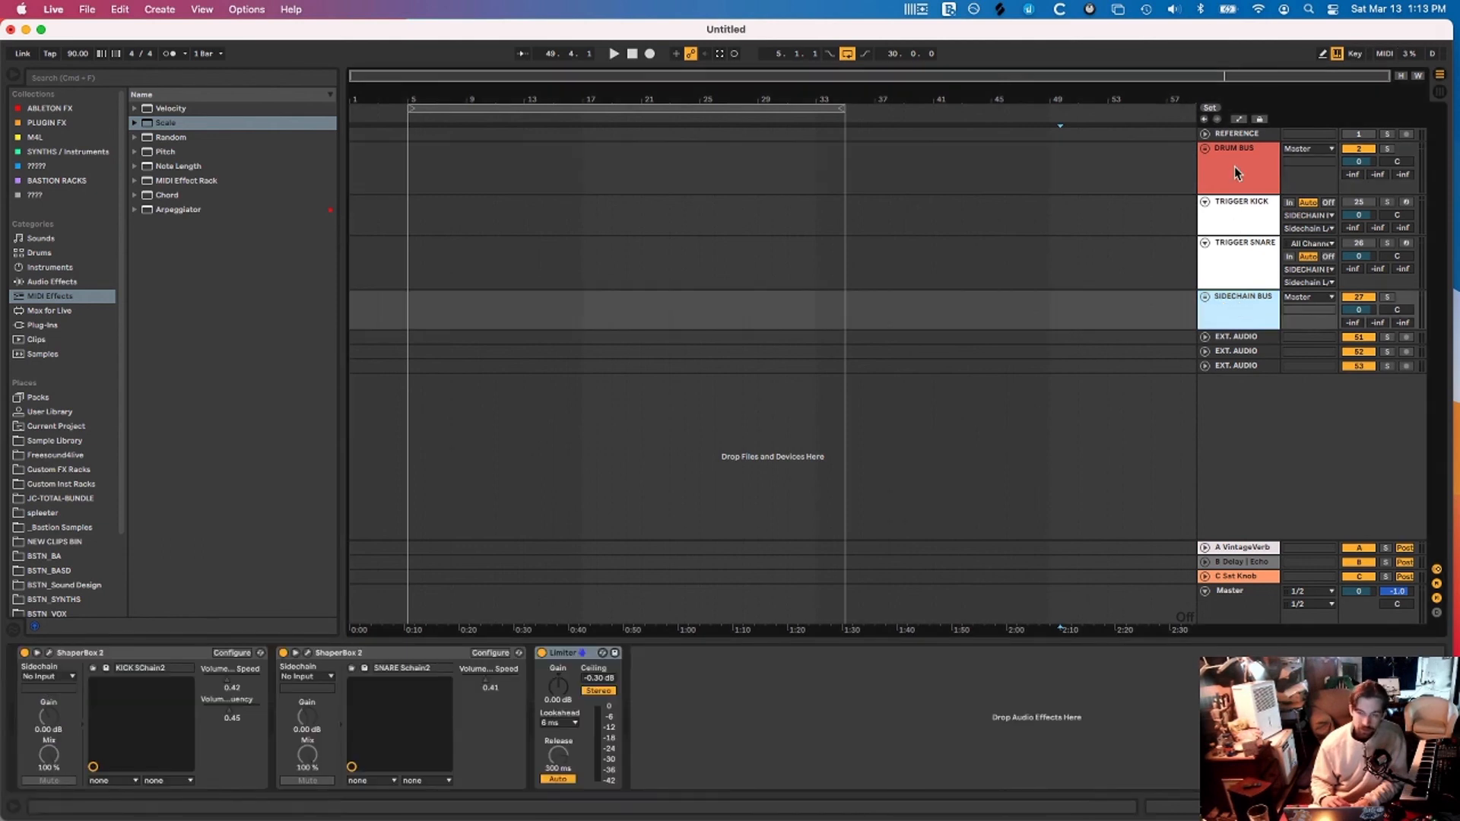
pyautogui.click(1228, 328)
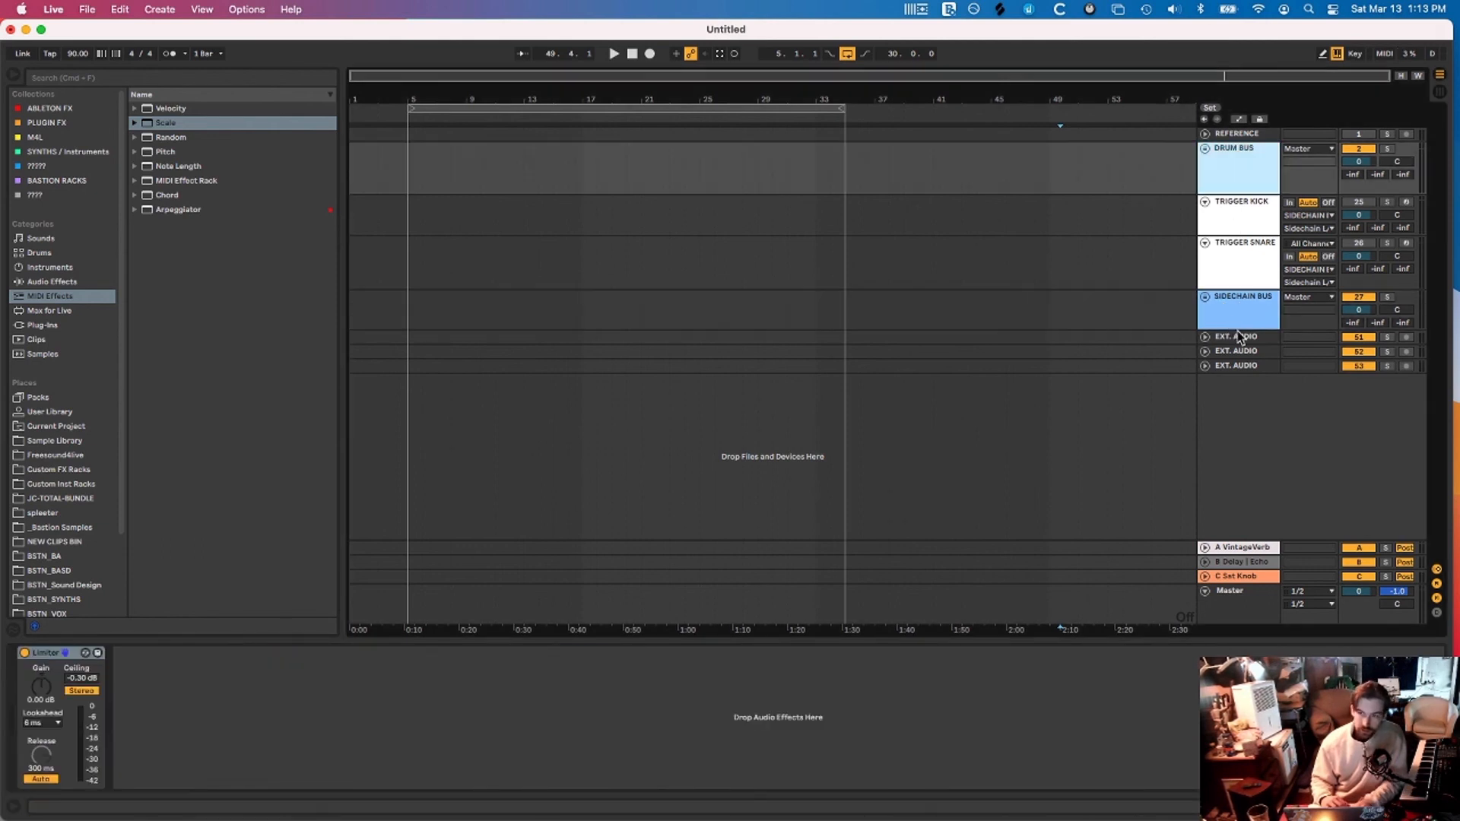